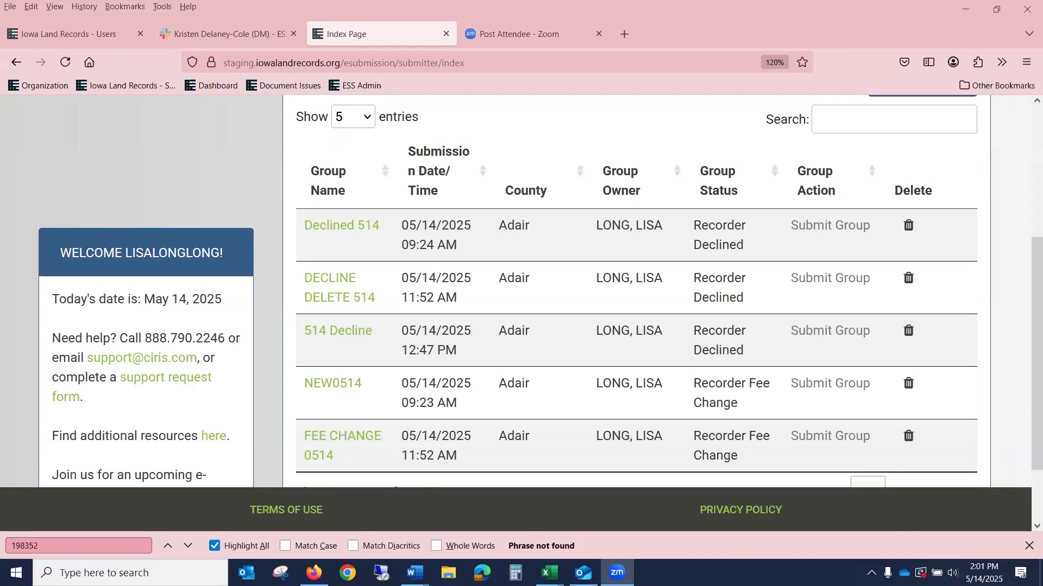
Step: Open My Profile and review the account details and Change Password requirements (14 to 50 characters)
{"action": "scroll", "coordinate": [283, 157], "scroll_direction": "up", "scroll_amount": 5}
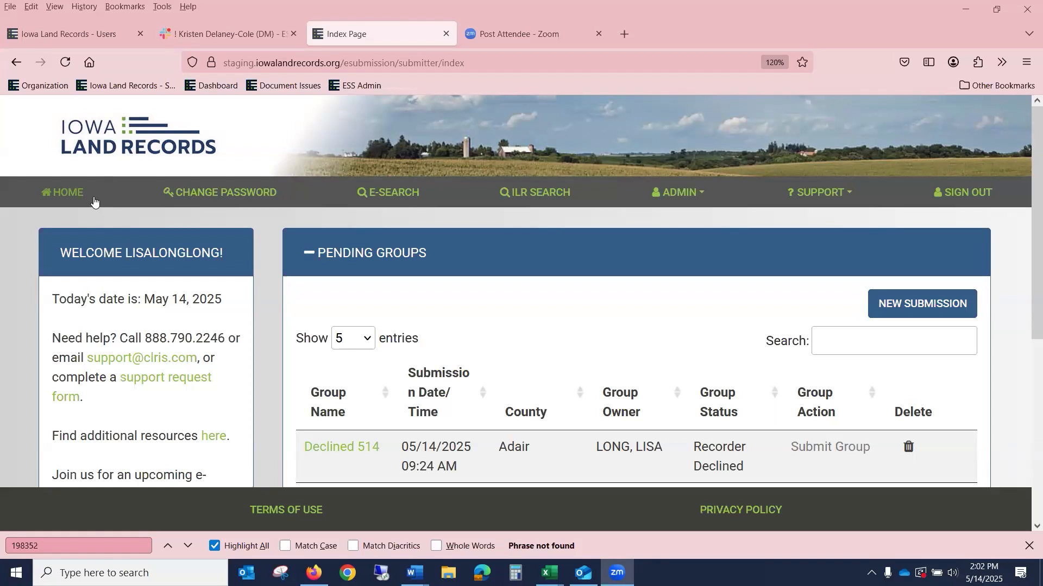
{"action": "scroll", "coordinate": [138, 321], "scroll_direction": "down", "scroll_amount": 5}
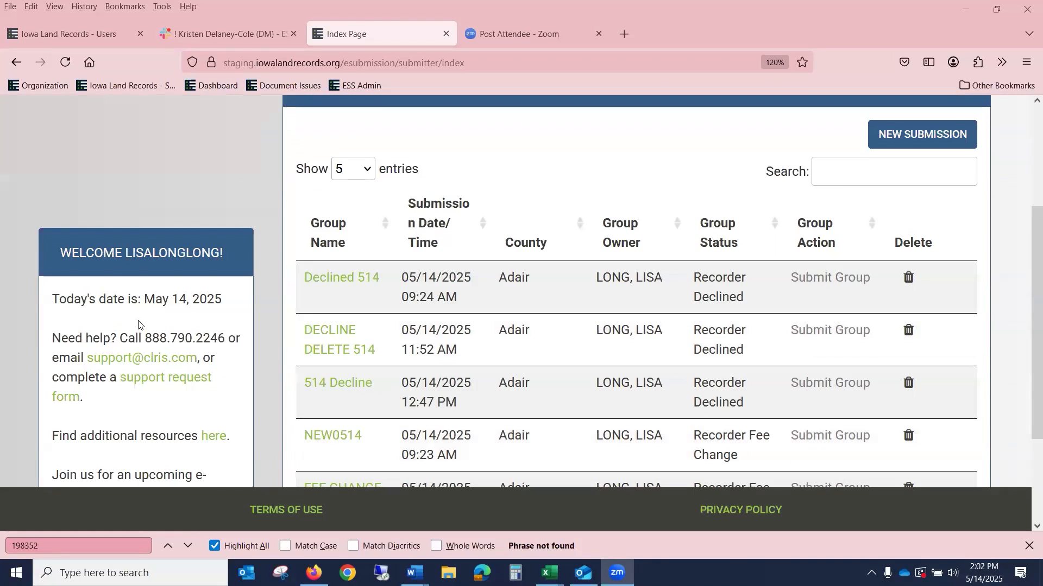
{"action": "scroll", "coordinate": [206, 239], "scroll_direction": "up", "scroll_amount": 2}
{"action": "scroll", "coordinate": [253, 179], "scroll_direction": "down", "scroll_amount": 2}
{"action": "scroll", "coordinate": [253, 180], "scroll_direction": "up", "scroll_amount": 6}
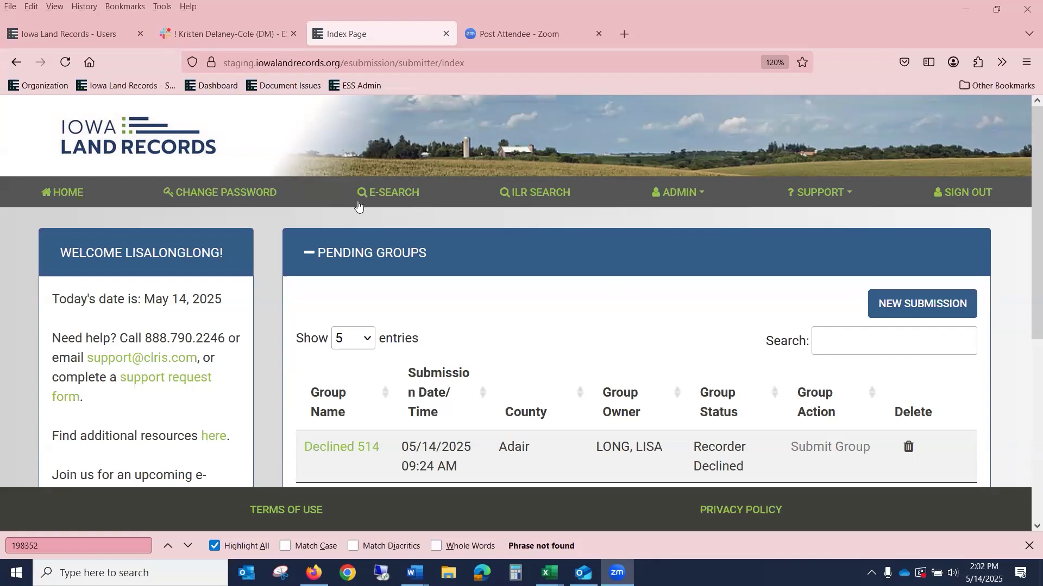
{"action": "left_click", "coordinate": [241, 194]}
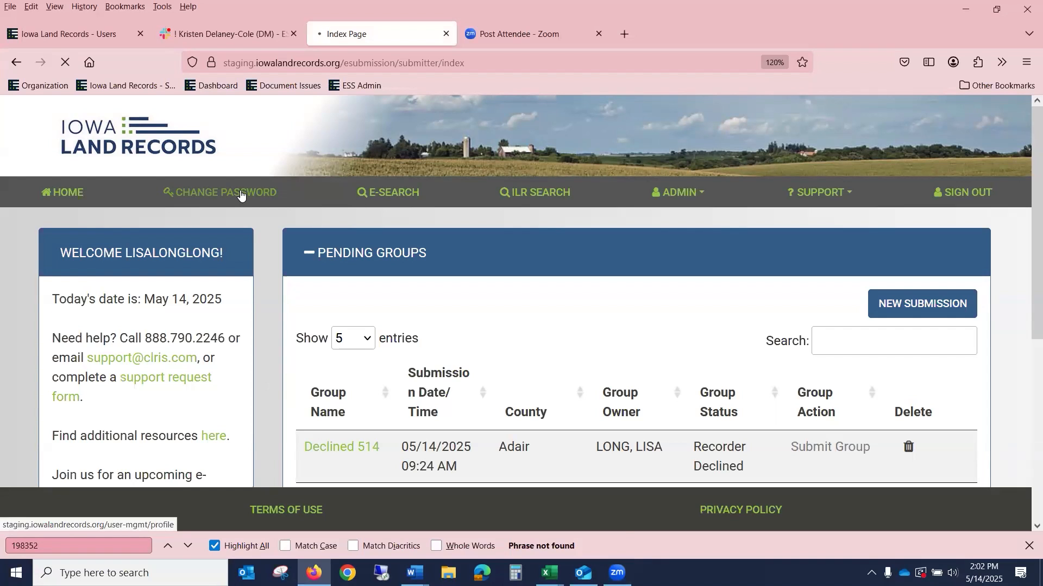
{"action": "scroll", "coordinate": [470, 262], "scroll_direction": "down", "scroll_amount": 3}
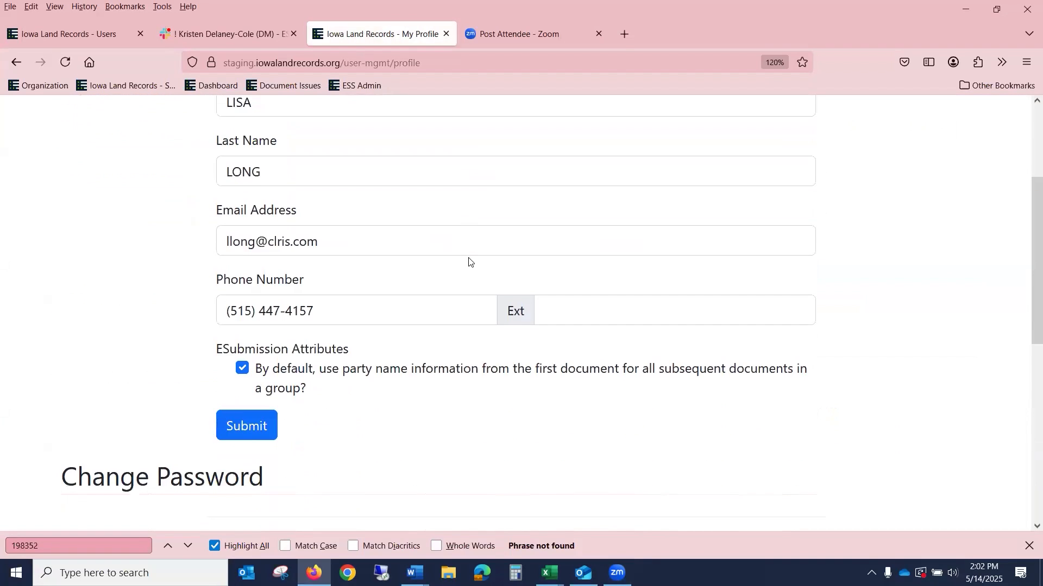
{"action": "scroll", "coordinate": [470, 263], "scroll_direction": "up", "scroll_amount": 3}
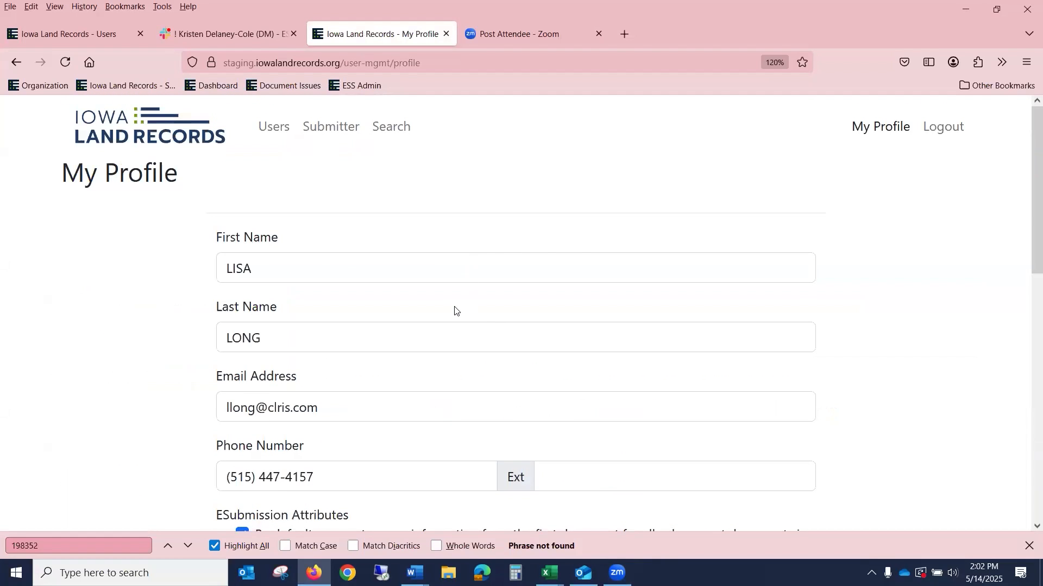
{"action": "scroll", "coordinate": [455, 307], "scroll_direction": "down", "scroll_amount": 3}
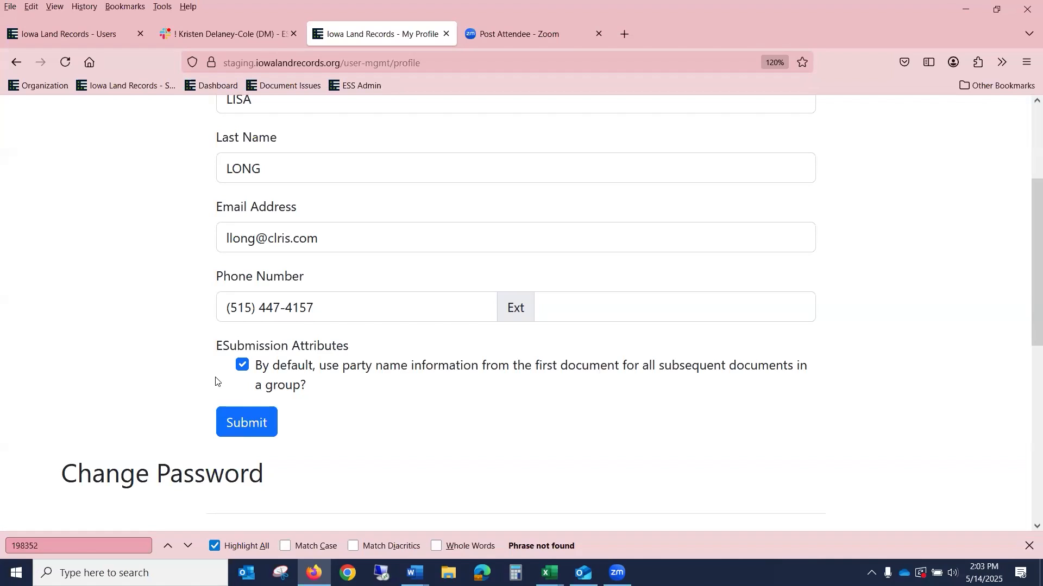
{"action": "scroll", "coordinate": [373, 344], "scroll_direction": "down", "scroll_amount": 2}
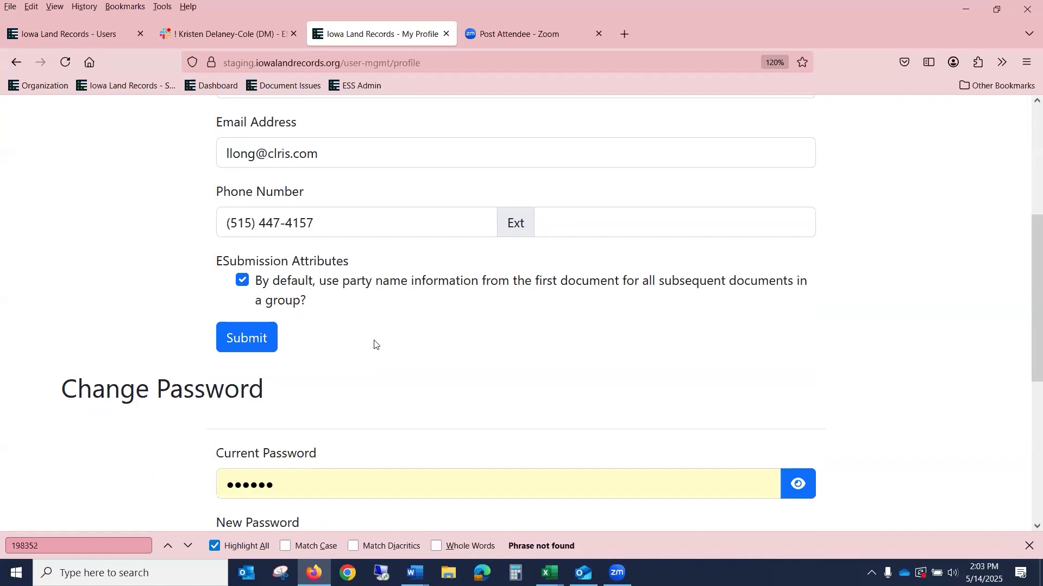
{"action": "scroll", "coordinate": [374, 344], "scroll_direction": "down", "scroll_amount": 4}
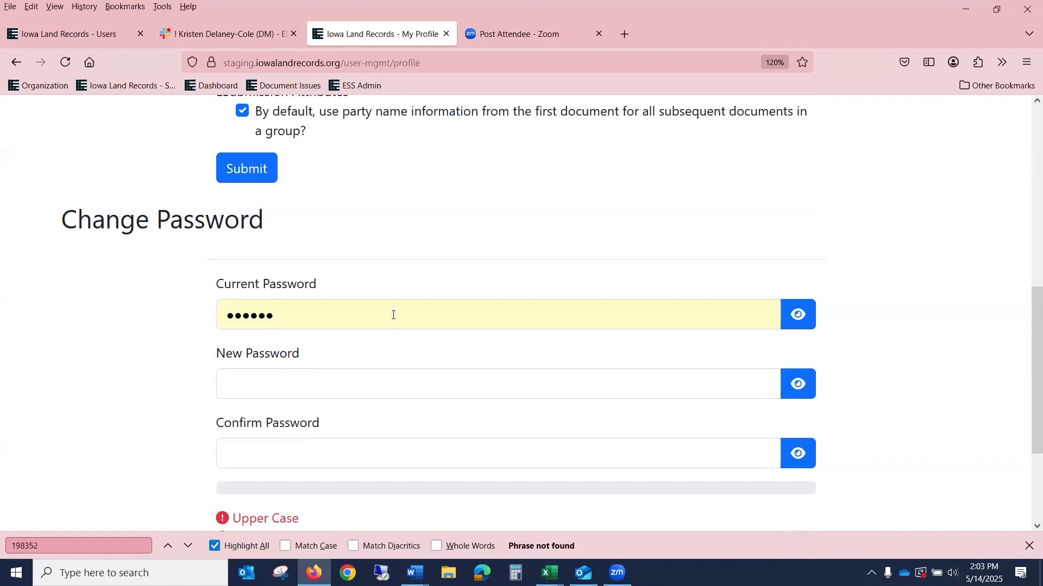
{"action": "scroll", "coordinate": [395, 316], "scroll_direction": "down", "scroll_amount": 4}
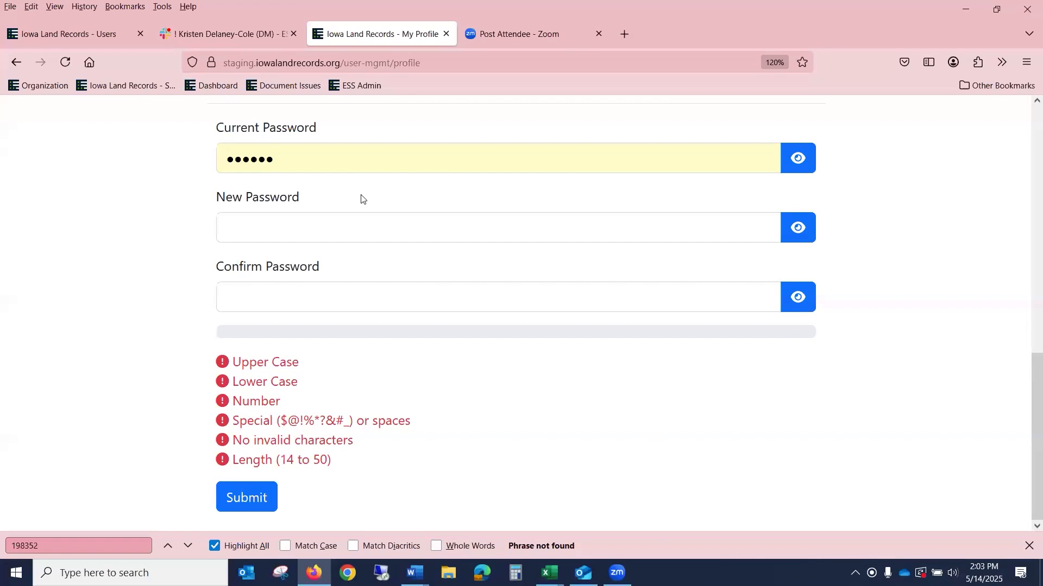
{"action": "scroll", "coordinate": [395, 236], "scroll_direction": "up", "scroll_amount": 10}
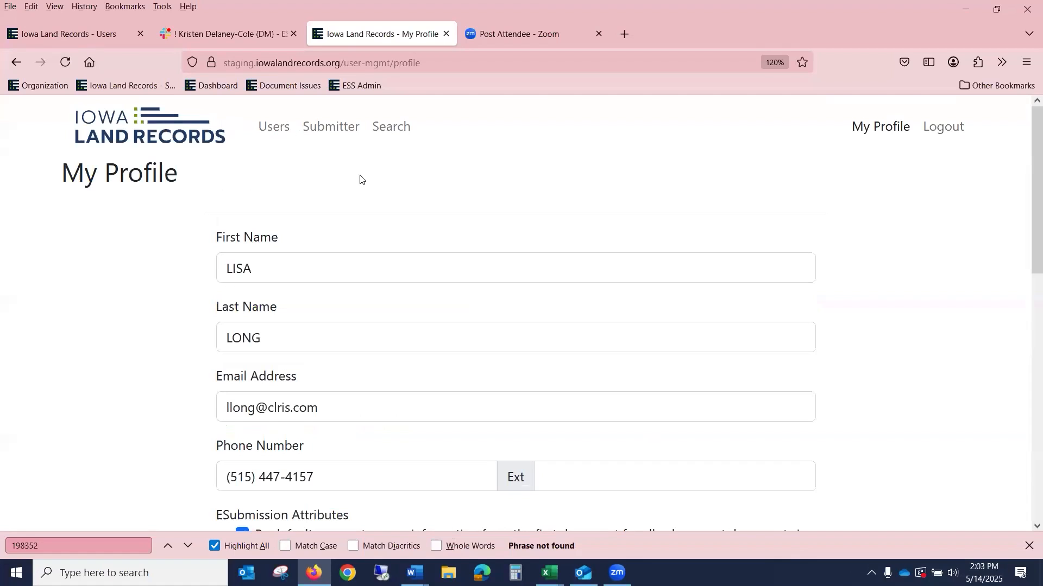
Step: Return to the Submitter home page, then go to the E-Search page listing search types
{"action": "left_click", "coordinate": [318, 130]}
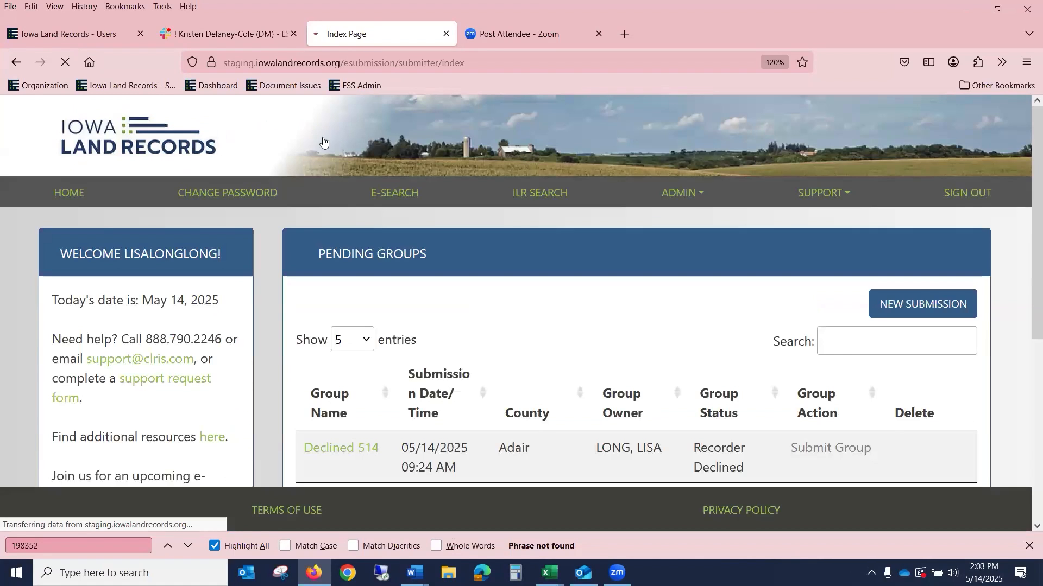
{"action": "left_click", "coordinate": [396, 194]}
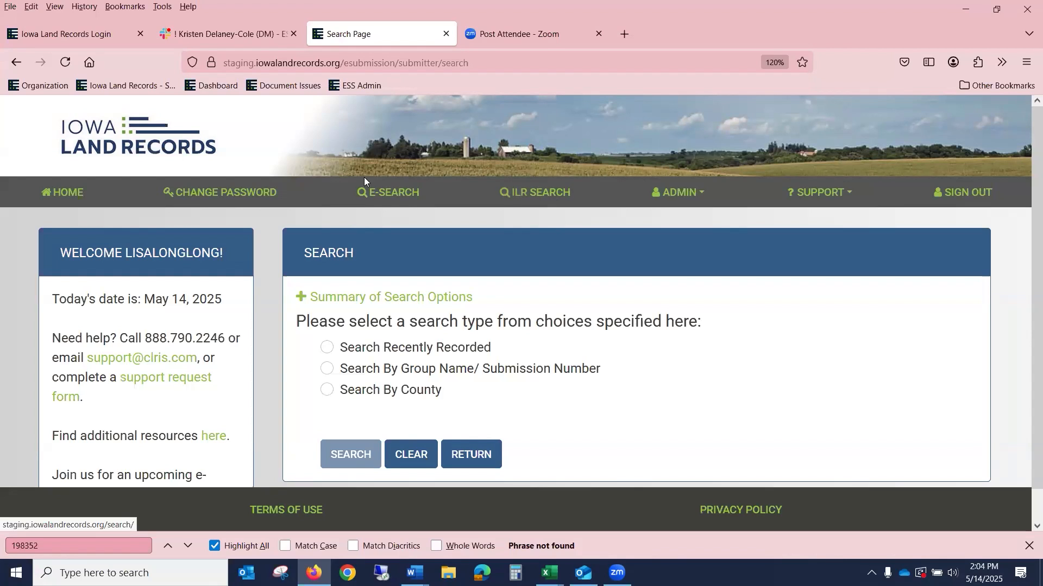
Step: Reload the E-Search page and drop down the Admin menu of administration options
{"action": "left_click", "coordinate": [382, 196]}
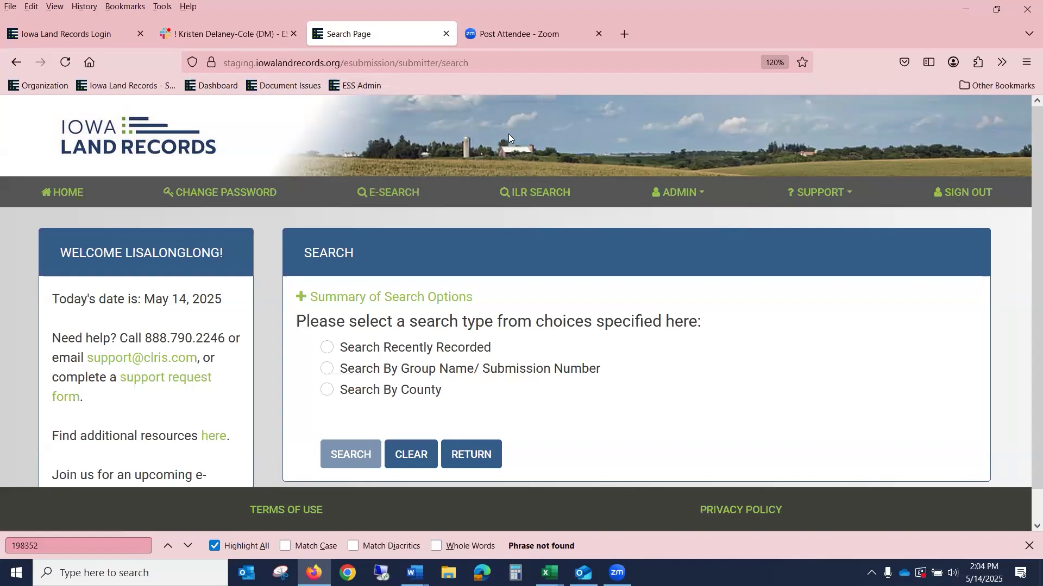
{"action": "left_click", "coordinate": [686, 199]}
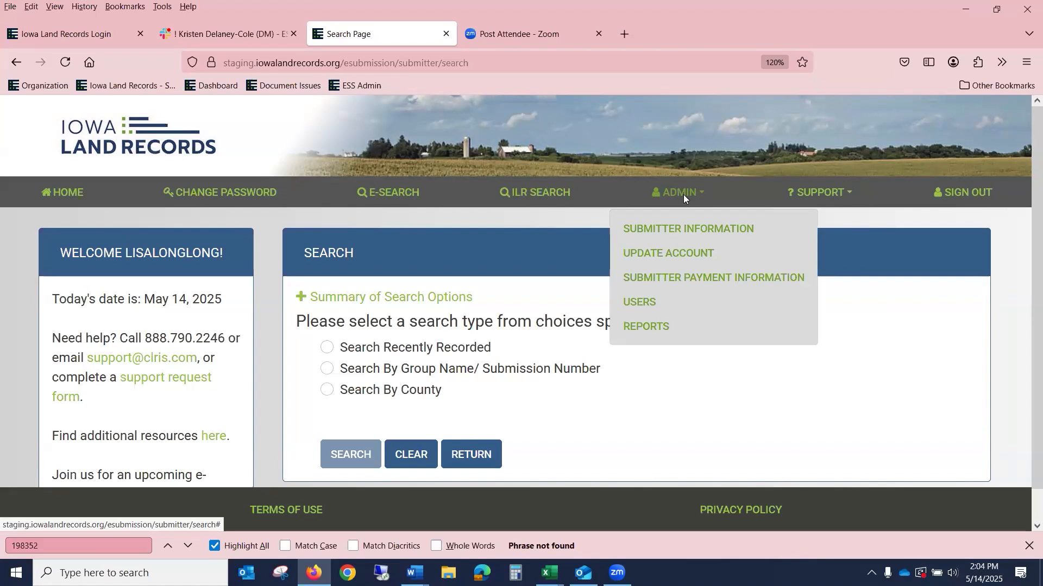
Step: View Submitter Information for organization testpayment, reviewing its mailing address and contact details
{"action": "left_click", "coordinate": [673, 230]}
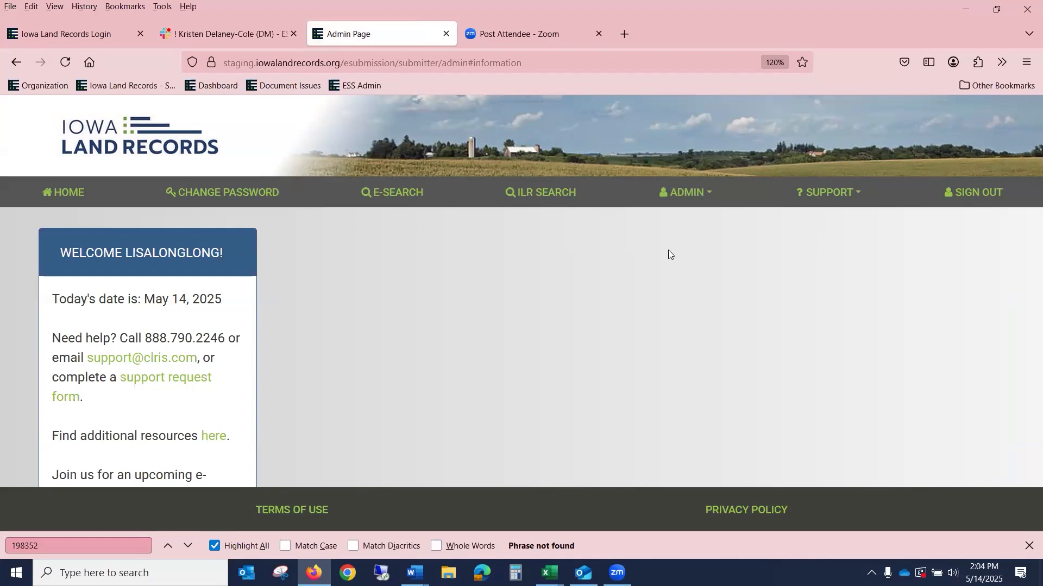
{"action": "scroll", "coordinate": [669, 250], "scroll_direction": "down", "scroll_amount": 2}
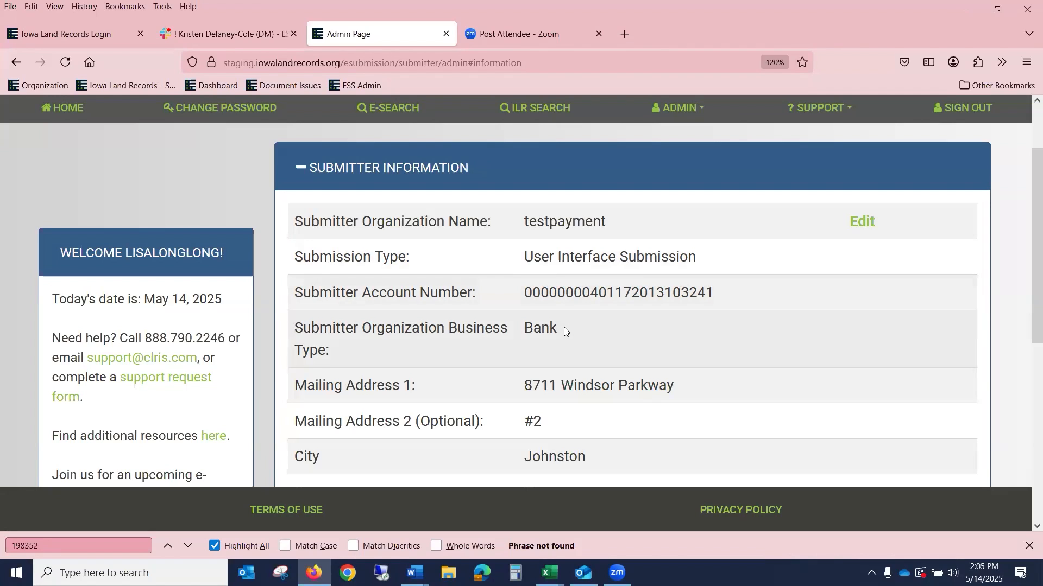
{"action": "scroll", "coordinate": [565, 326], "scroll_direction": "down", "scroll_amount": 5}
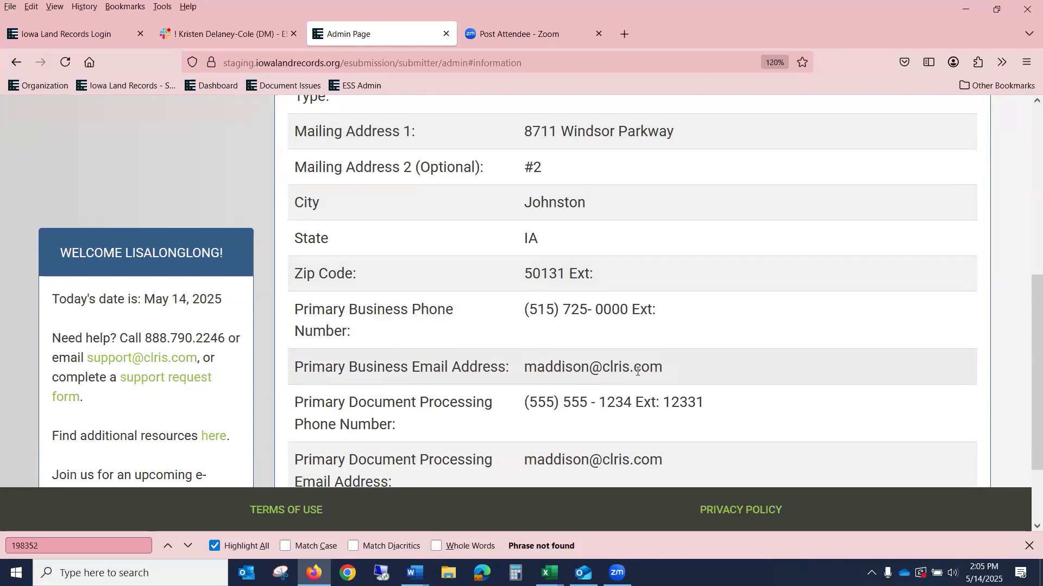
{"action": "scroll", "coordinate": [637, 371], "scroll_direction": "down", "scroll_amount": 2}
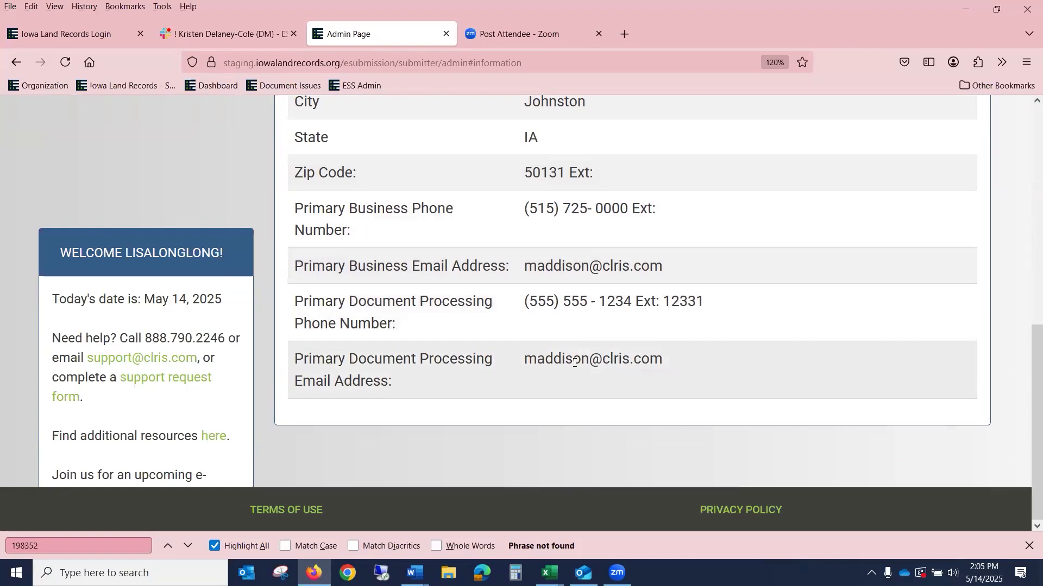
{"action": "scroll", "coordinate": [897, 414], "scroll_direction": "up", "scroll_amount": 5}
{"action": "scroll", "coordinate": [898, 416], "scroll_direction": "down", "scroll_amount": 5}
{"action": "scroll", "coordinate": [898, 418], "scroll_direction": "up", "scroll_amount": 5}
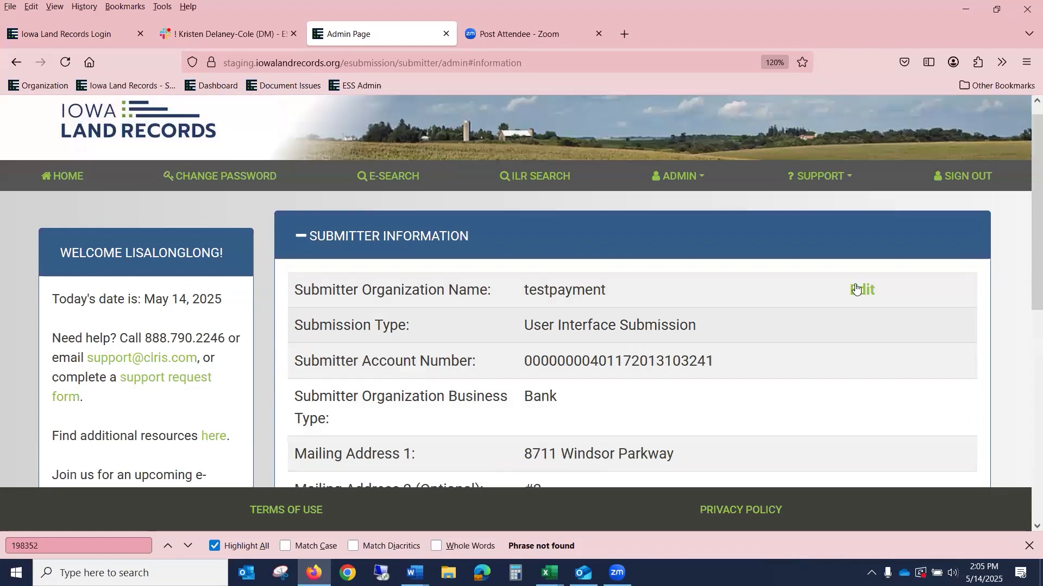
Step: Edit and save the submitter information unchanged, then bring up the Admin menu again
{"action": "left_click", "coordinate": [863, 293]}
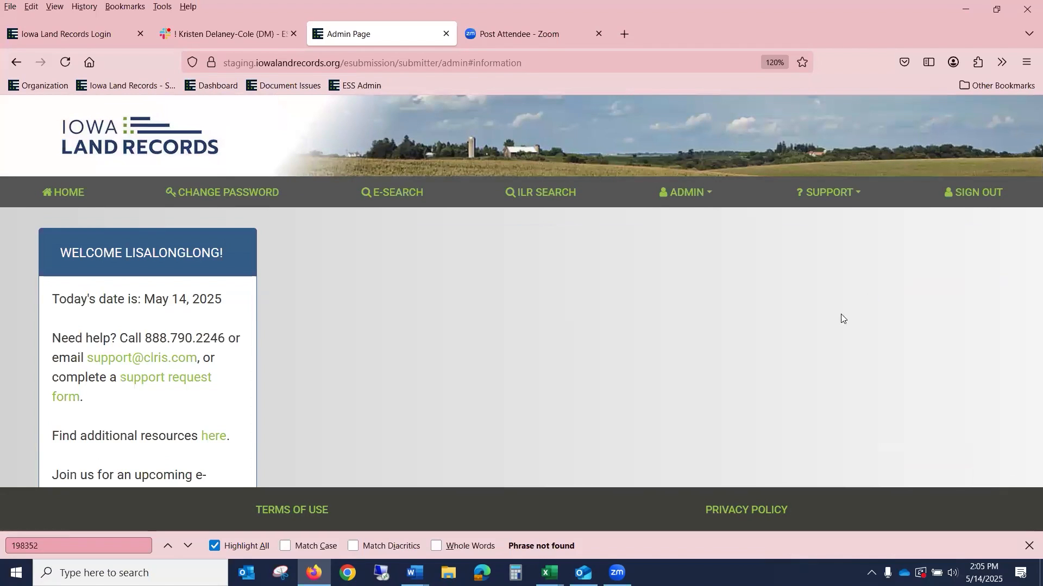
{"action": "scroll", "coordinate": [792, 336], "scroll_direction": "down", "scroll_amount": 3}
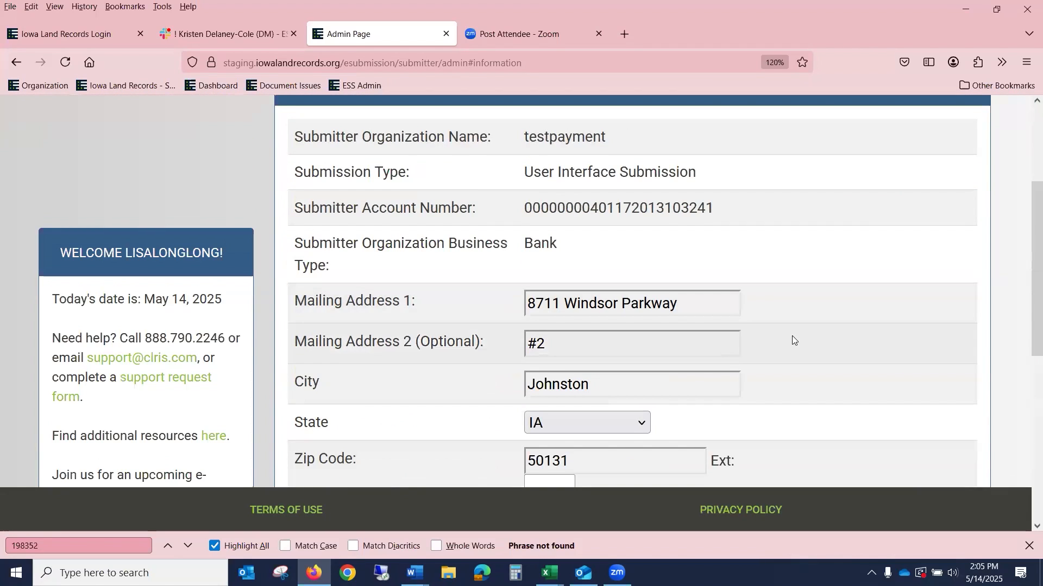
{"action": "scroll", "coordinate": [792, 336], "scroll_direction": "down", "scroll_amount": 4}
{"action": "scroll", "coordinate": [793, 337], "scroll_direction": "down", "scroll_amount": 2}
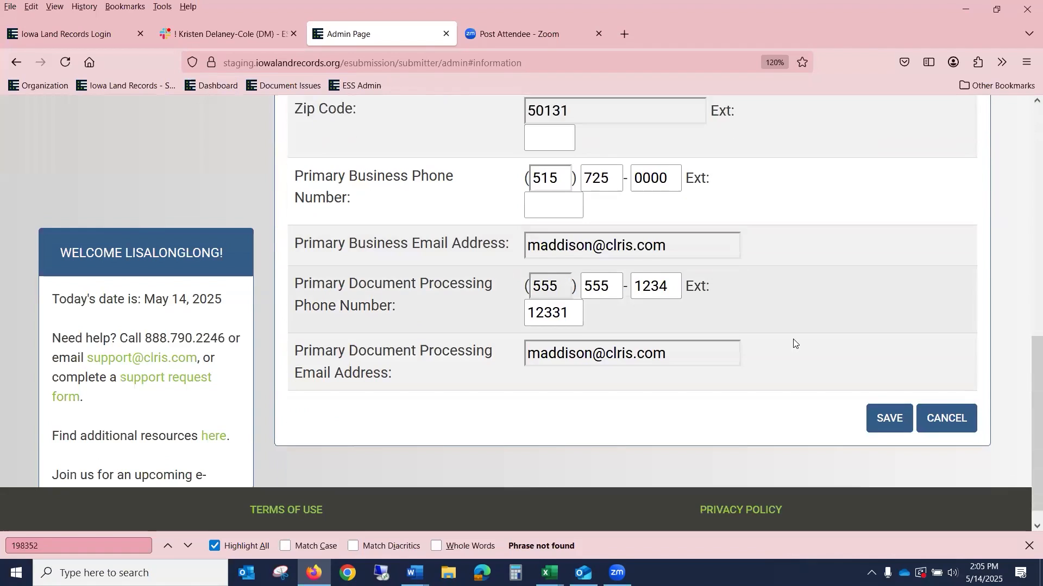
{"action": "scroll", "coordinate": [793, 344], "scroll_direction": "down", "scroll_amount": 1}
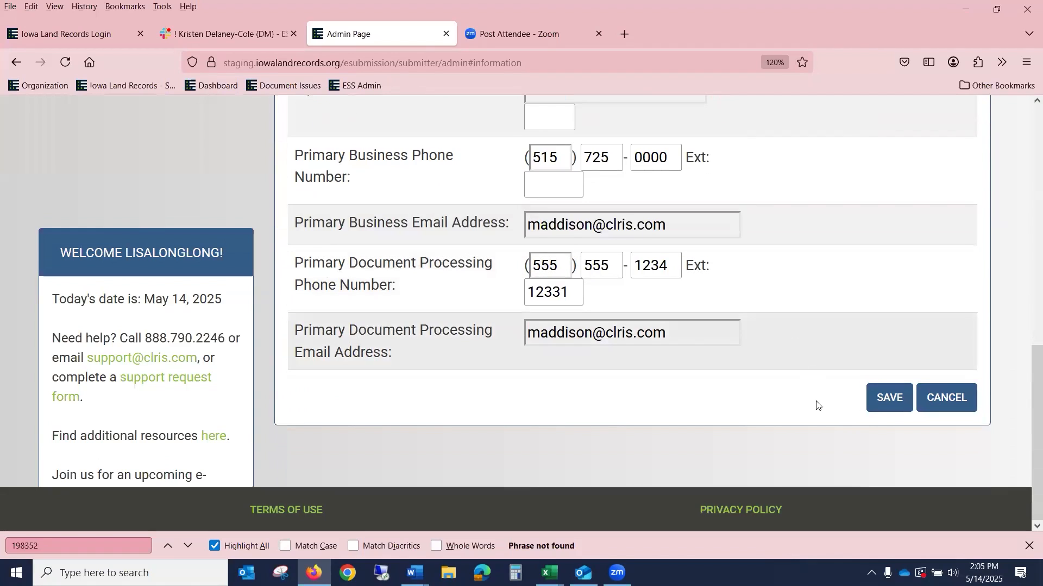
{"action": "left_click", "coordinate": [890, 405]}
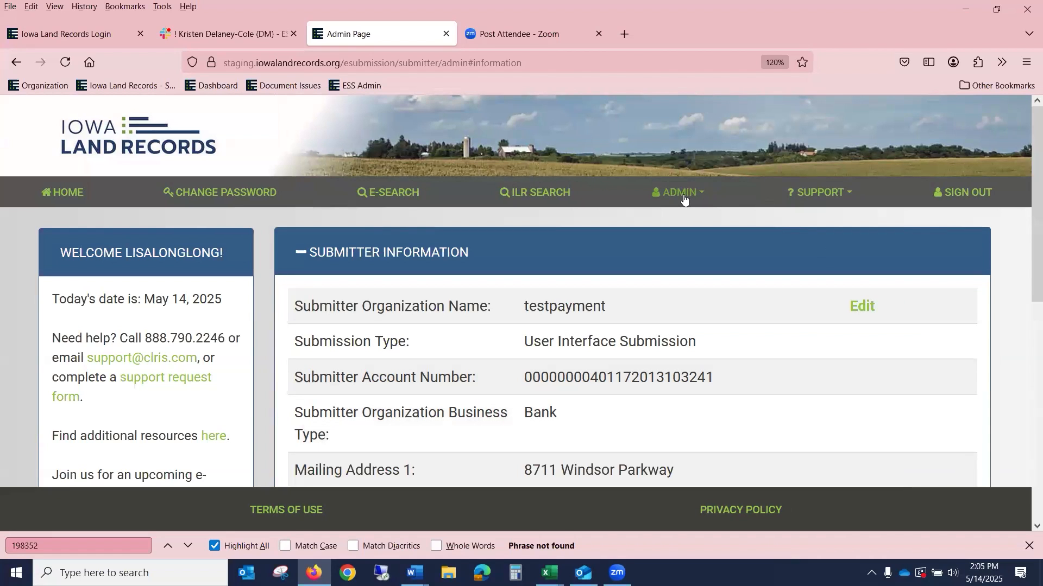
{"action": "left_click", "coordinate": [681, 198]}
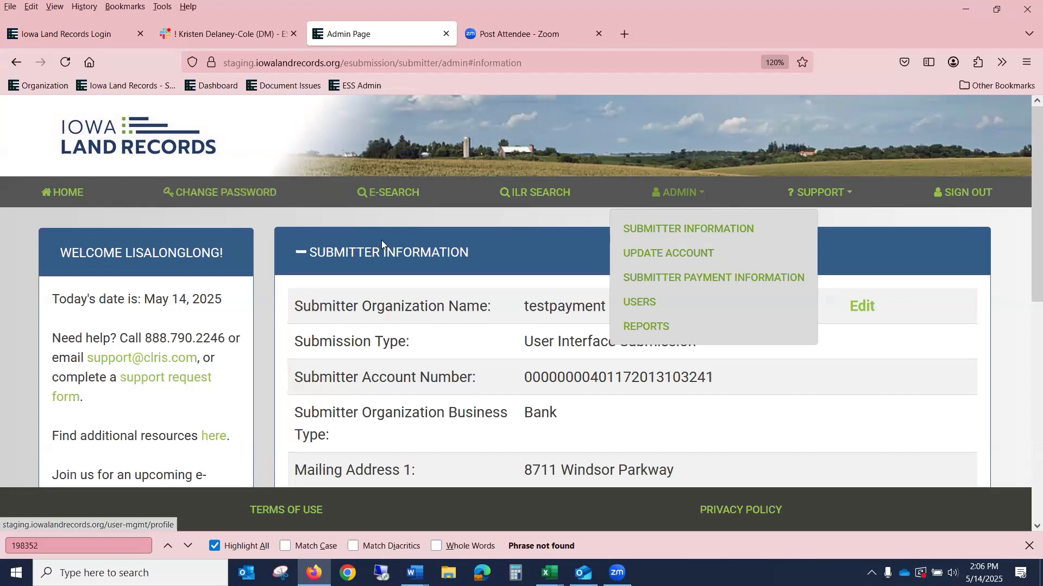
{"action": "left_click", "coordinate": [712, 276]}
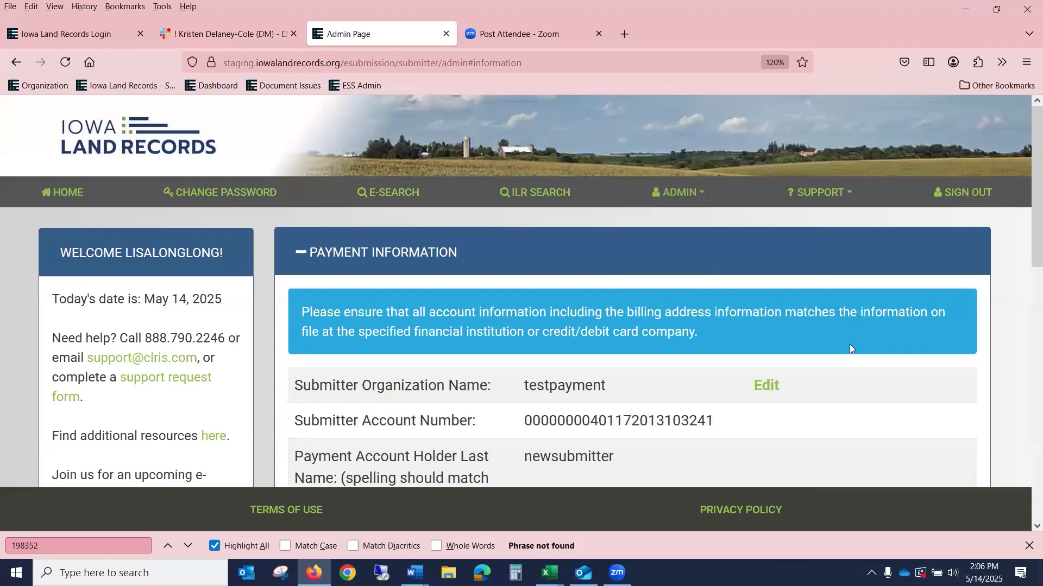
{"action": "left_click", "coordinate": [775, 384]}
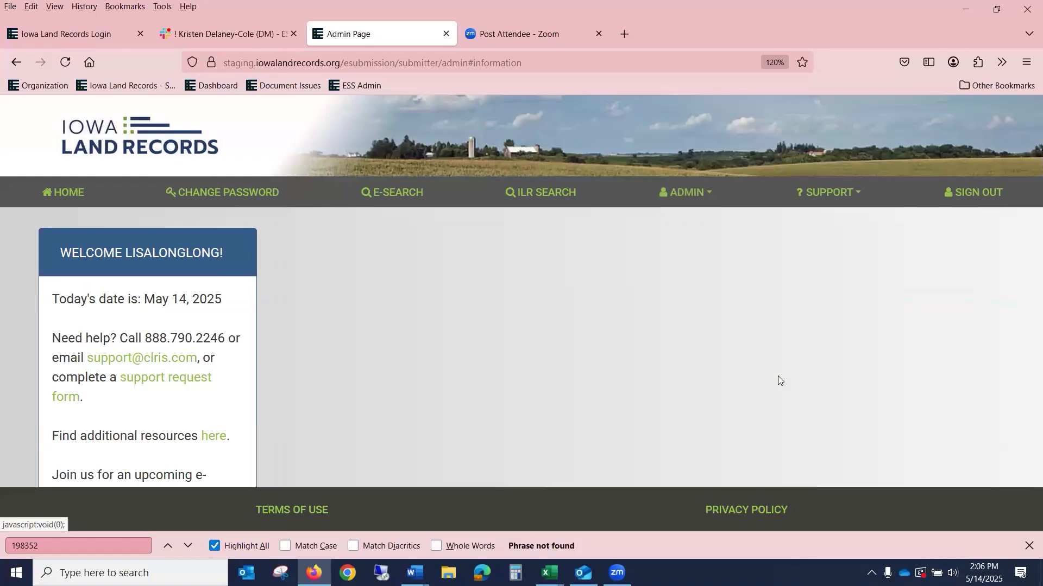
{"action": "scroll", "coordinate": [862, 334], "scroll_direction": "down", "scroll_amount": 3}
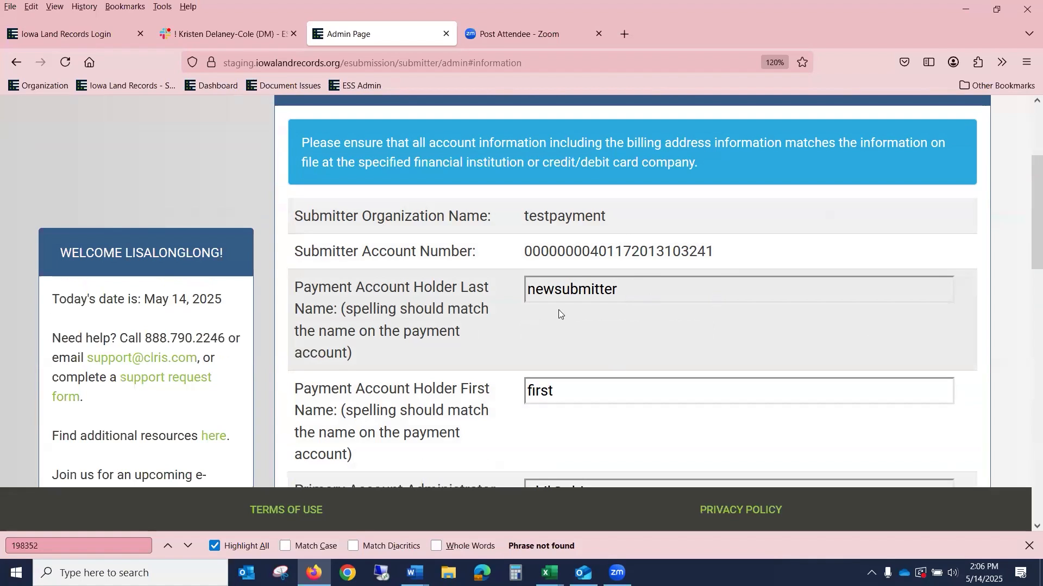
{"action": "scroll", "coordinate": [558, 314], "scroll_direction": "down", "scroll_amount": 3}
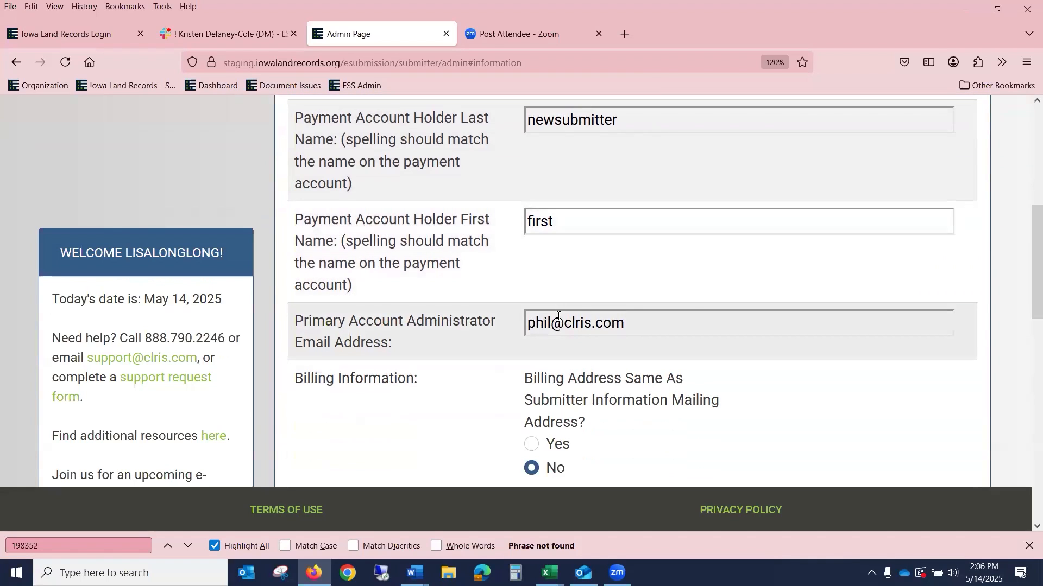
{"action": "scroll", "coordinate": [693, 317], "scroll_direction": "down", "scroll_amount": 5}
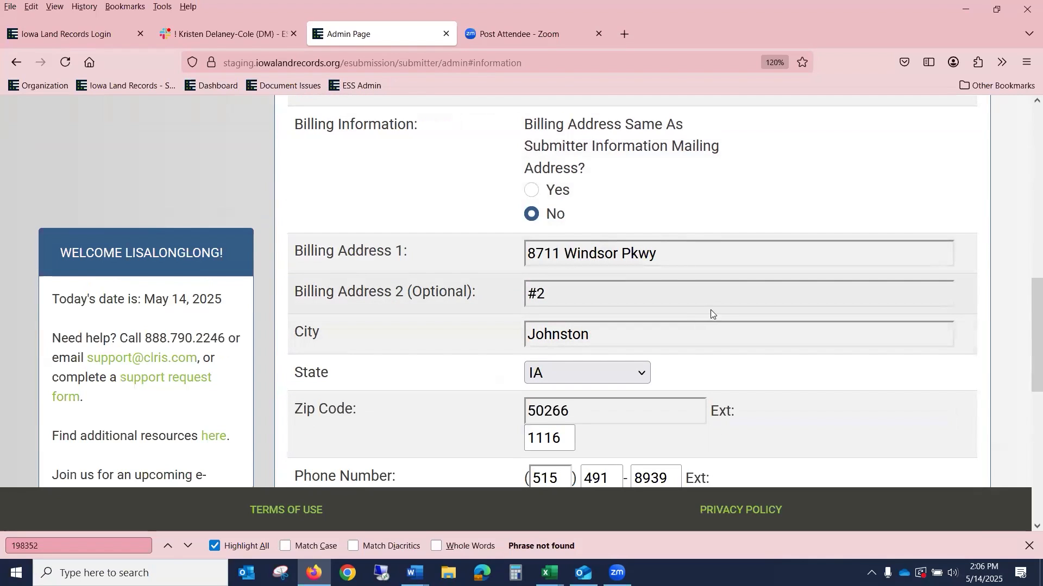
{"action": "scroll", "coordinate": [710, 309], "scroll_direction": "down", "scroll_amount": 3}
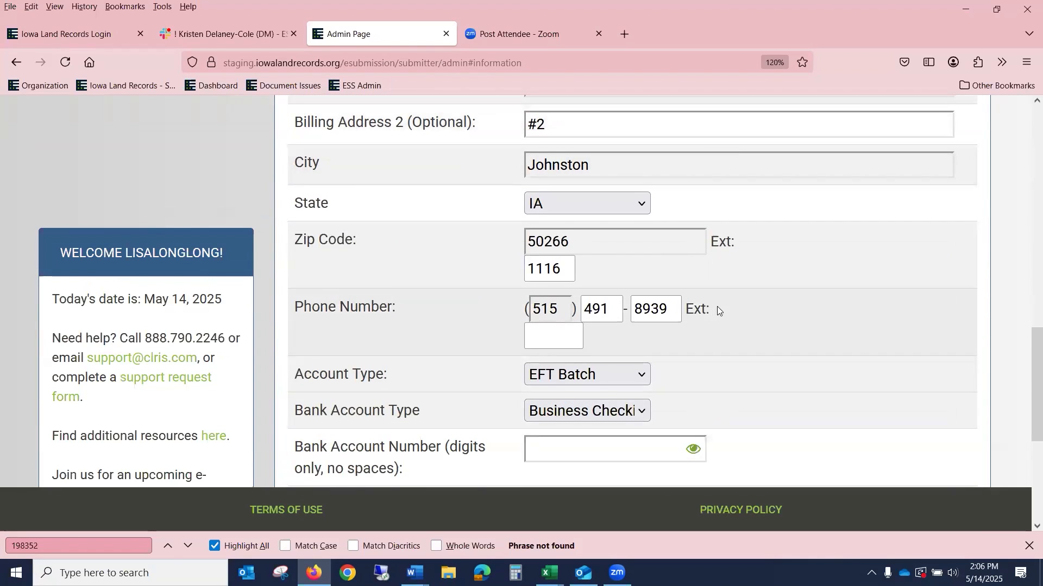
{"action": "scroll", "coordinate": [717, 307], "scroll_direction": "down", "scroll_amount": 2}
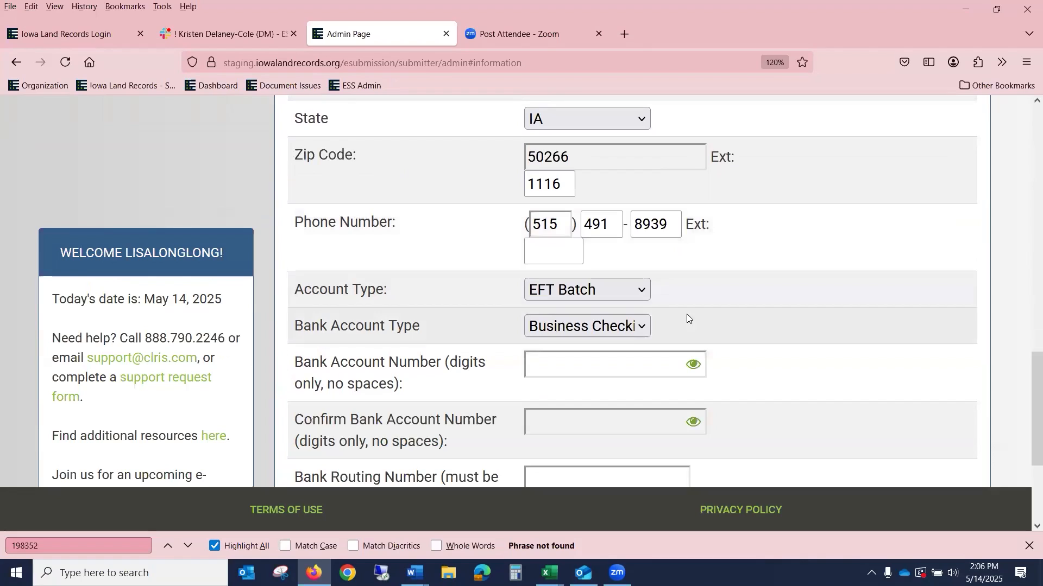
{"action": "left_click", "coordinate": [645, 290]}
{"action": "left_click", "coordinate": [645, 290]}
{"action": "scroll", "coordinate": [719, 247], "scroll_direction": "down", "scroll_amount": 3}
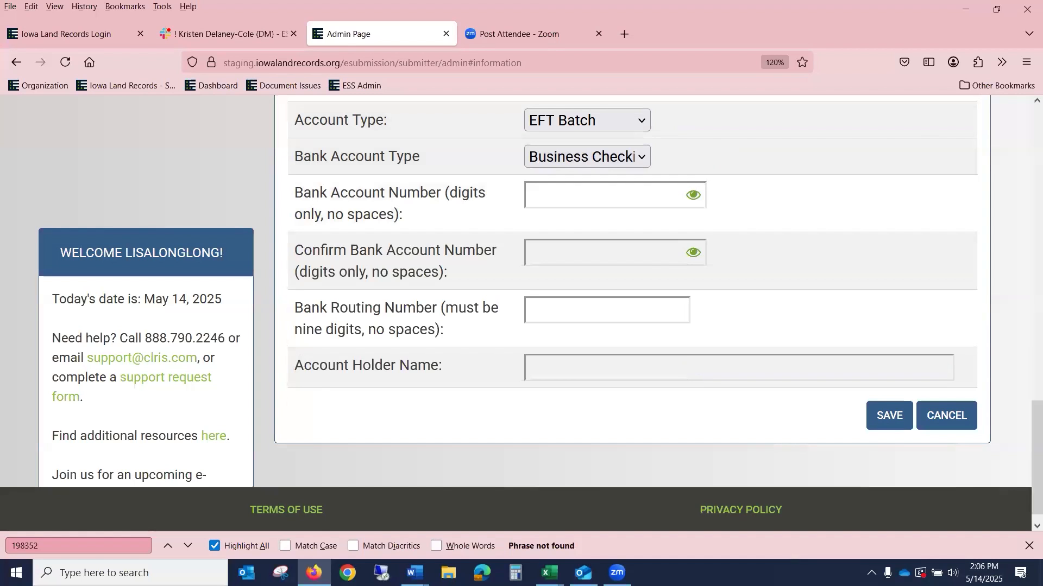
{"action": "scroll", "coordinate": [875, 279], "scroll_direction": "up", "scroll_amount": 5}
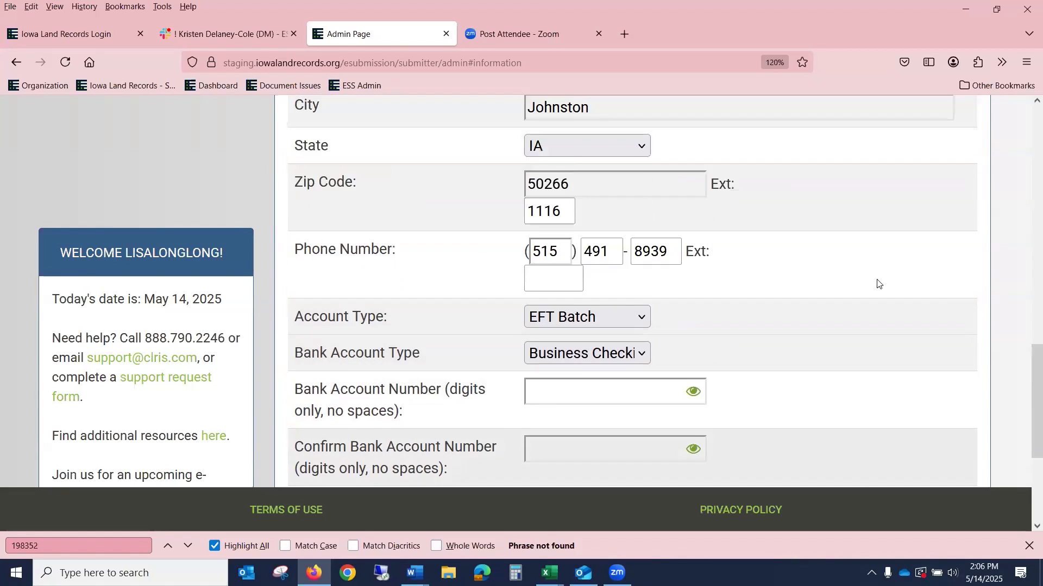
{"action": "scroll", "coordinate": [877, 279], "scroll_direction": "up", "scroll_amount": 12}
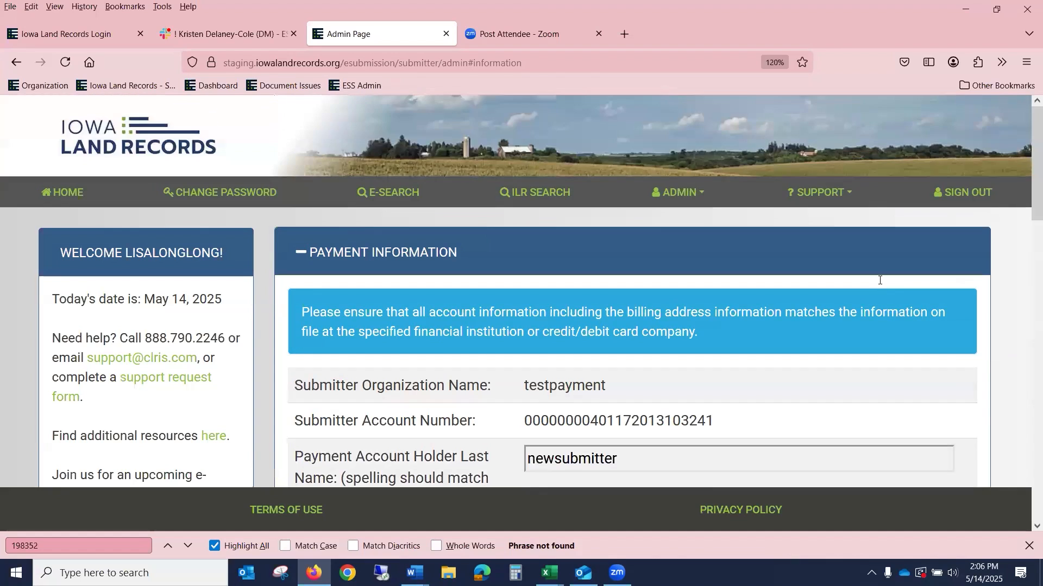
{"action": "scroll", "coordinate": [878, 279], "scroll_direction": "down", "scroll_amount": 5}
{"action": "scroll", "coordinate": [879, 279], "scroll_direction": "down", "scroll_amount": 3}
{"action": "scroll", "coordinate": [879, 279], "scroll_direction": "up", "scroll_amount": 4}
{"action": "scroll", "coordinate": [878, 280], "scroll_direction": "down", "scroll_amount": 5}
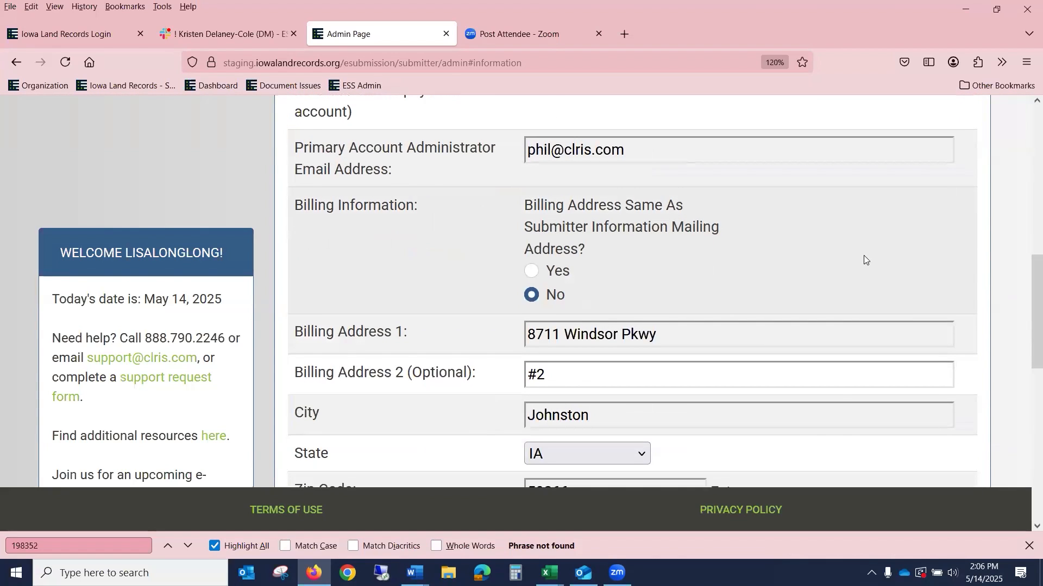
{"action": "scroll", "coordinate": [817, 363], "scroll_direction": "down", "scroll_amount": 4}
{"action": "scroll", "coordinate": [802, 363], "scroll_direction": "down", "scroll_amount": 4}
{"action": "scroll", "coordinate": [802, 364], "scroll_direction": "up", "scroll_amount": 8}
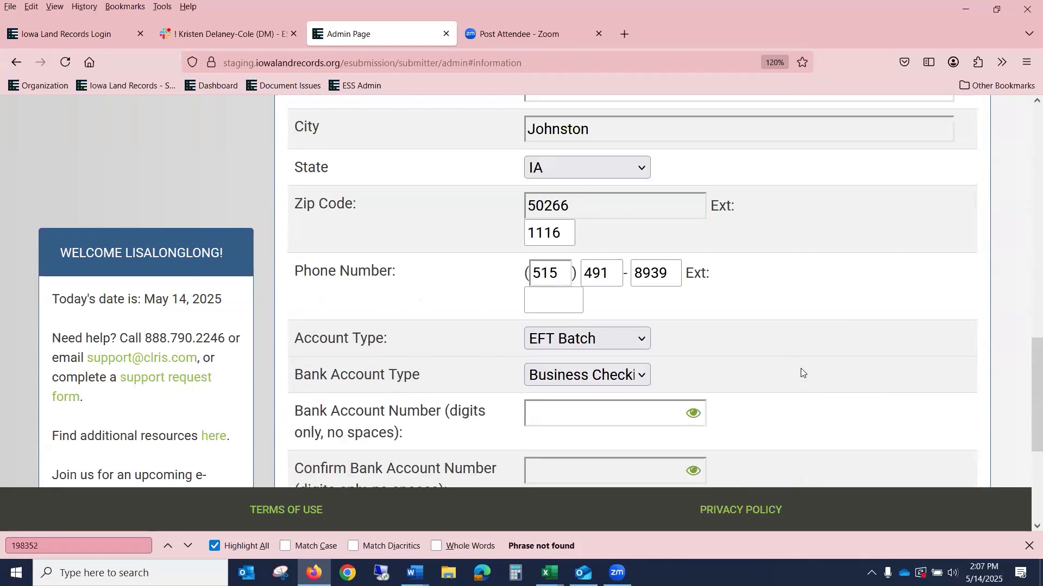
{"action": "scroll", "coordinate": [628, 283], "scroll_direction": "up", "scroll_amount": 2}
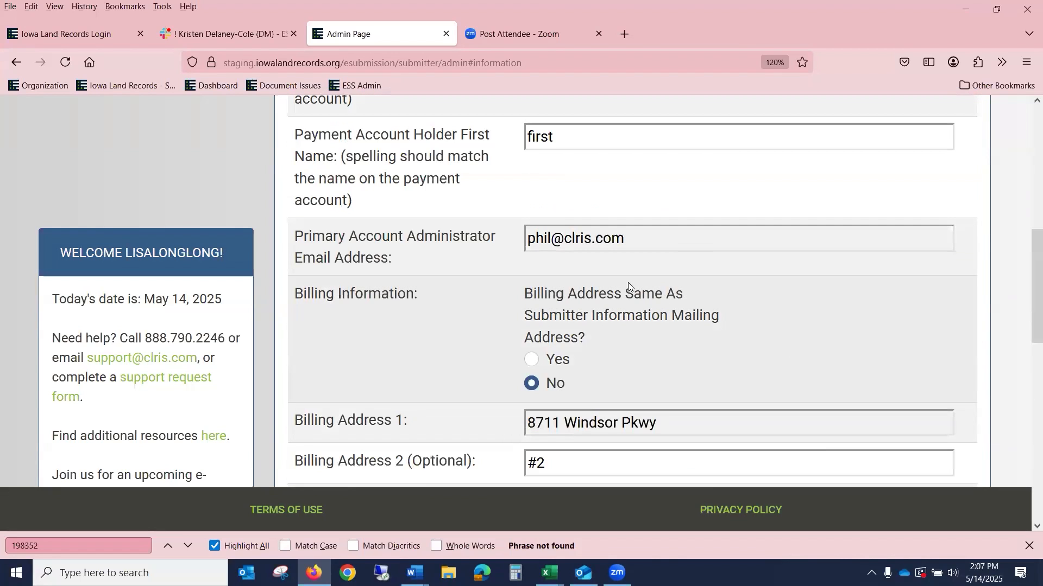
{"action": "scroll", "coordinate": [730, 267], "scroll_direction": "up", "scroll_amount": 4}
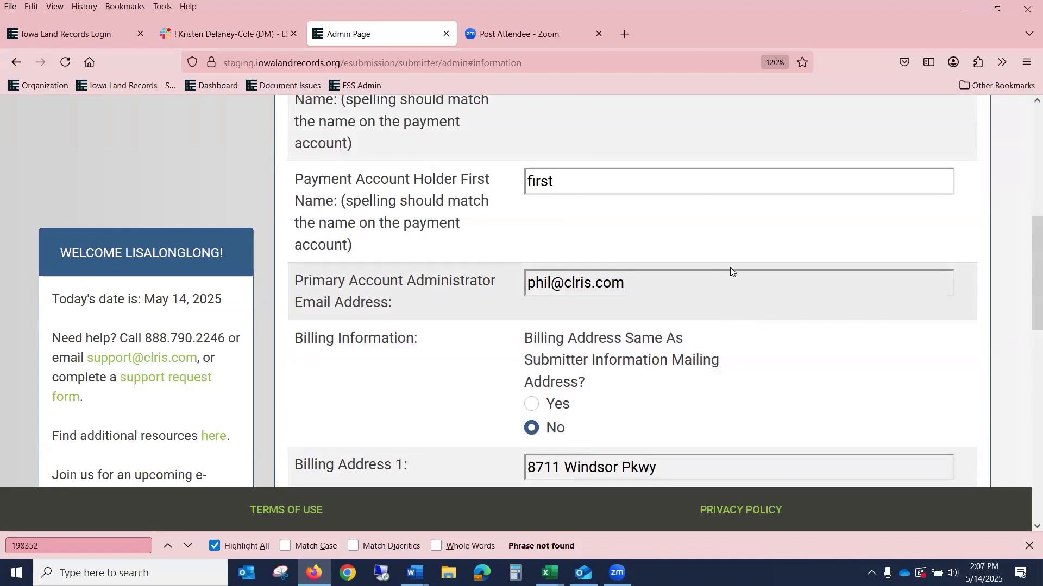
{"action": "scroll", "coordinate": [731, 268], "scroll_direction": "up", "scroll_amount": 3}
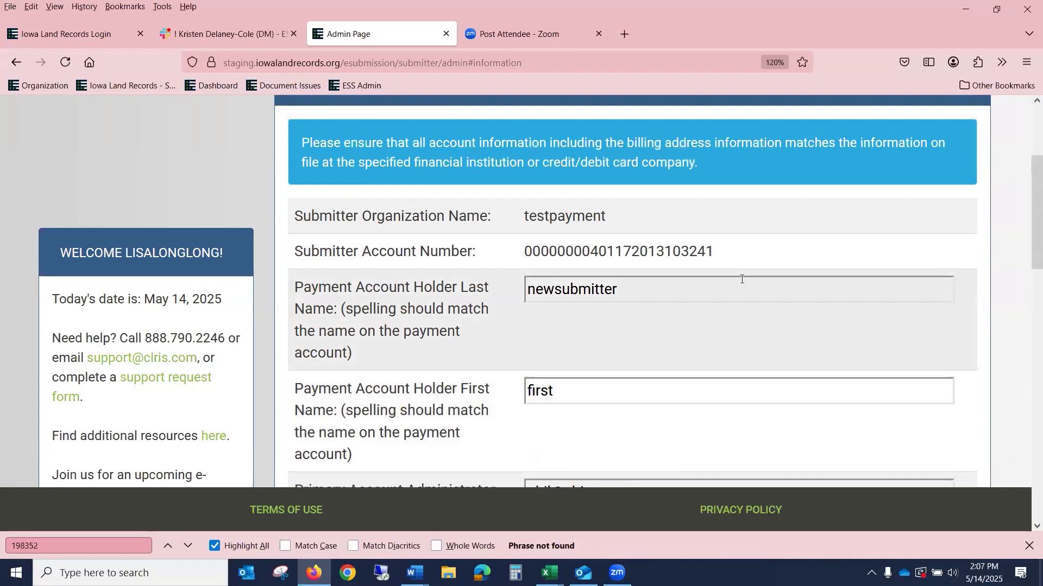
{"action": "scroll", "coordinate": [740, 279], "scroll_direction": "up", "scroll_amount": 4}
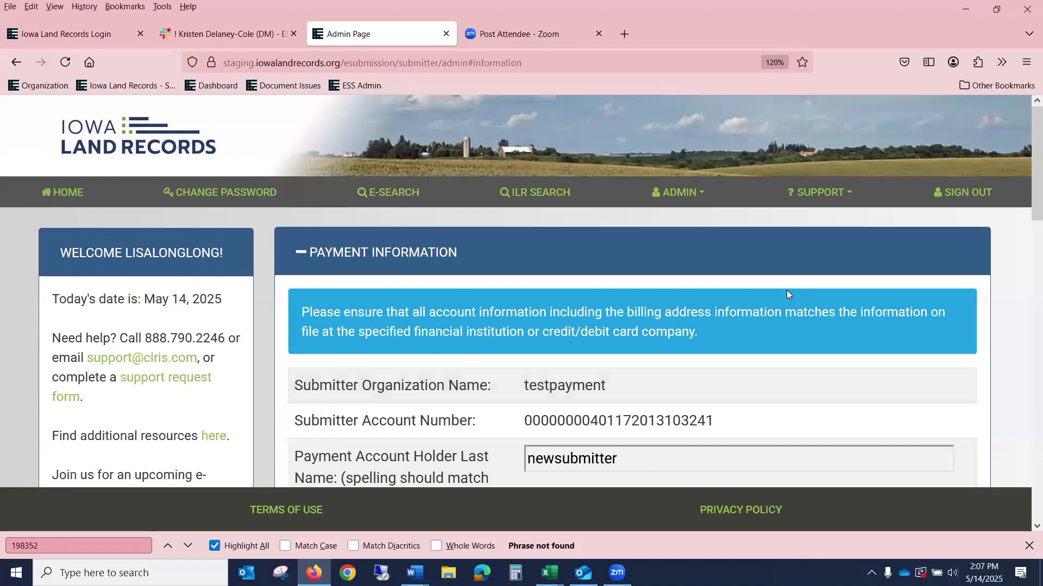
Step: View the organization's Users list and the Search page, then return to the Pending Groups page
{"action": "left_click", "coordinate": [678, 200]}
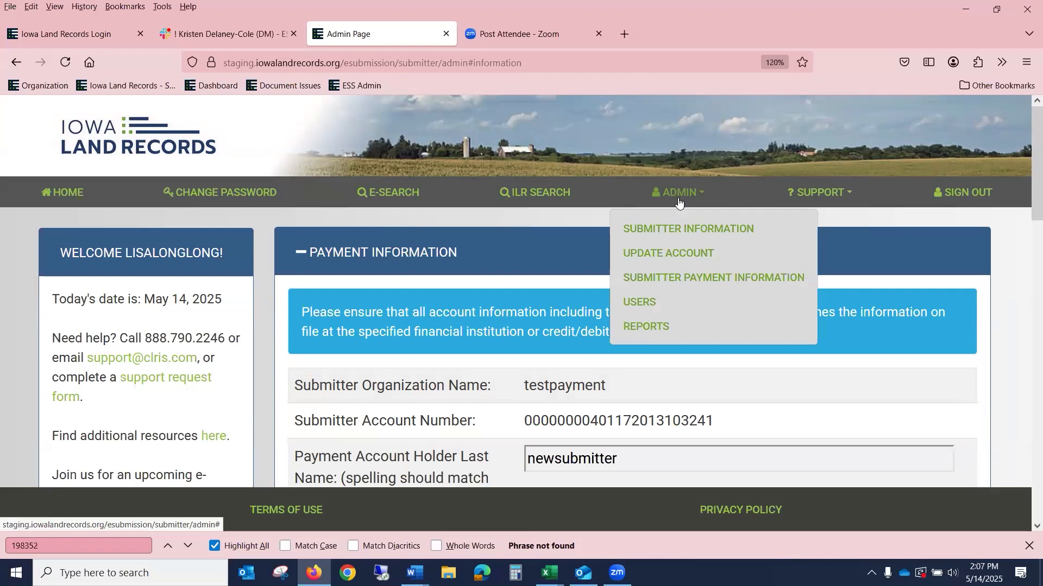
{"action": "left_click", "coordinate": [649, 306]}
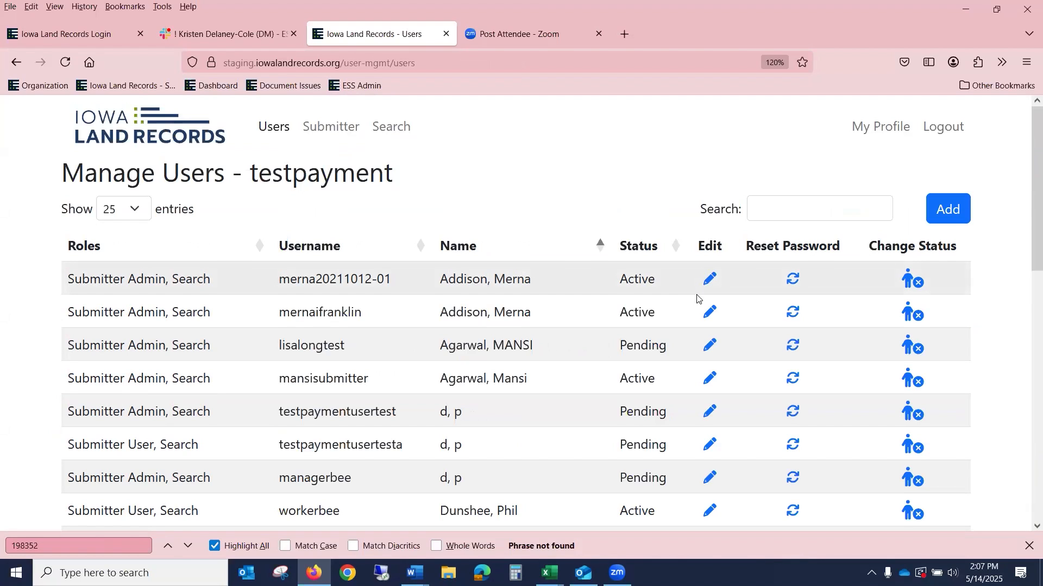
{"action": "scroll", "coordinate": [698, 298], "scroll_direction": "down", "scroll_amount": 6}
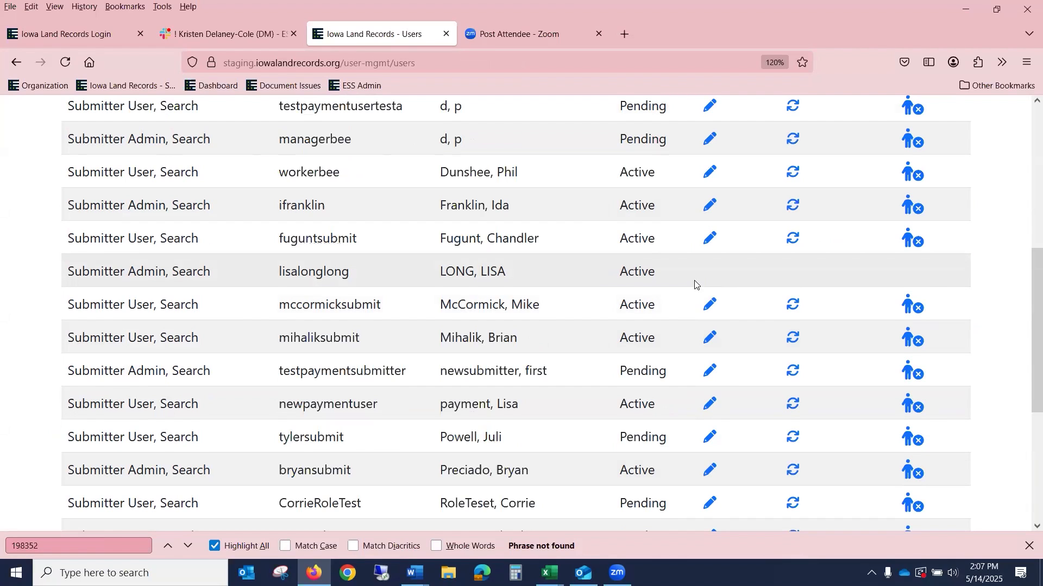
{"action": "scroll", "coordinate": [695, 284], "scroll_direction": "up", "scroll_amount": 6}
{"action": "left_click", "coordinate": [375, 133]}
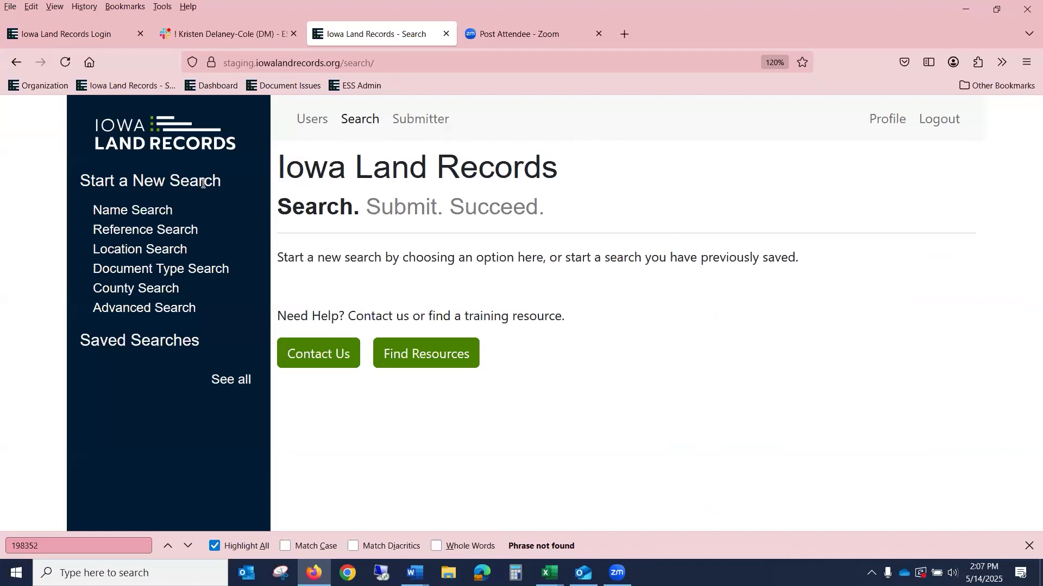
{"action": "left_click", "coordinate": [427, 119]}
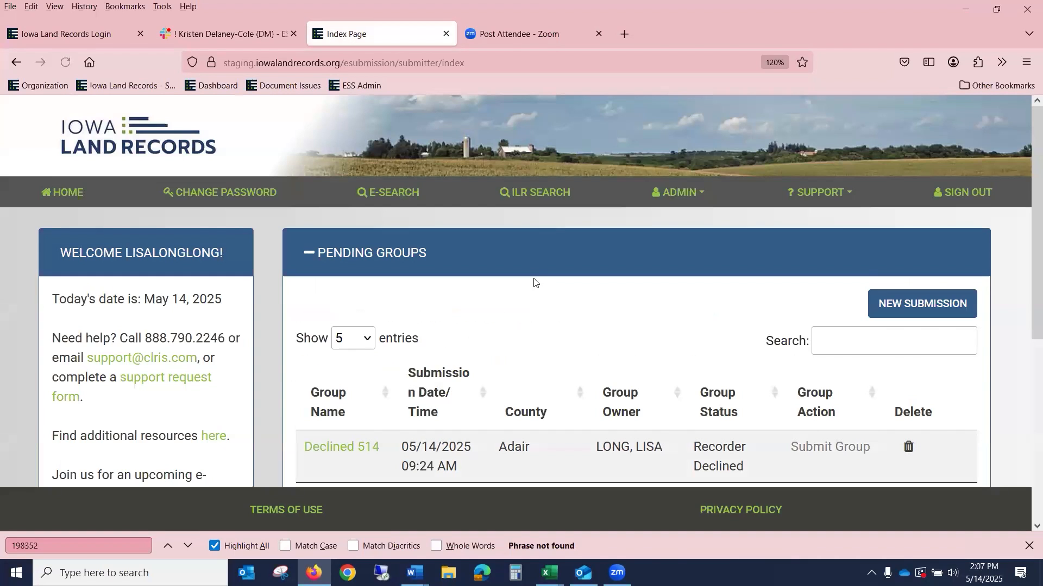
{"action": "scroll", "coordinate": [535, 280], "scroll_direction": "down", "scroll_amount": 2}
{"action": "scroll", "coordinate": [538, 275], "scroll_direction": "down", "scroll_amount": 1}
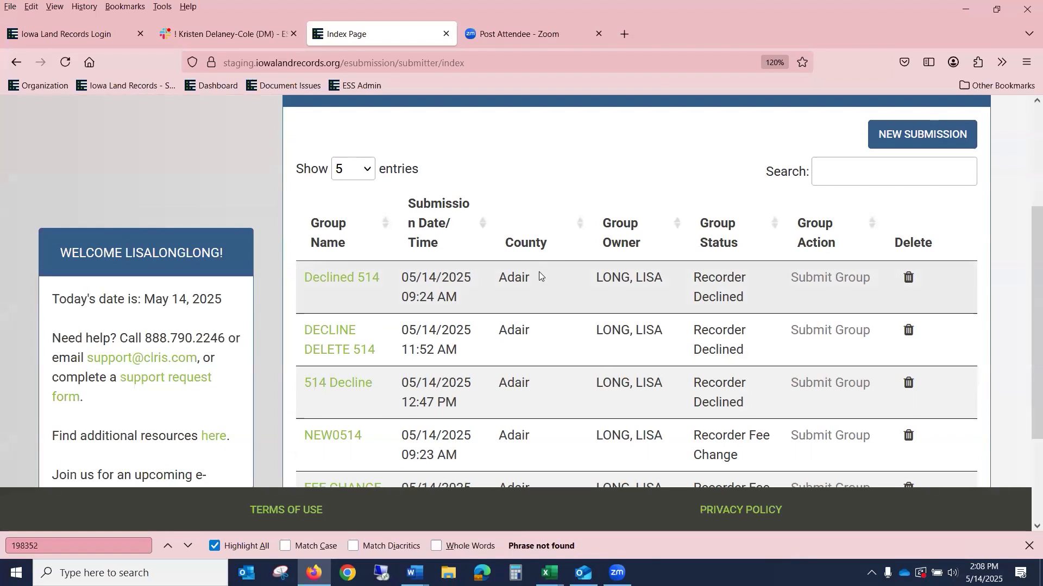
{"action": "scroll", "coordinate": [541, 275], "scroll_direction": "down", "scroll_amount": 2}
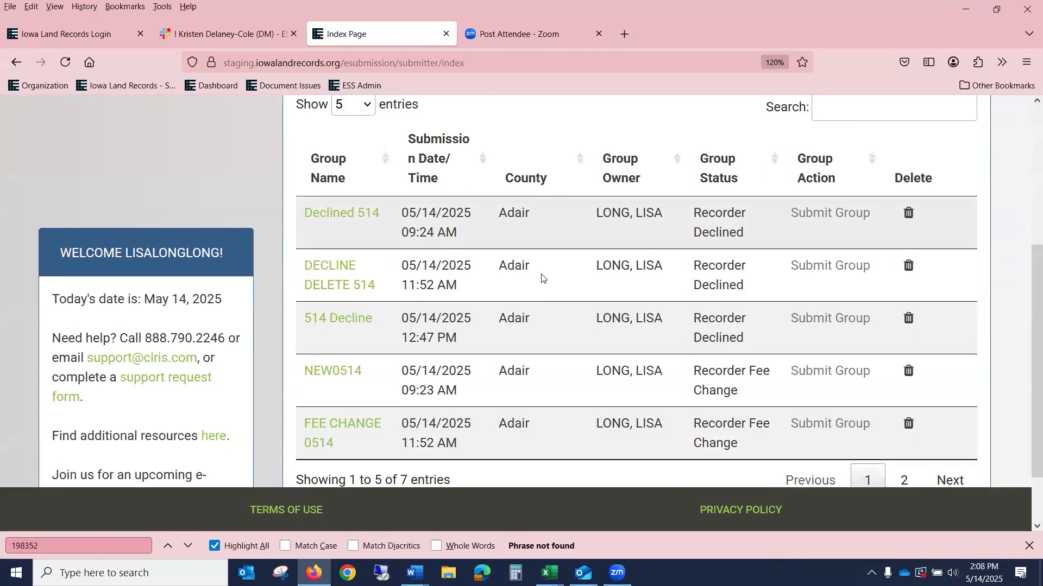
{"action": "scroll", "coordinate": [553, 274], "scroll_direction": "up", "scroll_amount": 5}
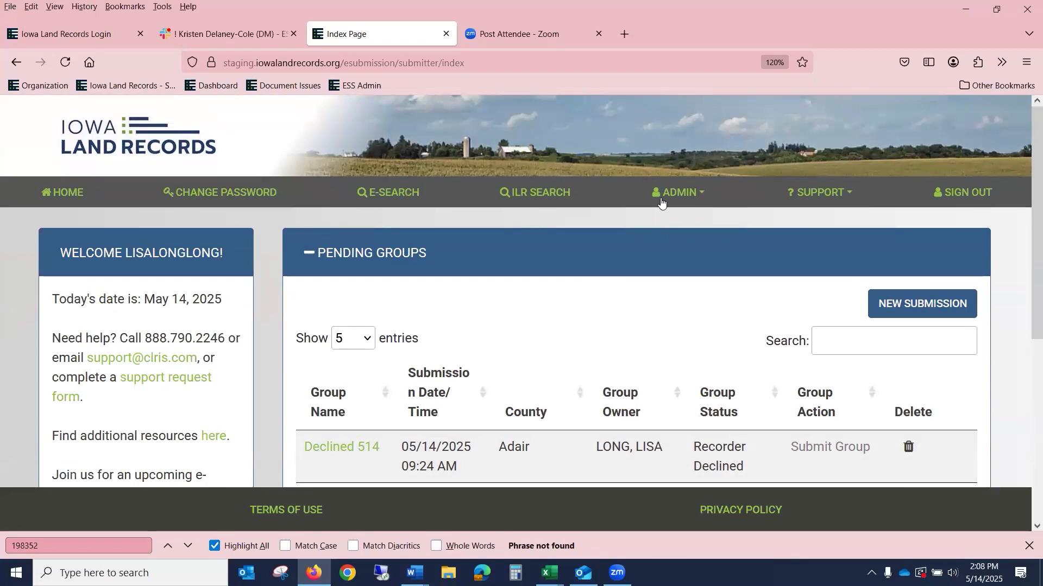
{"action": "left_click", "coordinate": [663, 201]}
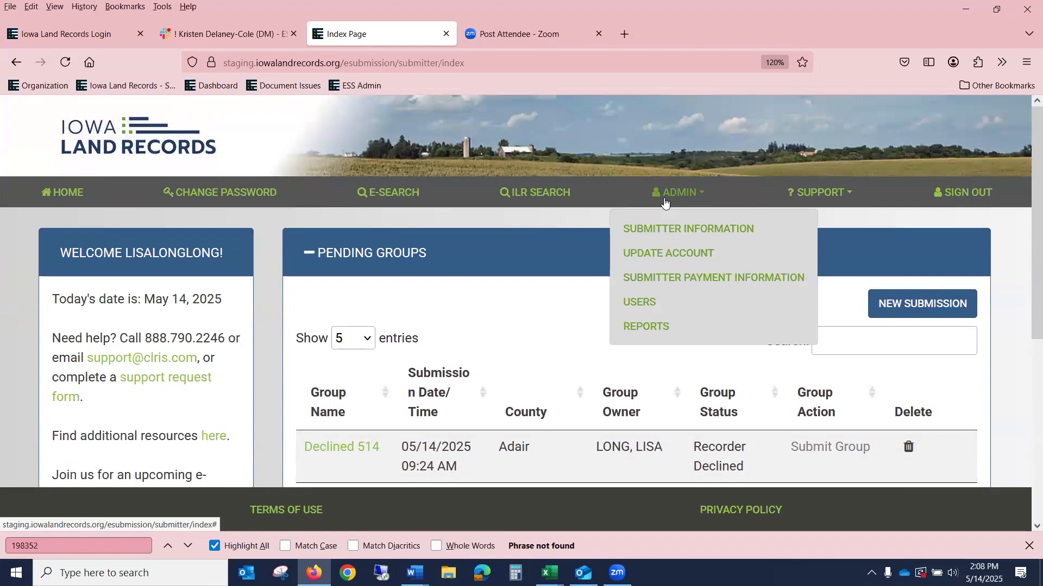
{"action": "left_click", "coordinate": [656, 303]}
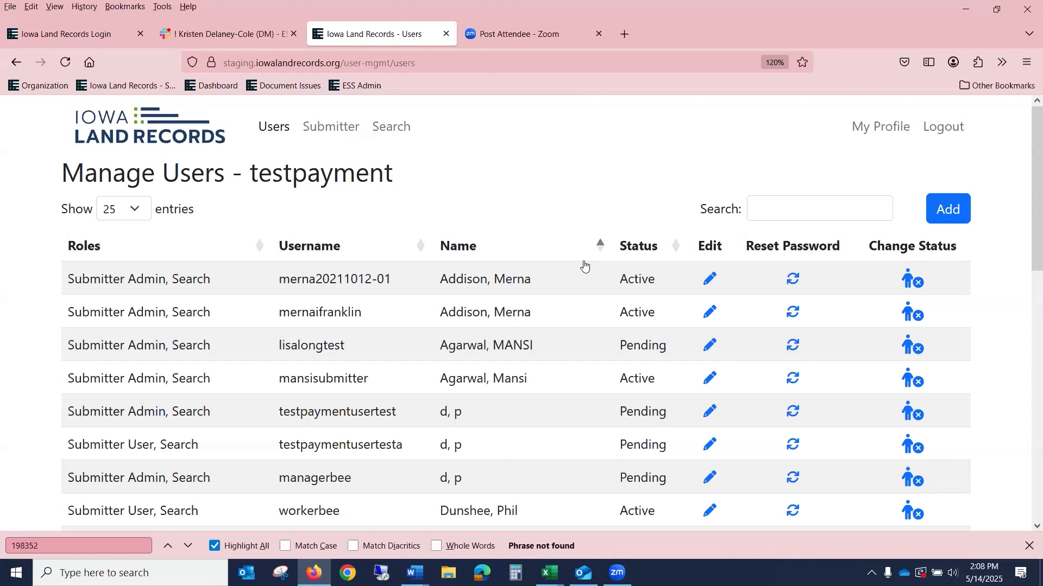
{"action": "scroll", "coordinate": [413, 352], "scroll_direction": "down", "scroll_amount": 3}
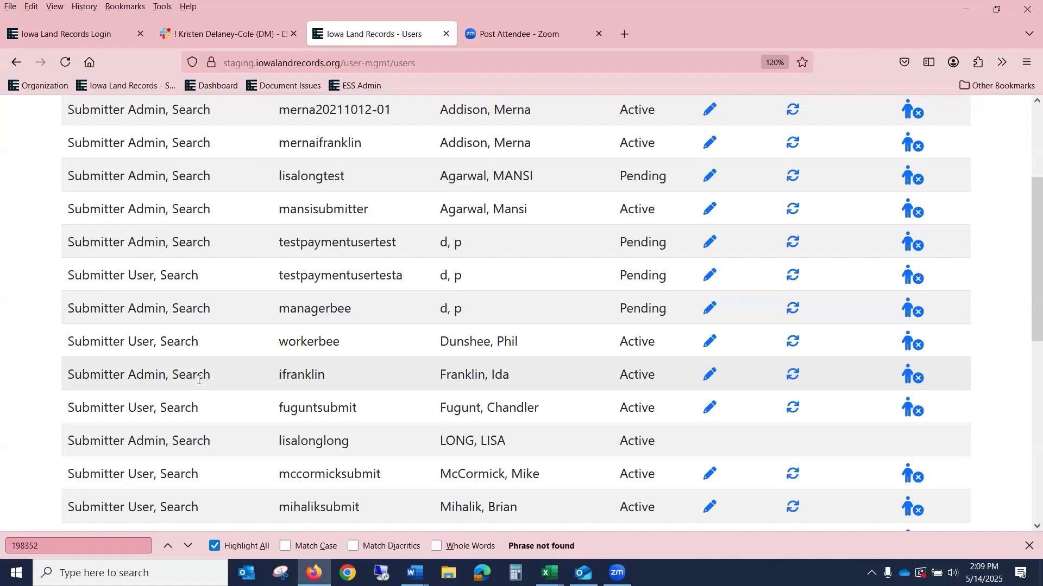
{"action": "scroll", "coordinate": [199, 380], "scroll_direction": "up", "scroll_amount": 3}
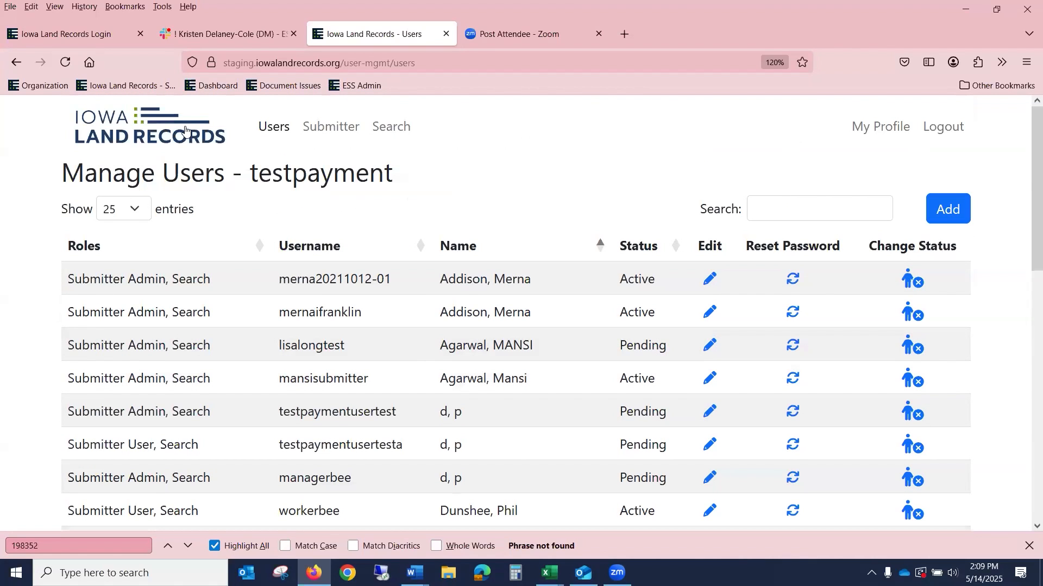
{"action": "left_click", "coordinate": [183, 121]}
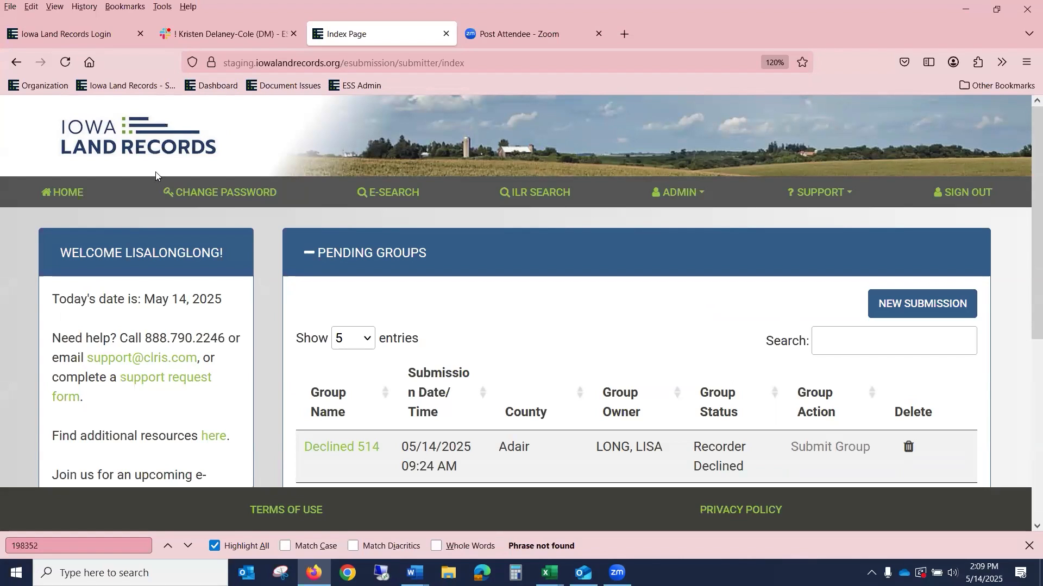
{"action": "scroll", "coordinate": [660, 264], "scroll_direction": "down", "scroll_amount": 3}
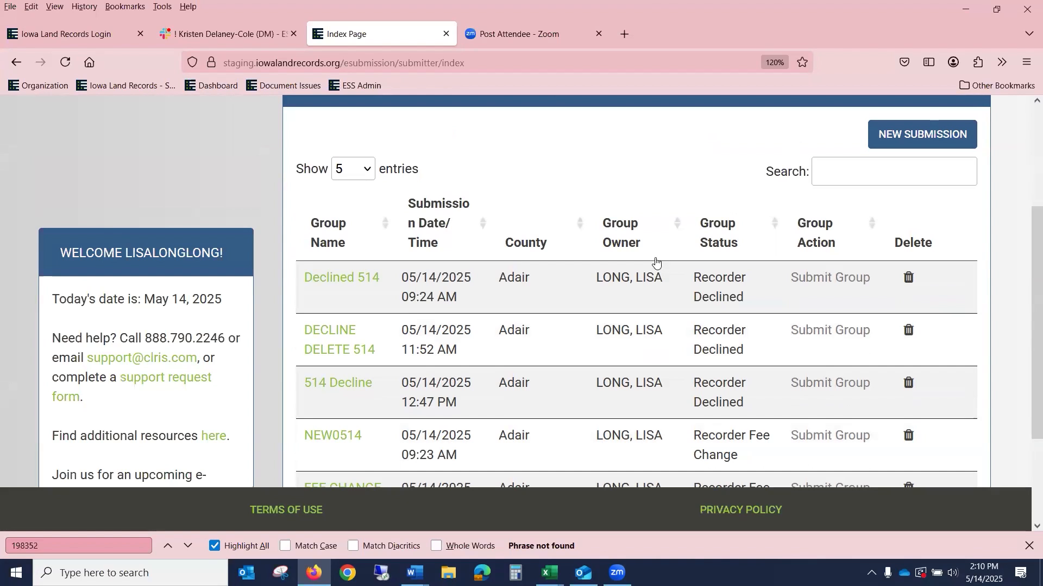
{"action": "scroll", "coordinate": [663, 258], "scroll_direction": "down", "scroll_amount": 2}
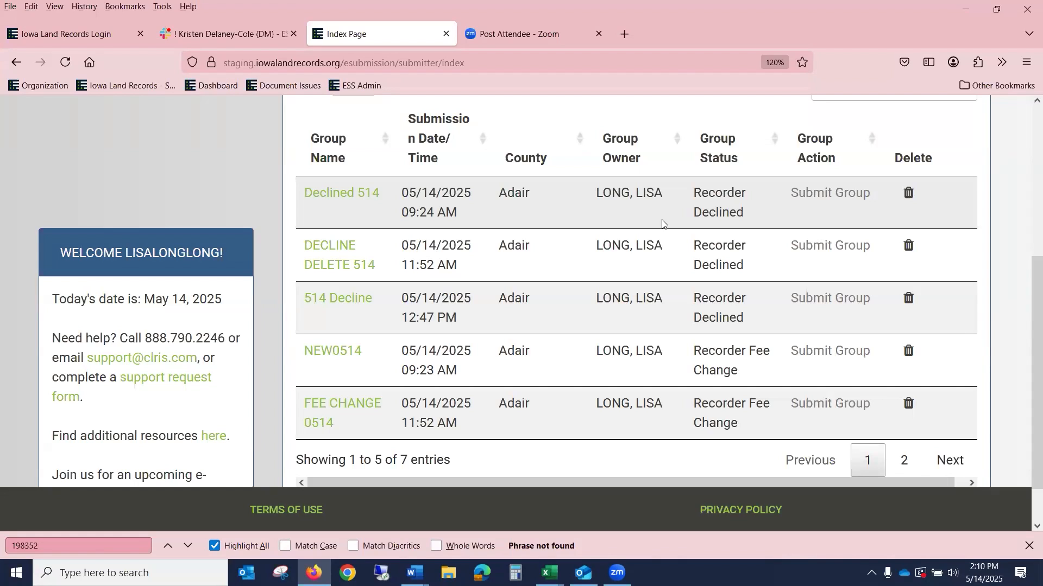
{"action": "scroll", "coordinate": [639, 229], "scroll_direction": "up", "scroll_amount": 5}
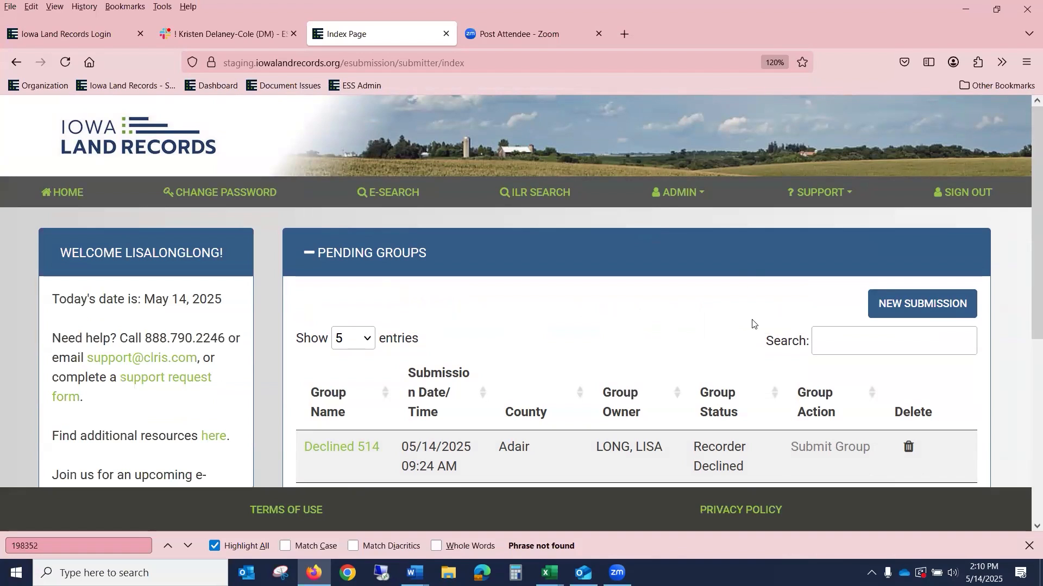
{"action": "left_click", "coordinate": [664, 200]}
Step: Under Reports, open the Settlement Report form and choose Current Quarter as Activity Period
{"action": "left_click", "coordinate": [647, 327]}
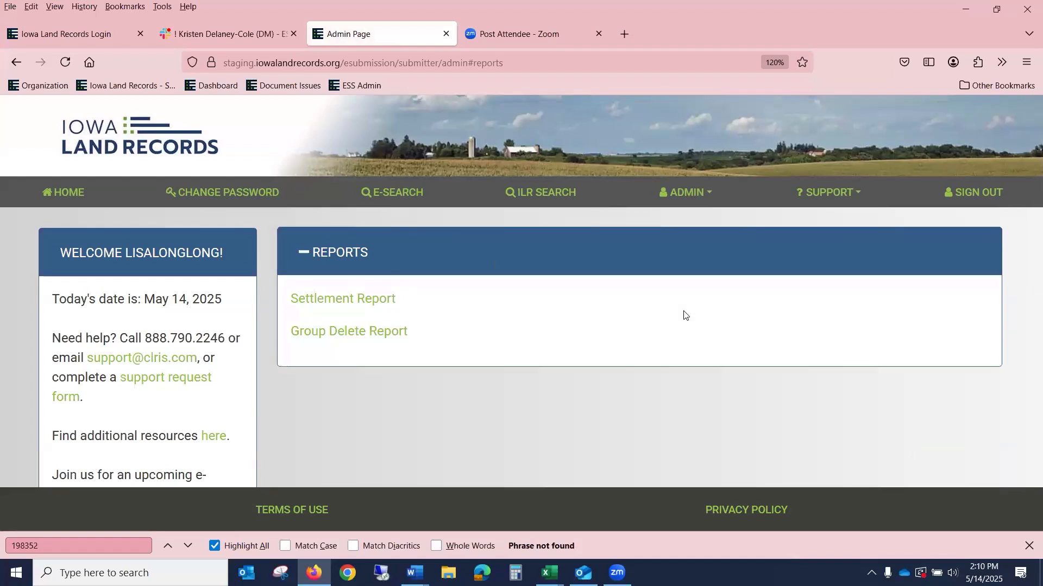
{"action": "left_click", "coordinate": [367, 299]}
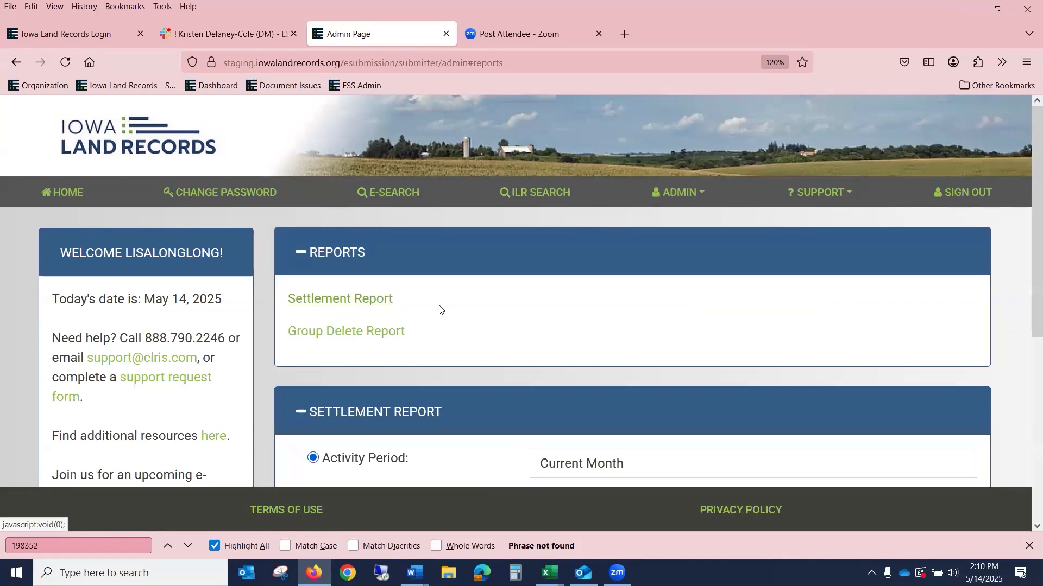
{"action": "scroll", "coordinate": [465, 308], "scroll_direction": "down", "scroll_amount": 5}
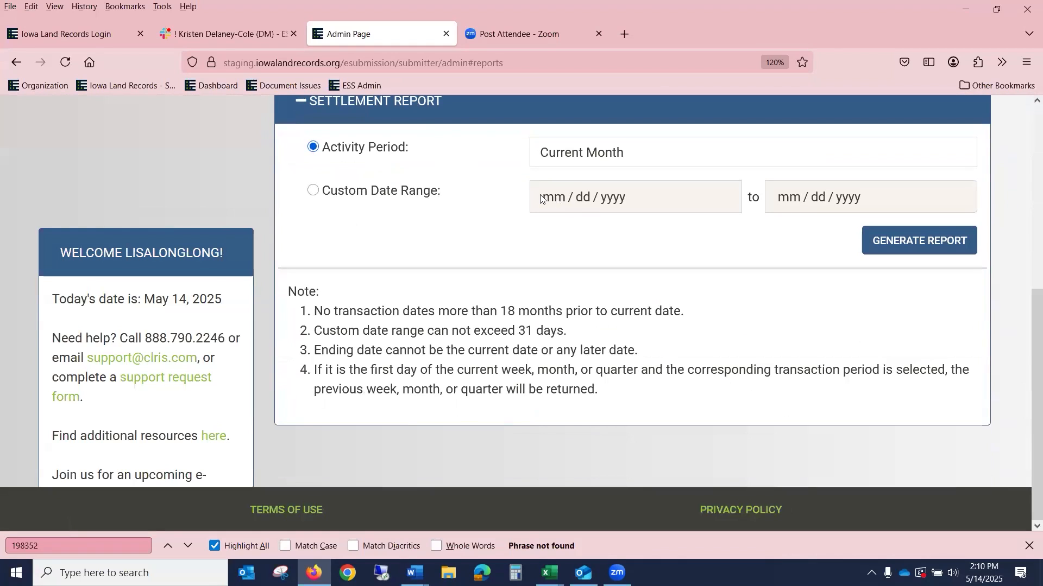
{"action": "left_click", "coordinate": [548, 152]}
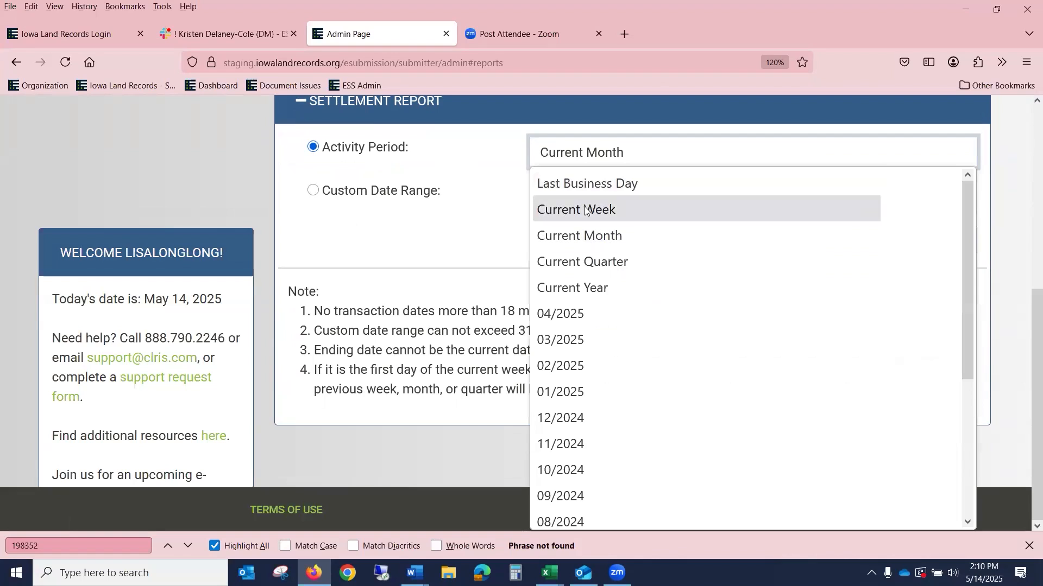
{"action": "left_click", "coordinate": [591, 261]}
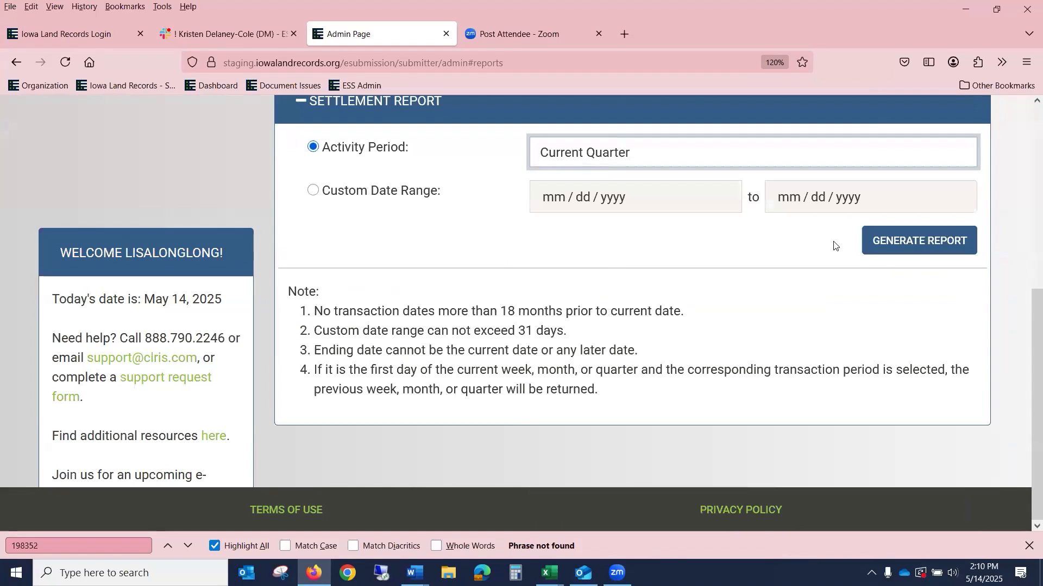
Step: Generate the Current Quarter settlement report and review all columns of its 211 entries
{"action": "left_click", "coordinate": [920, 246]}
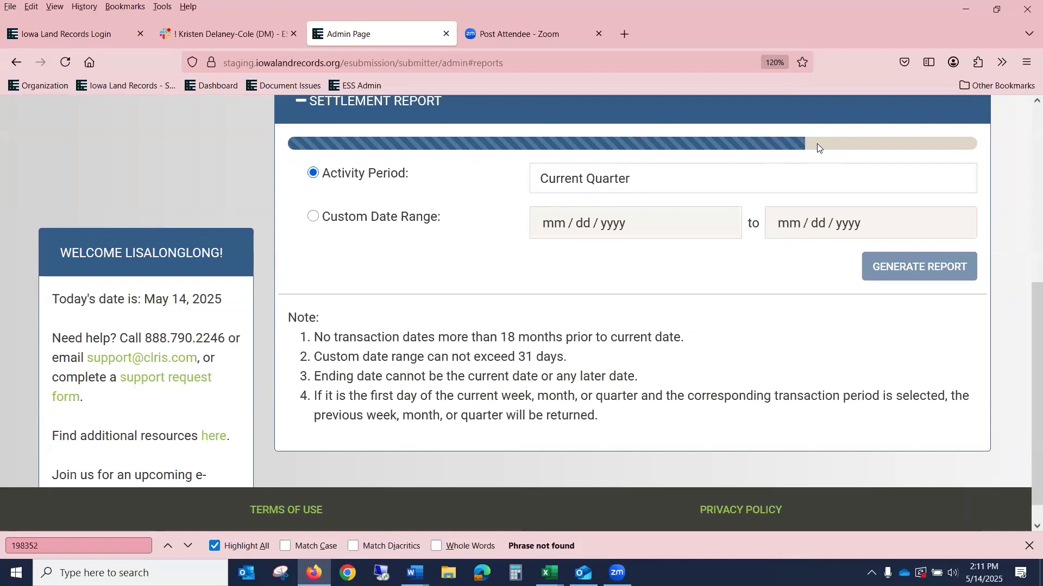
{"action": "scroll", "coordinate": [806, 174], "scroll_direction": "down", "scroll_amount": 3}
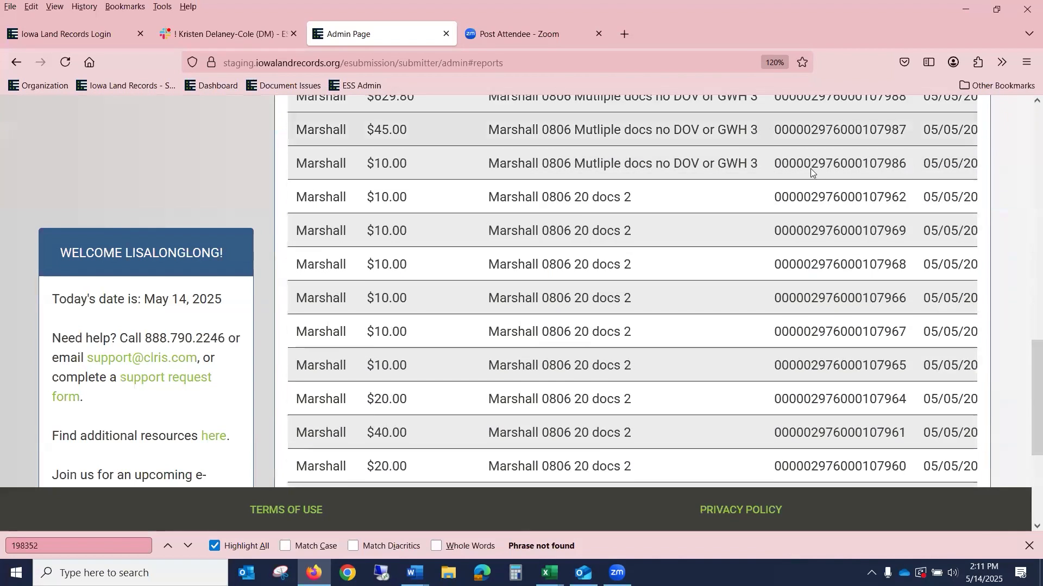
{"action": "scroll", "coordinate": [805, 173], "scroll_direction": "up", "scroll_amount": 4}
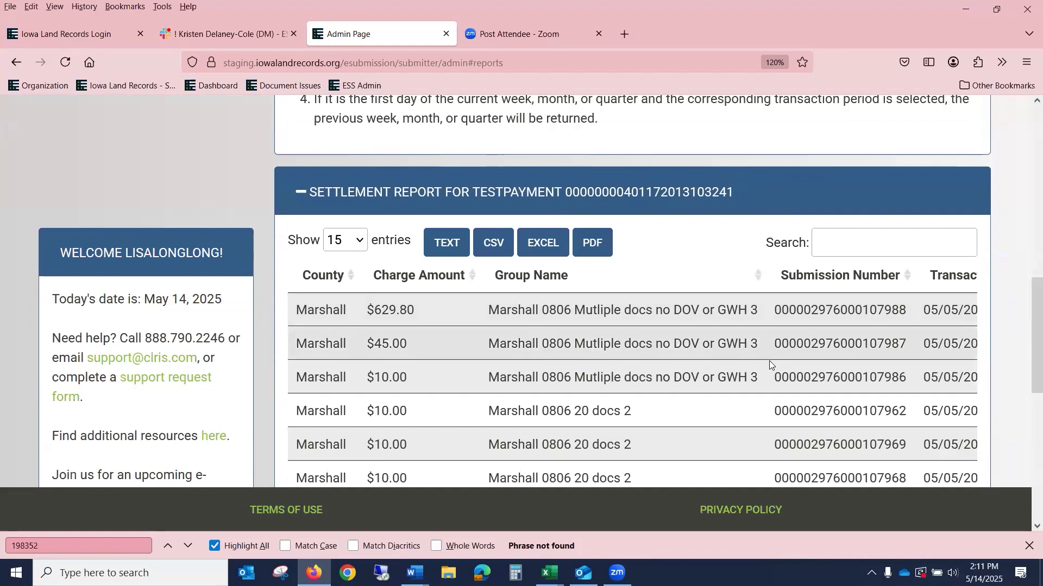
{"action": "scroll", "coordinate": [543, 255], "scroll_direction": "down", "scroll_amount": 2}
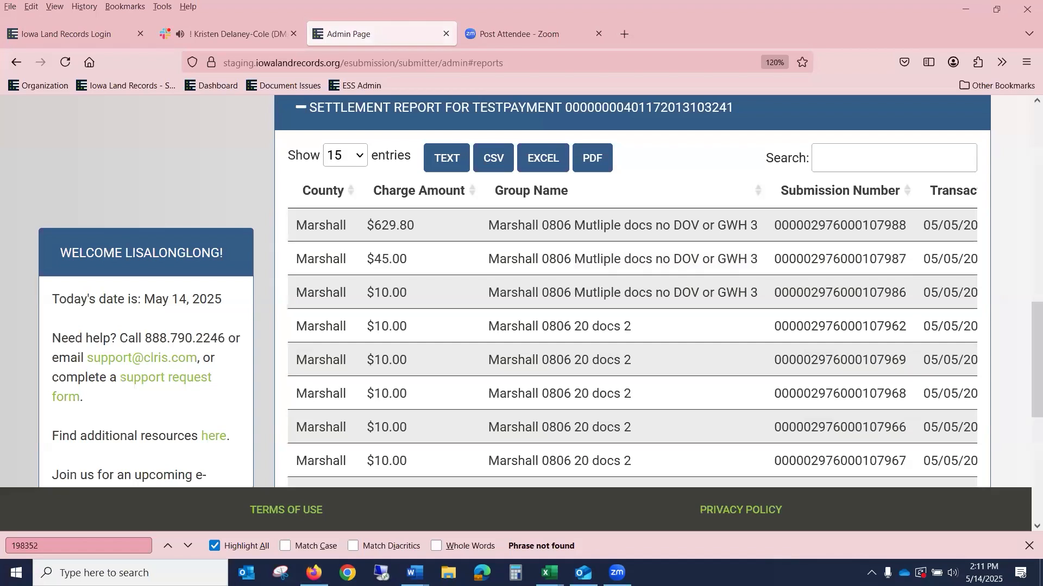
{"action": "scroll", "coordinate": [1026, 432], "scroll_direction": "down", "scroll_amount": 4}
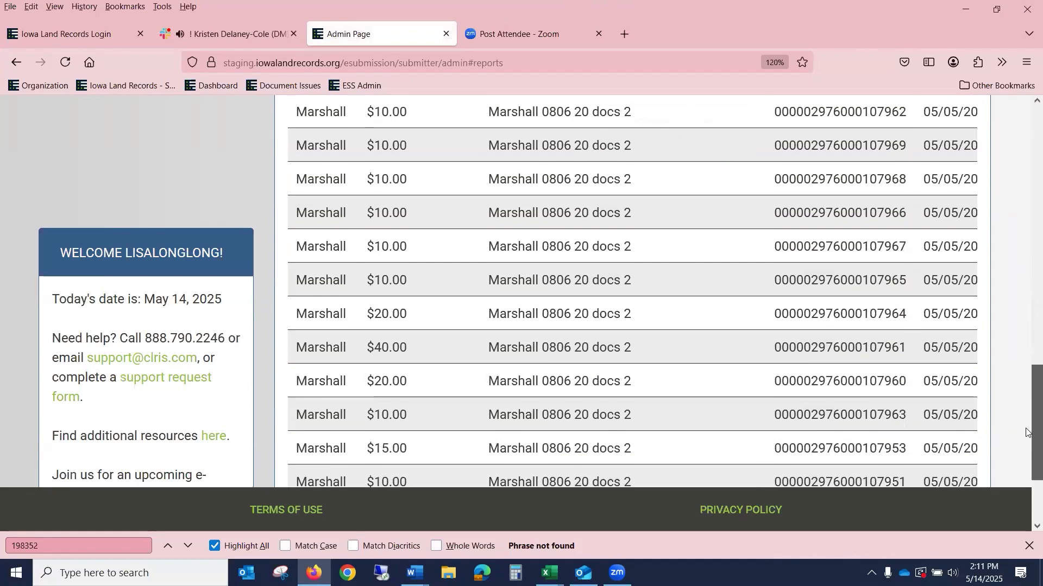
{"action": "scroll", "coordinate": [1026, 432], "scroll_direction": "down", "scroll_amount": 2}
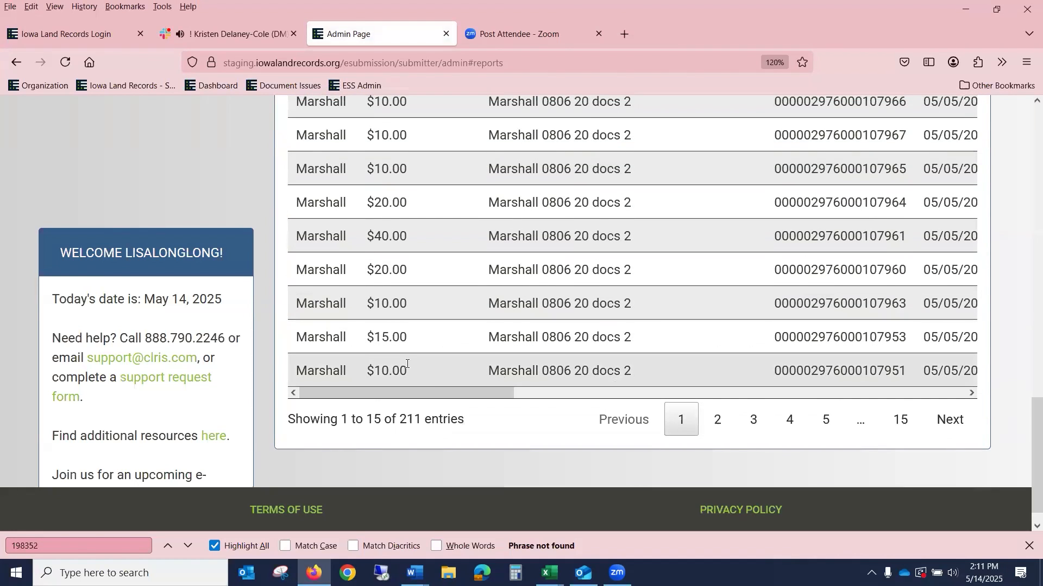
{"action": "left_click_drag", "start_coordinate": [456, 396], "coordinate": [679, 428]}
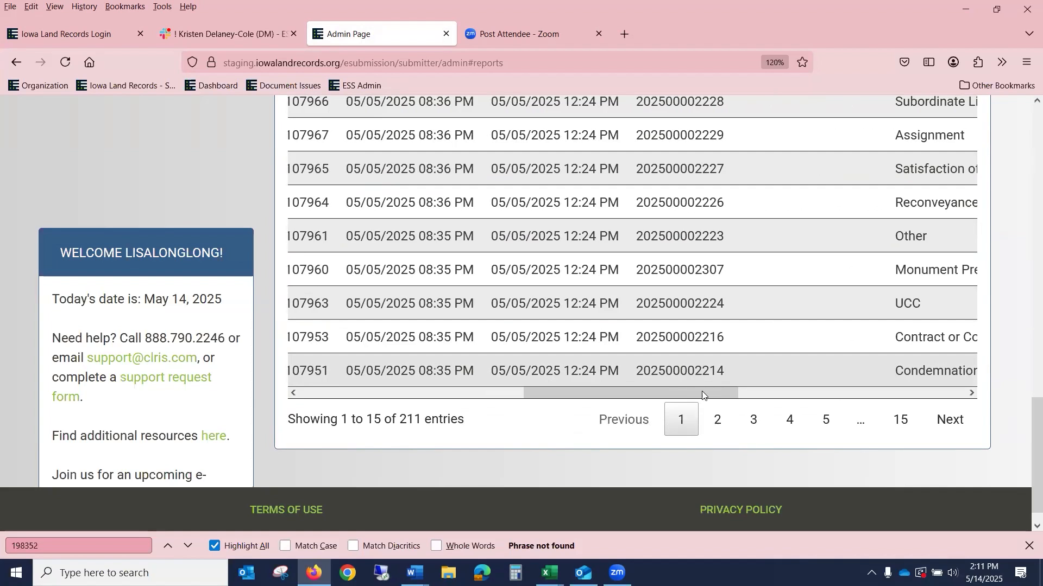
{"action": "left_click_drag", "start_coordinate": [703, 394], "coordinate": [900, 408]}
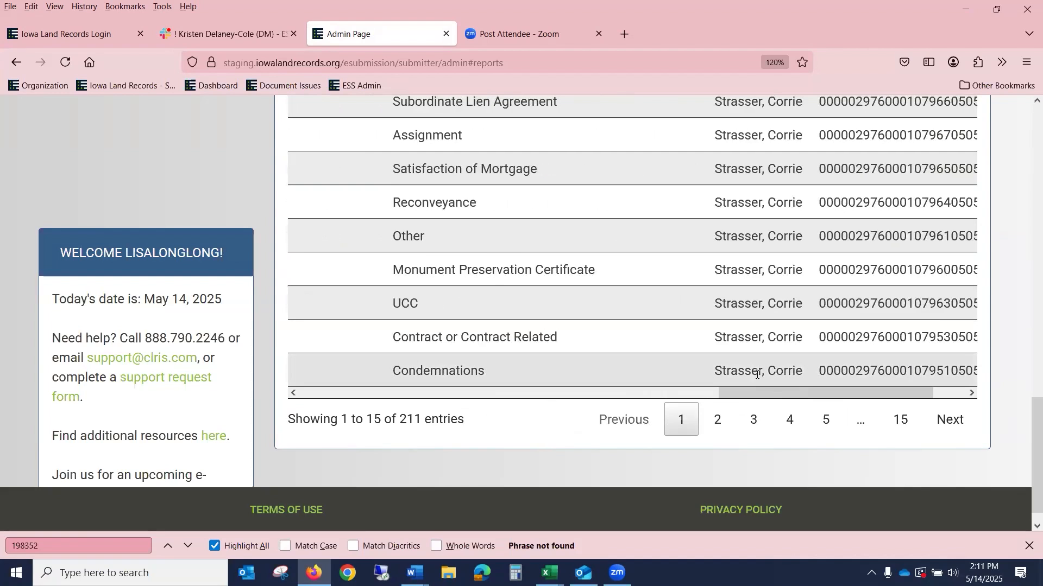
{"action": "left_click_drag", "start_coordinate": [779, 394], "coordinate": [326, 354]}
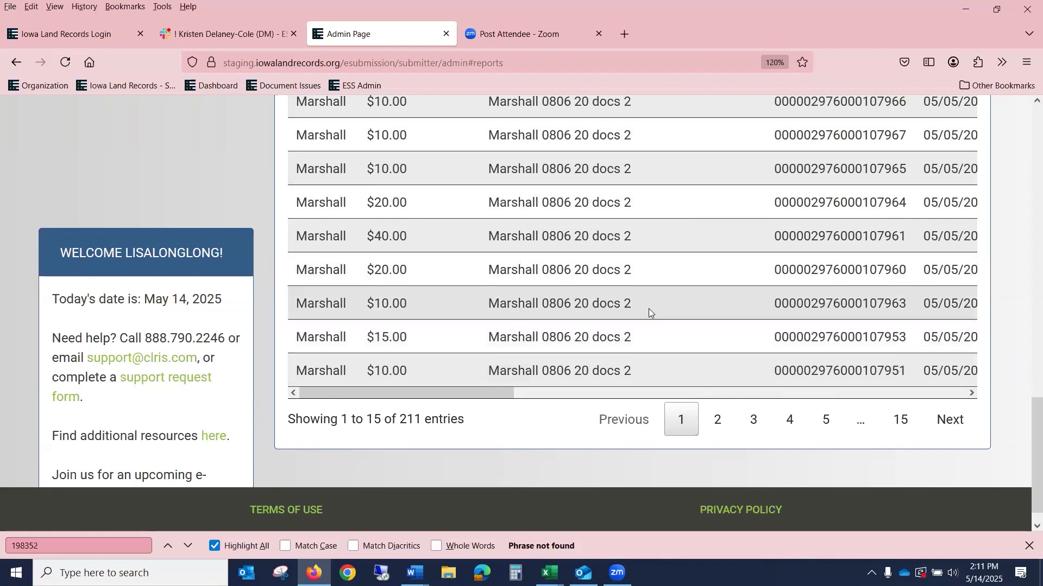
{"action": "scroll", "coordinate": [648, 309], "scroll_direction": "up", "scroll_amount": 10}
{"action": "scroll", "coordinate": [716, 326], "scroll_direction": "up", "scroll_amount": 5}
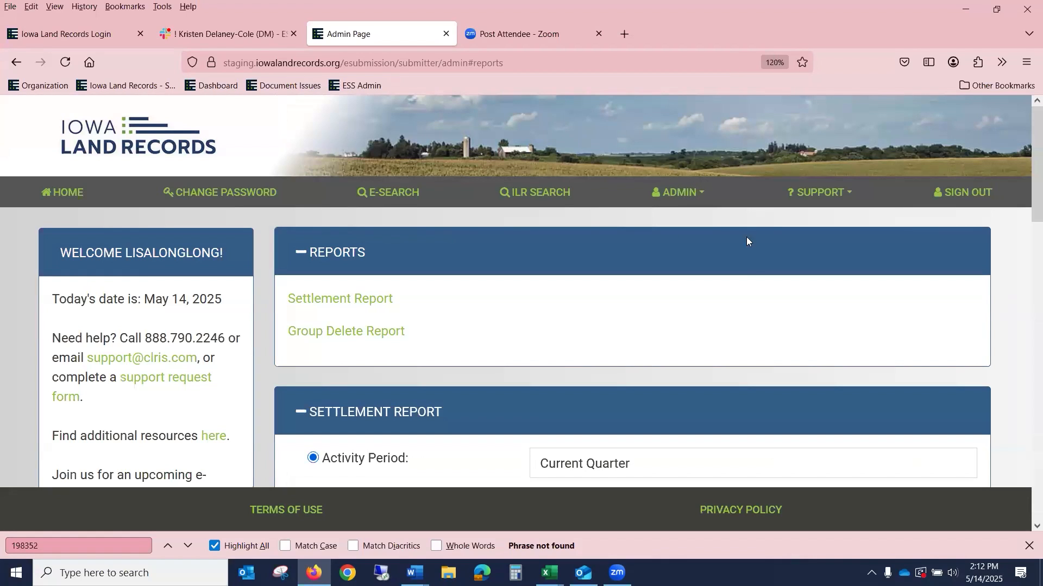
Step: Calculate transfer tax on a 500000 total paid ($799.20 due) in the Transfer Tax Calculator, then close it
{"action": "left_click", "coordinate": [825, 195]}
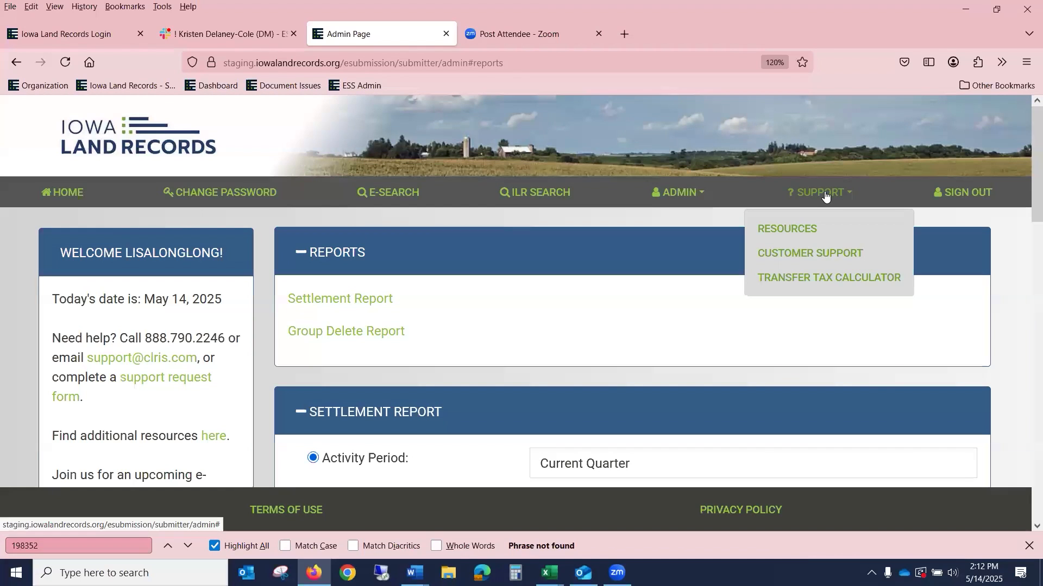
{"action": "left_click", "coordinate": [818, 279]}
{"action": "scroll", "coordinate": [568, 312], "scroll_direction": "down", "scroll_amount": 3}
{"action": "scroll", "coordinate": [494, 168], "scroll_direction": "up", "scroll_amount": 1}
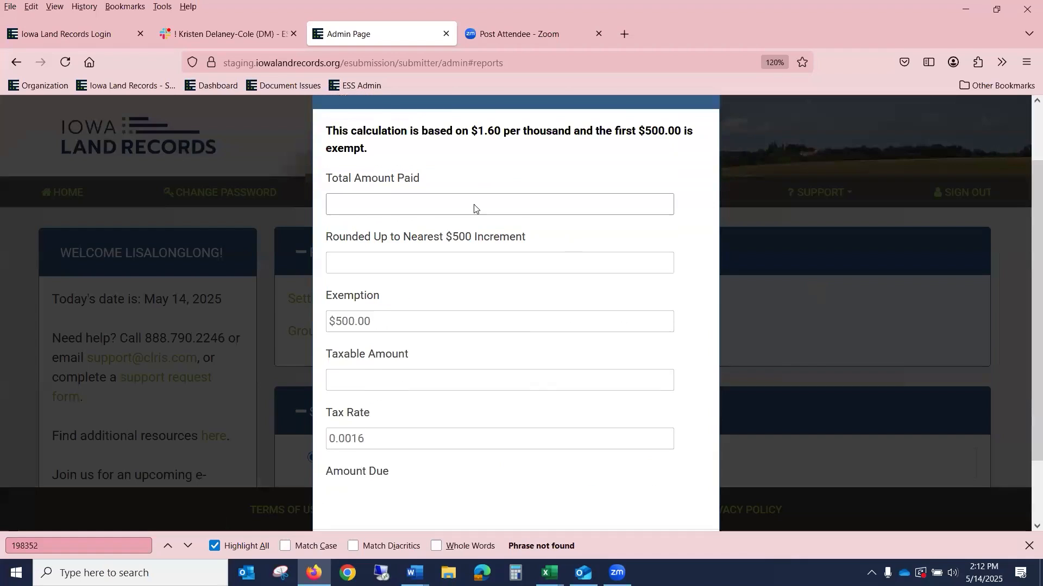
{"action": "scroll", "coordinate": [474, 210], "scroll_direction": "up", "scroll_amount": 1}
{"action": "left_click", "coordinate": [445, 222]}
{"action": "type", "text": "500000"}
{"action": "scroll", "coordinate": [440, 231], "scroll_direction": "down", "scroll_amount": 2}
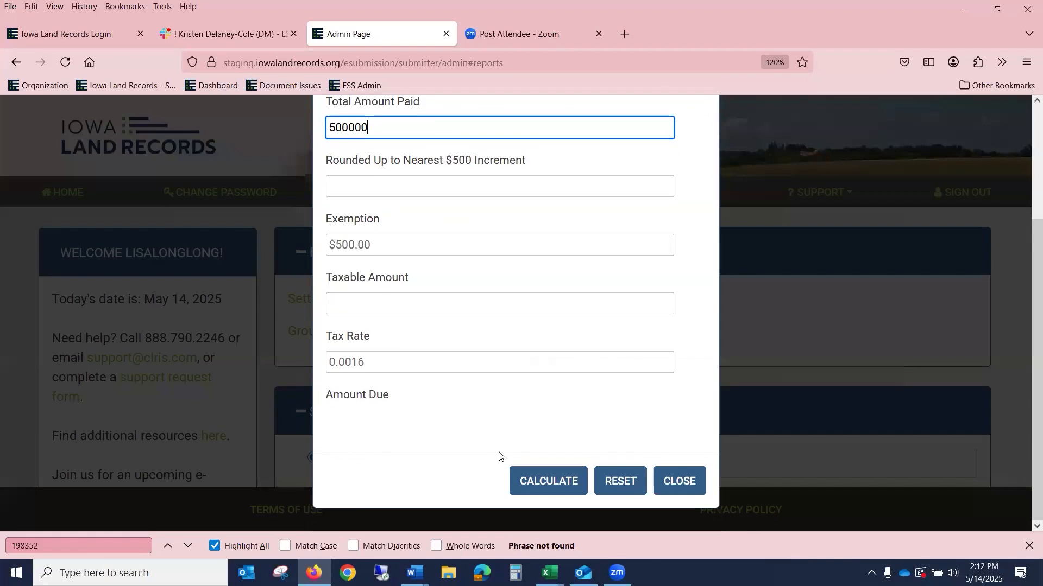
{"action": "left_click", "coordinate": [546, 487]}
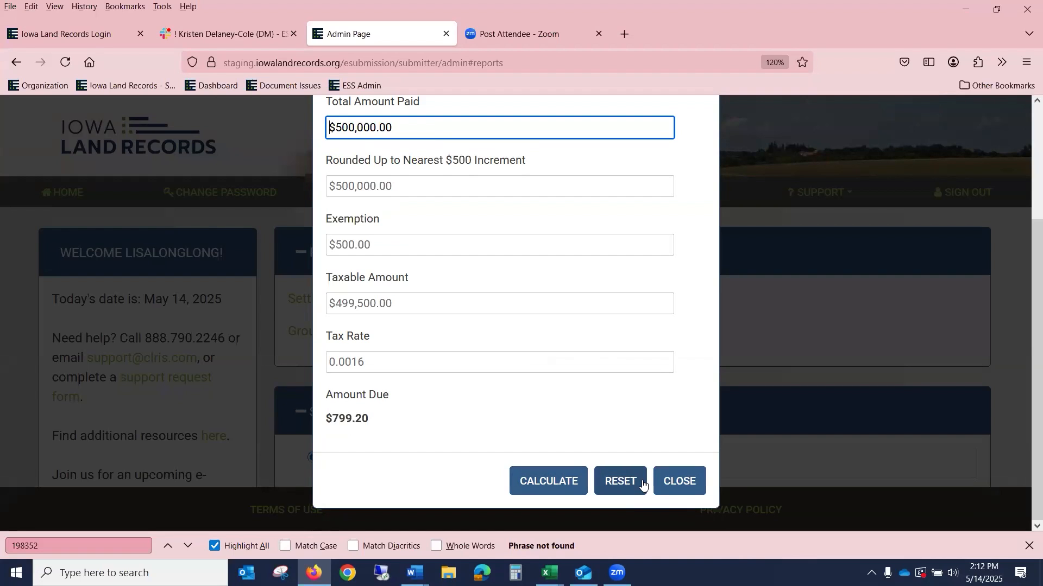
{"action": "left_click", "coordinate": [681, 481]}
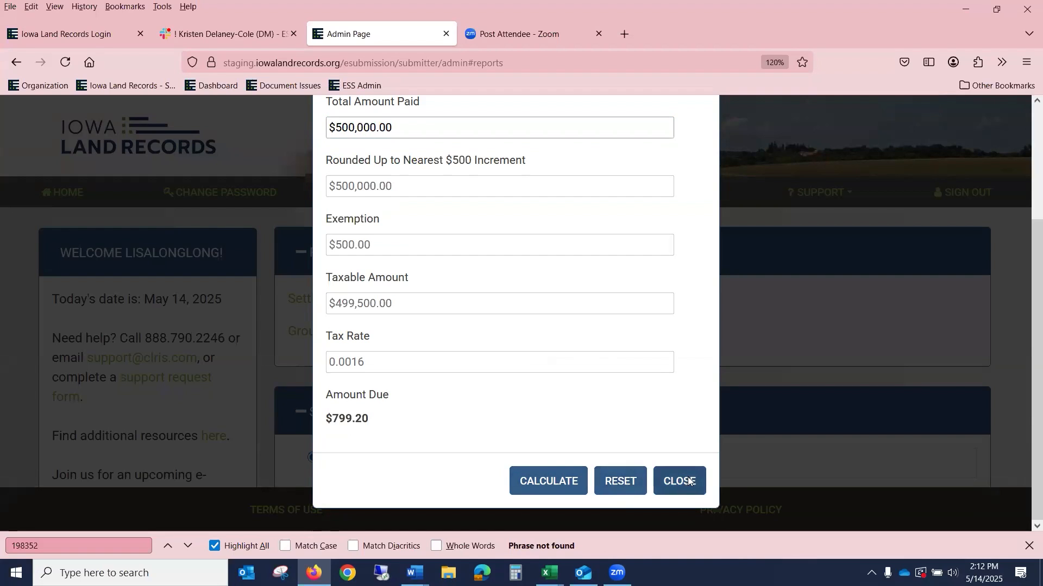
Step: Review the Customer Support contact page and its Support Ticket form, then return to the Admin Page
{"action": "left_click", "coordinate": [818, 199]}
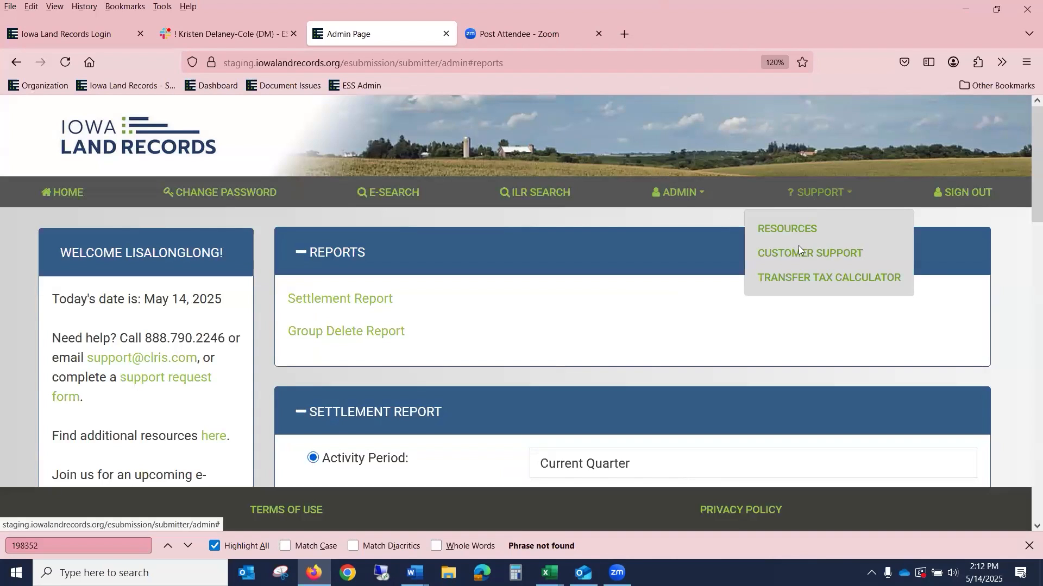
{"action": "left_click", "coordinate": [799, 246]}
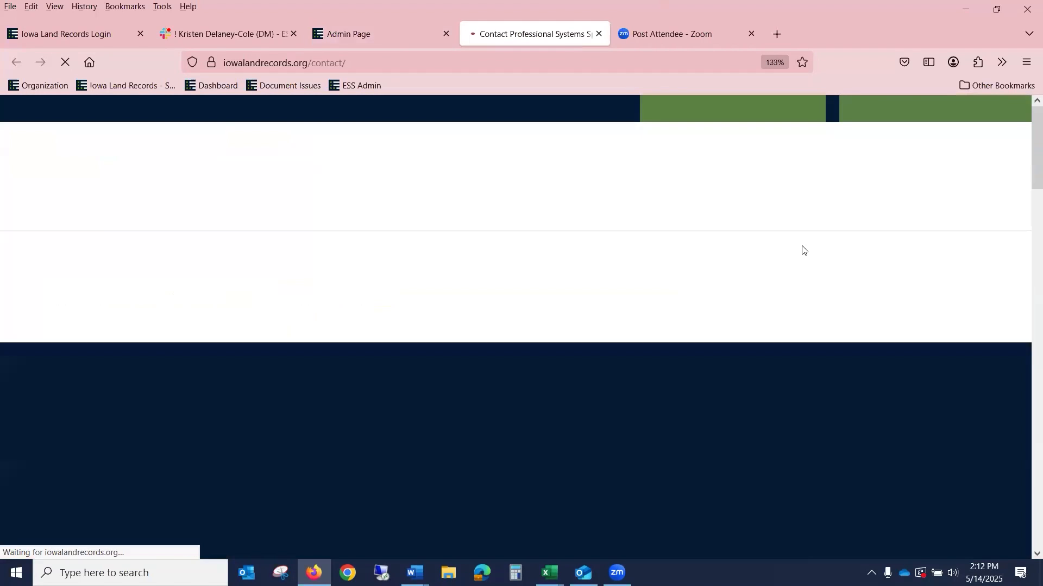
{"action": "scroll", "coordinate": [630, 270], "scroll_direction": "down", "scroll_amount": 2}
{"action": "scroll", "coordinate": [630, 270], "scroll_direction": "down", "scroll_amount": 3}
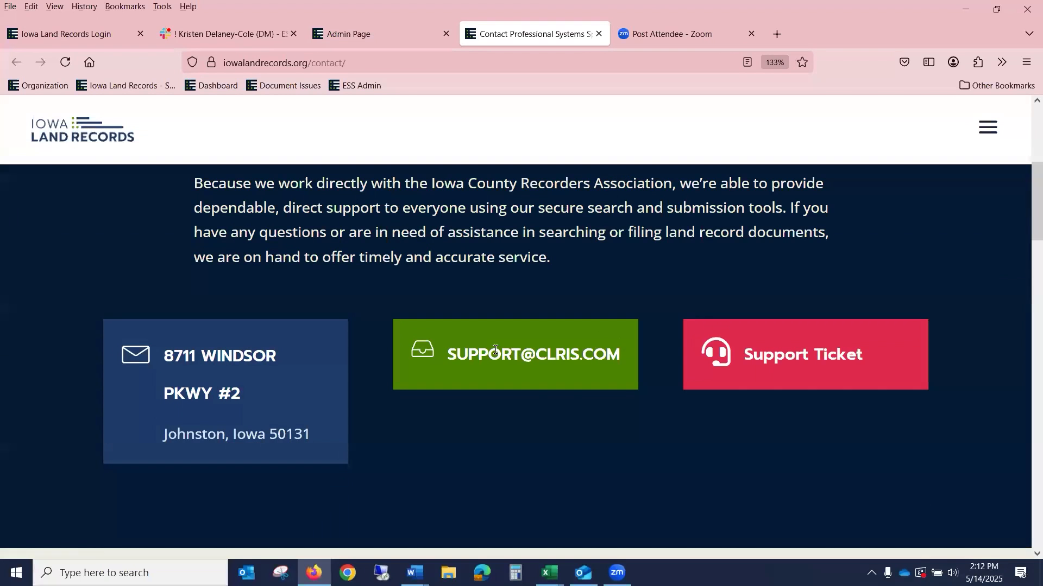
{"action": "scroll", "coordinate": [547, 328], "scroll_direction": "down", "scroll_amount": 4}
{"action": "scroll", "coordinate": [548, 331], "scroll_direction": "down", "scroll_amount": 12}
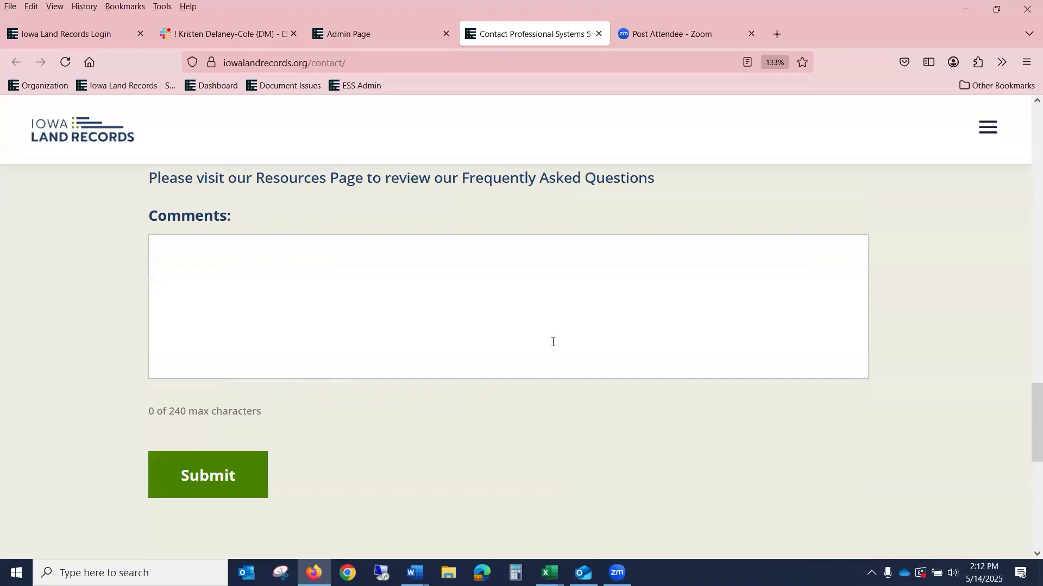
{"action": "scroll", "coordinate": [553, 342], "scroll_direction": "up", "scroll_amount": 2}
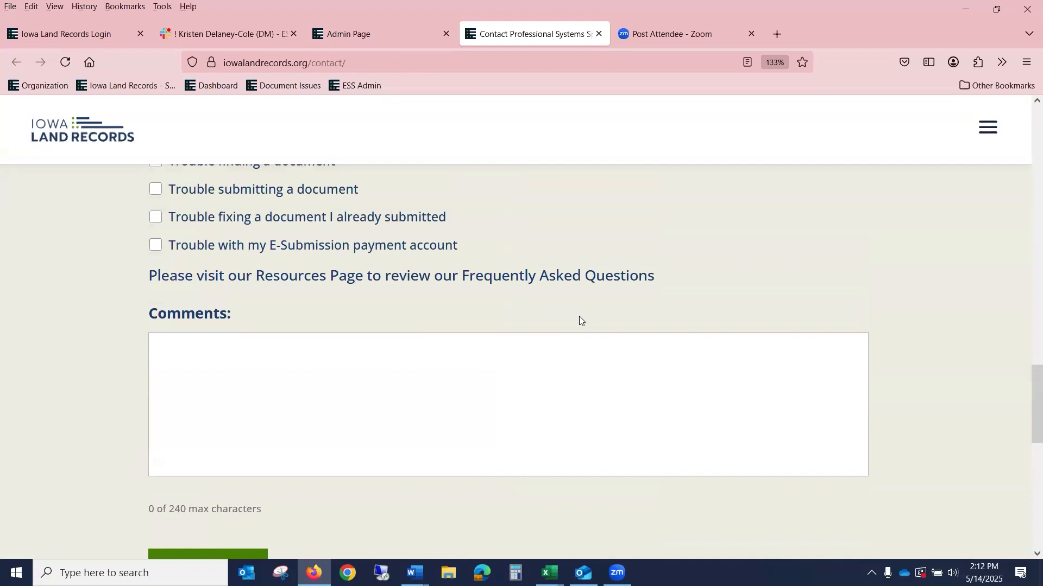
{"action": "scroll", "coordinate": [580, 320], "scroll_direction": "up", "scroll_amount": 5}
{"action": "scroll", "coordinate": [594, 346], "scroll_direction": "down", "scroll_amount": 3}
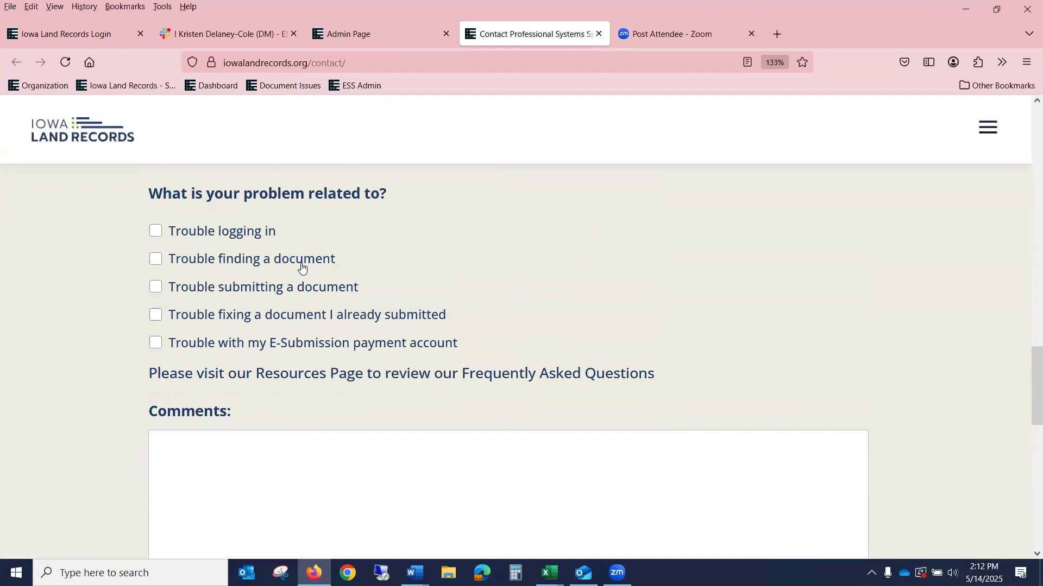
{"action": "scroll", "coordinate": [571, 307], "scroll_direction": "up", "scroll_amount": 10}
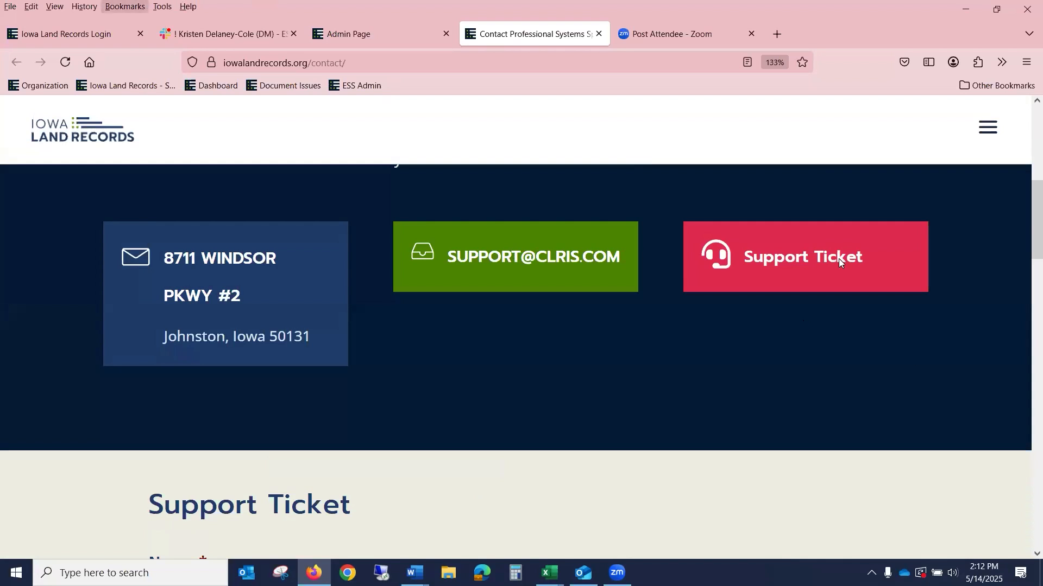
{"action": "scroll", "coordinate": [870, 344], "scroll_direction": "up", "scroll_amount": 5}
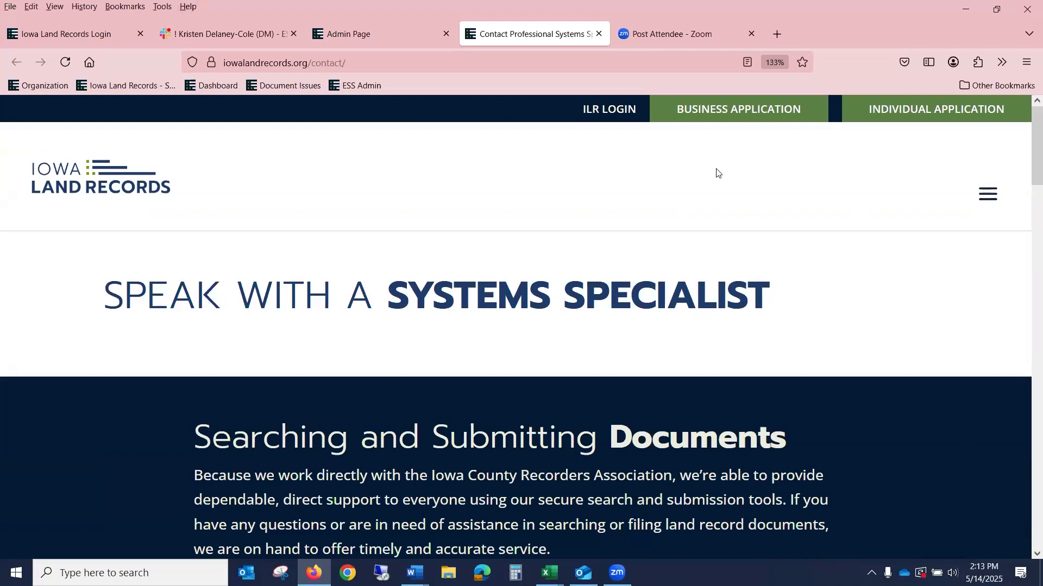
{"action": "scroll", "coordinate": [707, 198], "scroll_direction": "down", "scroll_amount": 2}
{"action": "scroll", "coordinate": [708, 198], "scroll_direction": "down", "scroll_amount": 2}
{"action": "scroll", "coordinate": [707, 193], "scroll_direction": "up", "scroll_amount": 5}
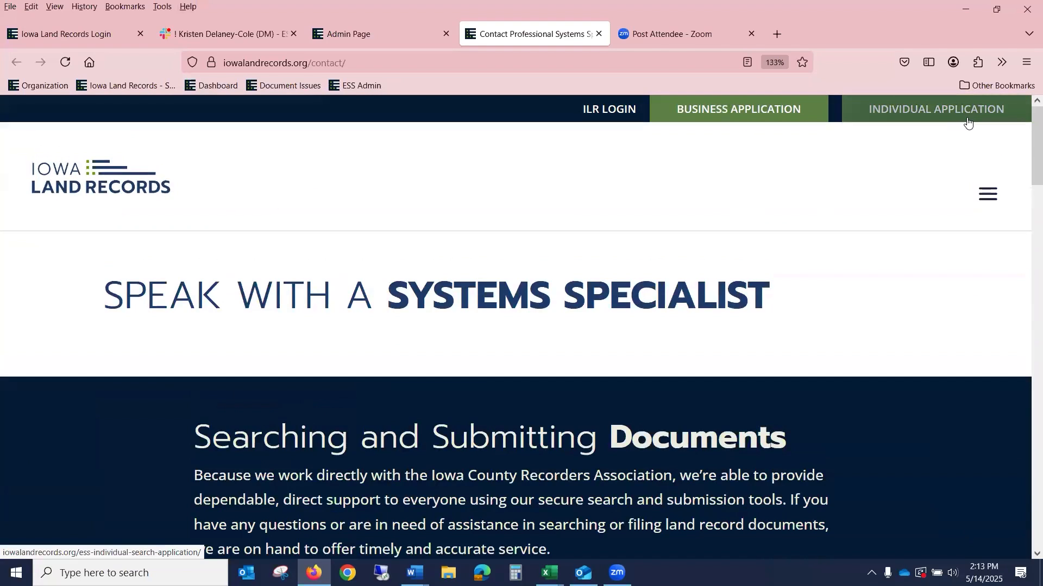
{"action": "left_click", "coordinate": [380, 35]}
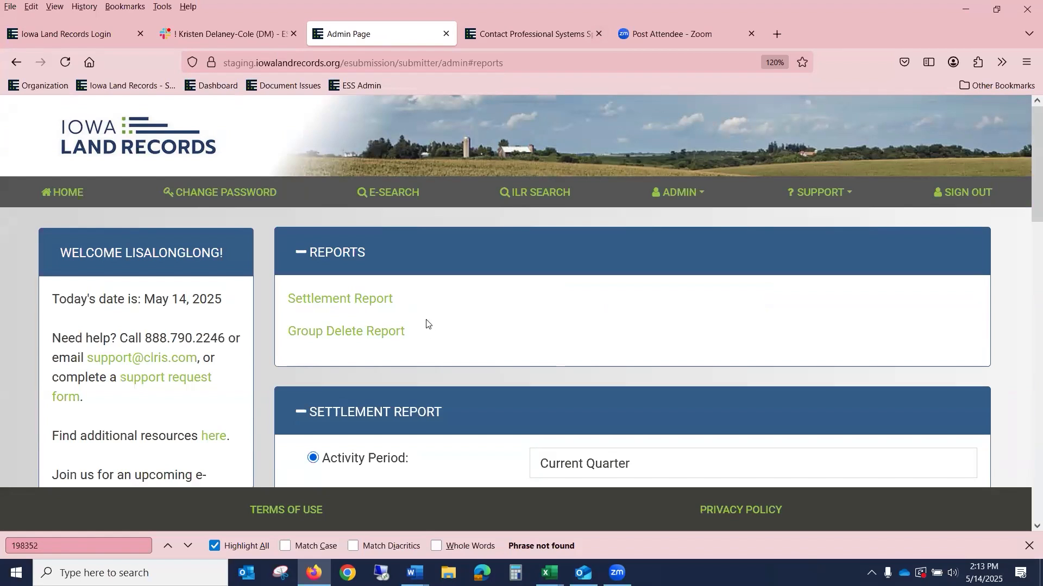
{"action": "scroll", "coordinate": [568, 339], "scroll_direction": "down", "scroll_amount": 3}
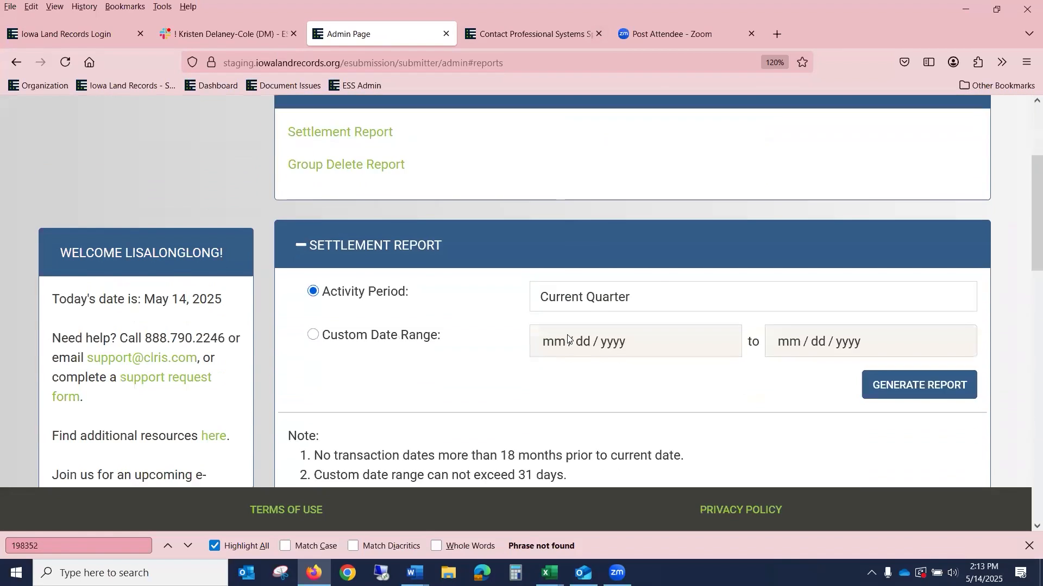
{"action": "scroll", "coordinate": [568, 338], "scroll_direction": "down", "scroll_amount": 6}
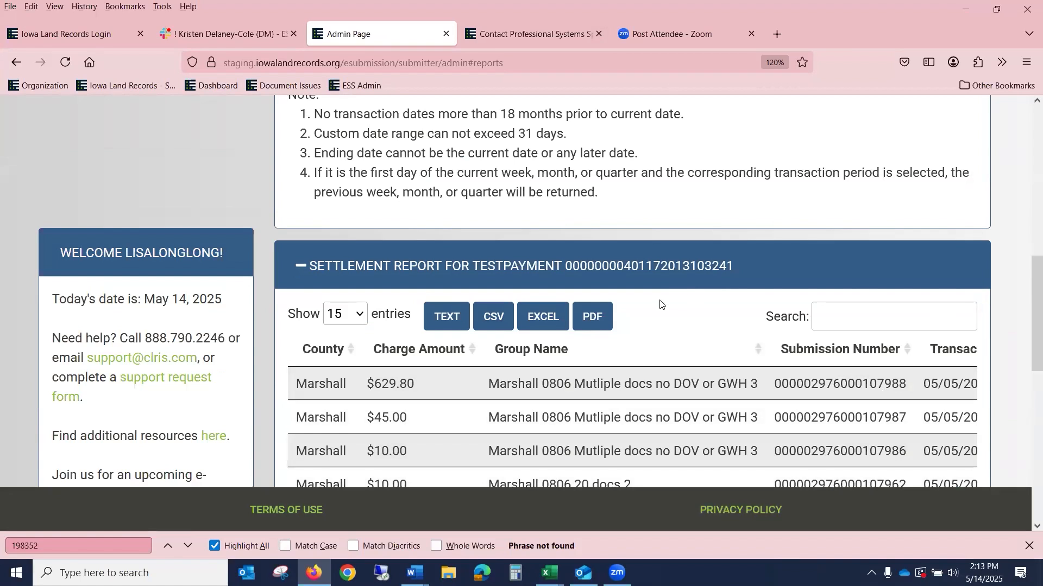
{"action": "scroll", "coordinate": [565, 296], "scroll_direction": "up", "scroll_amount": 4}
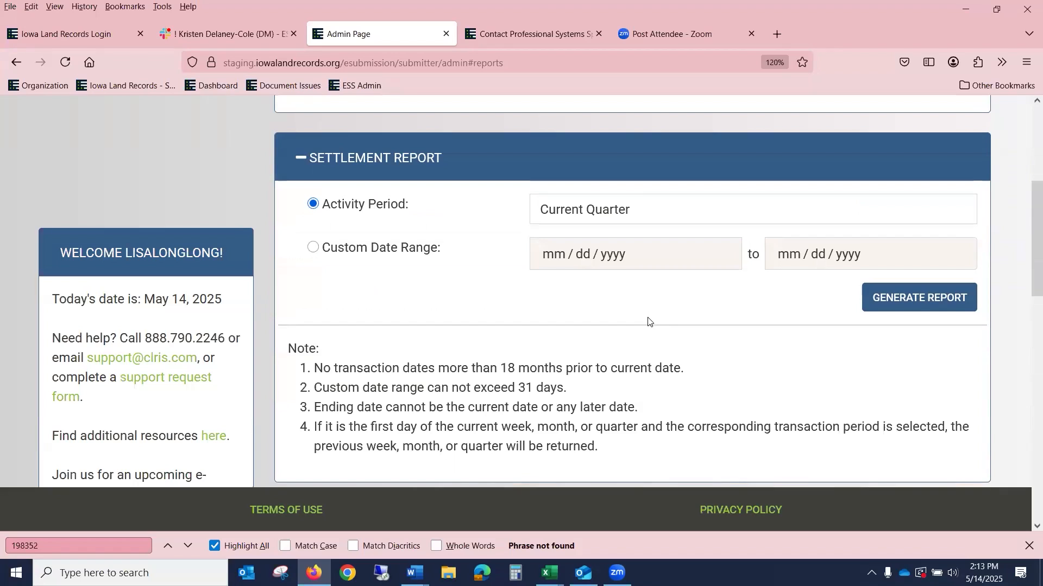
{"action": "scroll", "coordinate": [649, 320], "scroll_direction": "up", "scroll_amount": 3}
{"action": "scroll", "coordinate": [649, 318], "scroll_direction": "up", "scroll_amount": 2}
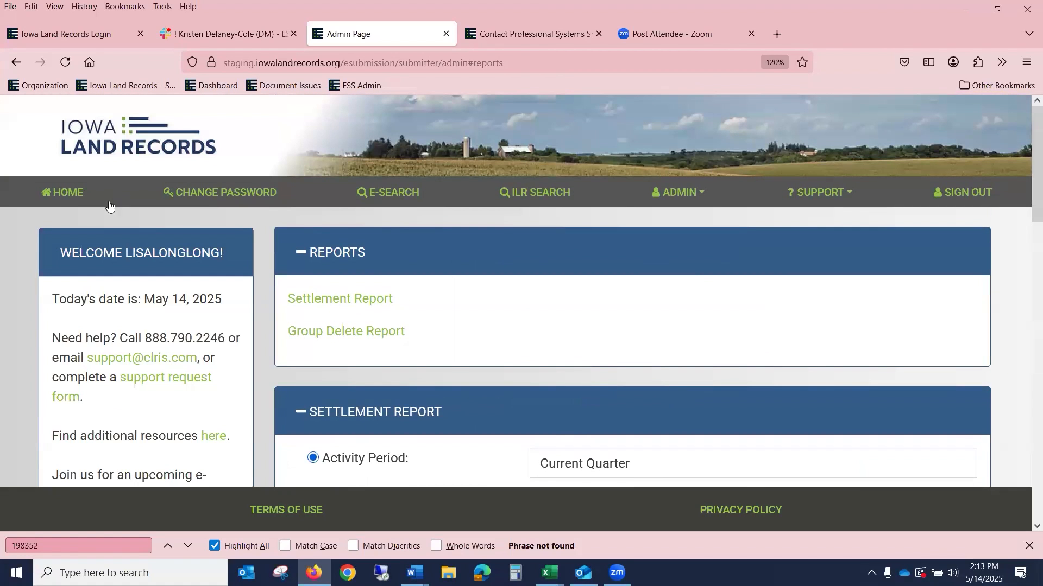
Step: Return to the submitter home page and view the Pending Groups table, including Declined 514
{"action": "left_click", "coordinate": [47, 199]}
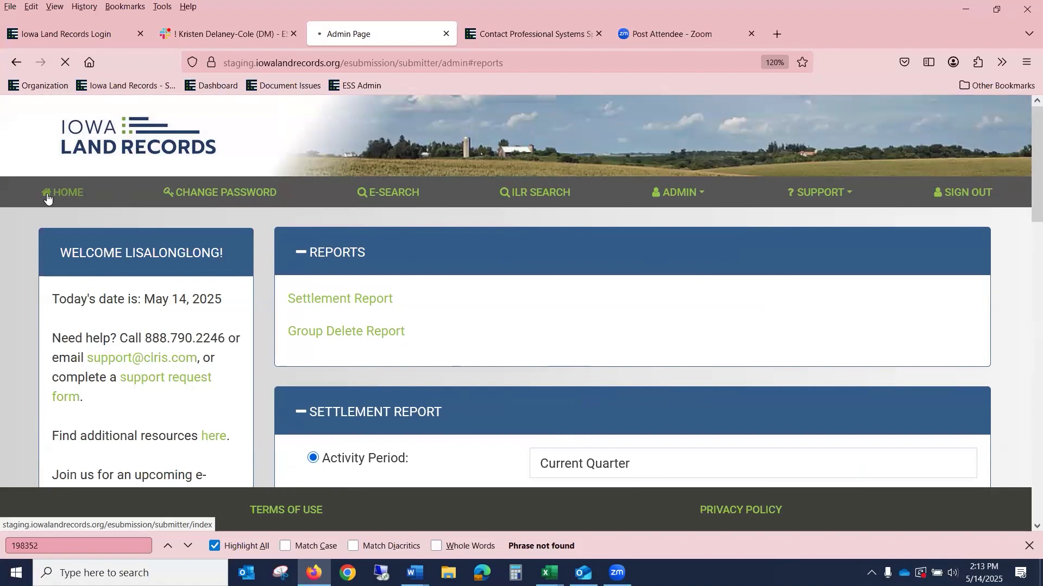
{"action": "scroll", "coordinate": [608, 325], "scroll_direction": "down", "scroll_amount": 4}
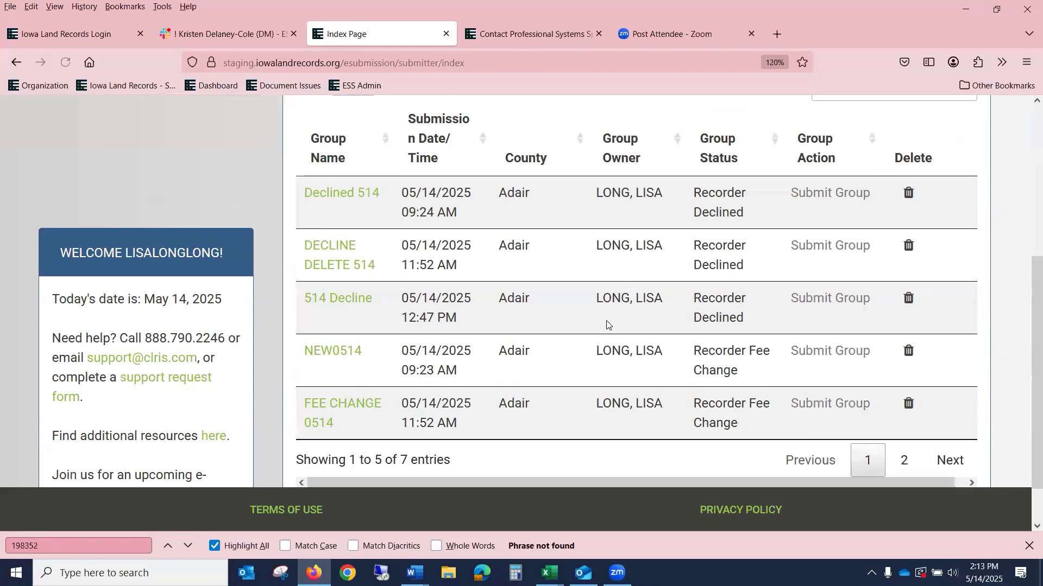
{"action": "scroll", "coordinate": [596, 275], "scroll_direction": "up", "scroll_amount": 2}
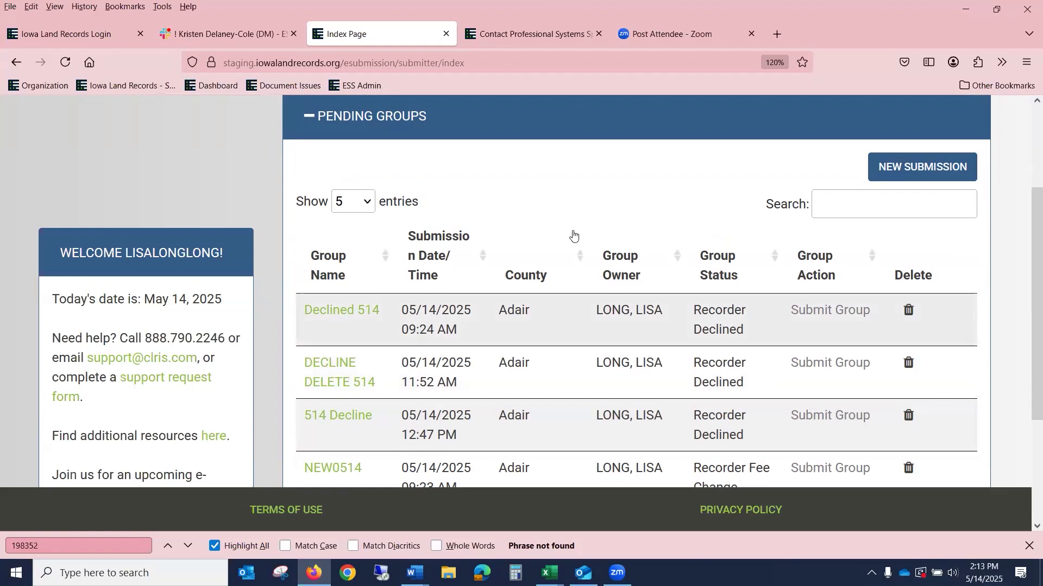
{"action": "scroll", "coordinate": [686, 303], "scroll_direction": "up", "scroll_amount": 2}
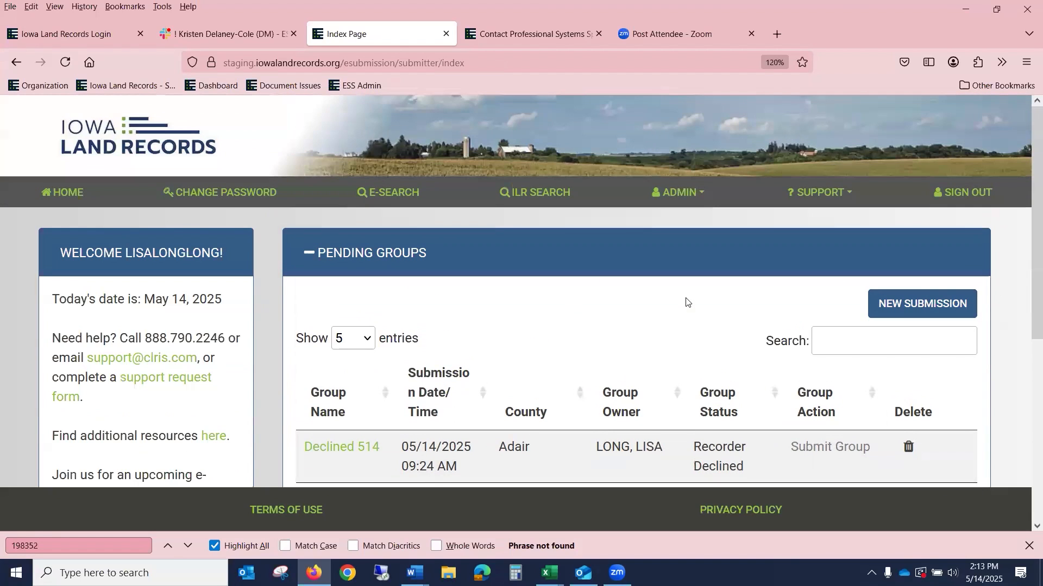
{"action": "scroll", "coordinate": [686, 302], "scroll_direction": "down", "scroll_amount": 1}
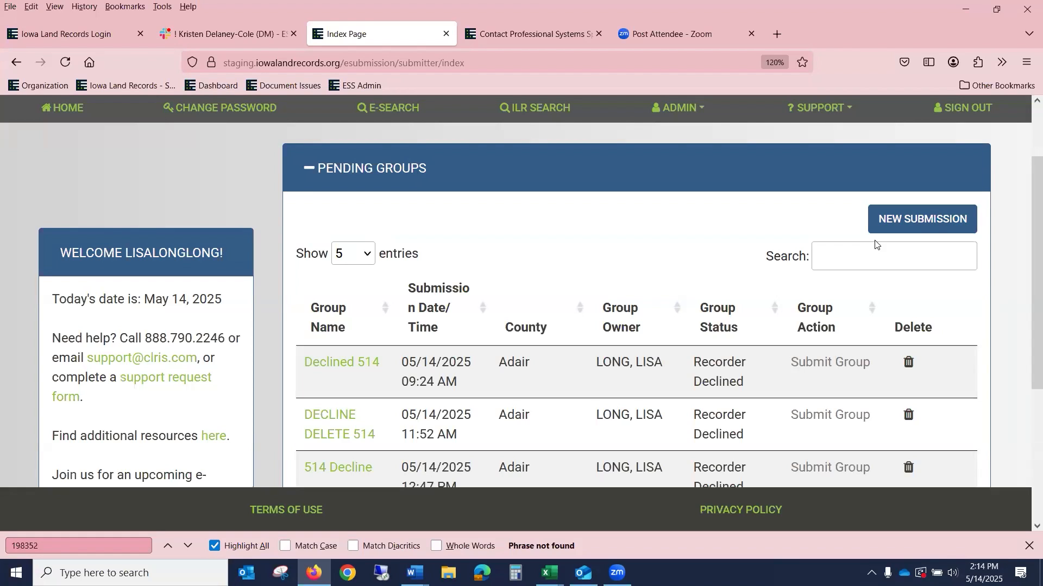
Step: Start a new submission group and select Adair as its county
{"action": "left_click", "coordinate": [920, 220]}
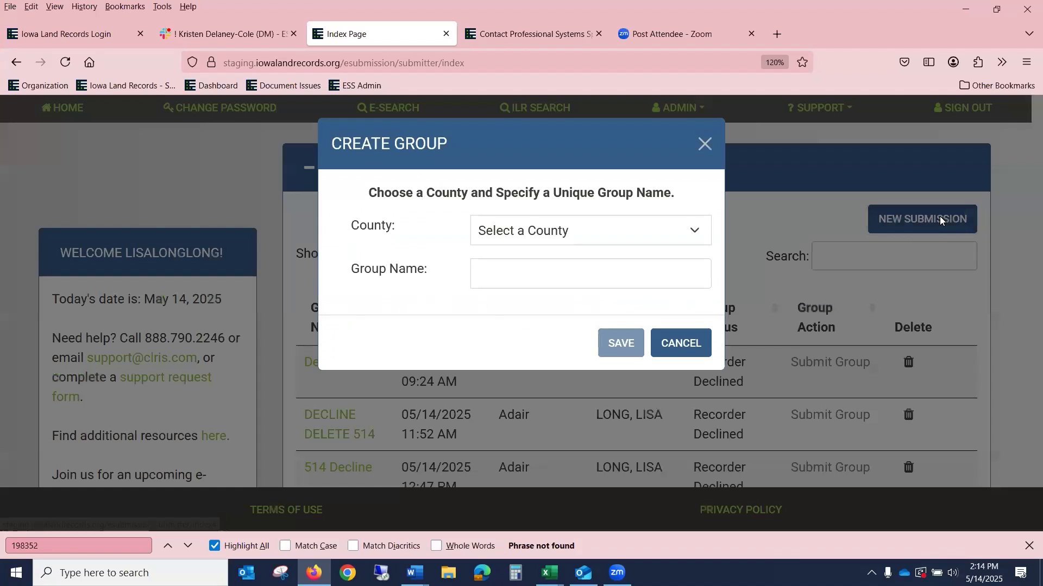
{"action": "left_click", "coordinate": [542, 232]}
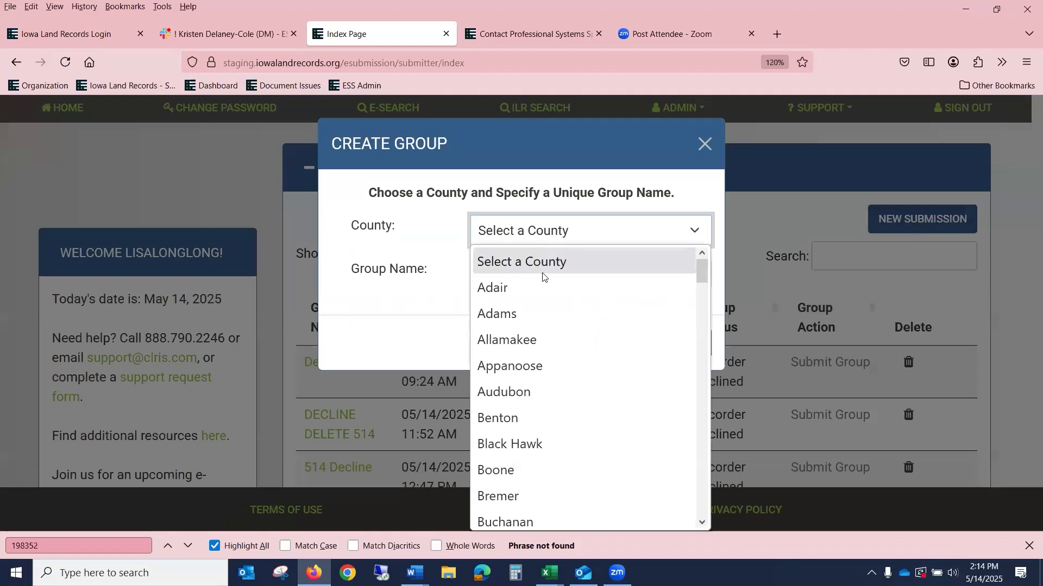
{"action": "left_click", "coordinate": [538, 283]}
{"action": "left_click", "coordinate": [540, 283]}
{"action": "right_click", "coordinate": [102, 126]}
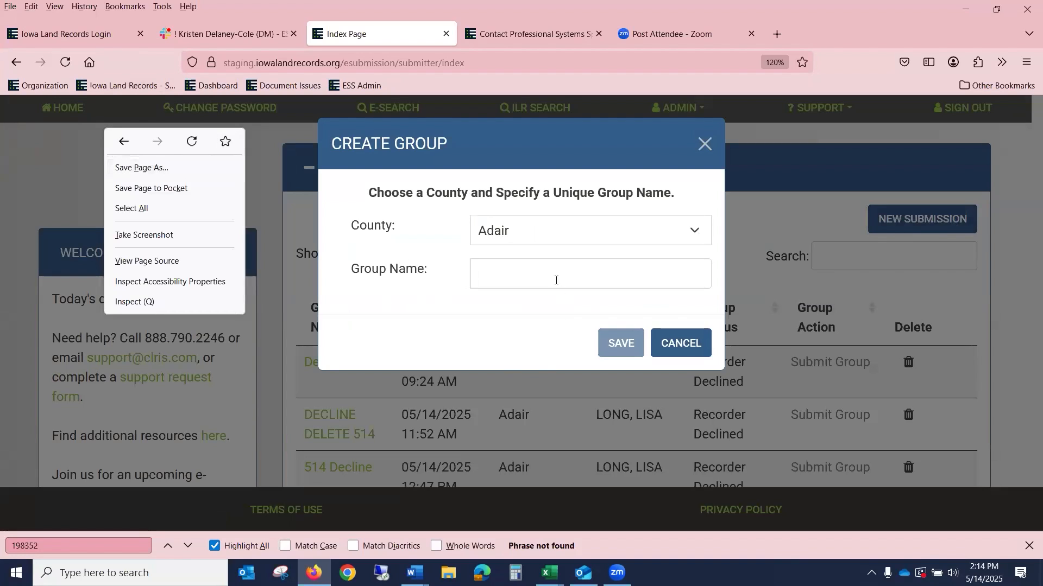
{"action": "left_click", "coordinate": [524, 272]}
Step: Enter a group name ending in the date 514 2025 and save the group
{"action": "type", "text": "Smi"}
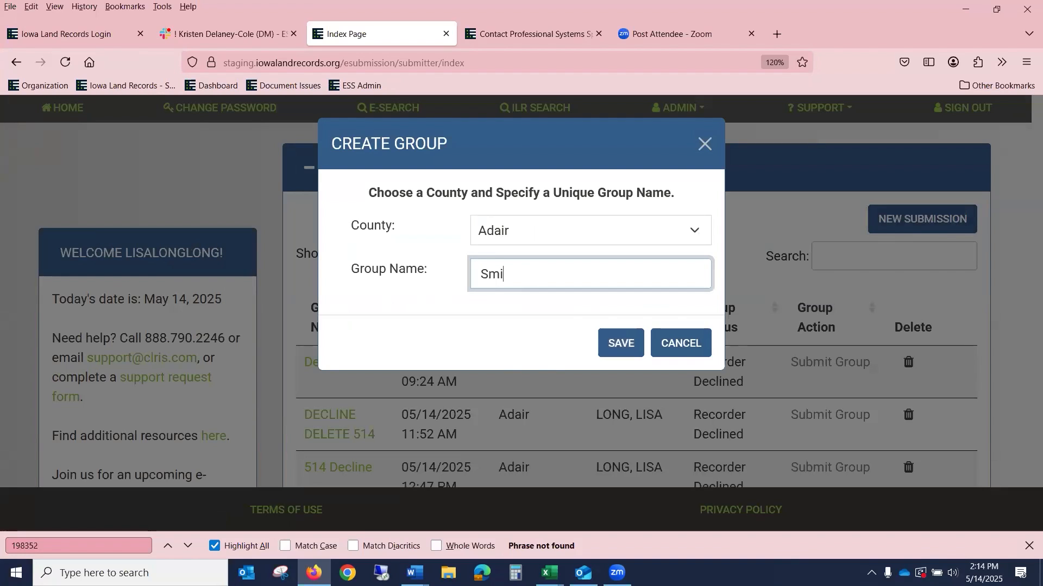
{"action": "type", "text": "th CY"}
{"action": "key", "text": "BackSpace"}
{"action": "type", "text": "& D "}
{"action": "type", "text": "514"}
{"action": "type", "text": "123"}
{"action": "key", "text": "BackSpace"}
{"action": "key", "text": "BackSpace"}
{"action": "key", "text": "BackSpace"}
{"action": "type", "text": "2025"}
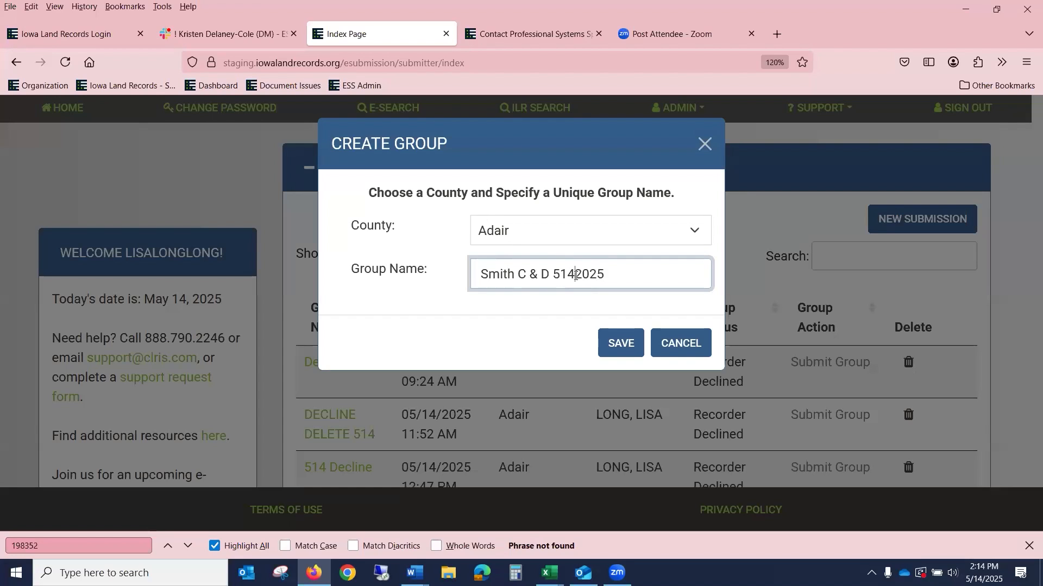
{"action": "left_click", "coordinate": [575, 275]}
{"action": "left_click", "coordinate": [622, 348]}
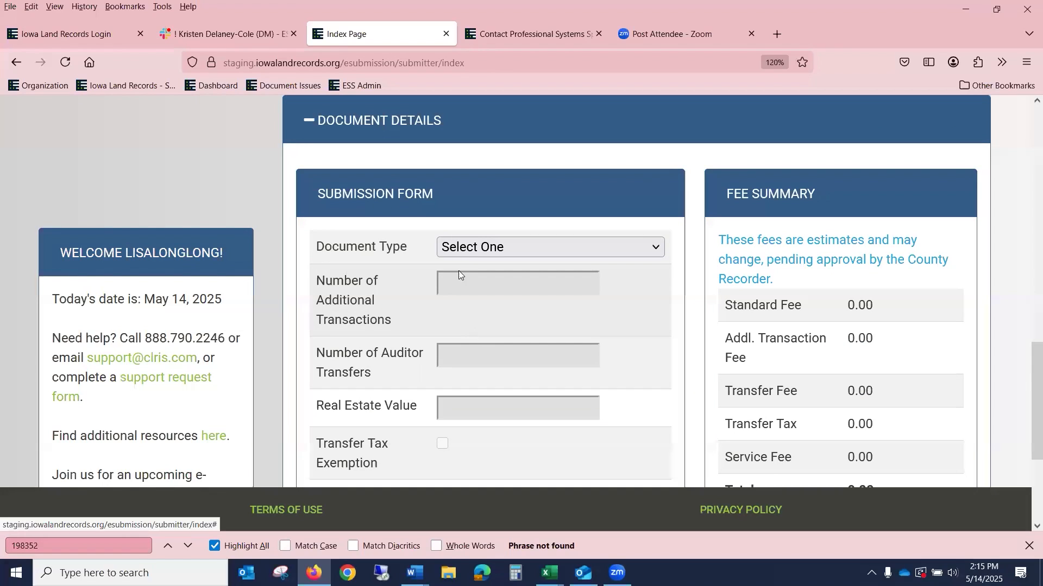
Step: Set the document type to Warranty Deed
{"action": "left_click", "coordinate": [482, 248]}
{"action": "key", "text": "d"}
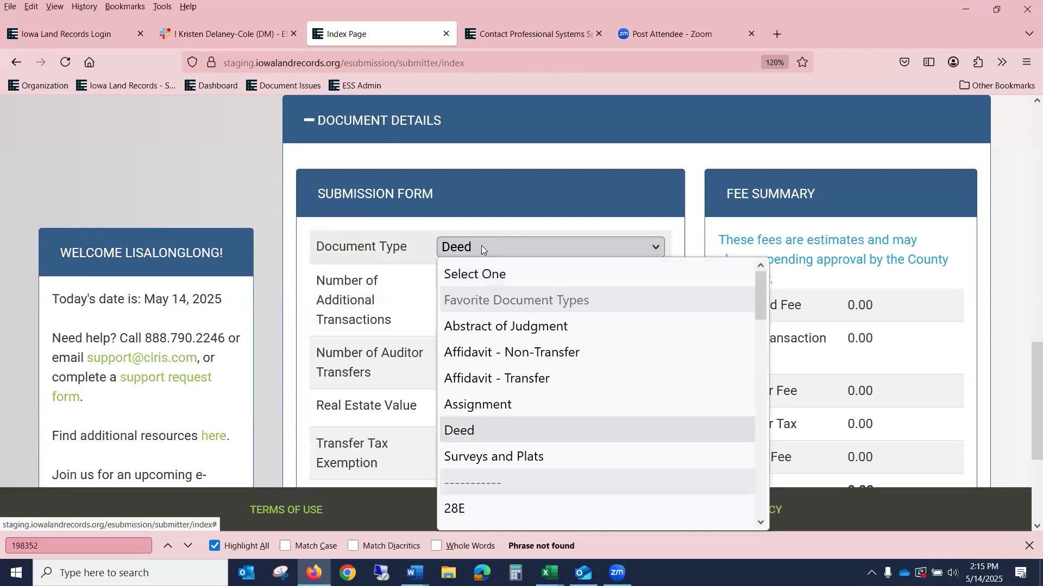
{"action": "key", "text": "Return"}
{"action": "left_click", "coordinate": [657, 248]}
{"action": "scroll", "coordinate": [626, 293], "scroll_direction": "down", "scroll_amount": 10}
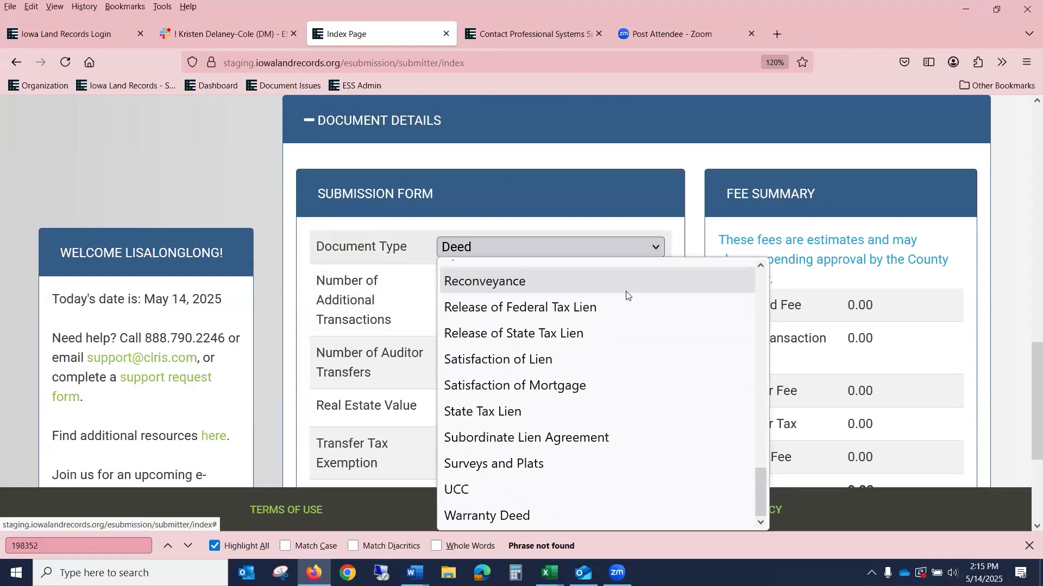
{"action": "left_click", "coordinate": [626, 293]}
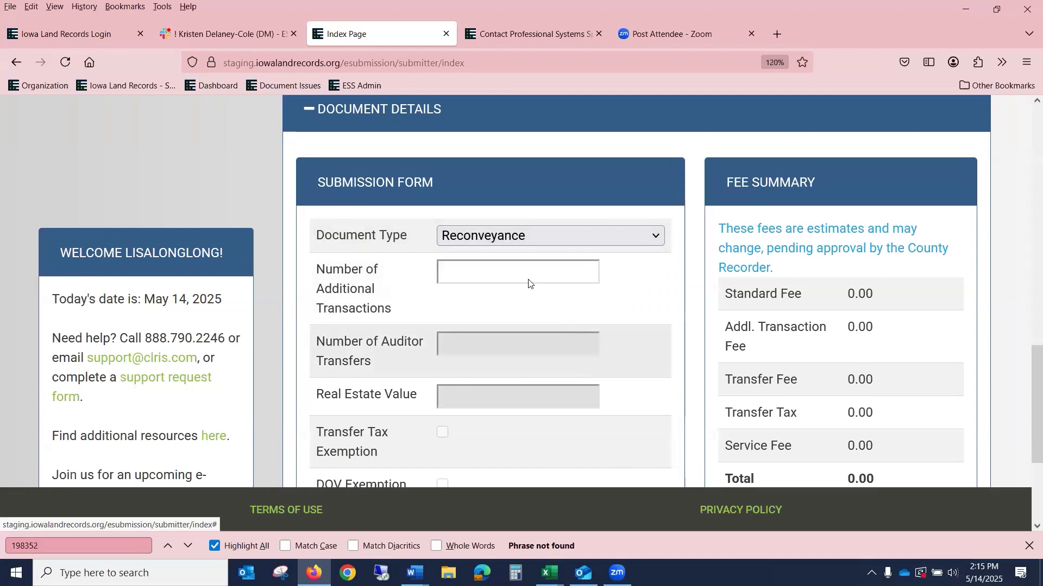
{"action": "left_click", "coordinate": [494, 242]}
{"action": "key", "text": "w"}
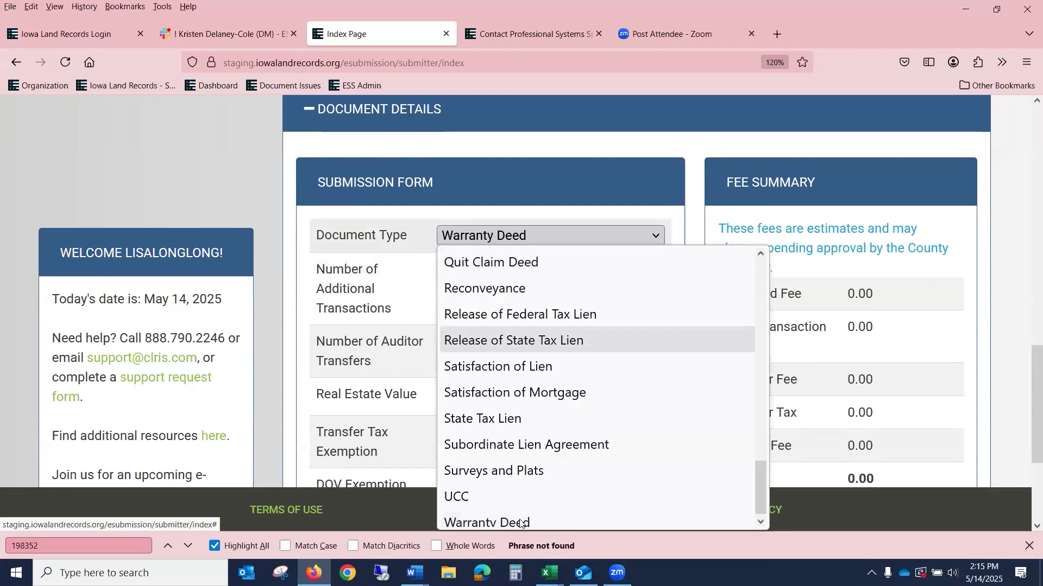
{"action": "left_click", "coordinate": [530, 519]}
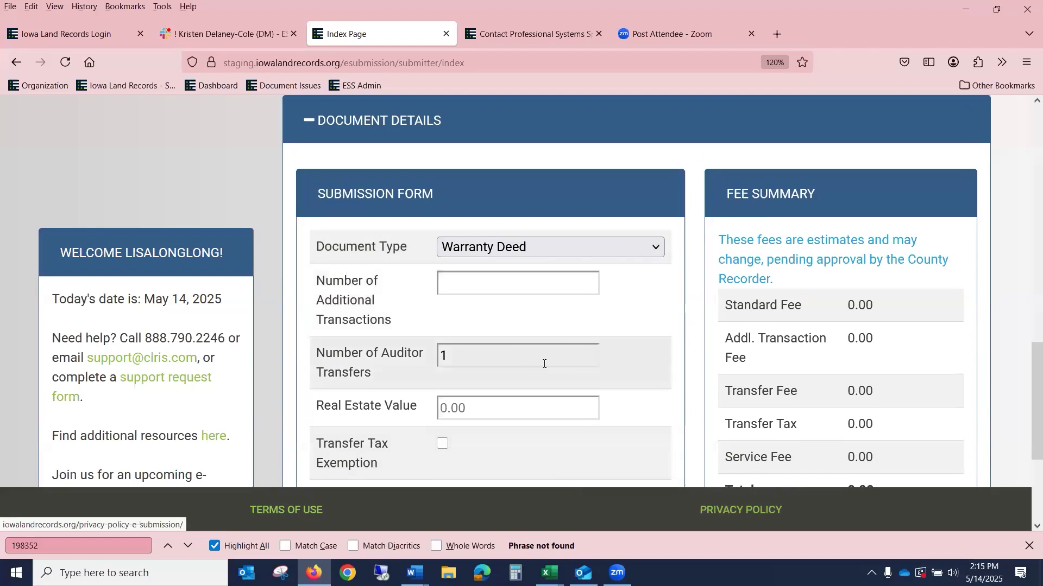
Step: Keep auditor transfers at 1 and enter a real estate value of 750,000.00
{"action": "left_click", "coordinate": [501, 357]}
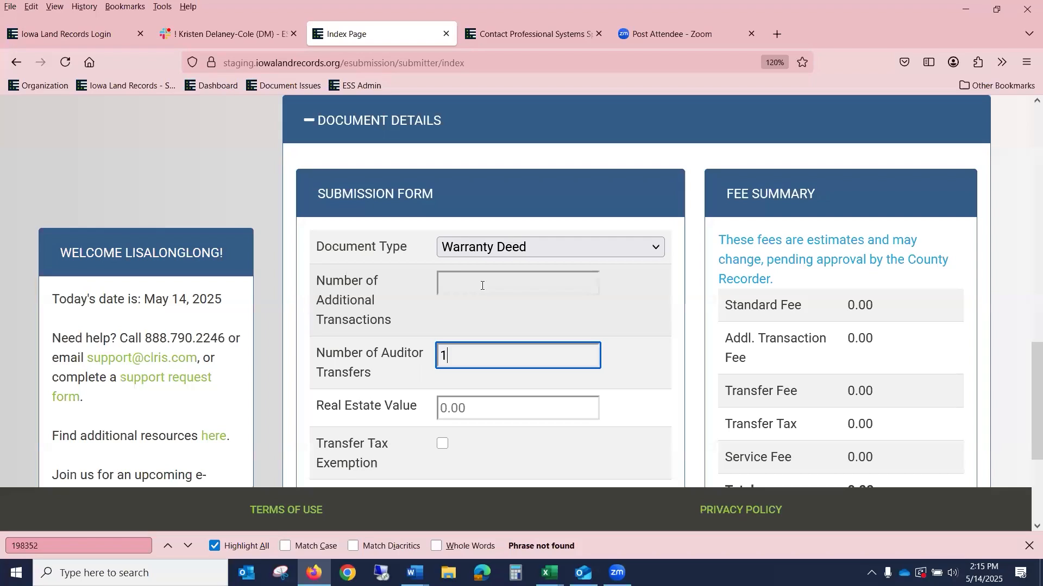
{"action": "left_click", "coordinate": [481, 285]}
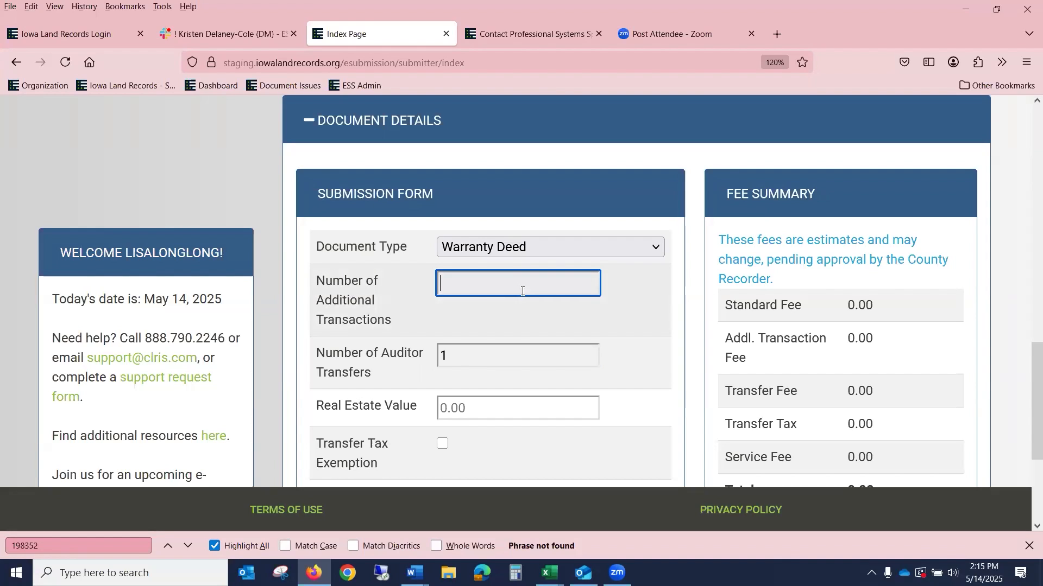
{"action": "scroll", "coordinate": [537, 288], "scroll_direction": "down", "scroll_amount": 3}
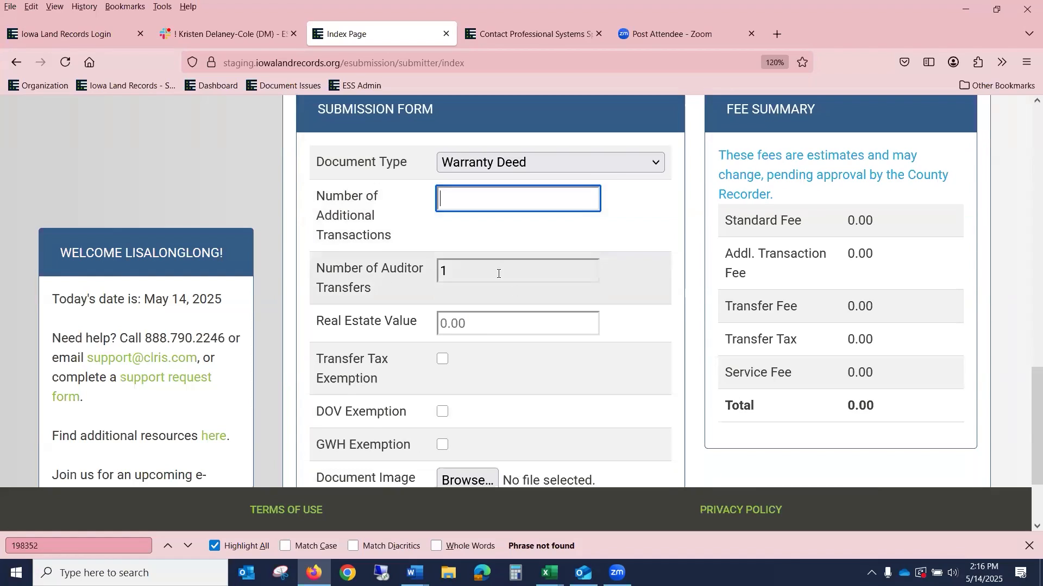
{"action": "left_click", "coordinate": [497, 273]}
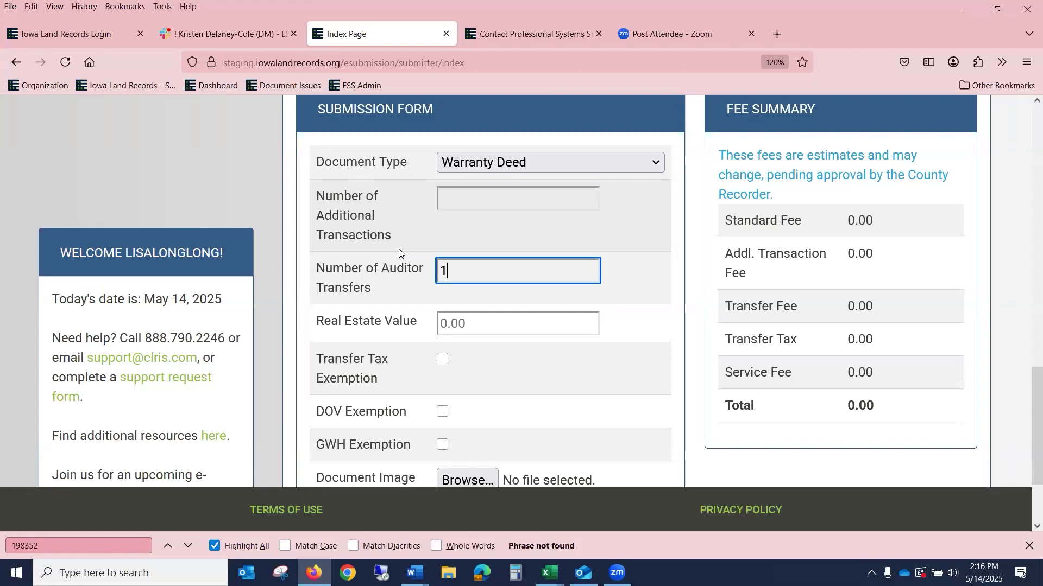
{"action": "left_click", "coordinate": [483, 317]}
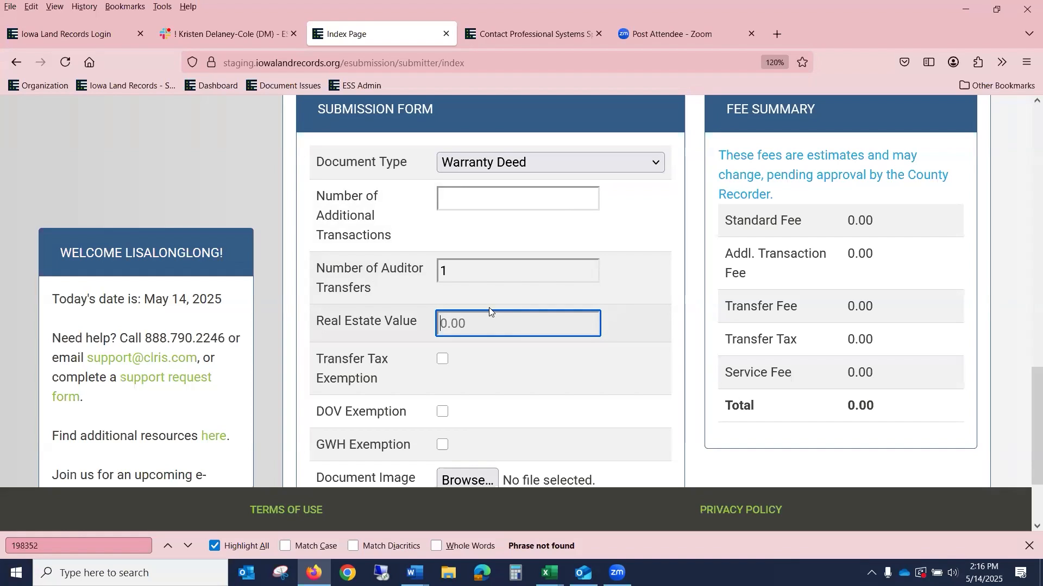
{"action": "type", "text": "750,000.00"}
{"action": "scroll", "coordinate": [554, 320], "scroll_direction": "down", "scroll_amount": 3}
Step: Attach 1UCC.pdf as the Warranty Deed's document image
{"action": "left_click", "coordinate": [477, 399]}
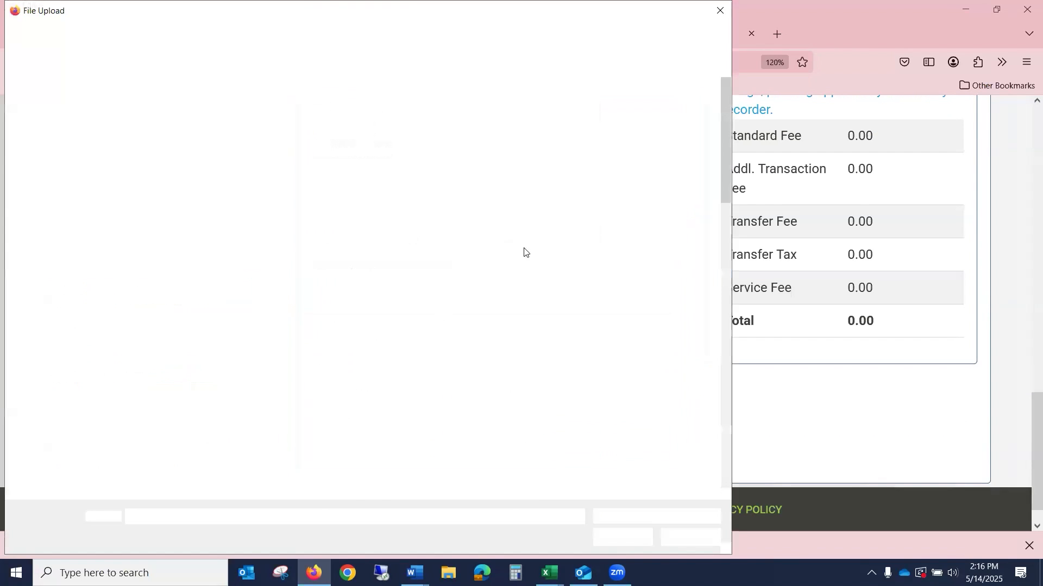
{"action": "left_click", "coordinate": [374, 368]}
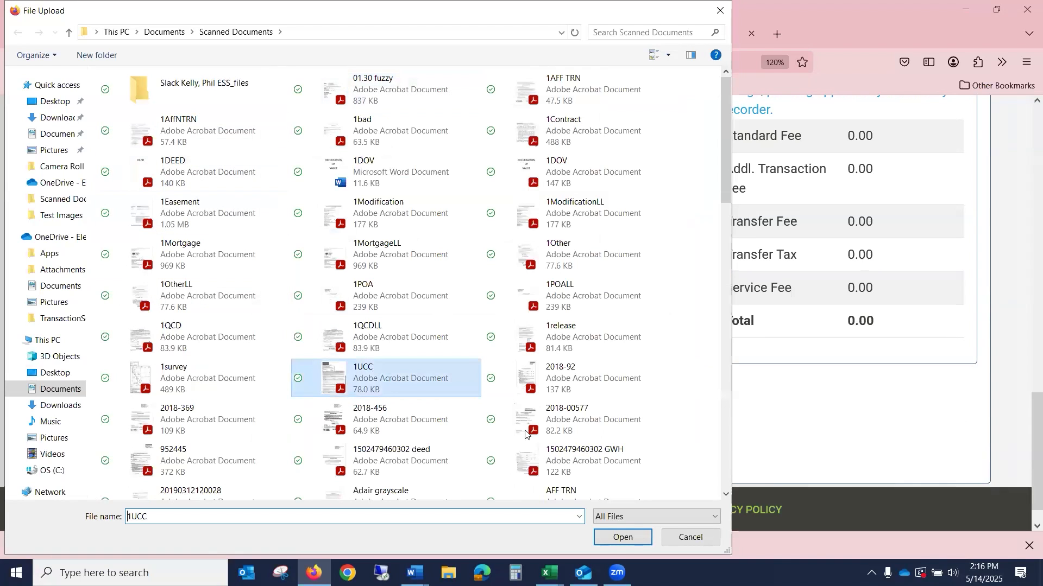
{"action": "left_click", "coordinate": [633, 537]}
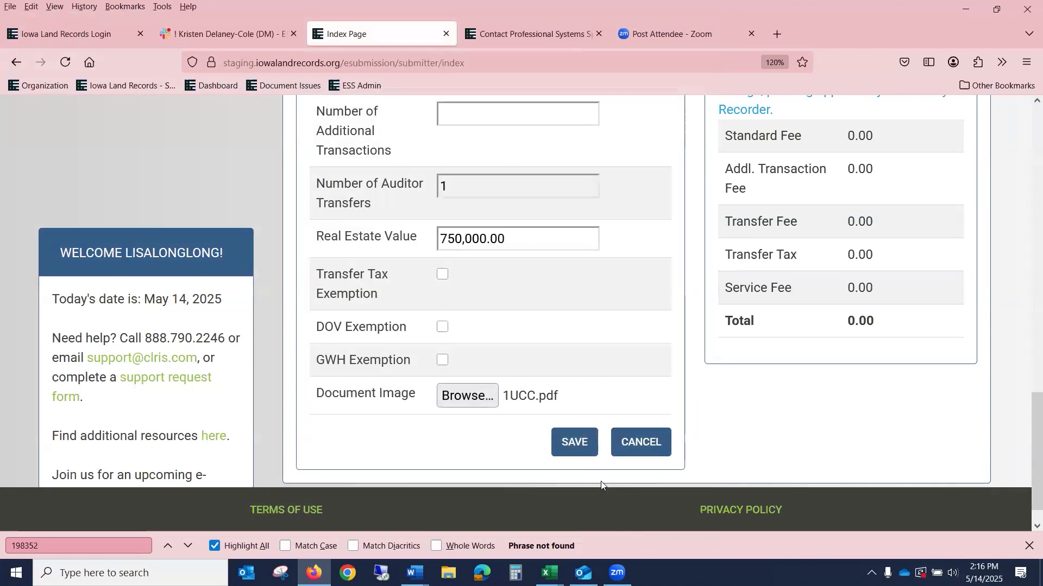
{"action": "left_click", "coordinate": [572, 443]}
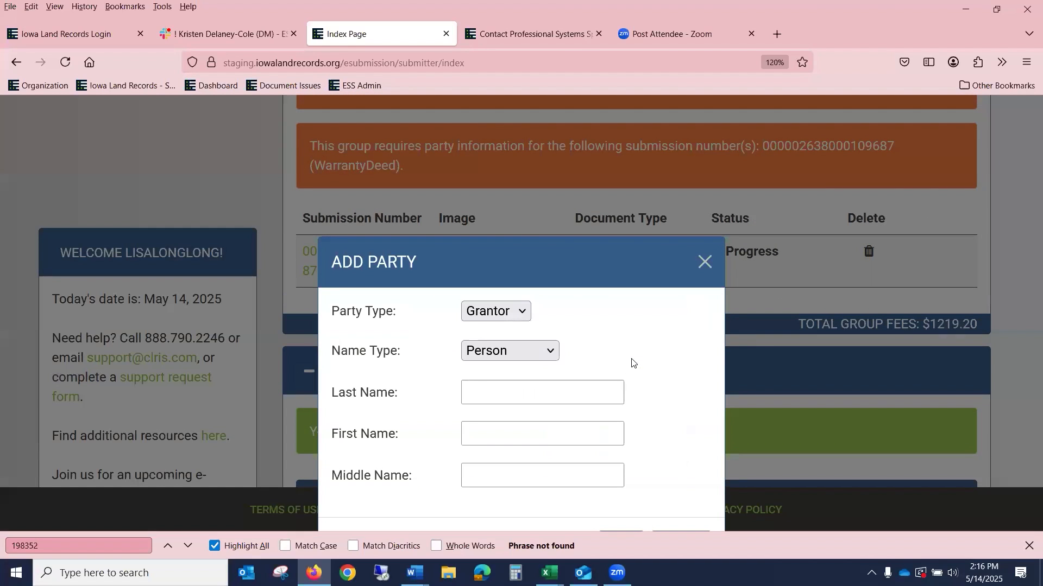
{"action": "left_click", "coordinate": [707, 263]}
{"action": "scroll", "coordinate": [624, 336], "scroll_direction": "down", "scroll_amount": 5}
{"action": "scroll", "coordinate": [490, 307], "scroll_direction": "down", "scroll_amount": 4}
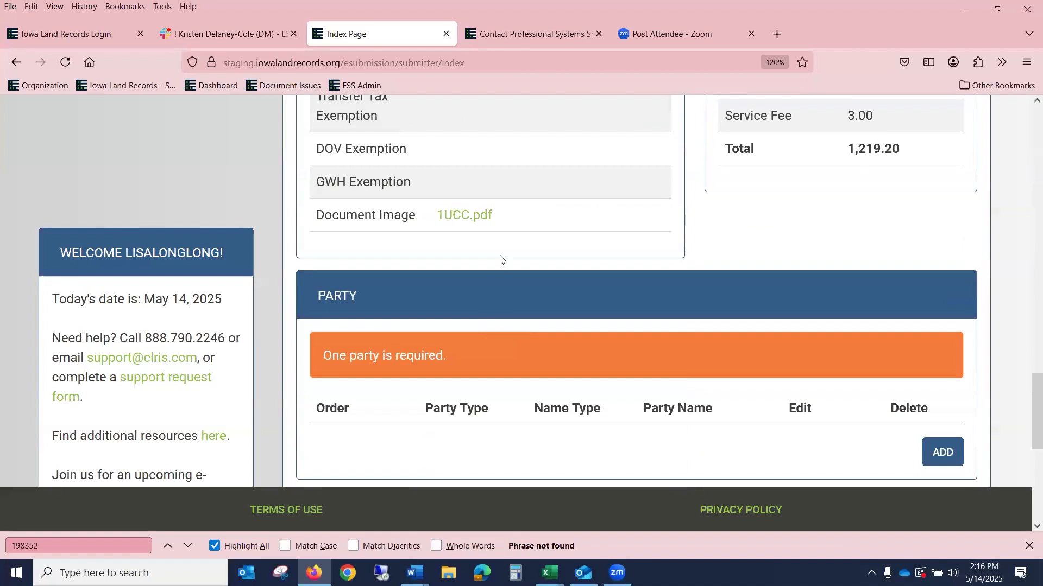
{"action": "scroll", "coordinate": [499, 266], "scroll_direction": "up", "scroll_amount": 3}
{"action": "scroll", "coordinate": [500, 266], "scroll_direction": "up", "scroll_amount": 3}
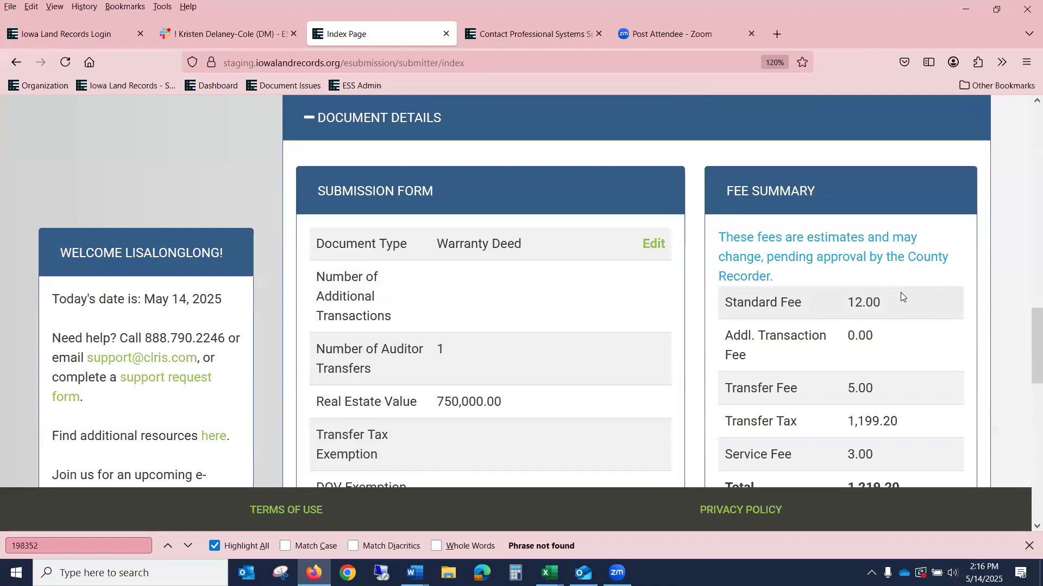
{"action": "scroll", "coordinate": [900, 293], "scroll_direction": "down", "scroll_amount": 2}
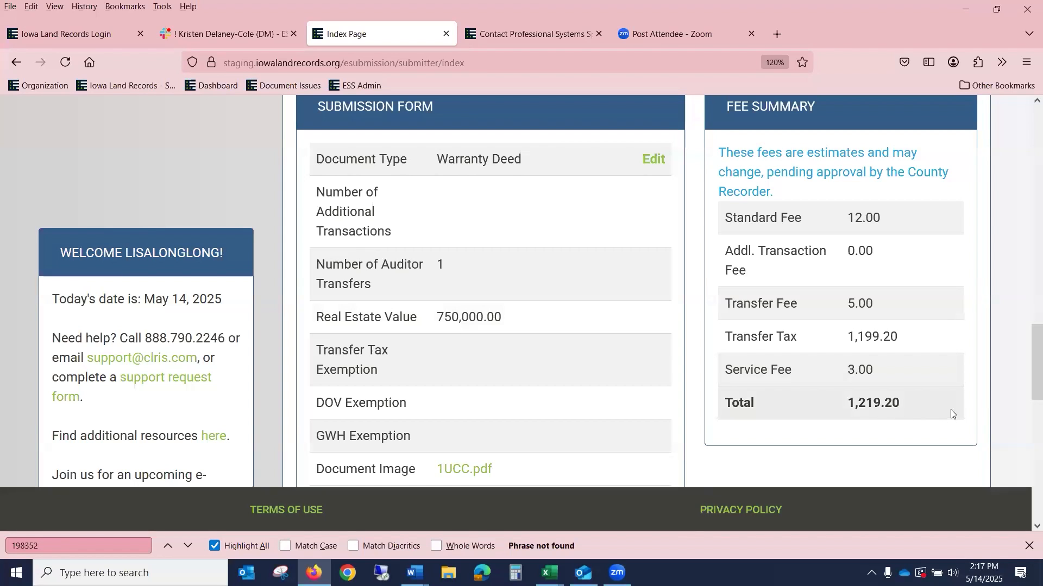
{"action": "scroll", "coordinate": [951, 414], "scroll_direction": "up", "scroll_amount": 5}
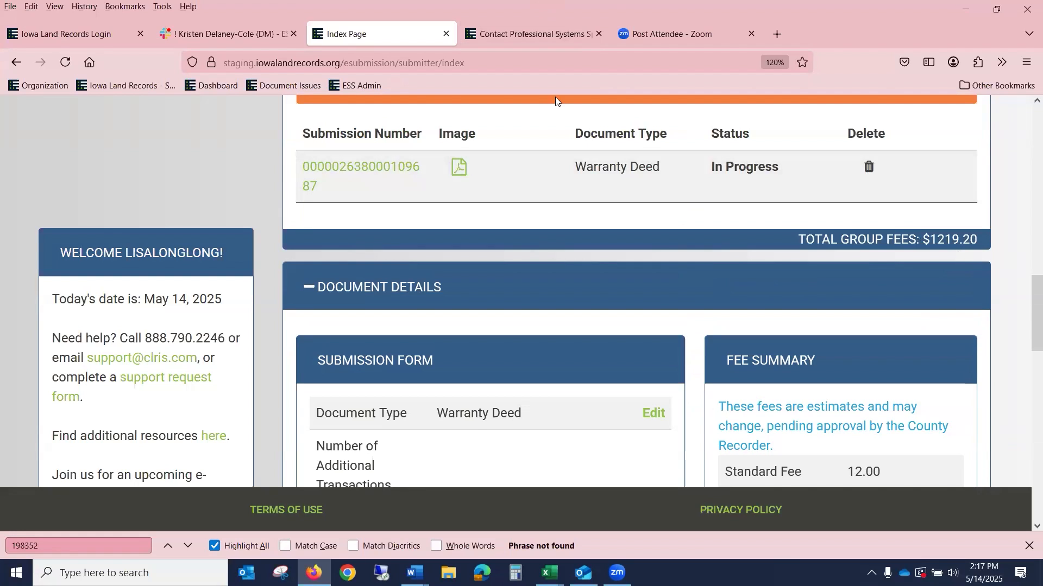
{"action": "scroll", "coordinate": [574, 118], "scroll_direction": "up", "scroll_amount": 2}
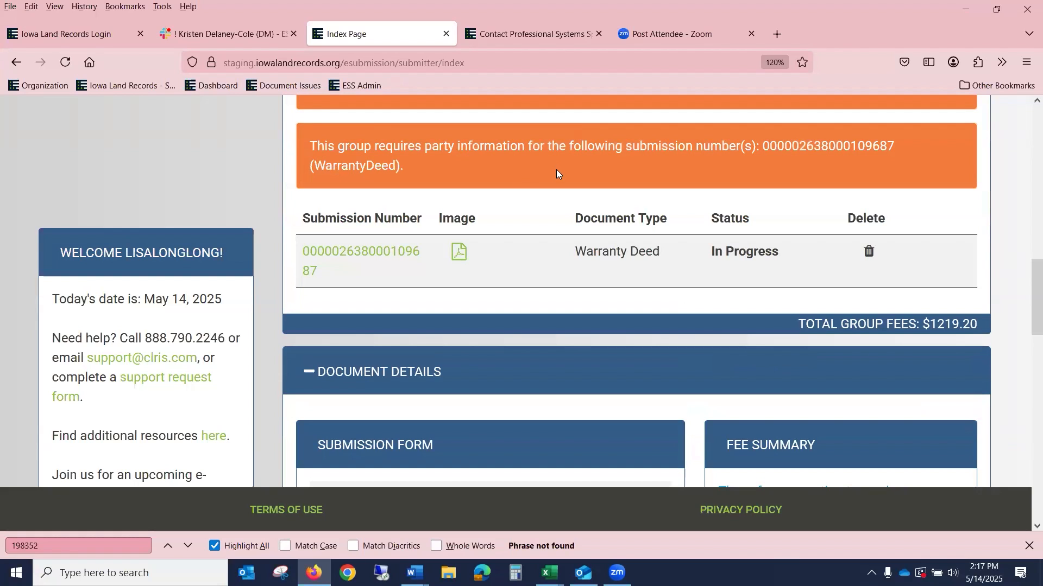
{"action": "scroll", "coordinate": [556, 169], "scroll_direction": "up", "scroll_amount": 3}
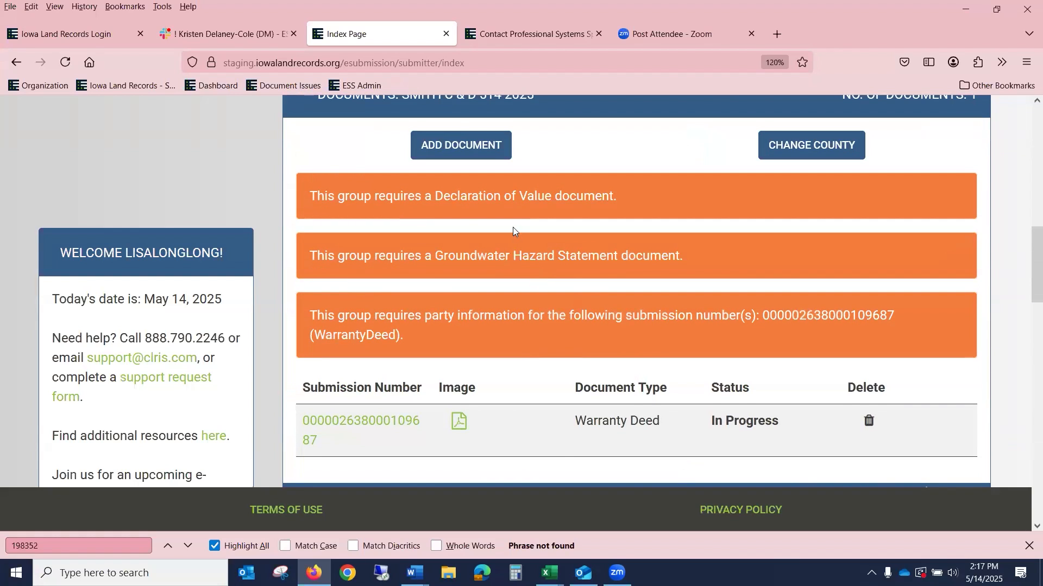
{"action": "scroll", "coordinate": [516, 228], "scroll_direction": "down", "scroll_amount": 3}
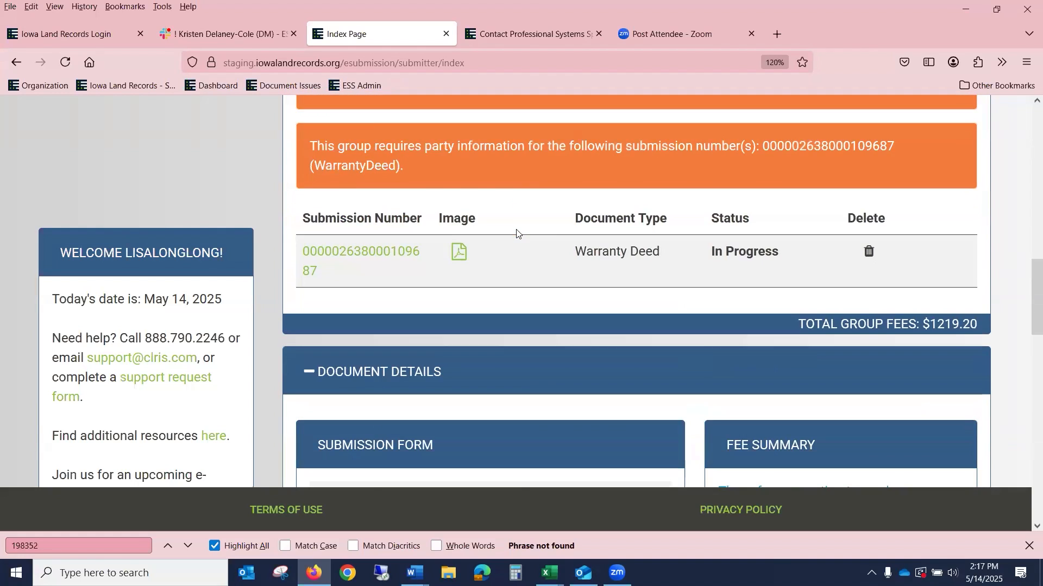
{"action": "scroll", "coordinate": [516, 234], "scroll_direction": "down", "scroll_amount": 12}
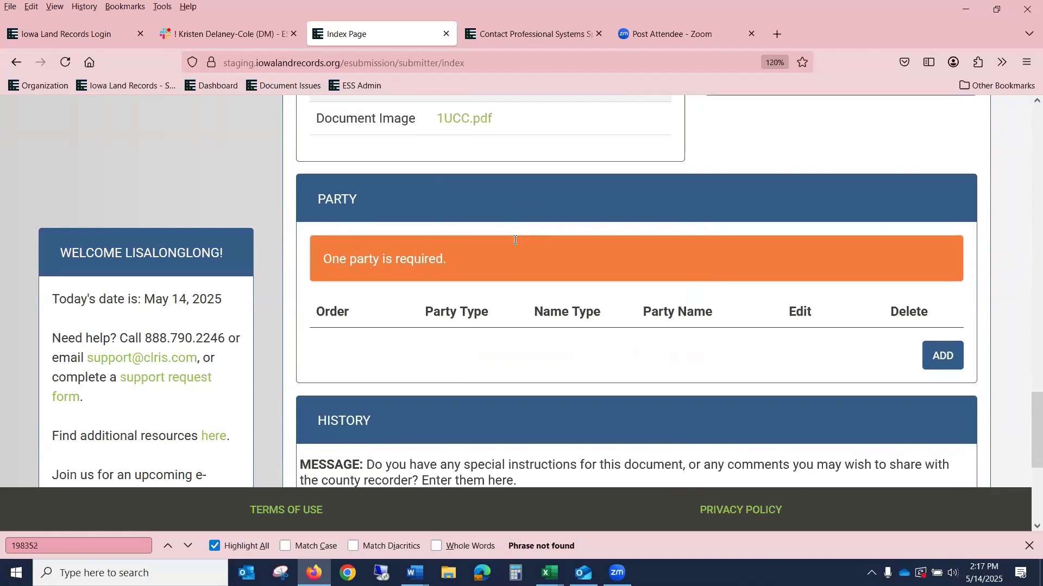
{"action": "scroll", "coordinate": [514, 240], "scroll_direction": "down", "scroll_amount": 1}
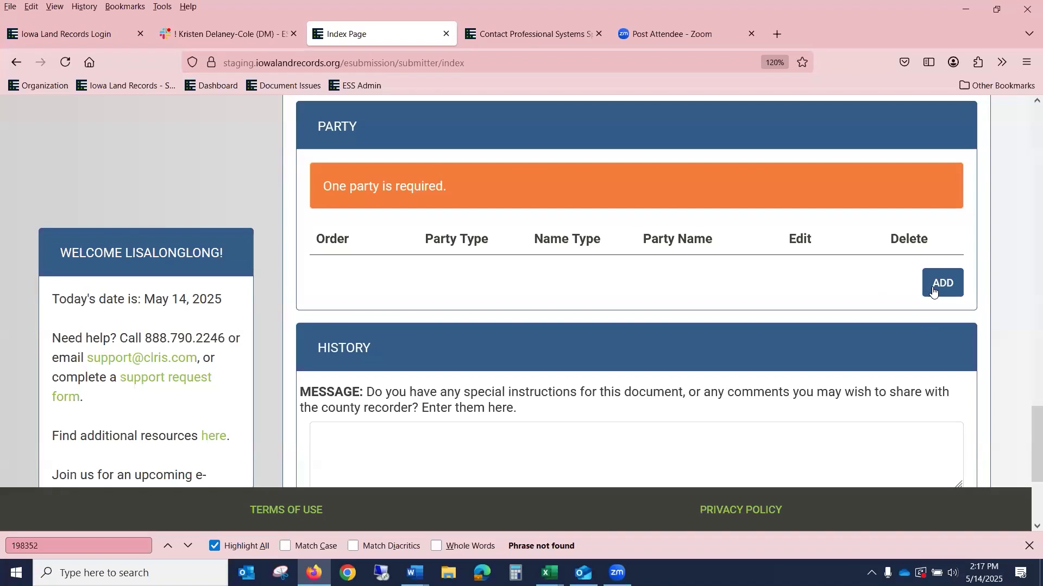
{"action": "scroll", "coordinate": [710, 284], "scroll_direction": "up", "scroll_amount": 9}
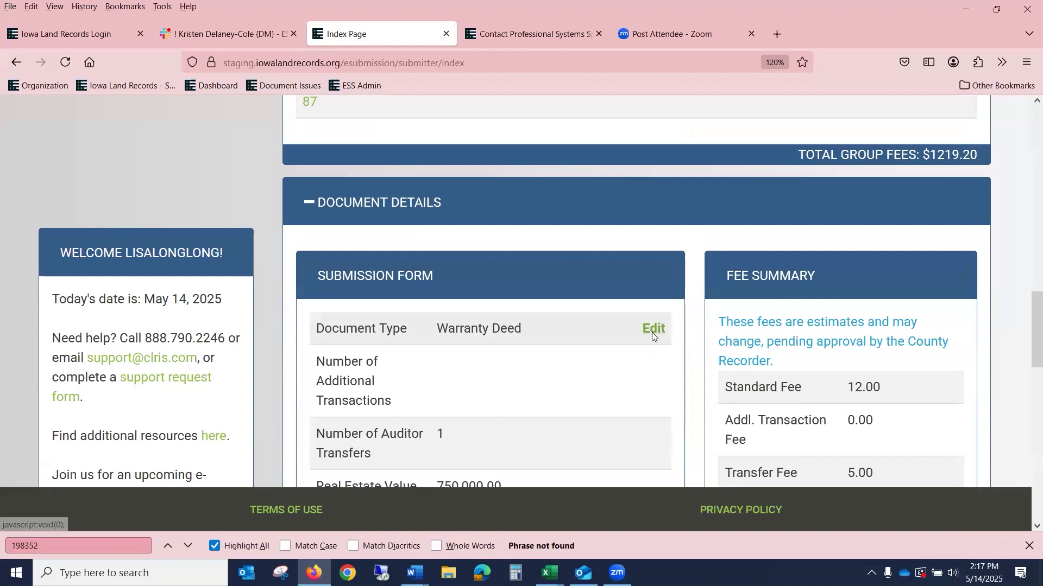
Step: Reopen the Warranty Deed details and save them
{"action": "left_click", "coordinate": [653, 329]}
{"action": "scroll", "coordinate": [634, 362], "scroll_direction": "down", "scroll_amount": 6}
{"action": "left_click", "coordinate": [576, 321]}
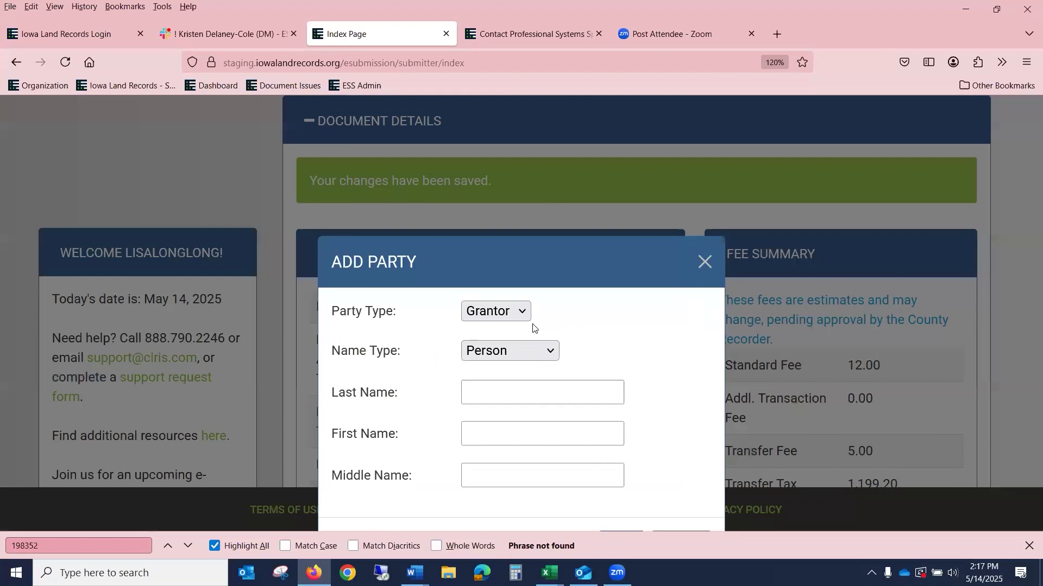
Step: Add a person Grantor party with last name and first initial, and save it
{"action": "left_click", "coordinate": [506, 390]}
{"action": "type", "text": "smit"}
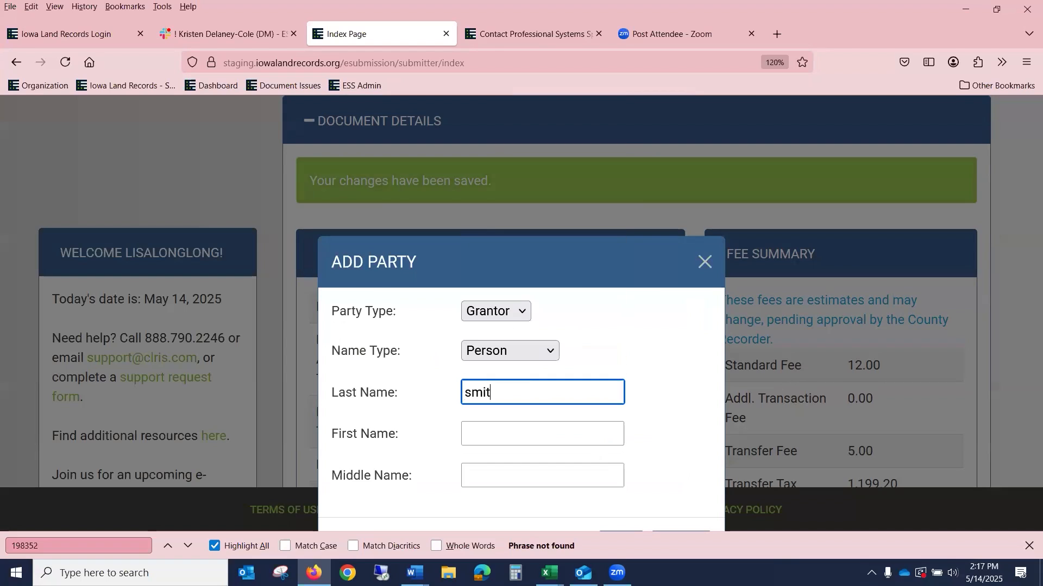
{"action": "key", "text": "BackSpace"}
{"action": "key", "text": "BackSpace"}
{"action": "key", "text": "BackSpace"}
{"action": "key", "text": "BackSpace"}
{"action": "type", "text": "SMITH"}
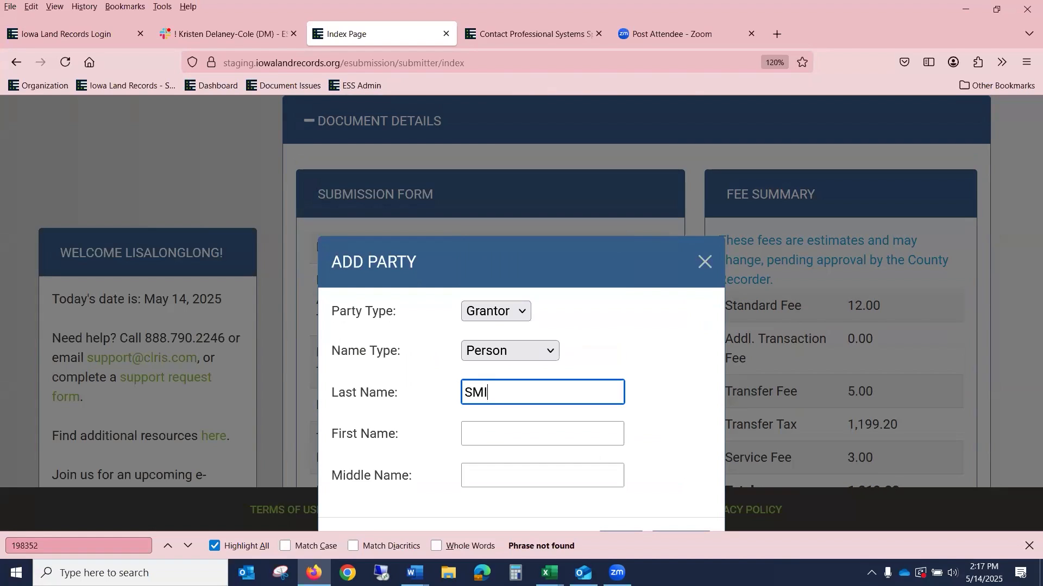
{"action": "key", "text": "Tab"}
{"action": "type", "text": "C"}
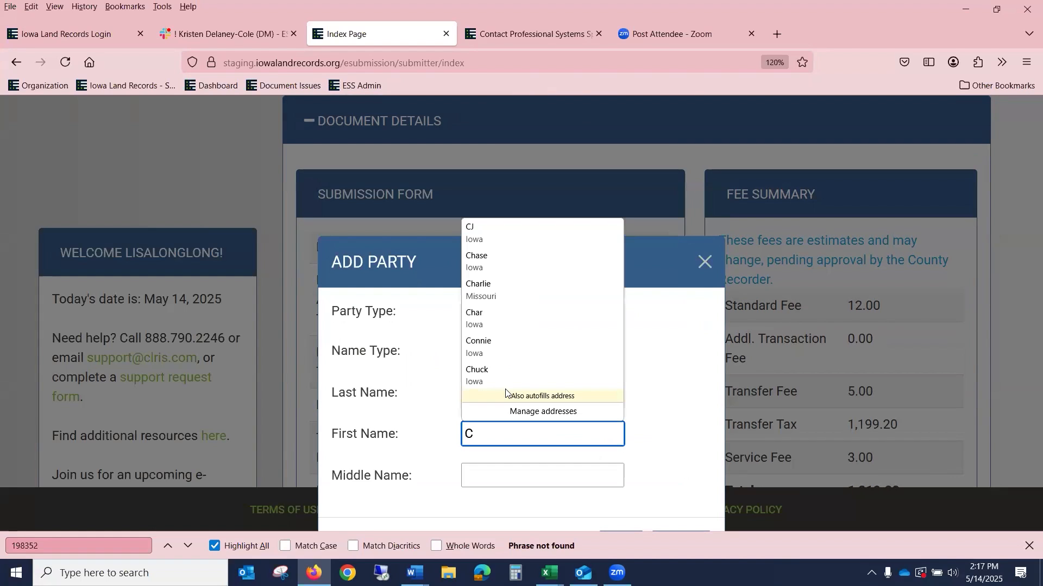
{"action": "key", "text": "Escape"}
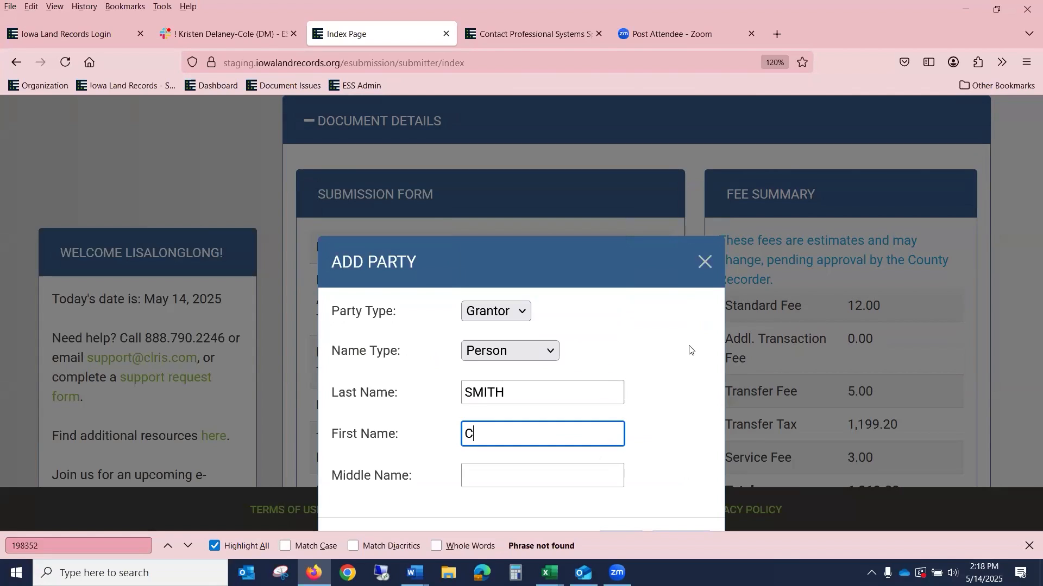
{"action": "left_click", "coordinate": [688, 351]}
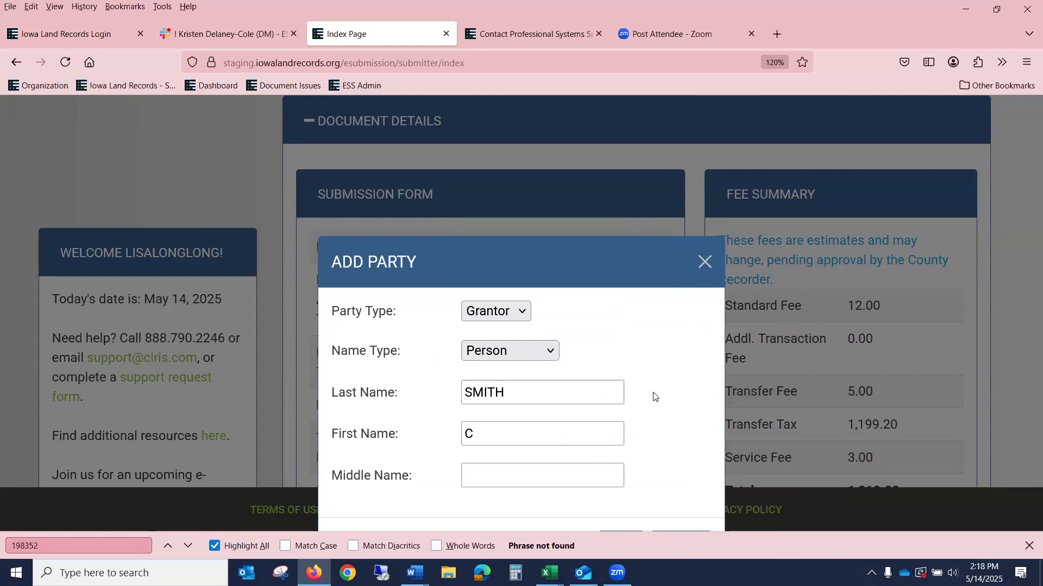
{"action": "left_click", "coordinate": [1029, 546]}
{"action": "left_click", "coordinate": [612, 546]}
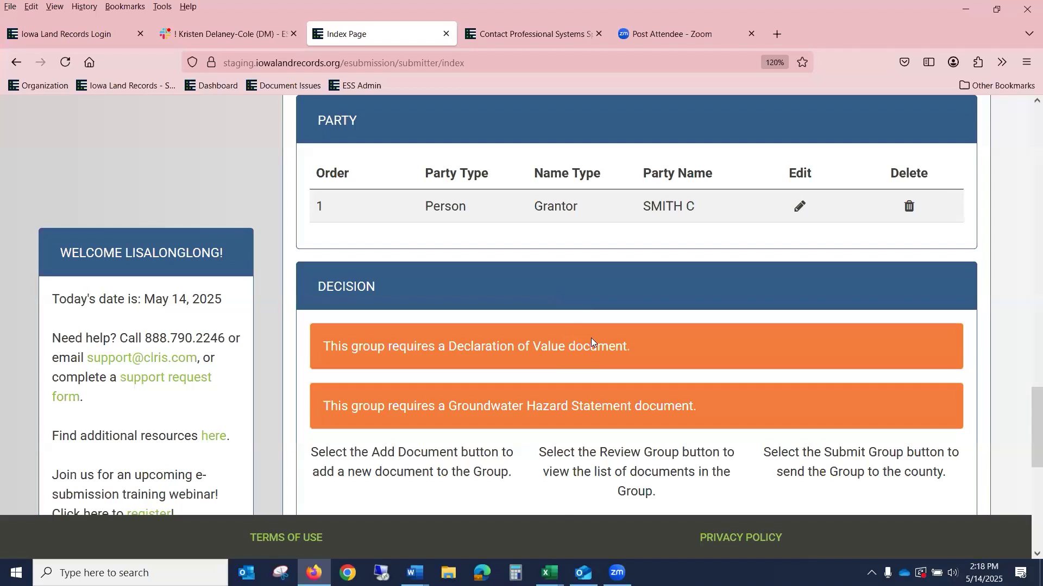
{"action": "scroll", "coordinate": [616, 347], "scroll_direction": "up", "scroll_amount": 10}
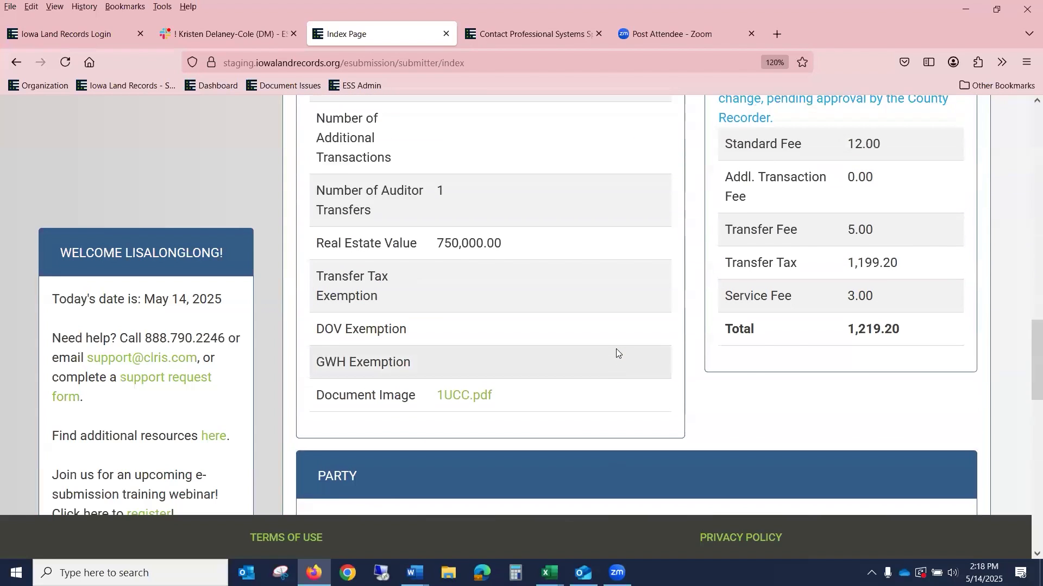
{"action": "scroll", "coordinate": [633, 315], "scroll_direction": "up", "scroll_amount": 5}
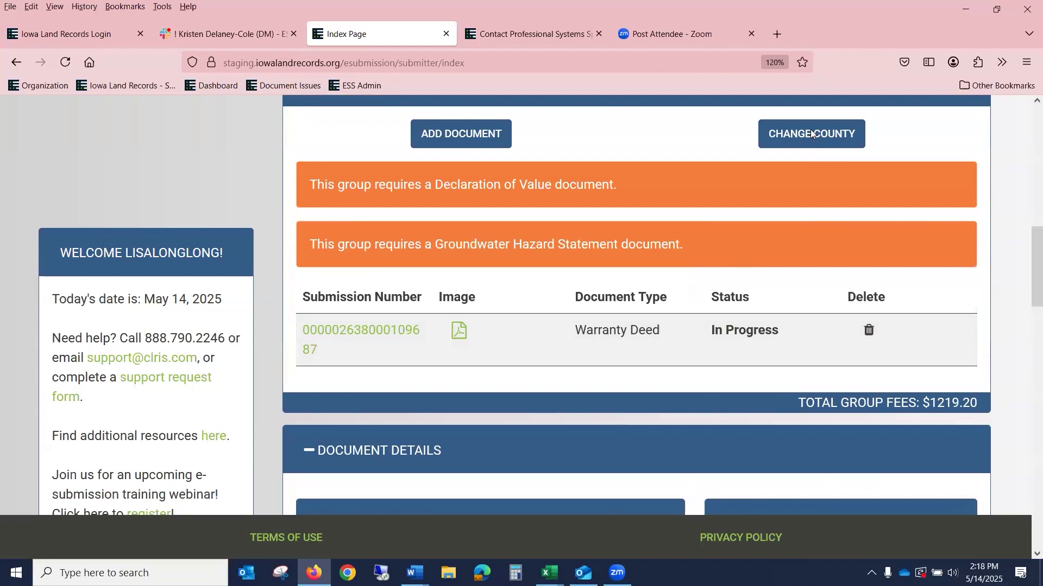
Step: Add another document to the group with type Declaration Of Value
{"action": "left_click", "coordinate": [452, 134]}
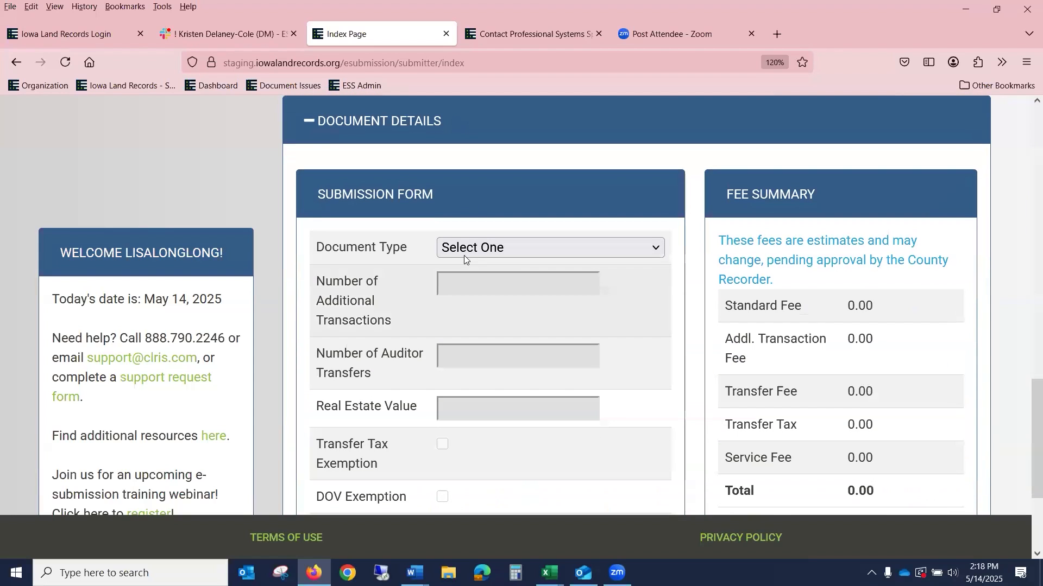
{"action": "left_click", "coordinate": [465, 251]}
{"action": "key", "text": "d"}
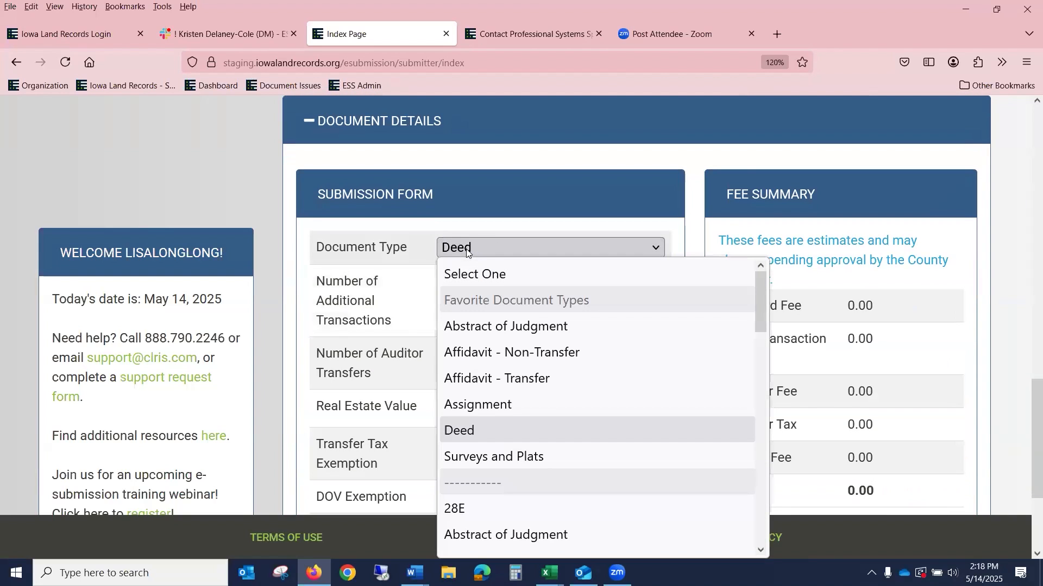
{"action": "key", "text": "e"}
{"action": "scroll", "coordinate": [521, 480], "scroll_direction": "up", "scroll_amount": 1}
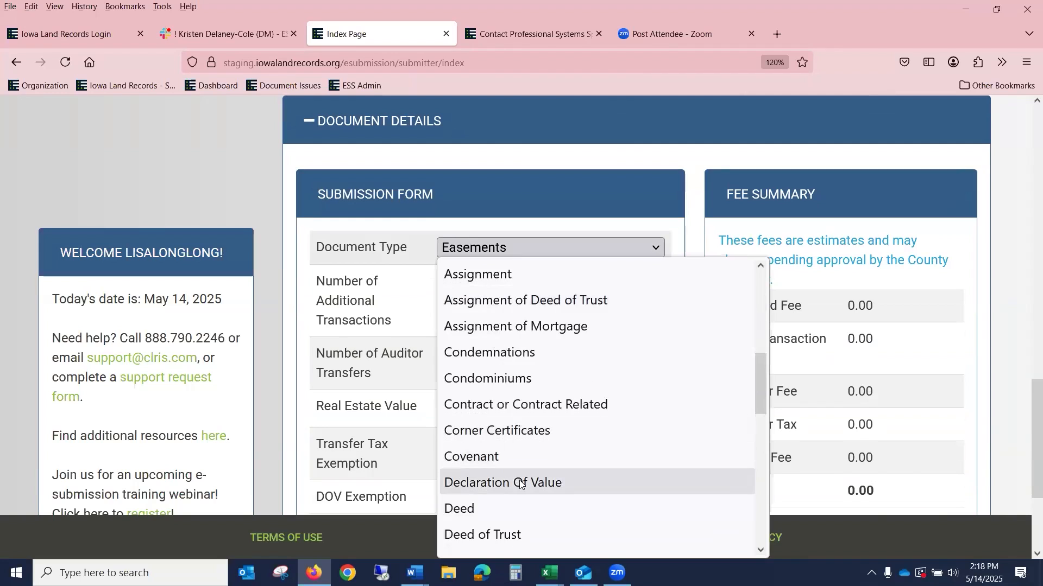
{"action": "left_click", "coordinate": [522, 481]}
Step: Attach 1MortgageLL.pdf as its image and save the document
{"action": "scroll", "coordinate": [532, 404], "scroll_direction": "down", "scroll_amount": 3}
{"action": "left_click", "coordinate": [483, 397]}
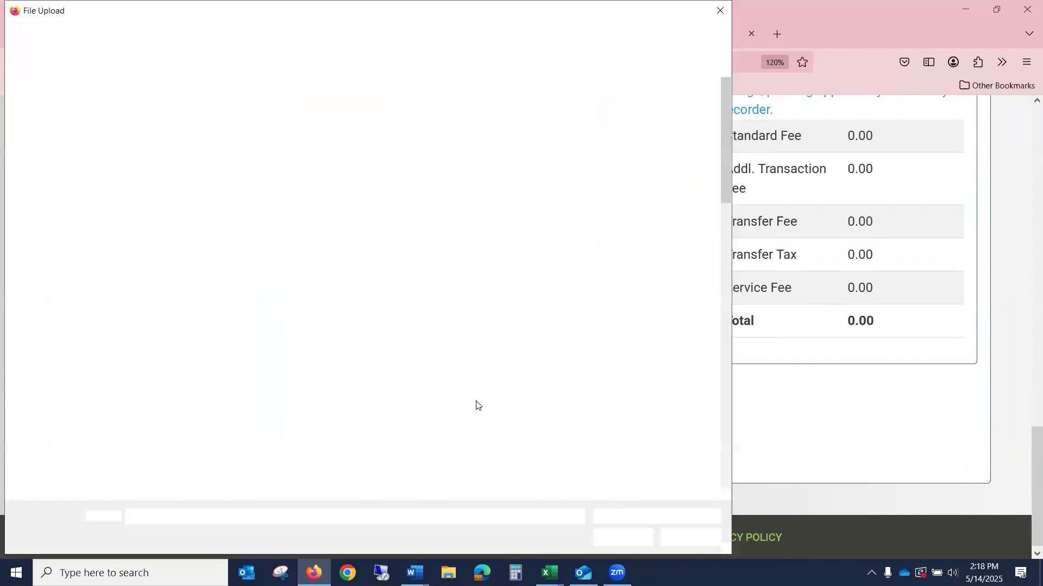
{"action": "left_click", "coordinate": [426, 251]}
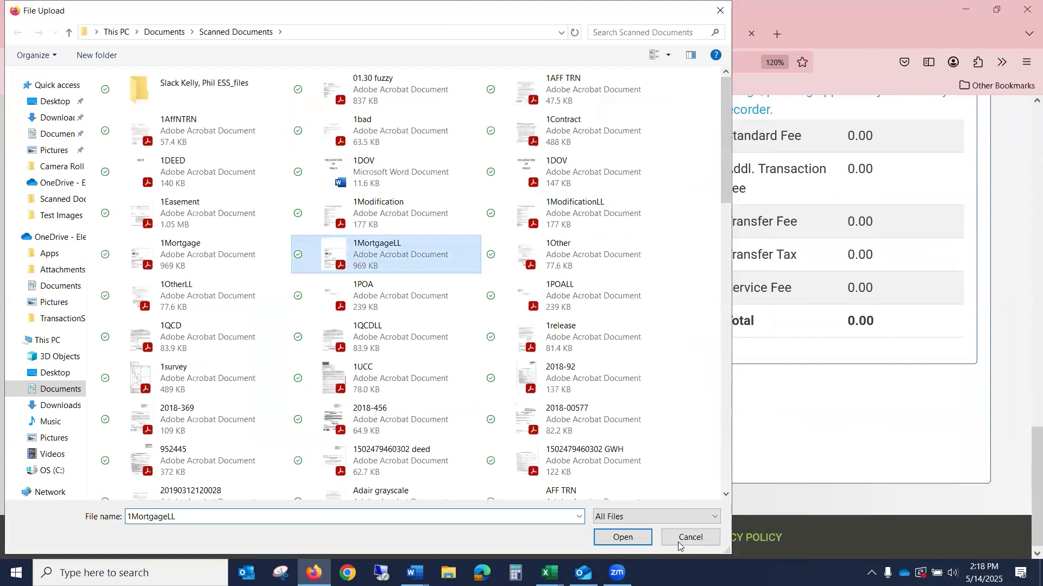
{"action": "left_click", "coordinate": [630, 539]}
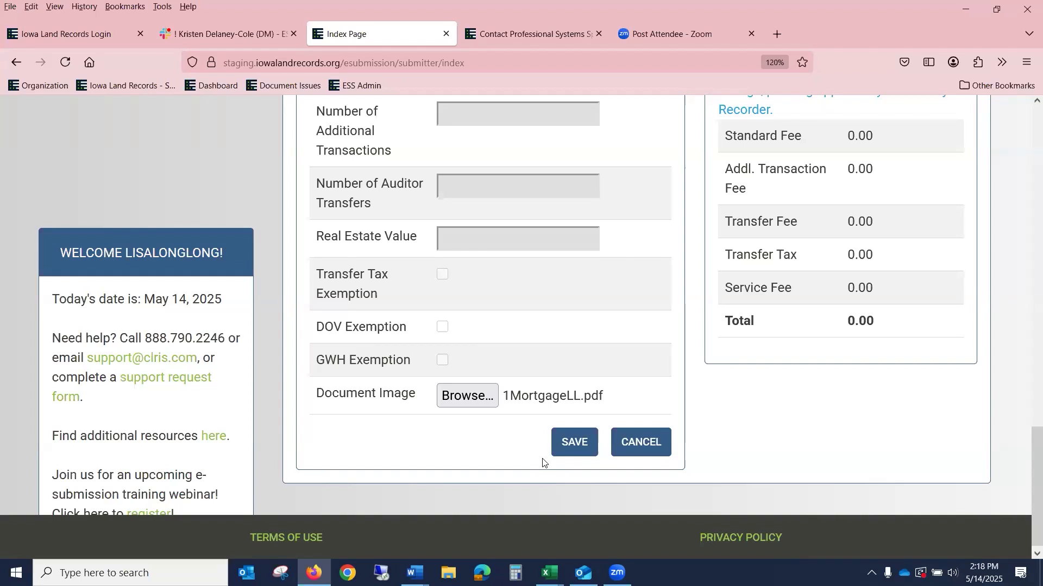
{"action": "left_click", "coordinate": [571, 442]}
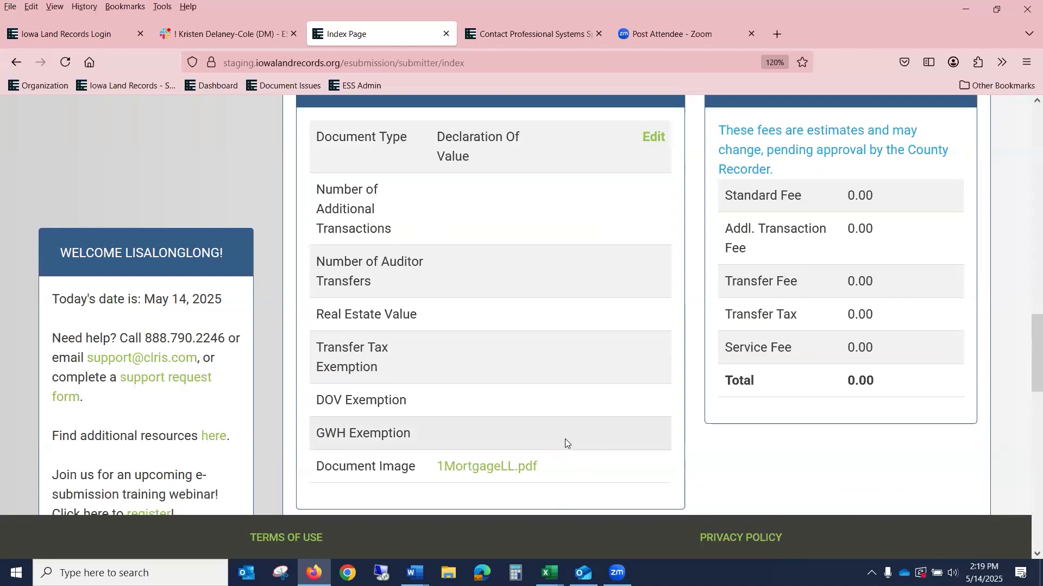
{"action": "scroll", "coordinate": [534, 278], "scroll_direction": "up", "scroll_amount": 4}
Step: Add another document with type Groundwater Hazard Statement
{"action": "scroll", "coordinate": [534, 278], "scroll_direction": "up", "scroll_amount": 1}
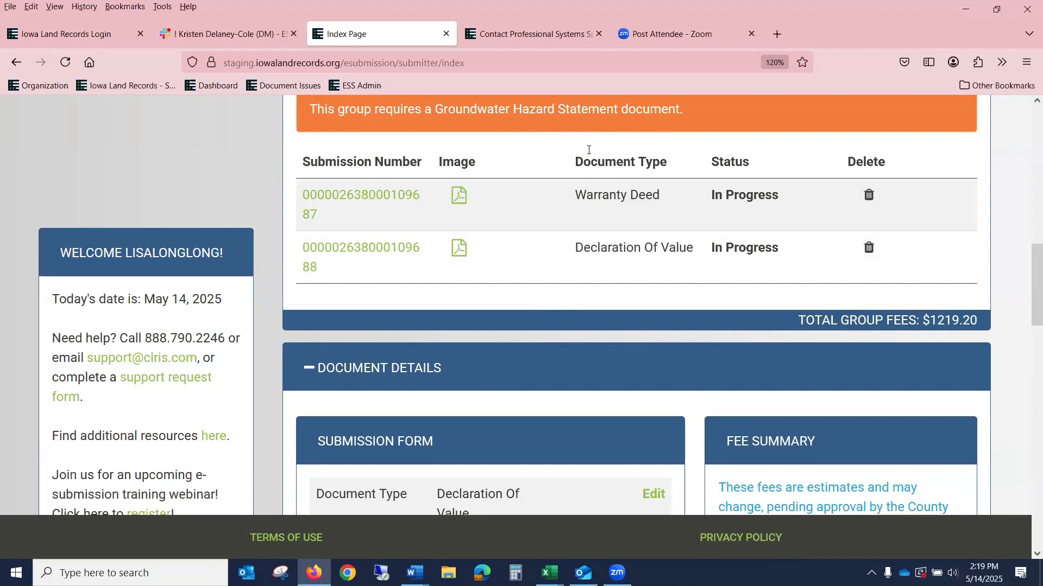
{"action": "scroll", "coordinate": [583, 156], "scroll_direction": "down", "scroll_amount": 3}
{"action": "scroll", "coordinate": [583, 187], "scroll_direction": "up", "scroll_amount": 4}
{"action": "left_click", "coordinate": [467, 145]}
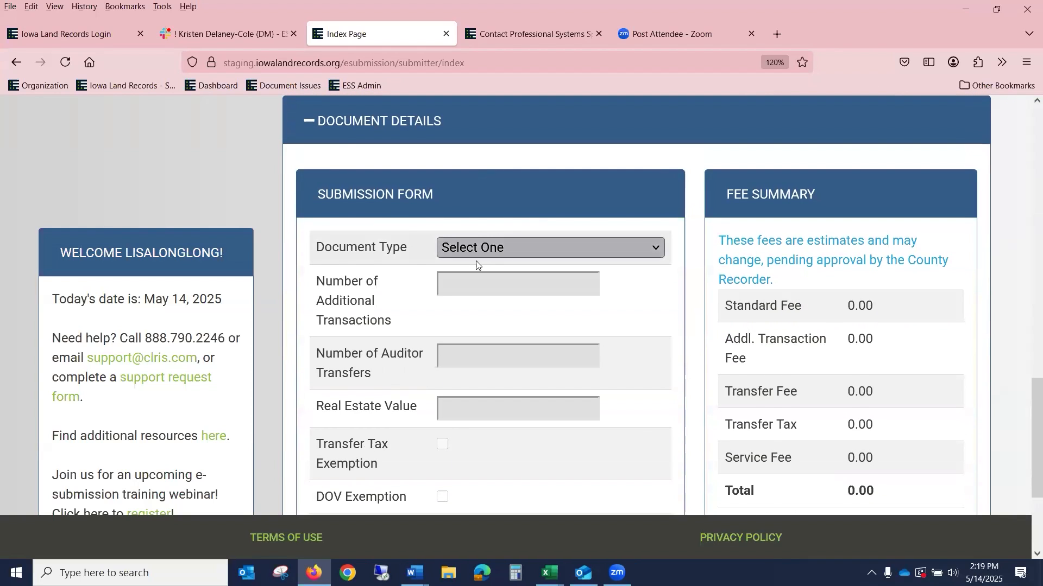
{"action": "left_click", "coordinate": [476, 258]}
{"action": "key", "text": "g"}
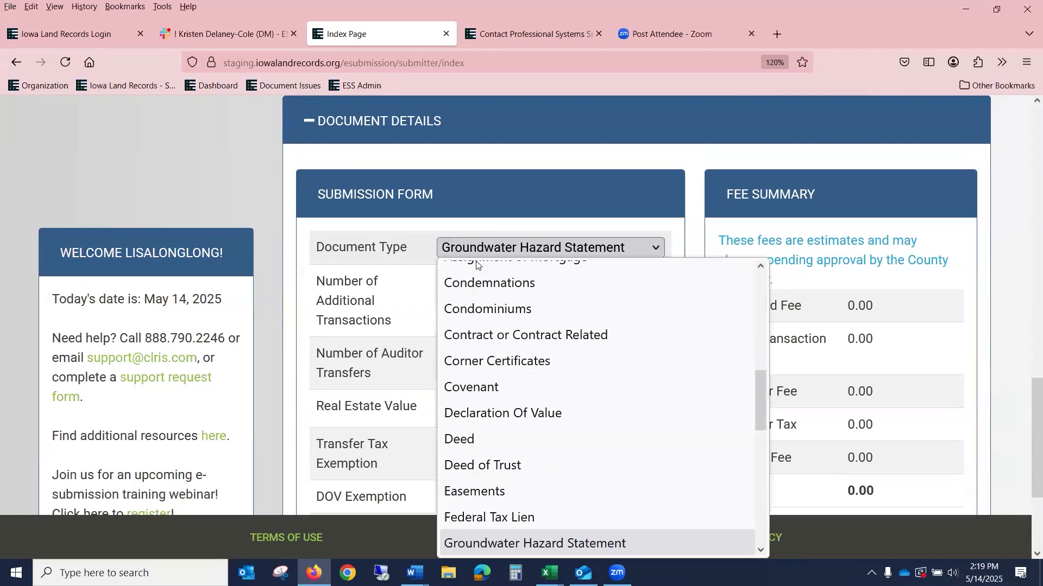
{"action": "left_click", "coordinate": [497, 544]}
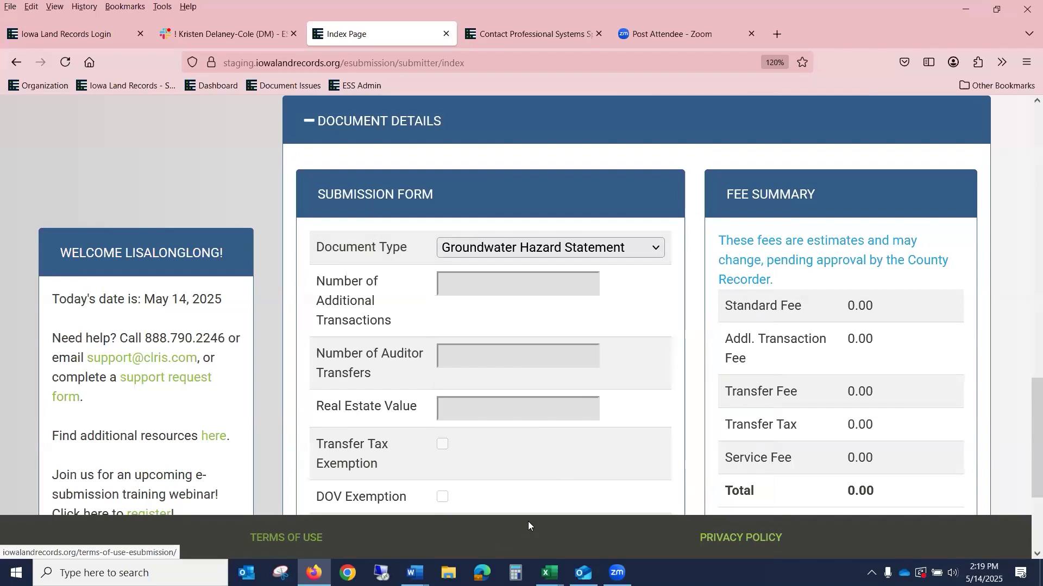
Step: Attach 1Easement.pdf as its image and save the document
{"action": "scroll", "coordinate": [569, 441], "scroll_direction": "down", "scroll_amount": 3}
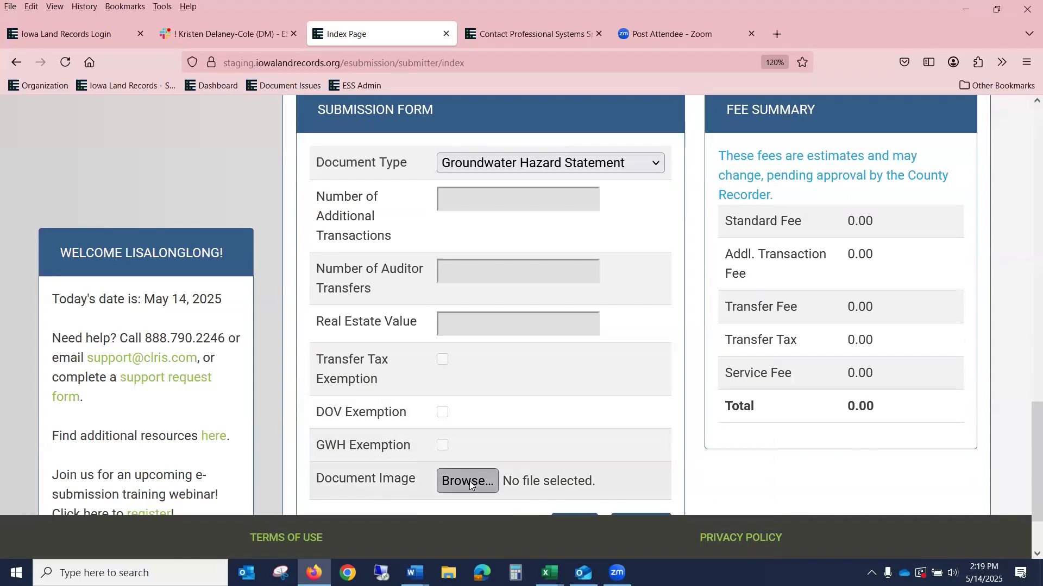
{"action": "left_click", "coordinate": [468, 482]}
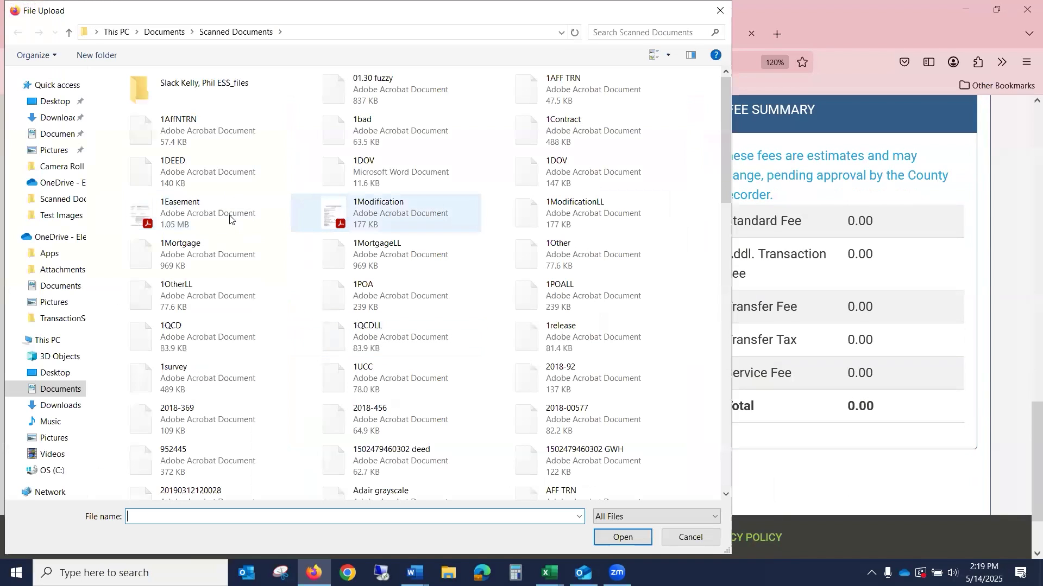
{"action": "left_click", "coordinate": [229, 217]}
{"action": "left_click", "coordinate": [639, 541]}
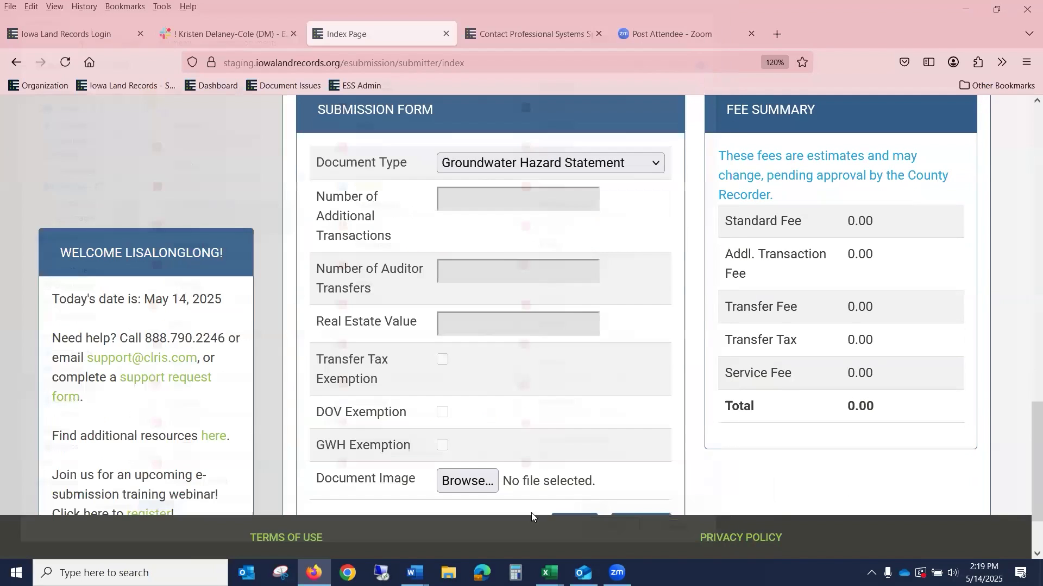
{"action": "scroll", "coordinate": [636, 427], "scroll_direction": "down", "scroll_amount": 3}
{"action": "left_click", "coordinate": [559, 444]}
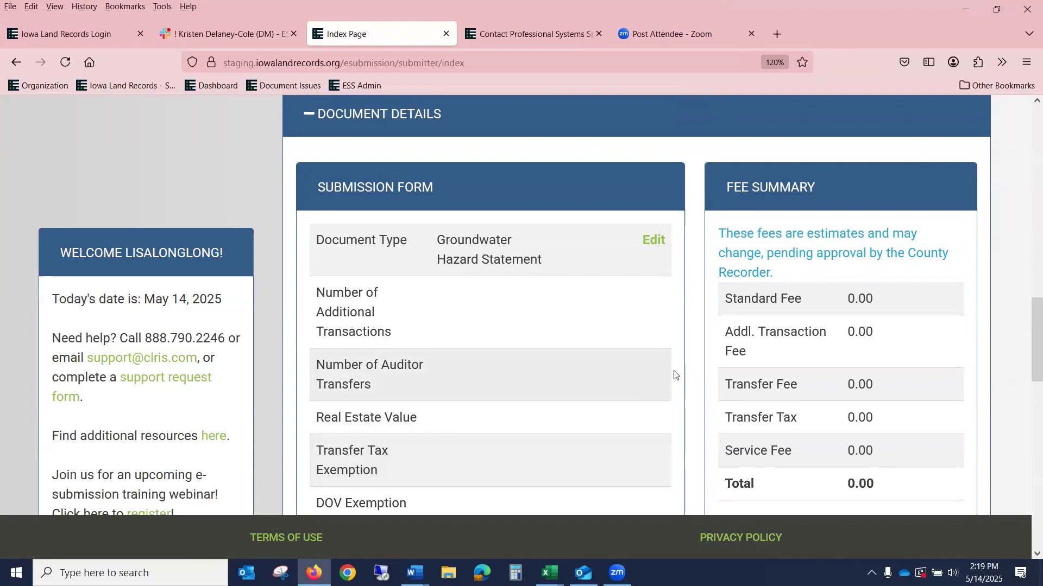
Step: Change the grantor's first name from C to D and save the party
{"action": "scroll", "coordinate": [802, 278], "scroll_direction": "down", "scroll_amount": 4}
{"action": "scroll", "coordinate": [803, 278], "scroll_direction": "down", "scroll_amount": 3}
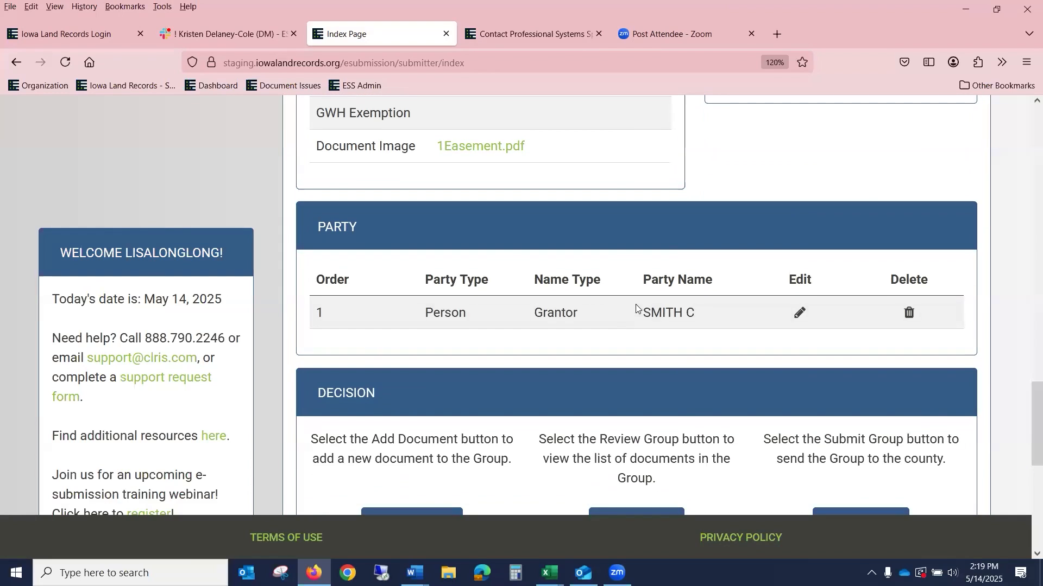
{"action": "left_click", "coordinate": [797, 315]}
{"action": "double_click", "coordinate": [481, 432]}
{"action": "type", "text": "D"}
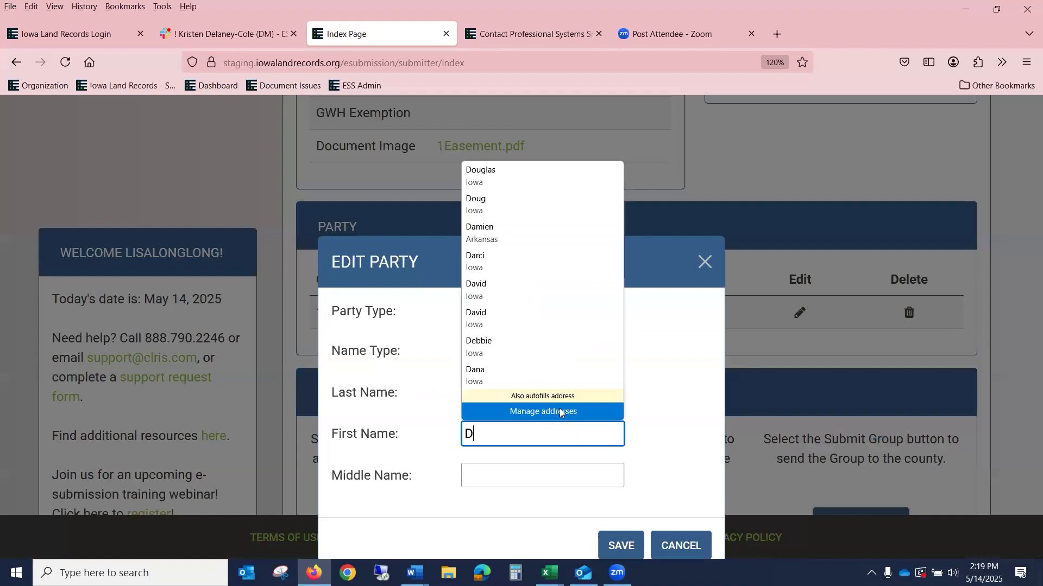
{"action": "left_click", "coordinate": [655, 496]}
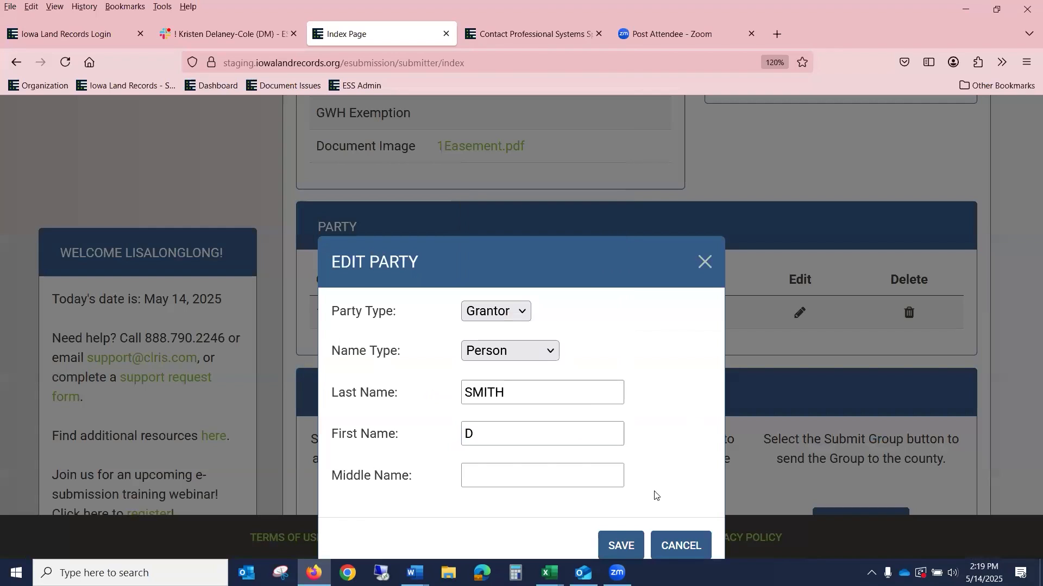
{"action": "left_click", "coordinate": [616, 547]}
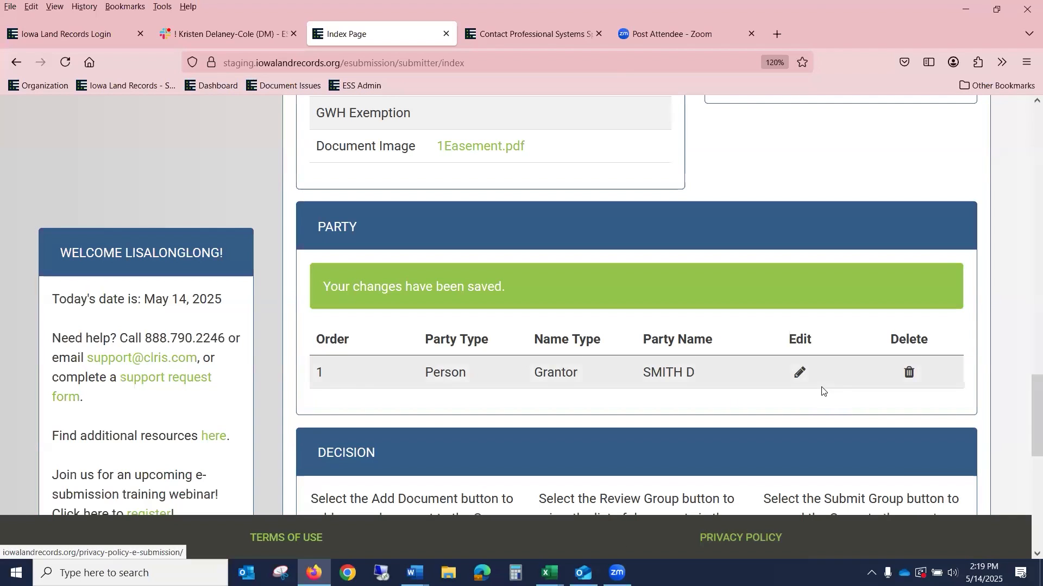
Step: Post the message 'HELLO......' to the county recorder in History
{"action": "scroll", "coordinate": [818, 289], "scroll_direction": "down", "scroll_amount": 8}
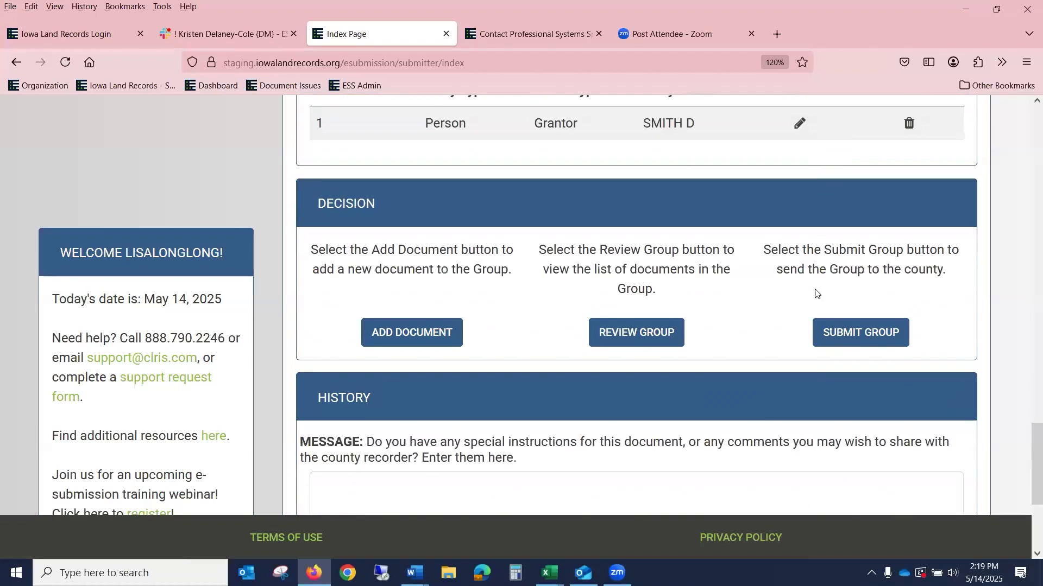
{"action": "left_click", "coordinate": [542, 272]}
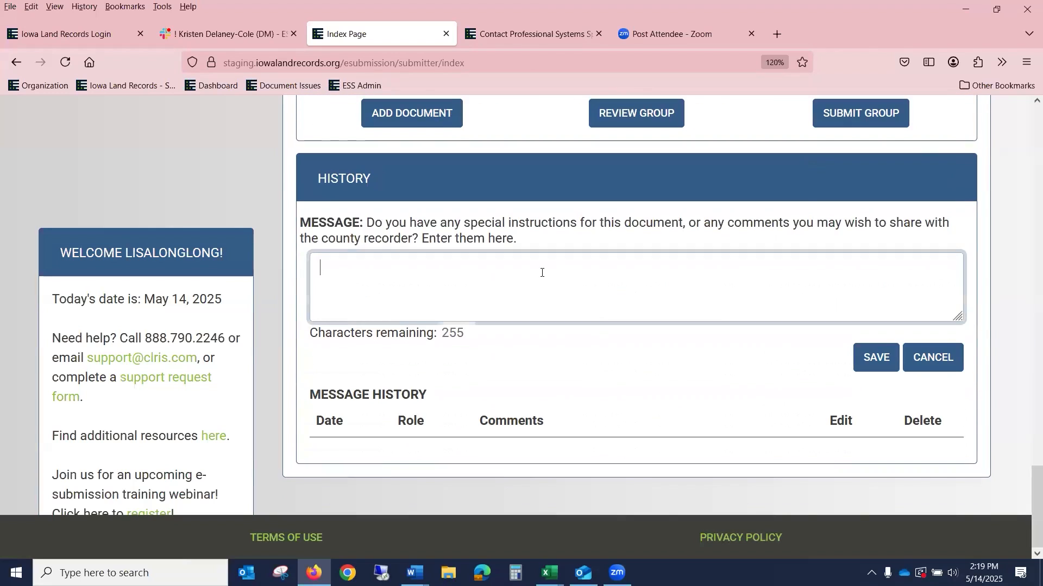
{"action": "type", "text": "HELLO......"}
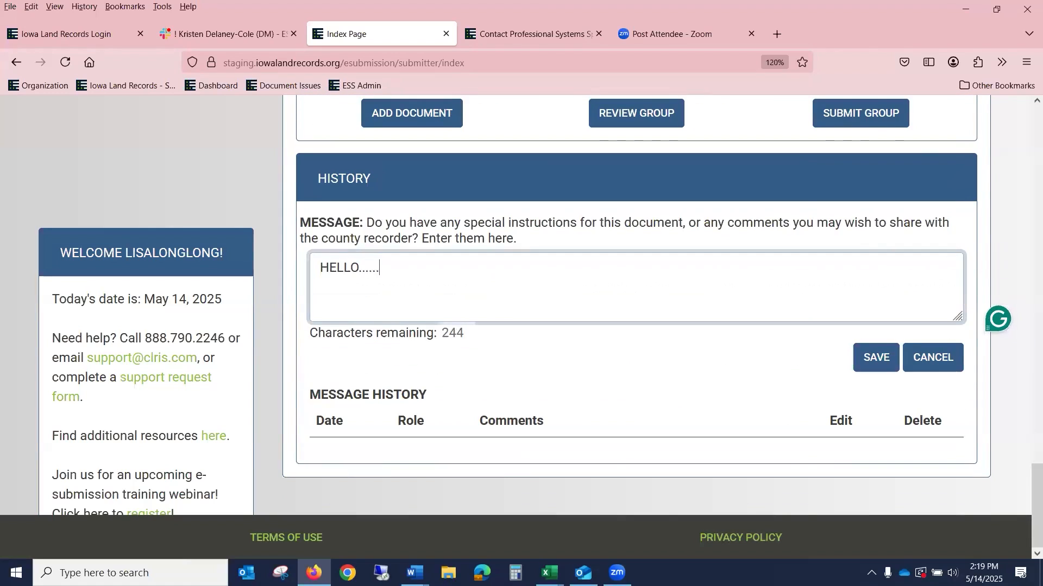
{"action": "left_click", "coordinate": [875, 358]}
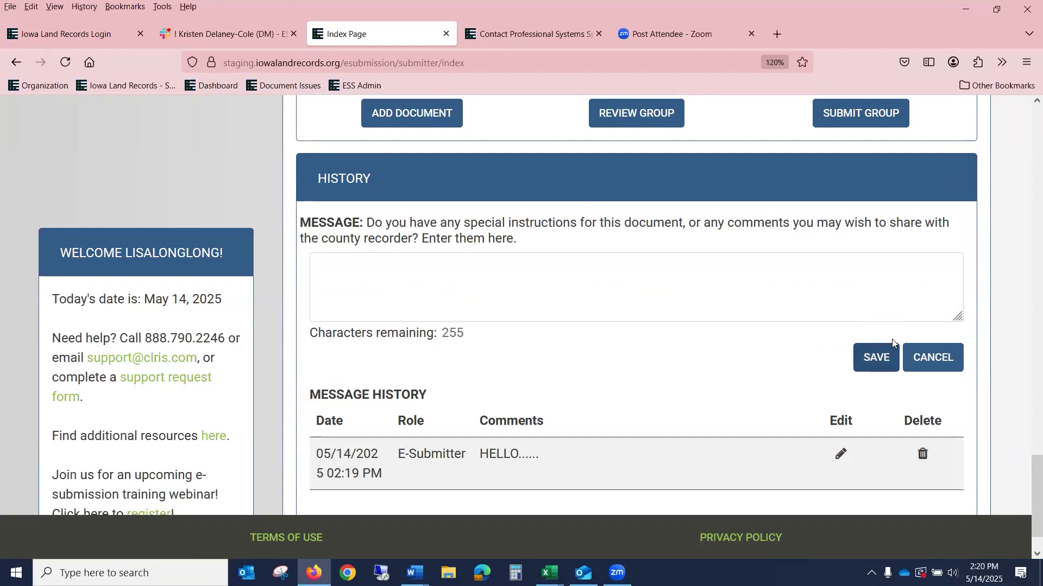
Step: Scroll back to the Documents list showing three In Progress documents totalling $1219.20
{"action": "scroll", "coordinate": [915, 282], "scroll_direction": "up", "scroll_amount": 6}
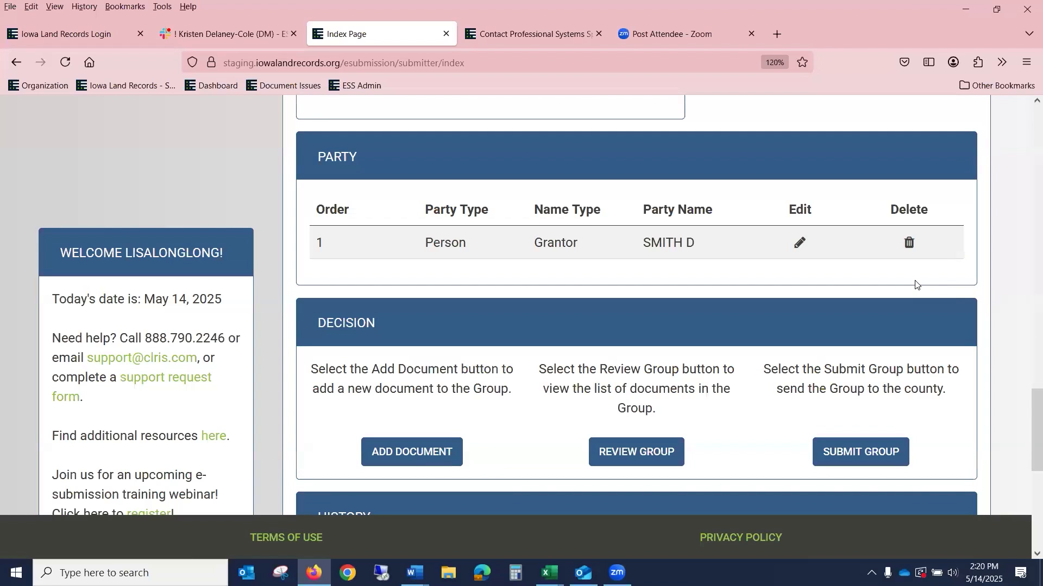
{"action": "right_click", "coordinate": [601, 143]}
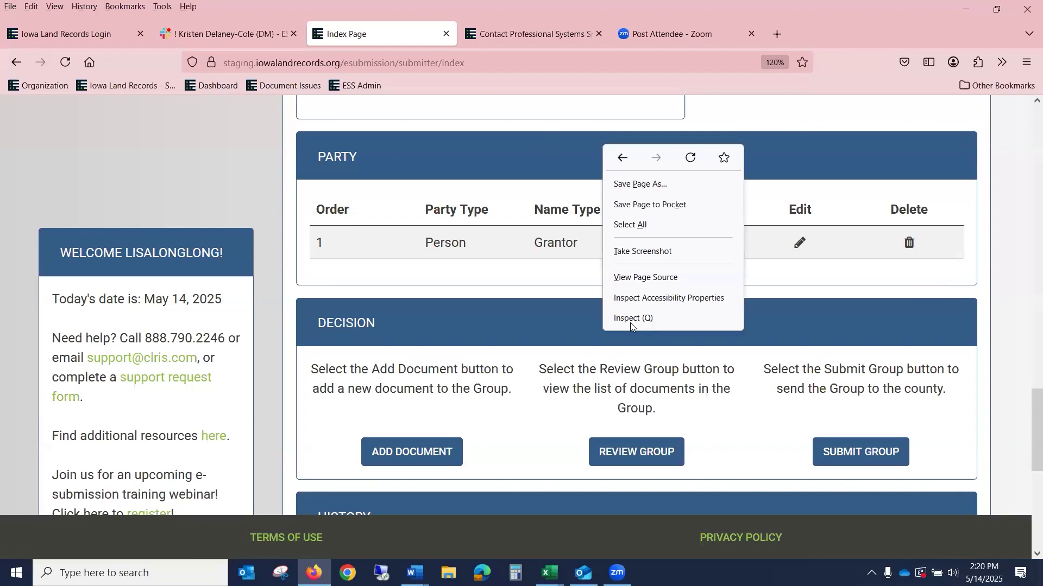
{"action": "left_click", "coordinate": [1012, 287]}
{"action": "scroll", "coordinate": [1009, 300], "scroll_direction": "up", "scroll_amount": 4}
{"action": "scroll", "coordinate": [1008, 301], "scroll_direction": "down", "scroll_amount": 4}
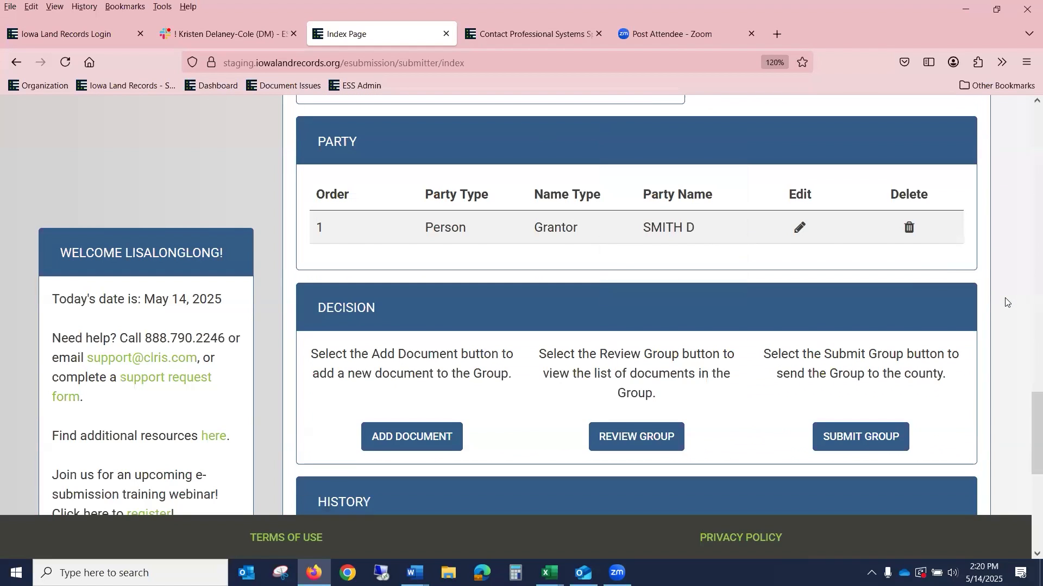
{"action": "scroll", "coordinate": [1006, 302], "scroll_direction": "down", "scroll_amount": 3}
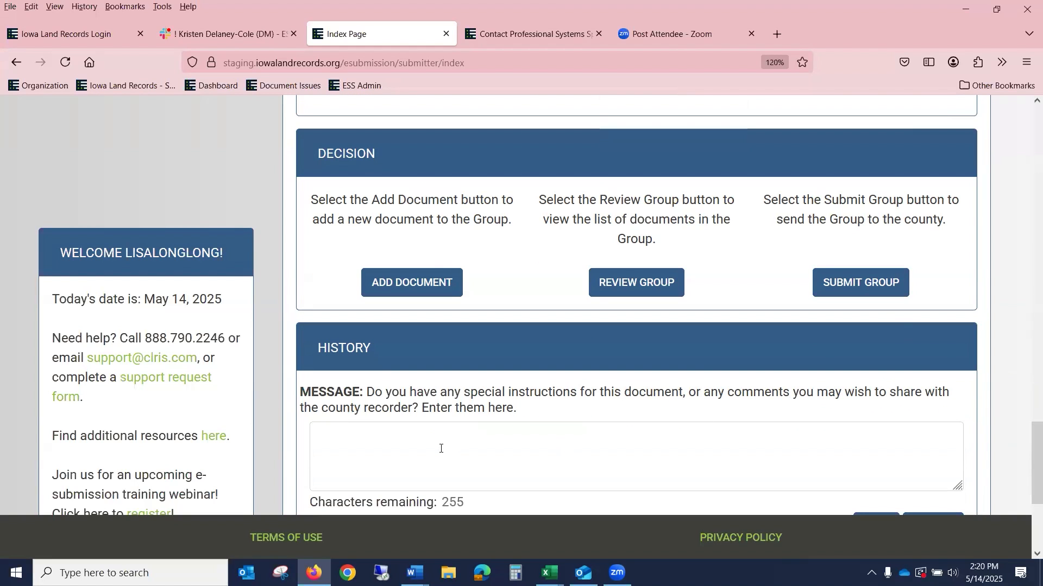
{"action": "scroll", "coordinate": [450, 449], "scroll_direction": "down", "scroll_amount": 4}
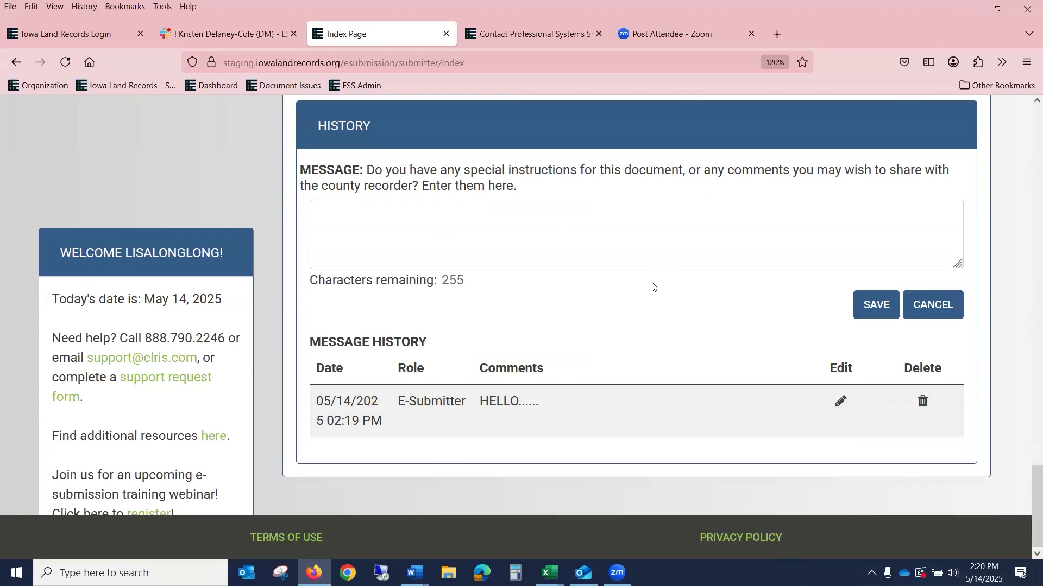
{"action": "scroll", "coordinate": [655, 293], "scroll_direction": "up", "scroll_amount": 7}
{"action": "scroll", "coordinate": [655, 302], "scroll_direction": "up", "scroll_amount": 18}
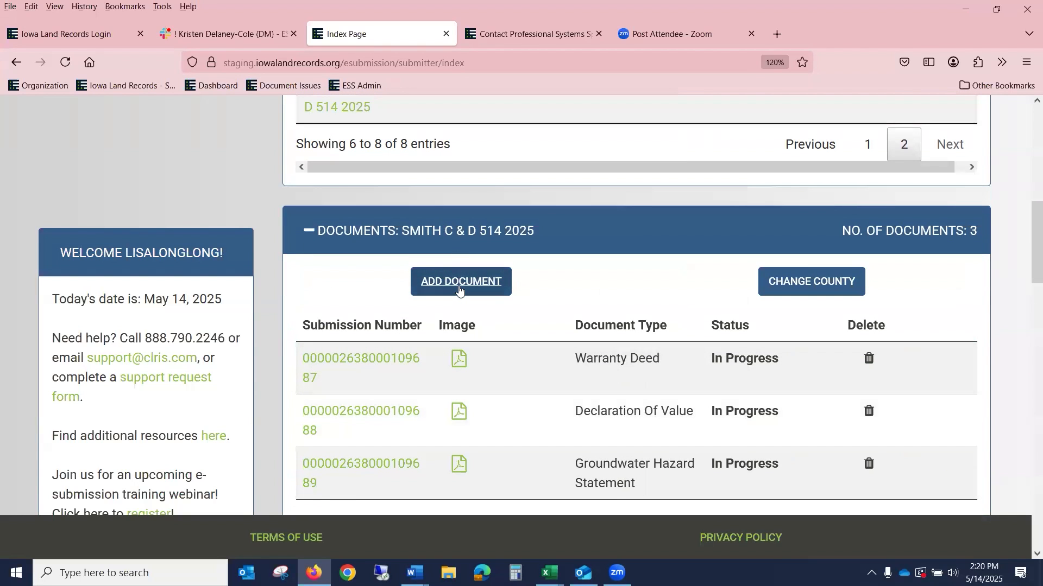
Step: Add a new document to the group with type Power of Attorney
{"action": "left_click", "coordinate": [459, 291]}
{"action": "left_click", "coordinate": [478, 248]}
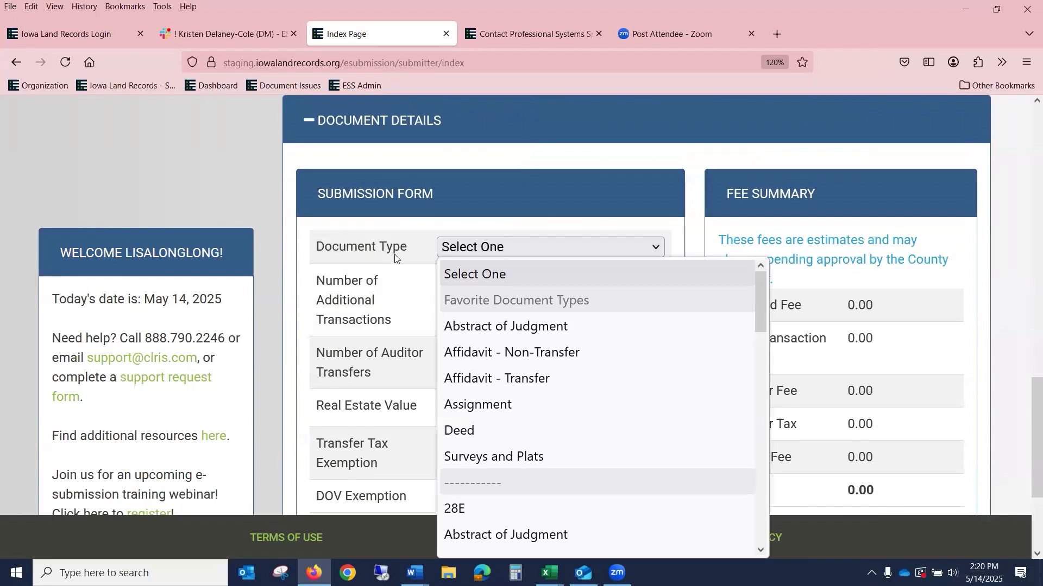
{"action": "key", "text": "p"}
{"action": "key", "text": "p"}
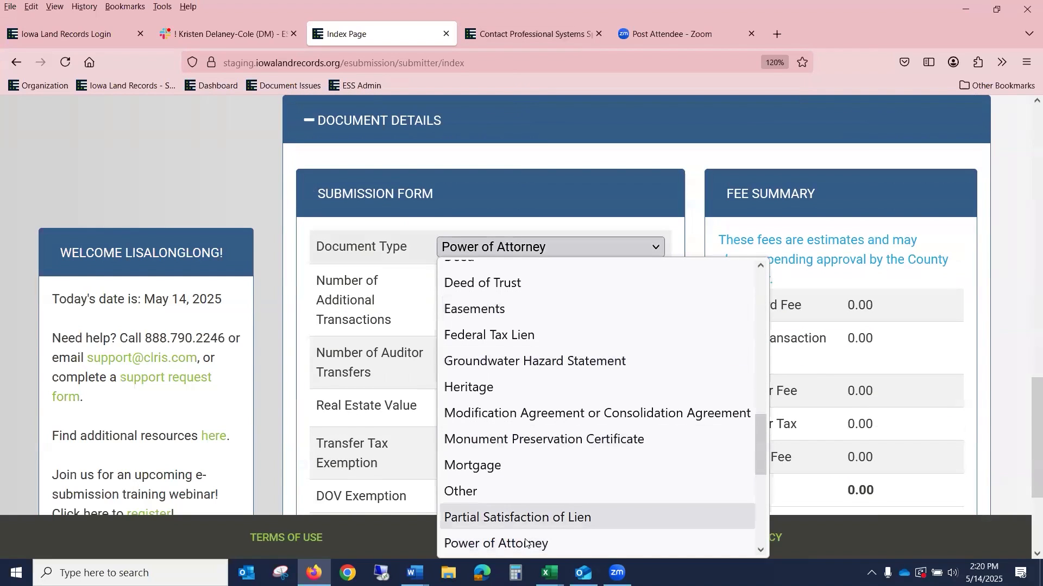
{"action": "left_click", "coordinate": [525, 543]}
Step: Attach 1POA.pdf and save the document, bringing its fees to 25.00
{"action": "scroll", "coordinate": [561, 428], "scroll_direction": "down", "scroll_amount": 3}
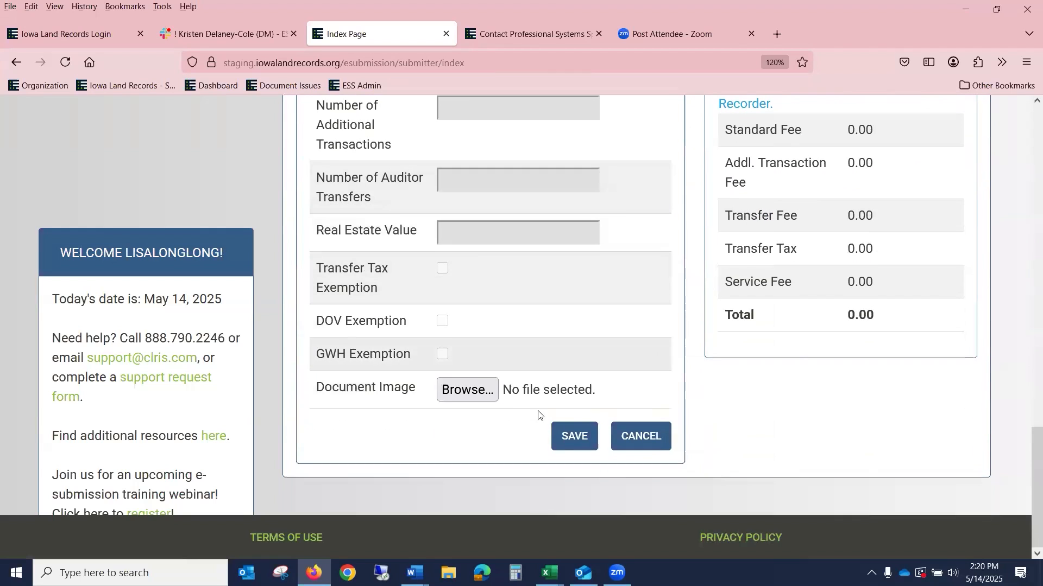
{"action": "left_click", "coordinate": [475, 394]}
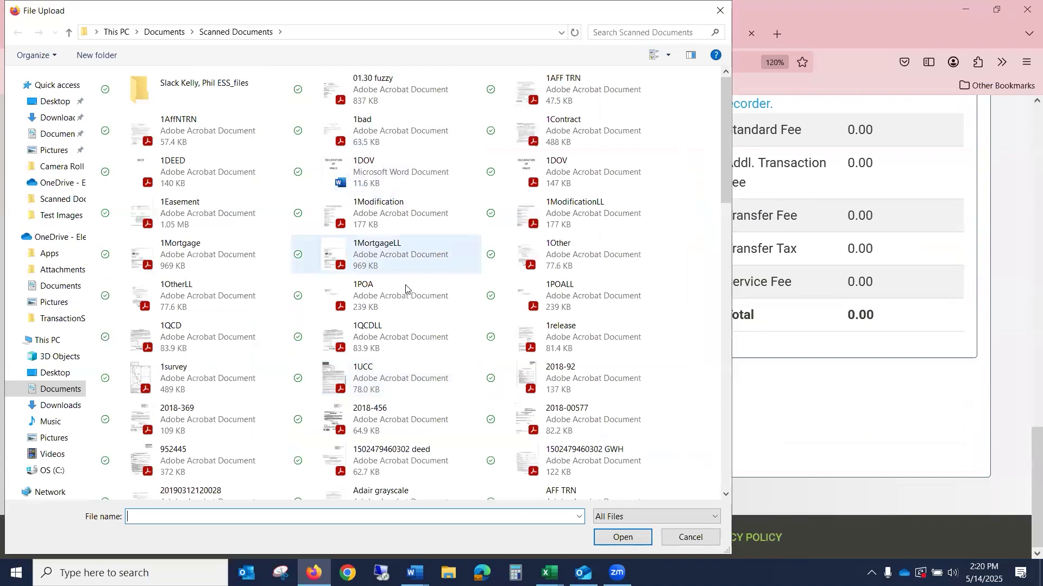
{"action": "left_click", "coordinate": [407, 291]}
{"action": "left_click", "coordinate": [630, 535]}
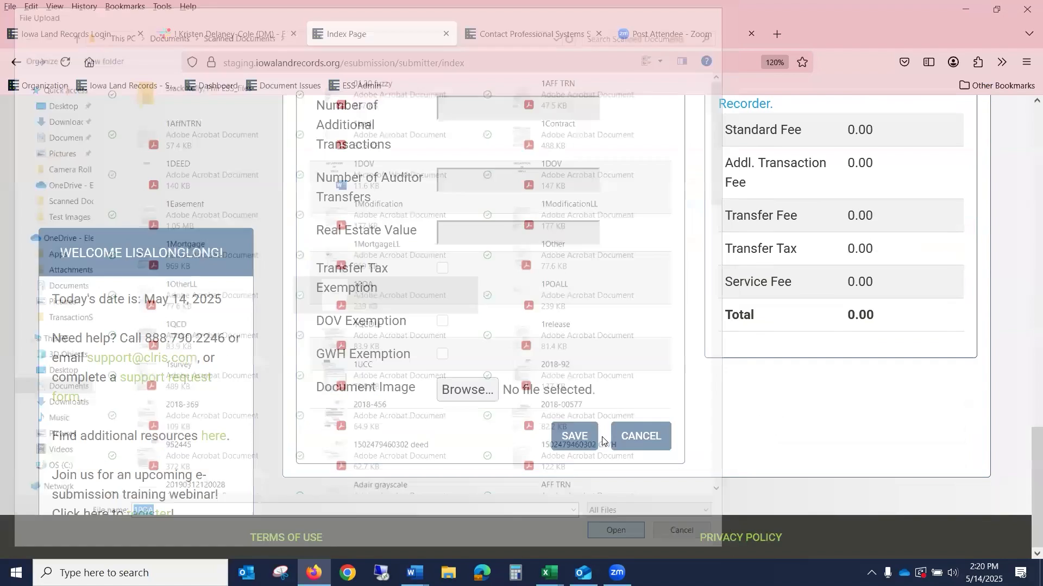
{"action": "left_click", "coordinate": [582, 445]}
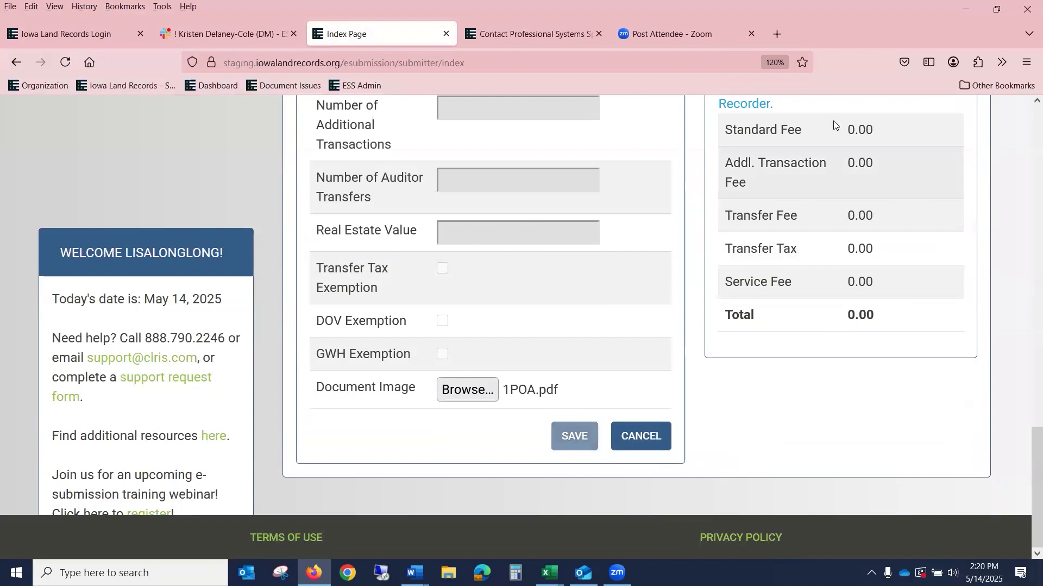
{"action": "scroll", "coordinate": [892, 253], "scroll_direction": "down", "scroll_amount": 5}
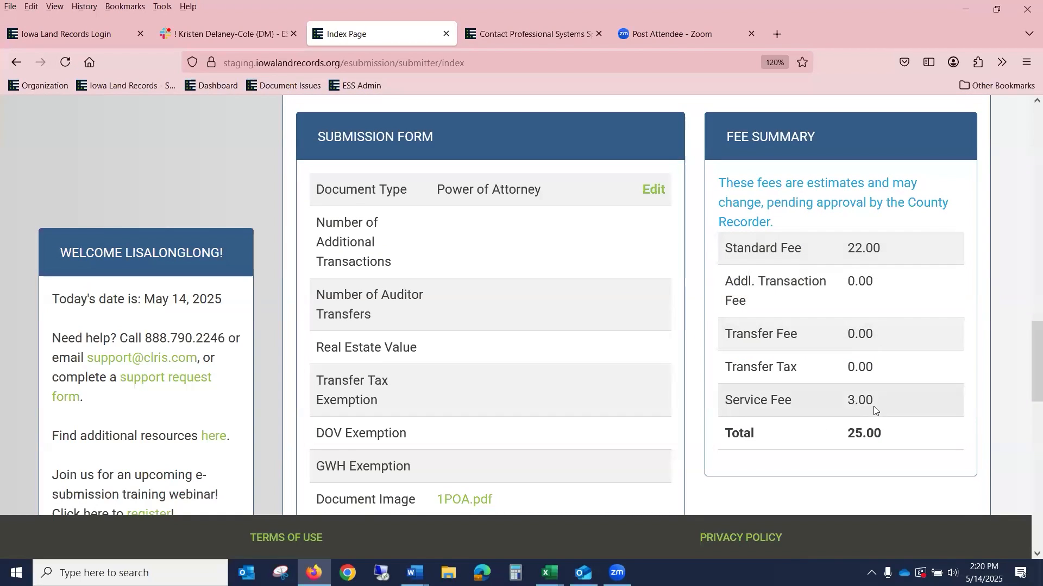
{"action": "scroll", "coordinate": [885, 411], "scroll_direction": "down", "scroll_amount": 1}
{"action": "scroll", "coordinate": [885, 412], "scroll_direction": "up", "scroll_amount": 3}
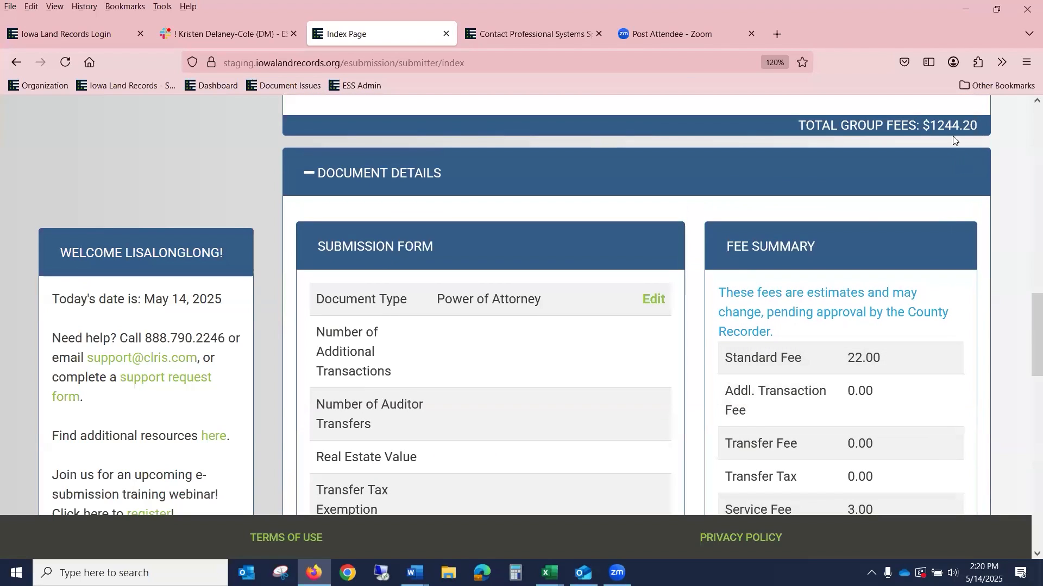
Step: Drag Power of Attorney to the top, then Groundwater Hazard Statement above Declaration Of Value
{"action": "scroll", "coordinate": [942, 152], "scroll_direction": "up", "scroll_amount": 5}
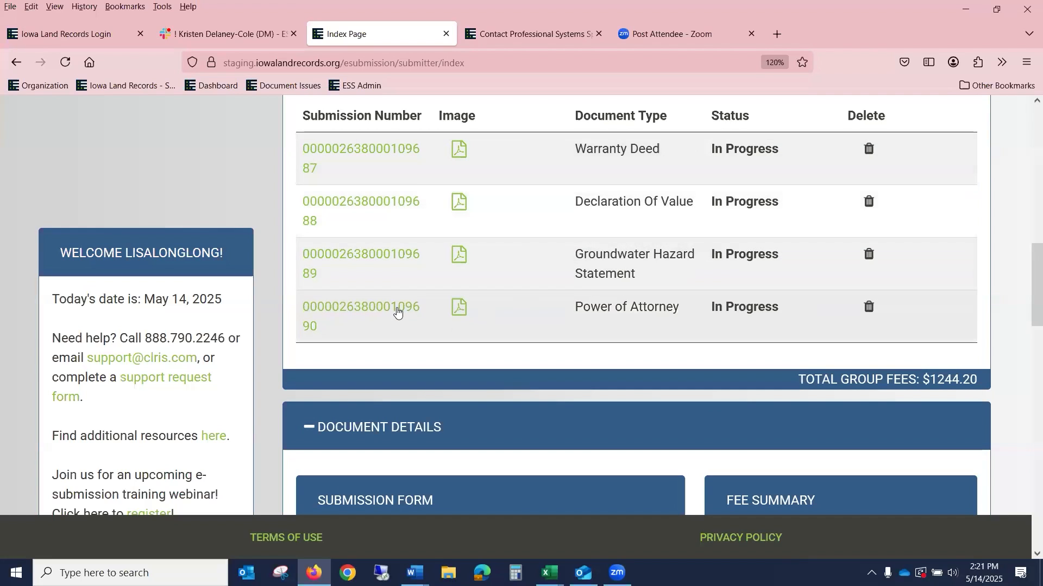
{"action": "left_click_drag", "start_coordinate": [395, 310], "coordinate": [458, 145]}
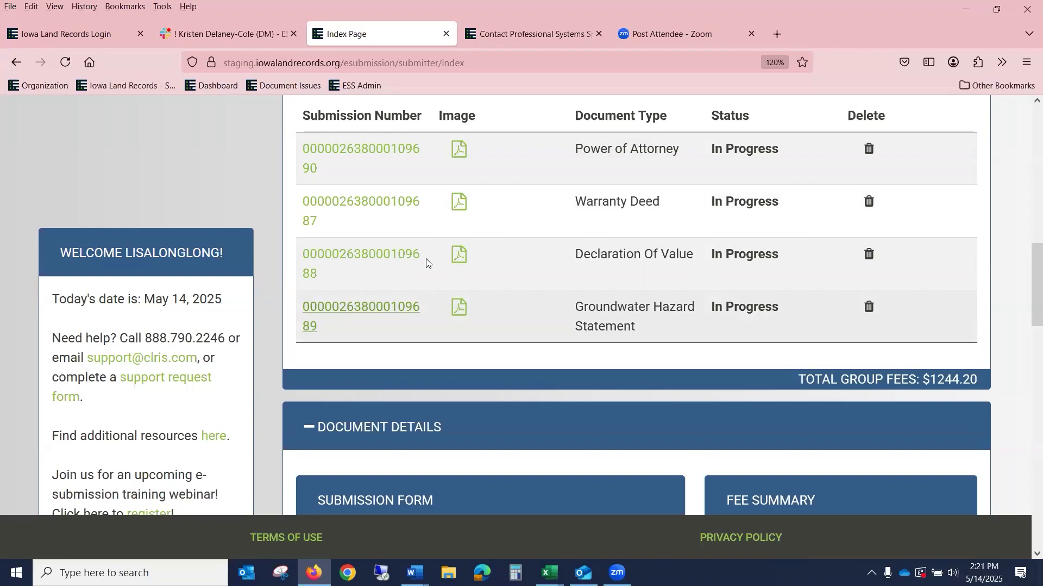
{"action": "left_click_drag", "start_coordinate": [392, 308], "coordinate": [417, 238]}
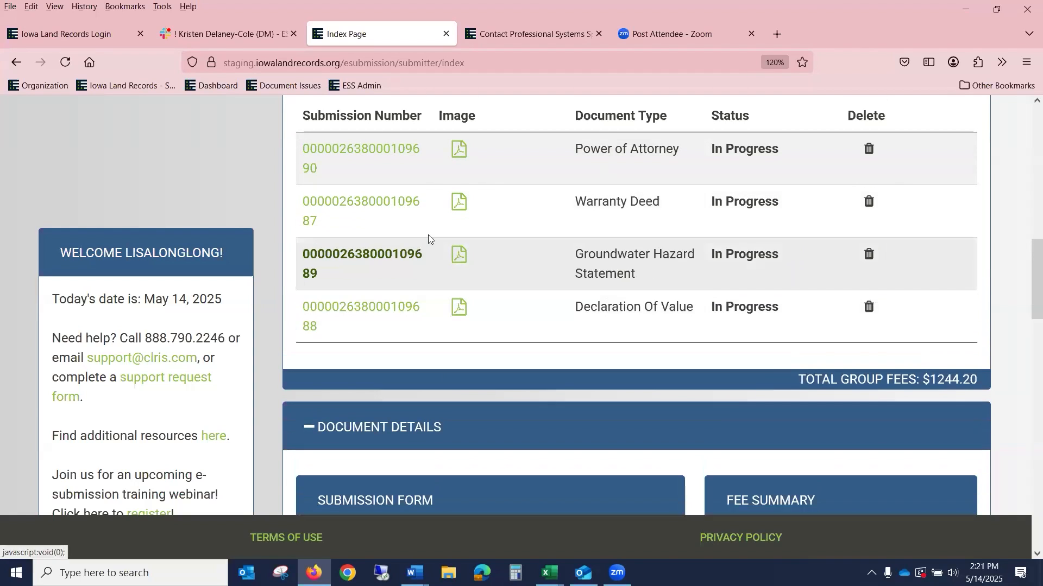
{"action": "scroll", "coordinate": [543, 236], "scroll_direction": "down", "scroll_amount": 5}
{"action": "scroll", "coordinate": [771, 296], "scroll_direction": "down", "scroll_amount": 5}
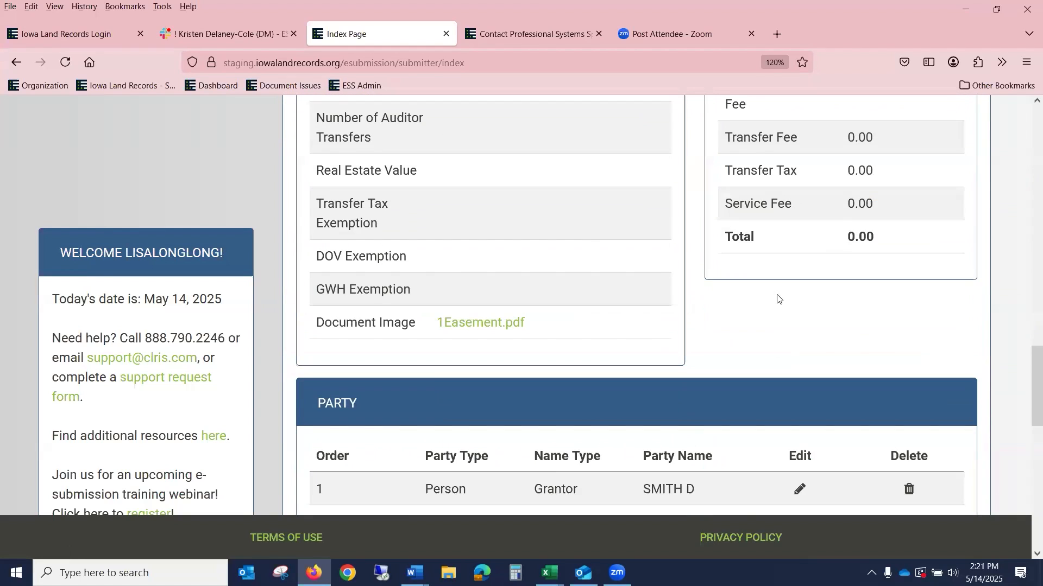
{"action": "scroll", "coordinate": [780, 299], "scroll_direction": "down", "scroll_amount": 1}
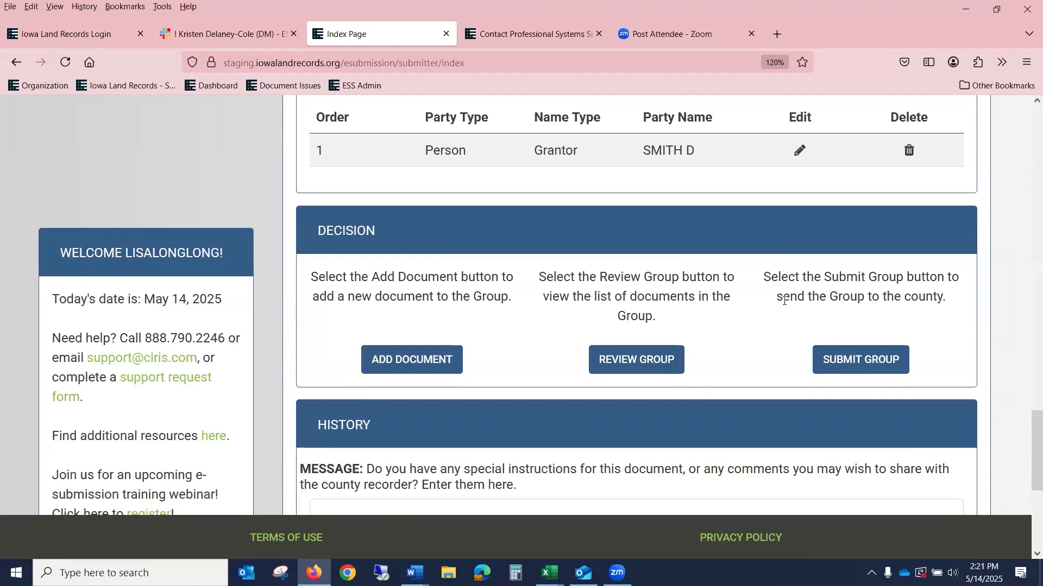
{"action": "scroll", "coordinate": [784, 305], "scroll_direction": "up", "scroll_amount": 2}
{"action": "scroll", "coordinate": [785, 305], "scroll_direction": "up", "scroll_amount": 10}
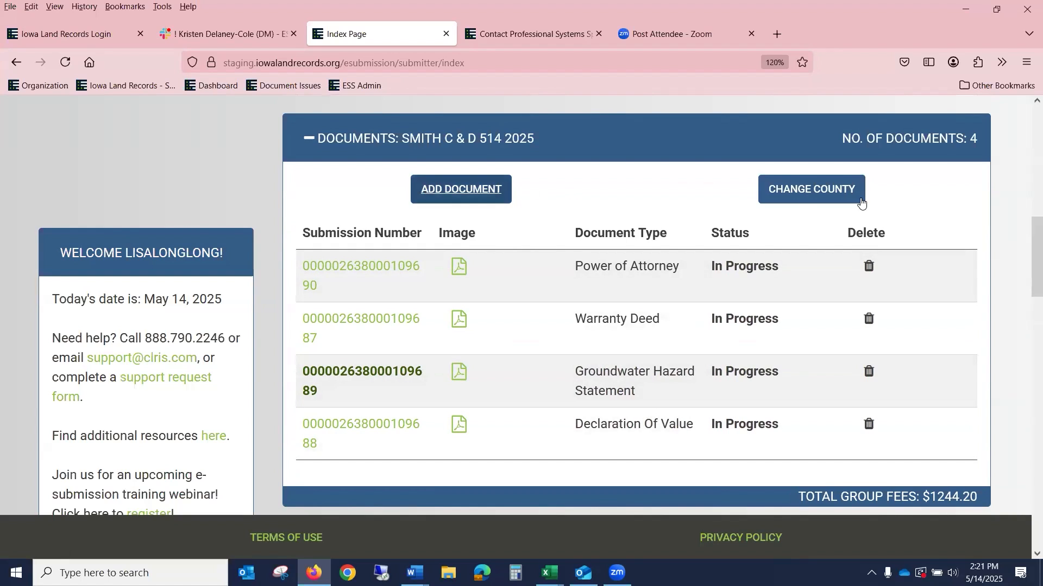
{"action": "left_click", "coordinate": [836, 194]}
{"action": "left_click", "coordinate": [836, 192]}
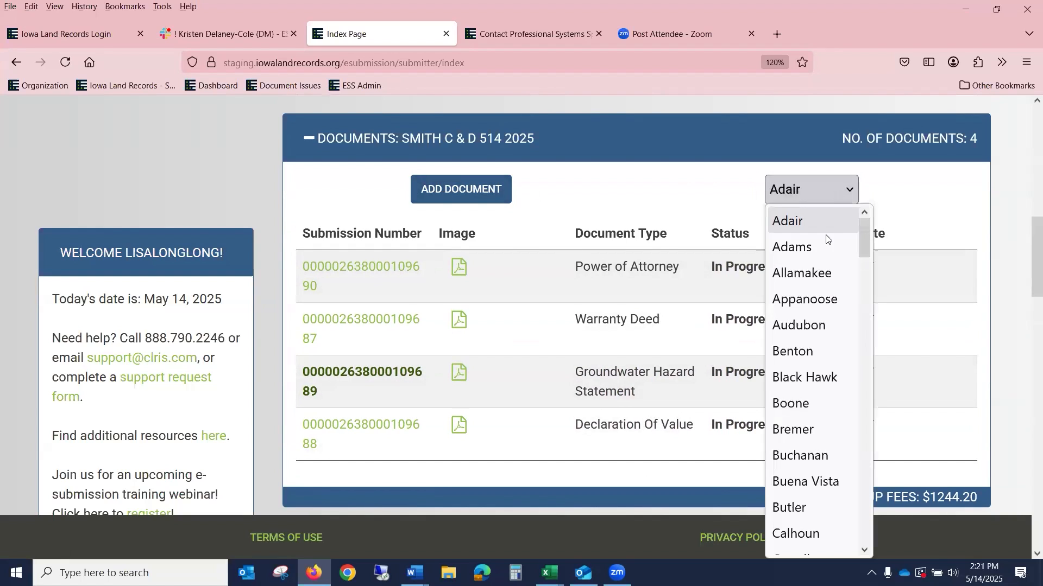
{"action": "left_click", "coordinate": [818, 251]}
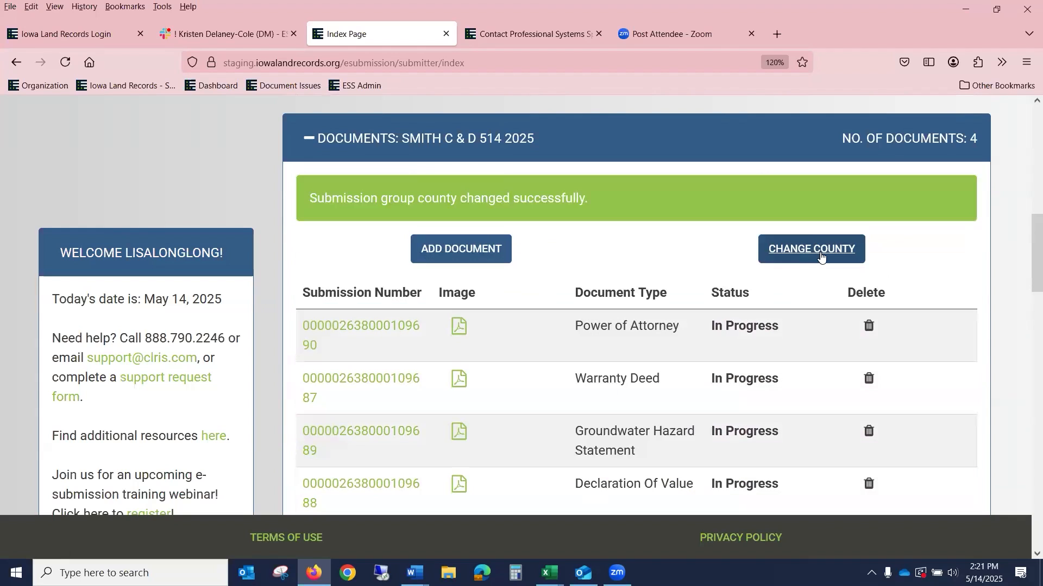
{"action": "scroll", "coordinate": [897, 278], "scroll_direction": "up", "scroll_amount": 5}
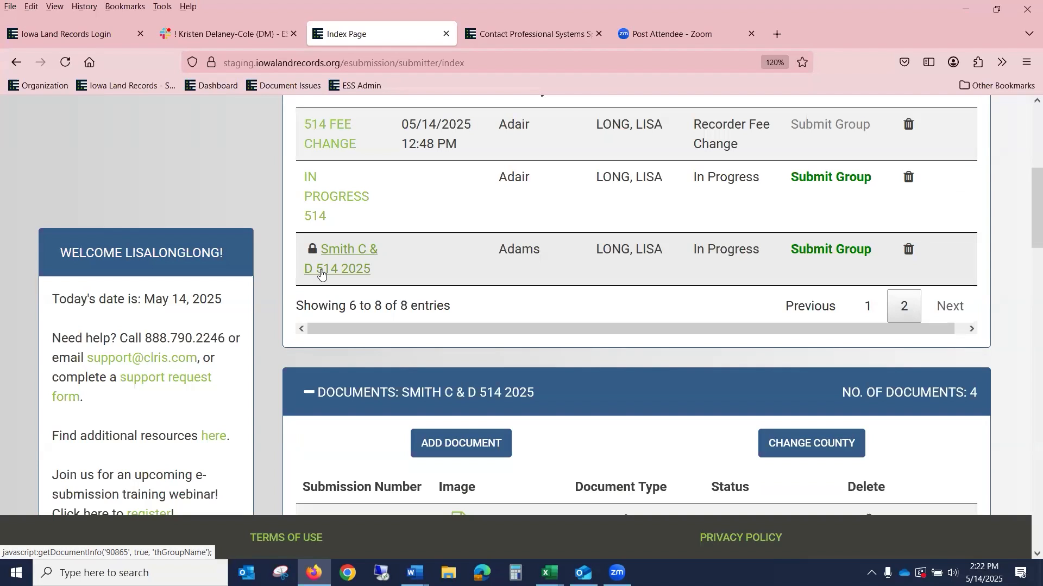
Step: Open the Power of Attorney document's details and download its image 1POA.pdf
{"action": "scroll", "coordinate": [473, 310], "scroll_direction": "down", "scroll_amount": 10}
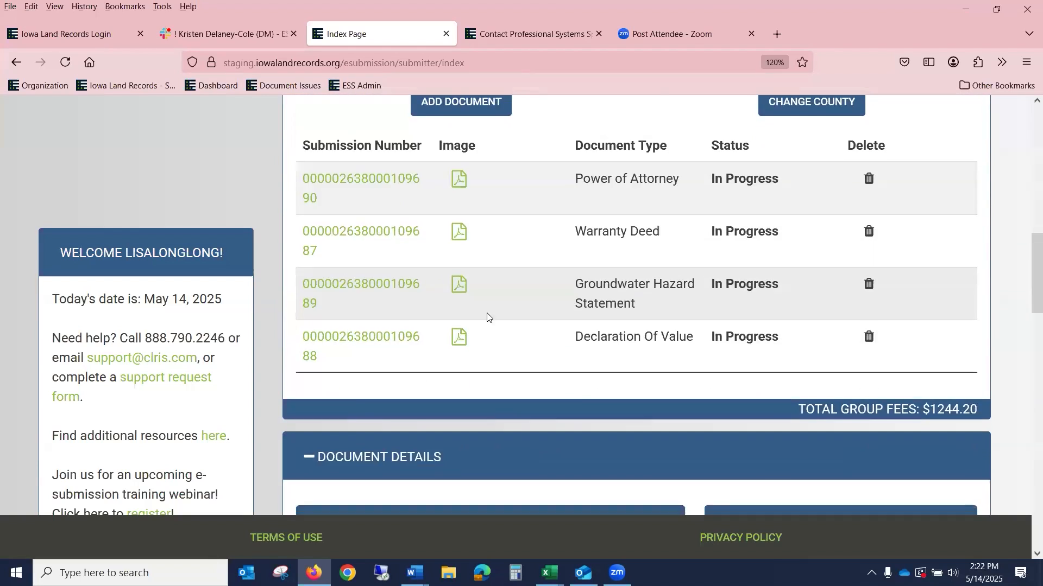
{"action": "scroll", "coordinate": [496, 324], "scroll_direction": "down", "scroll_amount": 15}
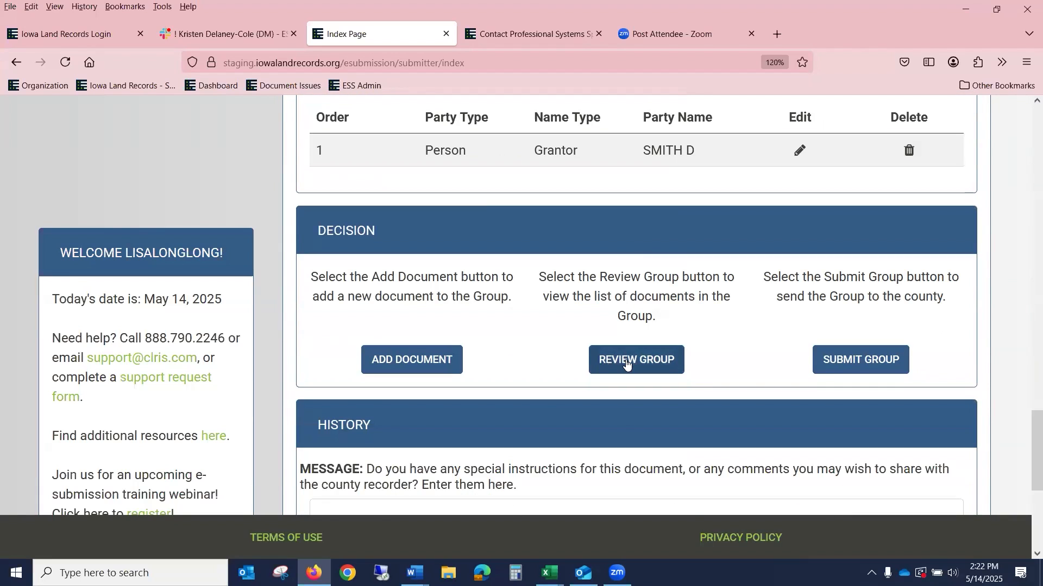
{"action": "scroll", "coordinate": [627, 364], "scroll_direction": "up", "scroll_amount": 3}
{"action": "scroll", "coordinate": [627, 364], "scroll_direction": "up", "scroll_amount": 10}
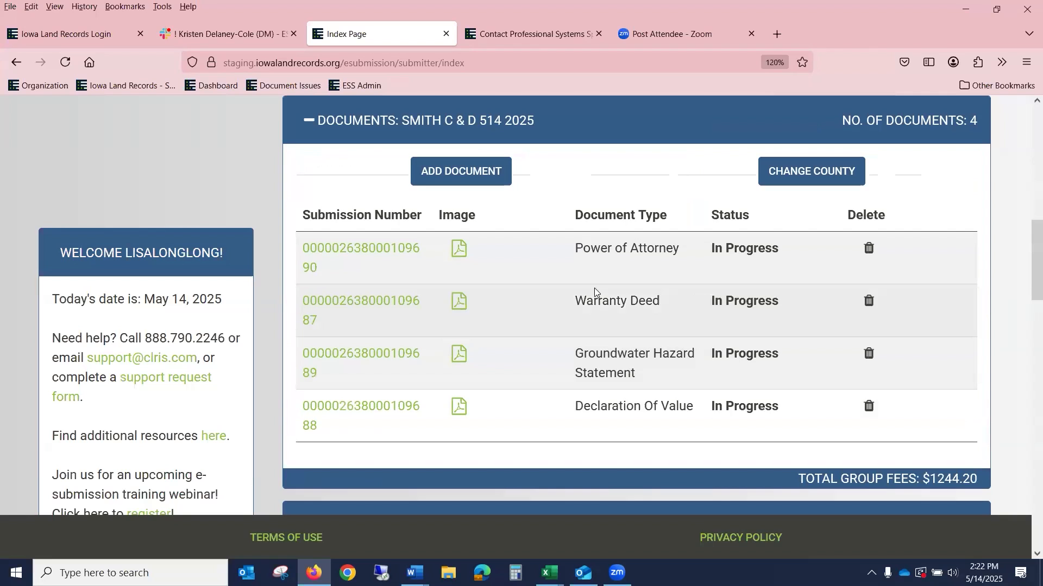
{"action": "scroll", "coordinate": [632, 308], "scroll_direction": "down", "scroll_amount": 12}
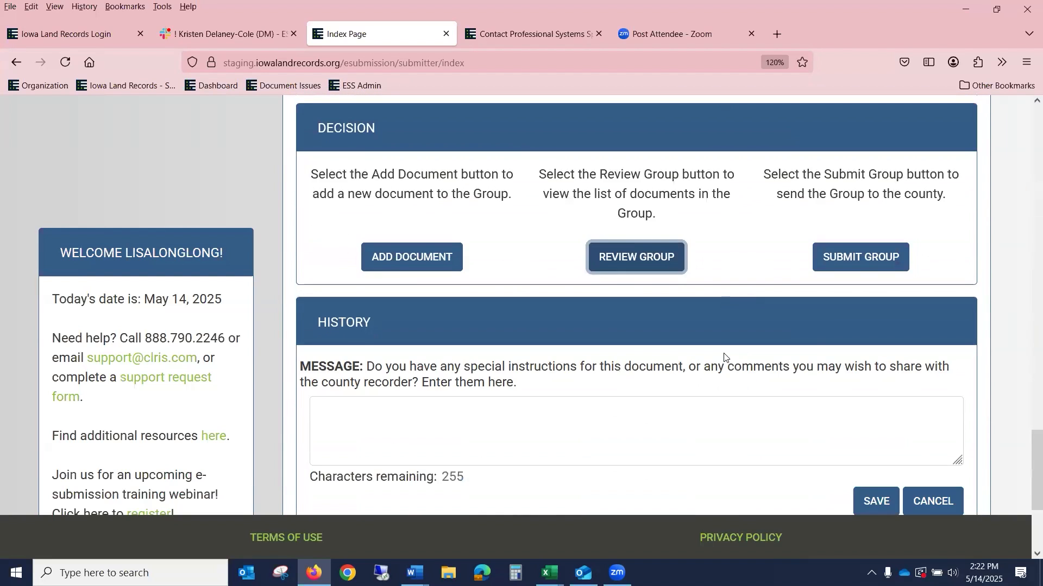
{"action": "scroll", "coordinate": [734, 369], "scroll_direction": "up", "scroll_amount": 3}
{"action": "scroll", "coordinate": [734, 370], "scroll_direction": "up", "scroll_amount": 10}
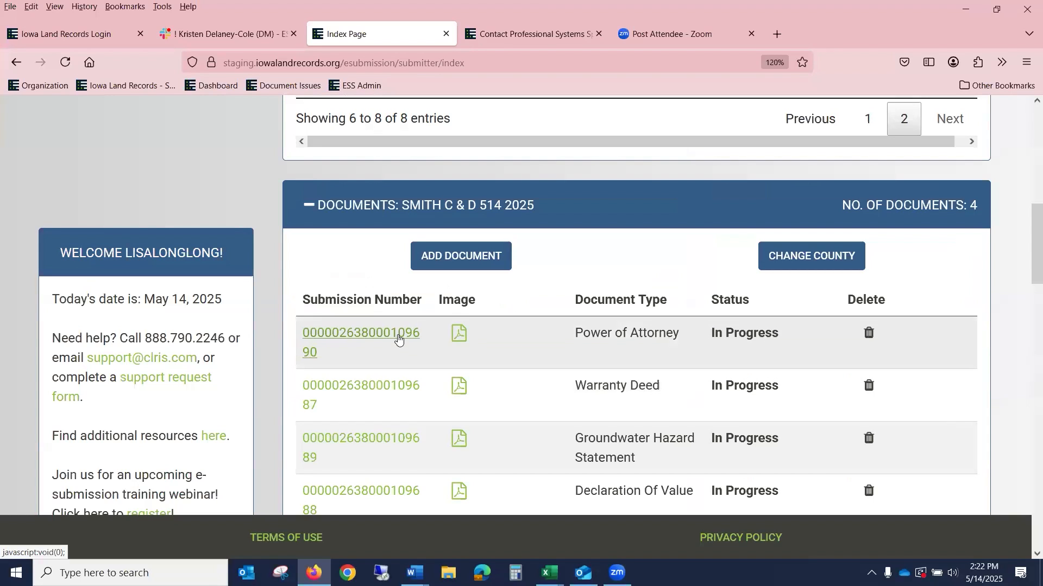
{"action": "left_click", "coordinate": [398, 338]}
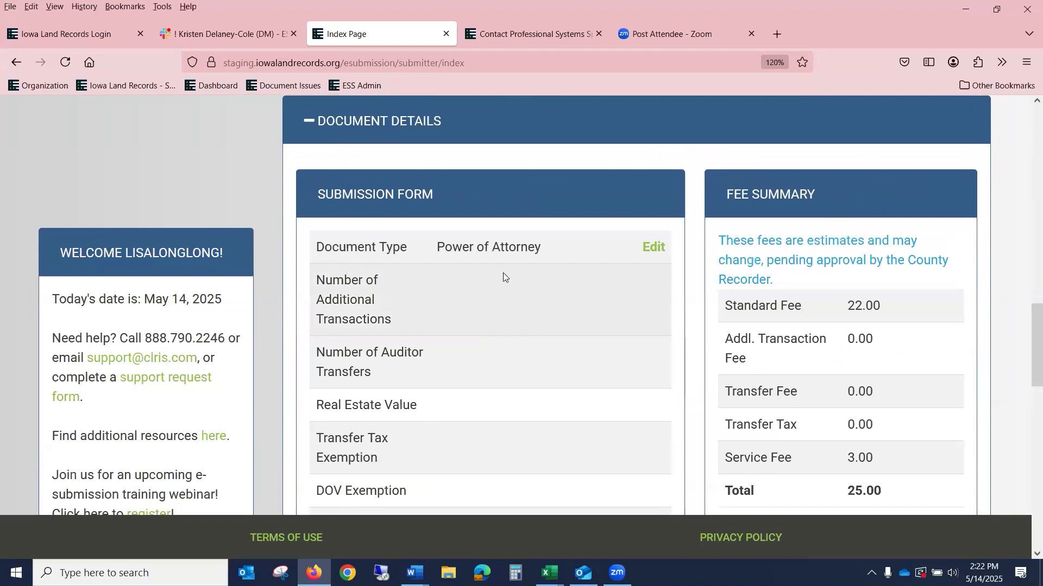
{"action": "scroll", "coordinate": [601, 304], "scroll_direction": "down", "scroll_amount": 3}
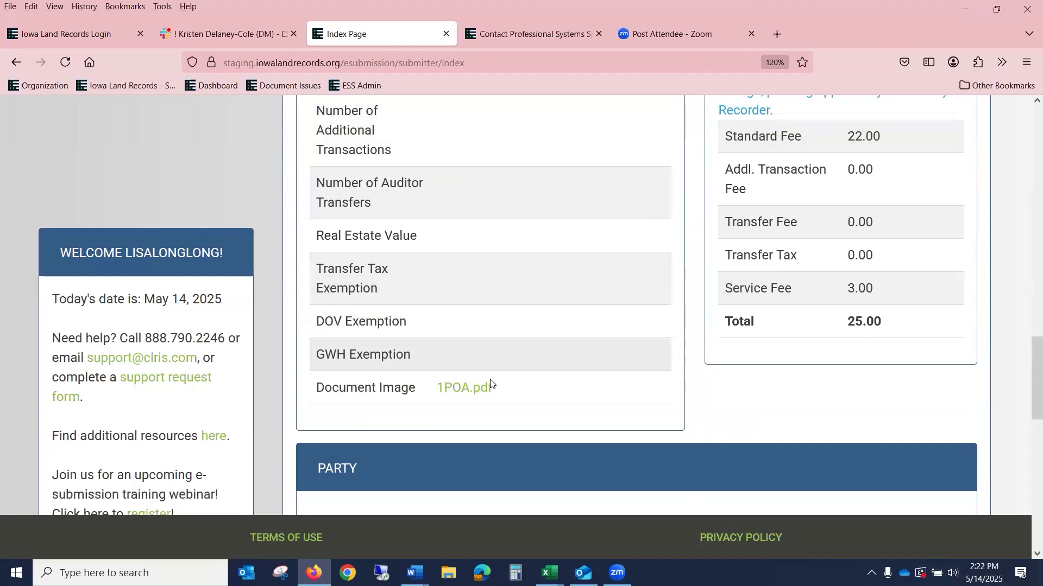
{"action": "left_click", "coordinate": [482, 389]}
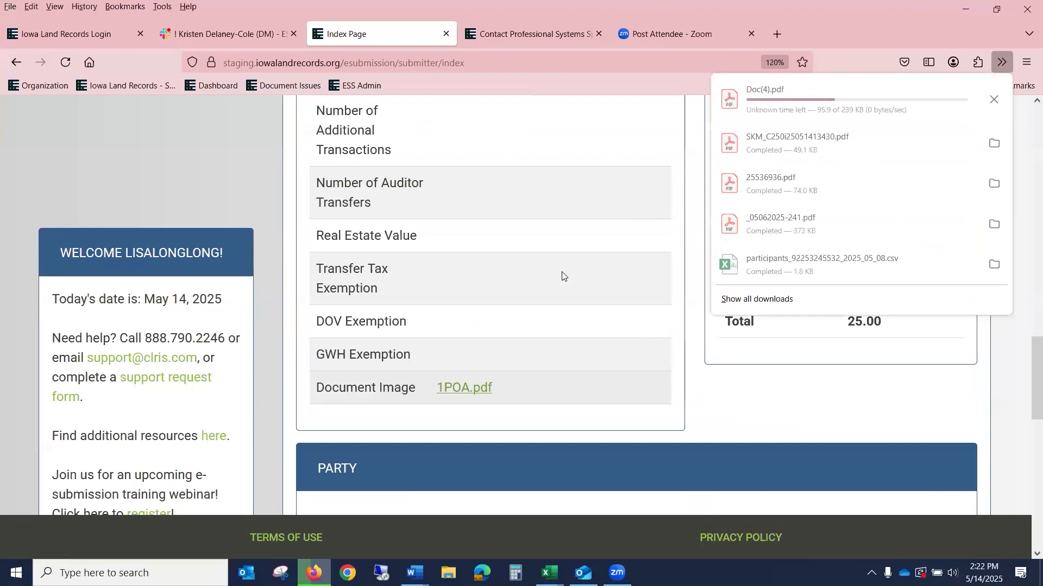
{"action": "left_click", "coordinate": [795, 99]}
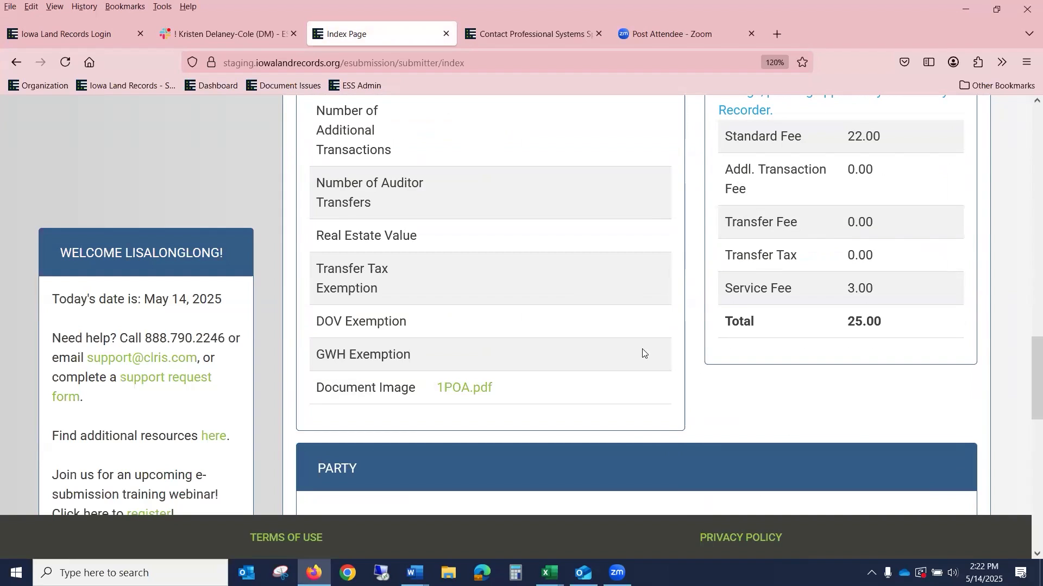
Step: Return to the Smith C & D 514 2025 group's document list
{"action": "scroll", "coordinate": [614, 346], "scroll_direction": "up", "scroll_amount": 3}
{"action": "scroll", "coordinate": [614, 346], "scroll_direction": "up", "scroll_amount": 12}
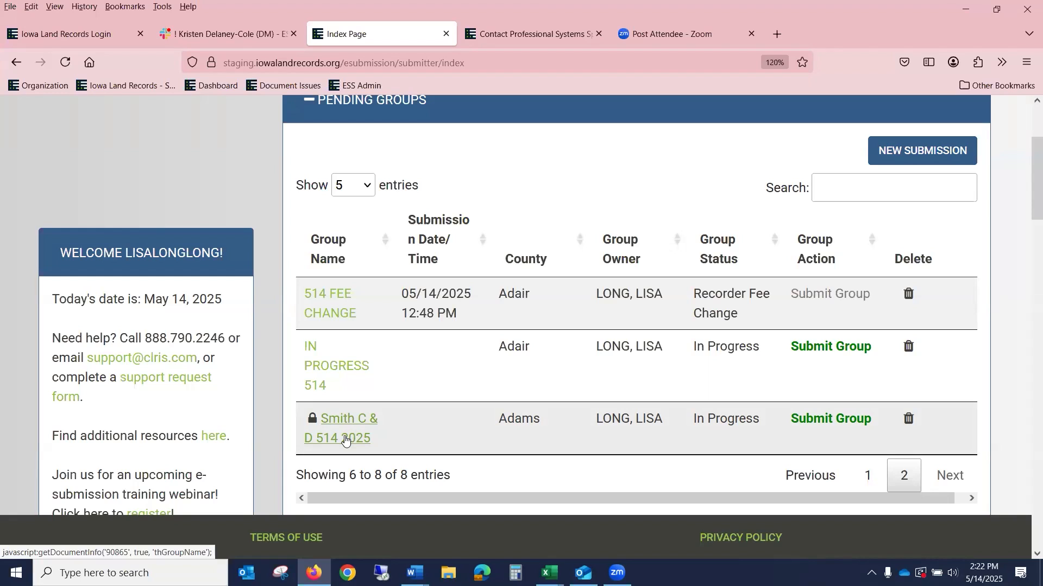
{"action": "scroll", "coordinate": [551, 227], "scroll_direction": "up", "scroll_amount": 3}
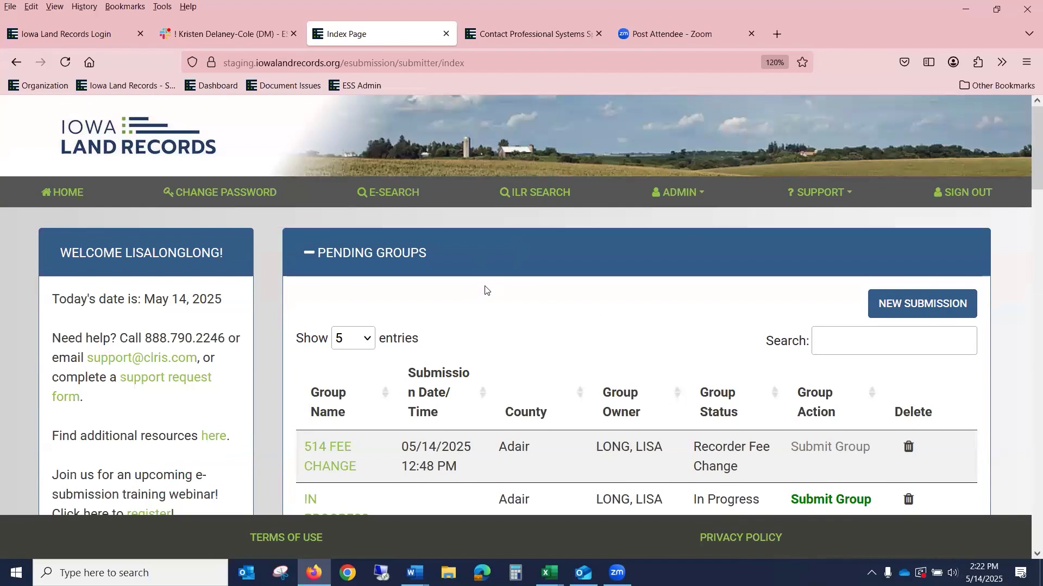
{"action": "scroll", "coordinate": [485, 290], "scroll_direction": "down", "scroll_amount": 3}
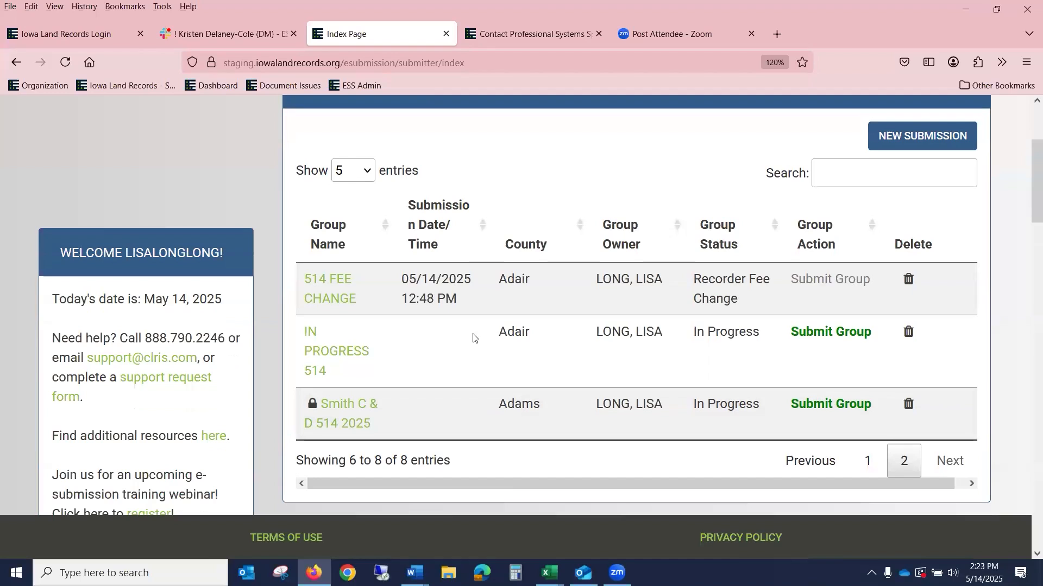
{"action": "left_click", "coordinate": [351, 421]}
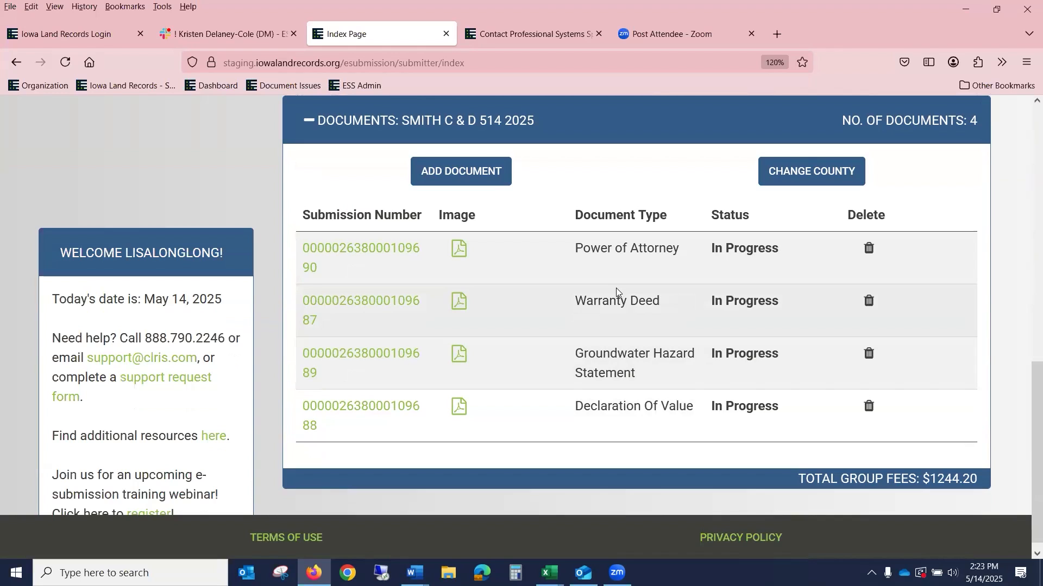
{"action": "scroll", "coordinate": [616, 292], "scroll_direction": "up", "scroll_amount": 4}
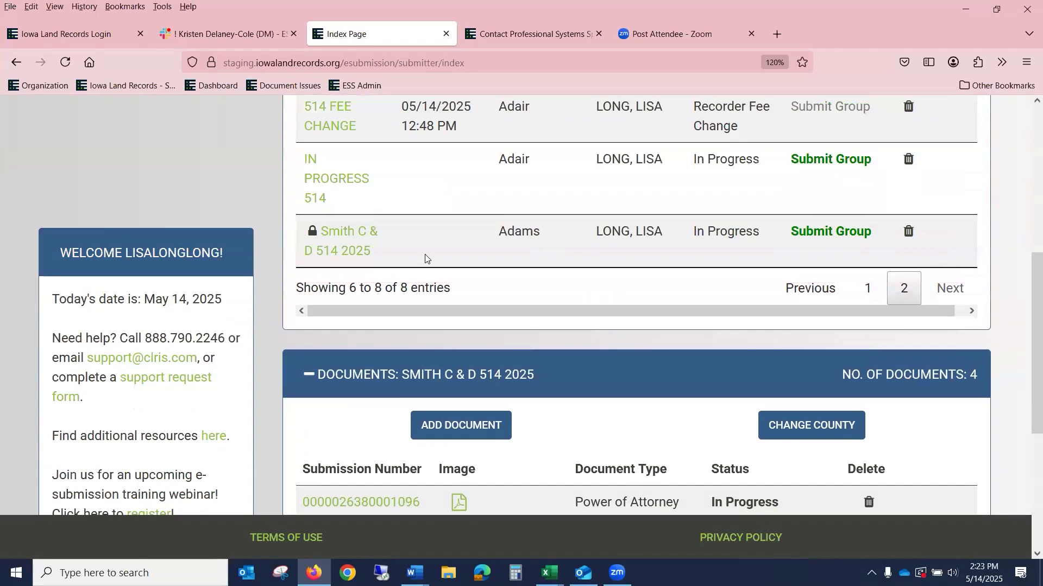
Step: Submit the Smith C & D 514 2025 group, then begin a new submission group
{"action": "left_click", "coordinate": [817, 227]}
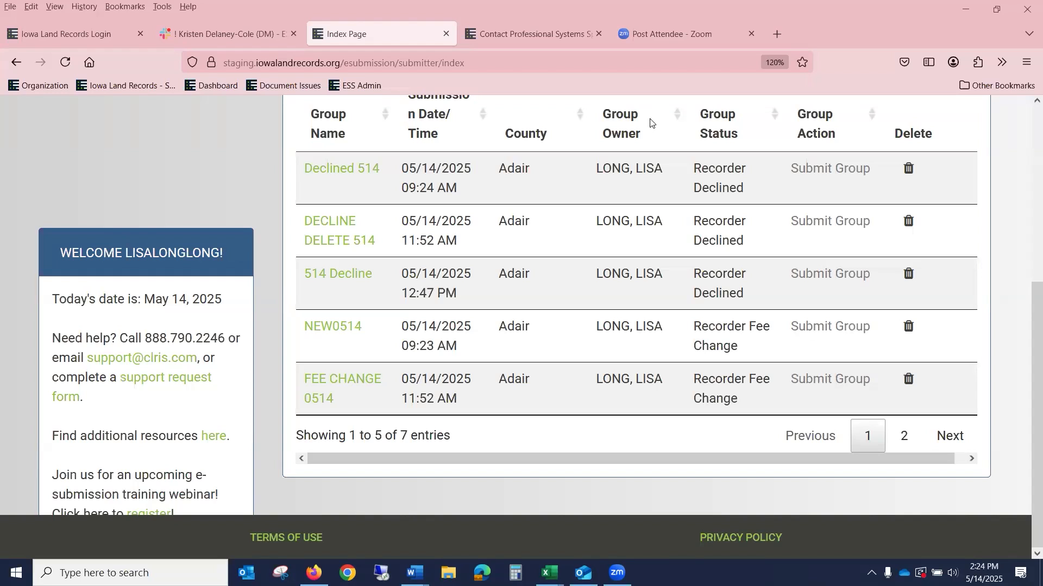
{"action": "scroll", "coordinate": [594, 289], "scroll_direction": "up", "scroll_amount": 5}
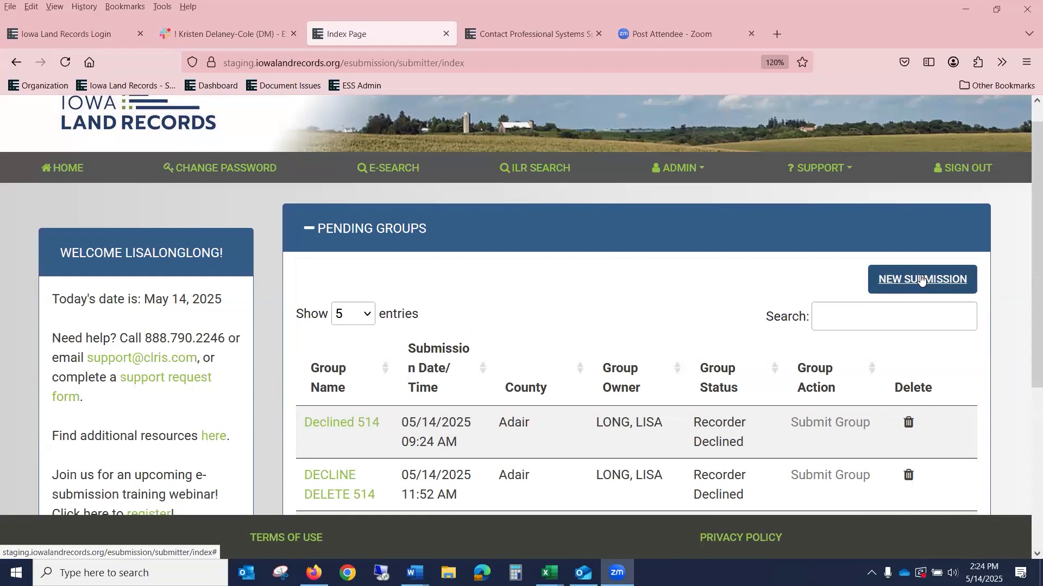
{"action": "left_click", "coordinate": [923, 280]}
Step: Create a new Adair County group named WEBINAR 05142025a
{"action": "left_click", "coordinate": [505, 231]}
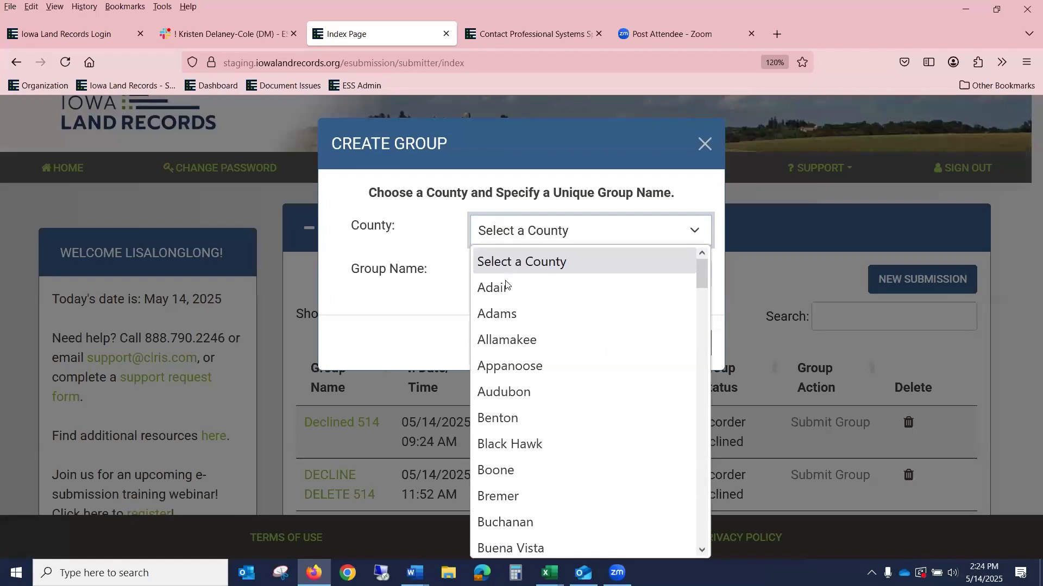
{"action": "left_click", "coordinate": [504, 287]}
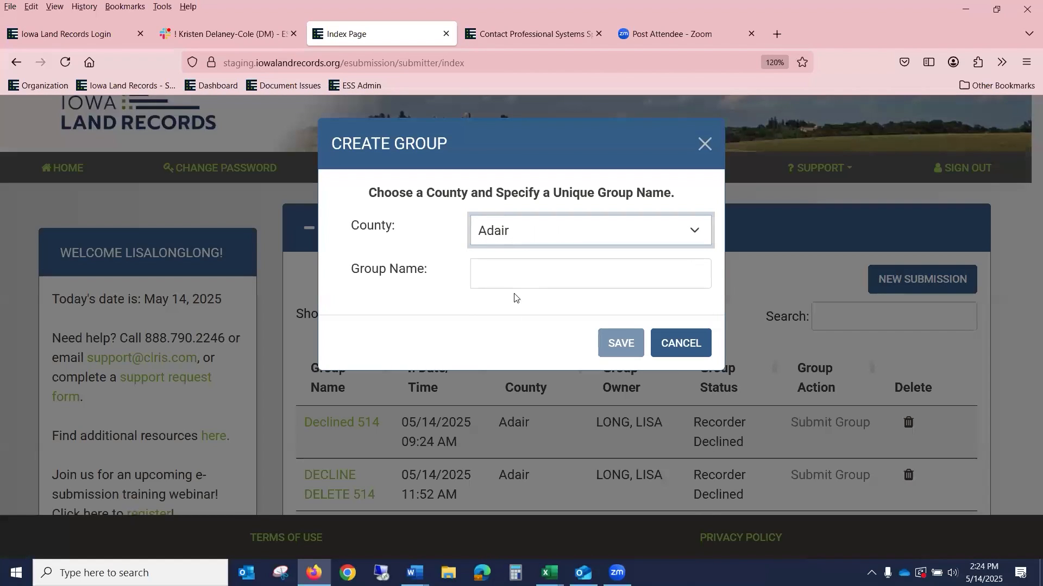
{"action": "left_click", "coordinate": [500, 266]}
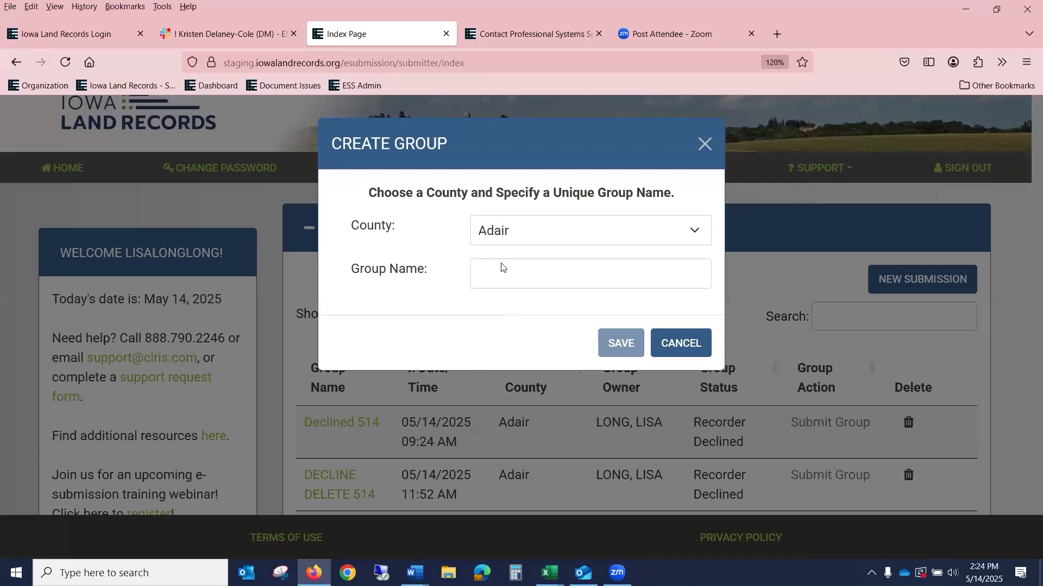
{"action": "left_click", "coordinate": [489, 274]}
{"action": "type", "text": "w"}
{"action": "key", "text": "BackSpace"}
{"action": "type", "text": "W"}
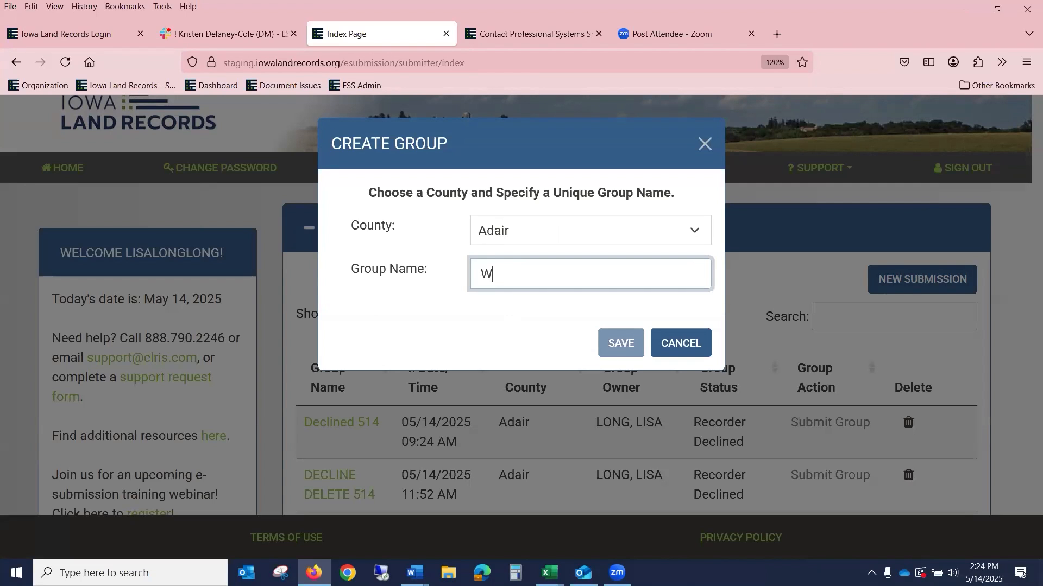
{"action": "type", "text": "EBINAR 05142025a"}
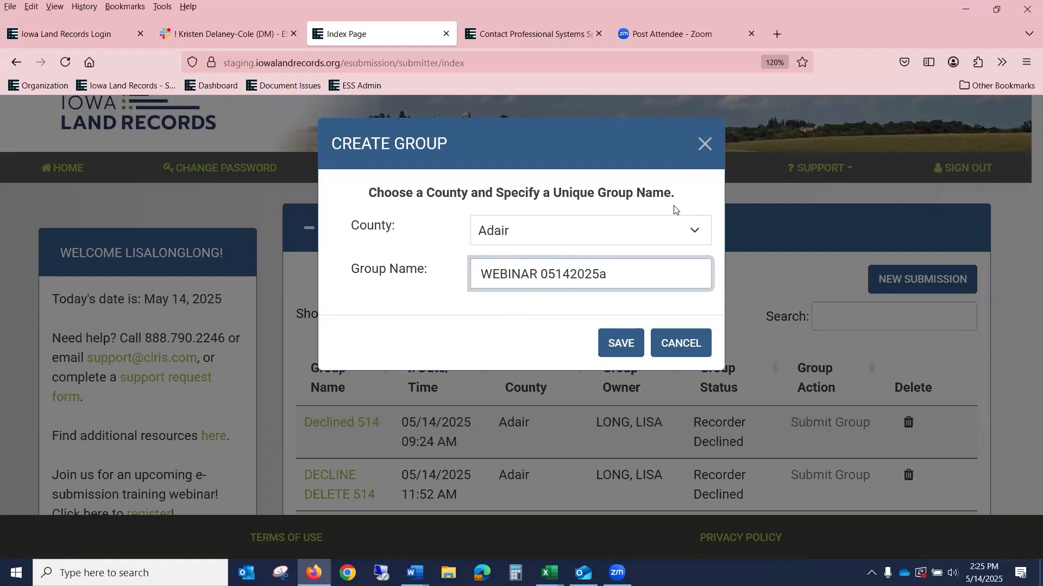
{"action": "left_click", "coordinate": [635, 349]}
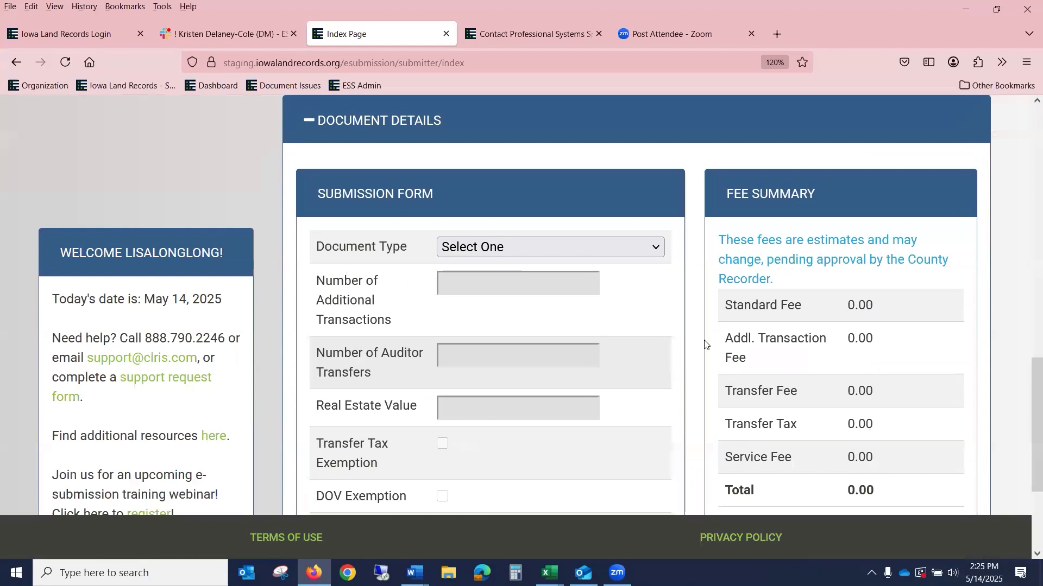
Step: Set the new document's type to Other
{"action": "left_click", "coordinate": [507, 248]}
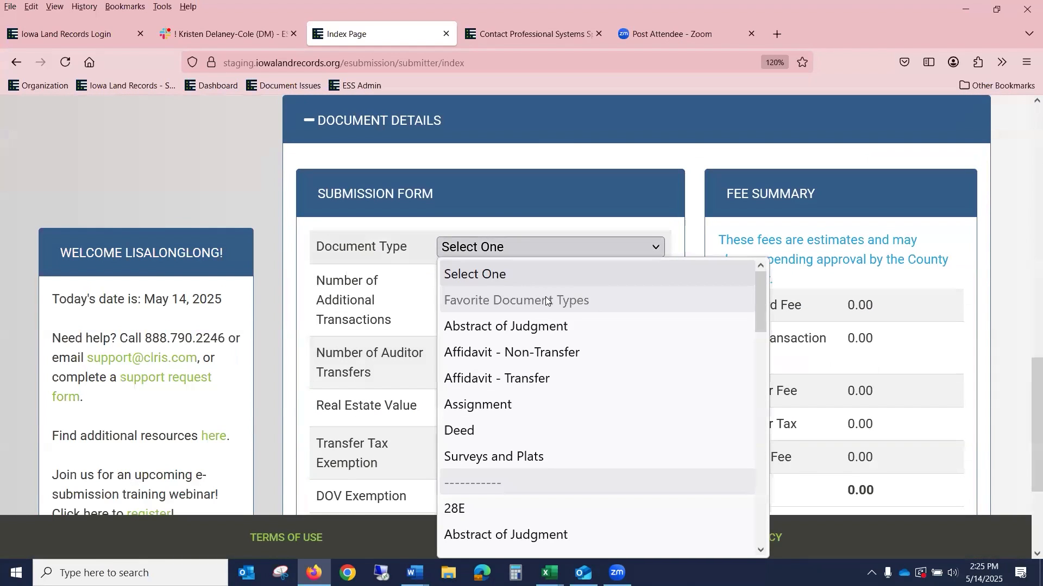
{"action": "scroll", "coordinate": [546, 297], "scroll_direction": "down", "scroll_amount": 8}
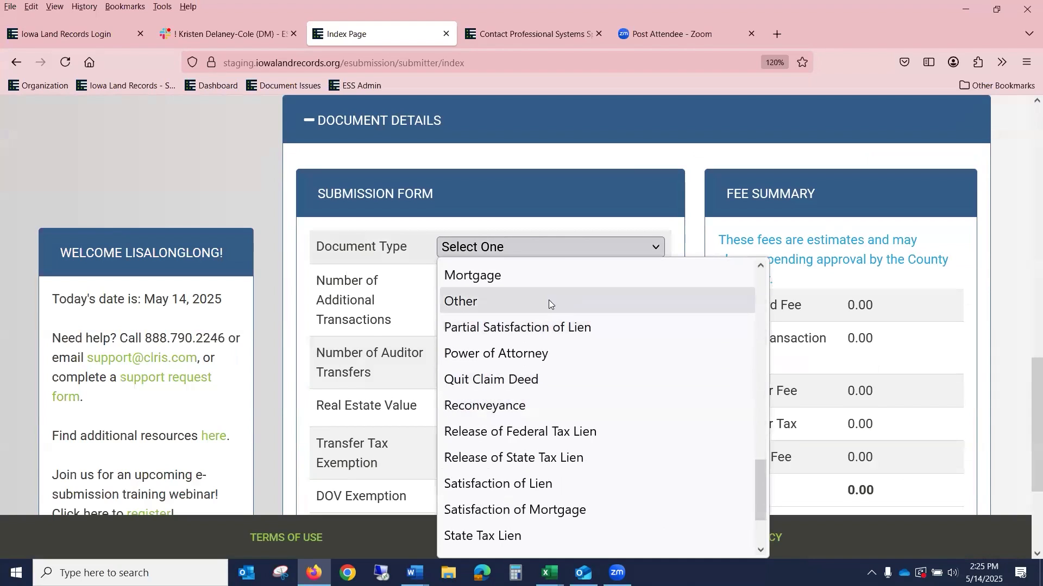
{"action": "left_click", "coordinate": [544, 299]}
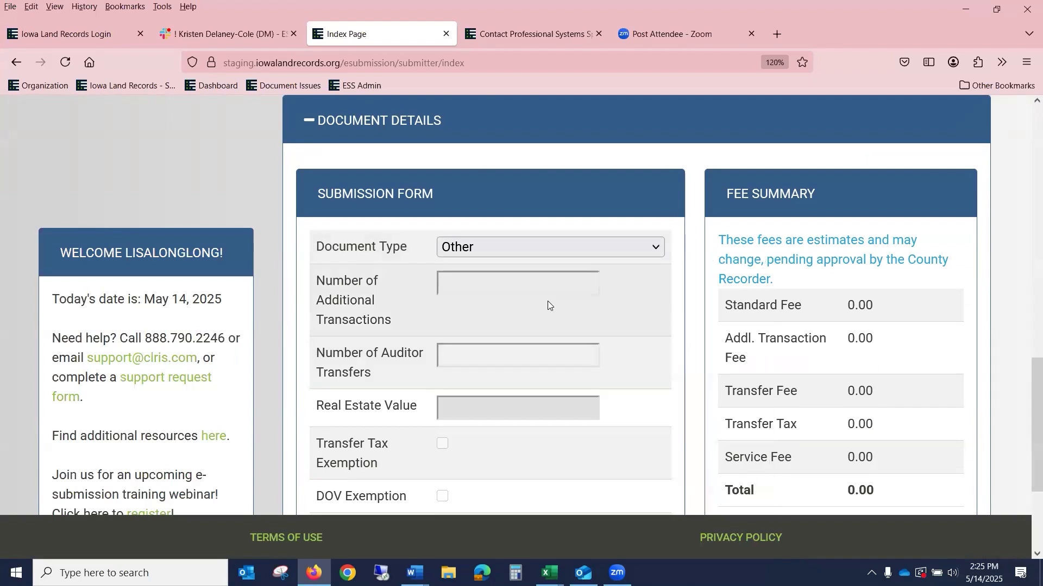
{"action": "left_click", "coordinate": [497, 246]}
{"action": "scroll", "coordinate": [544, 324], "scroll_direction": "down", "scroll_amount": 5}
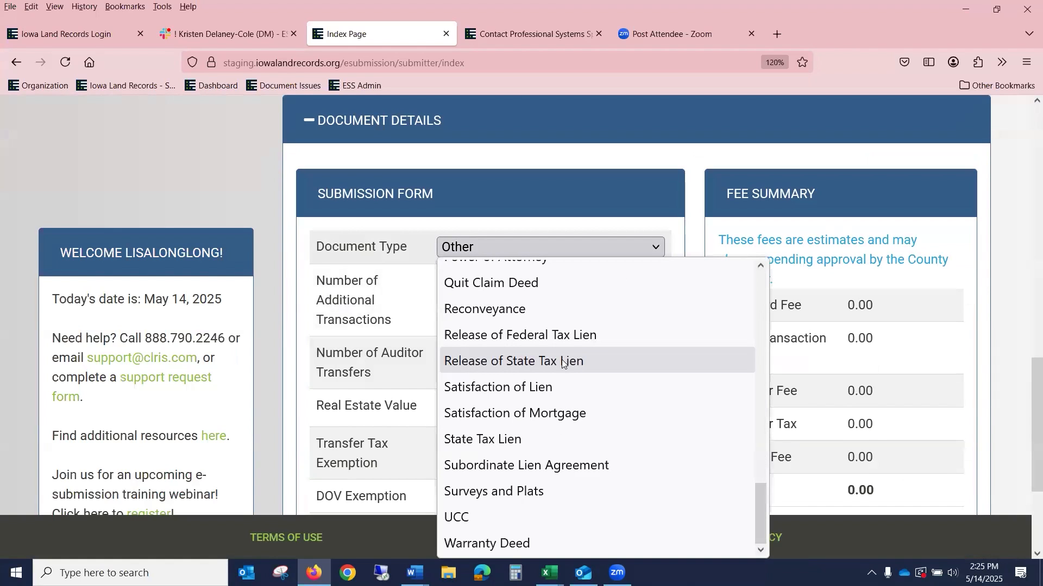
{"action": "scroll", "coordinate": [562, 363], "scroll_direction": "up", "scroll_amount": 2}
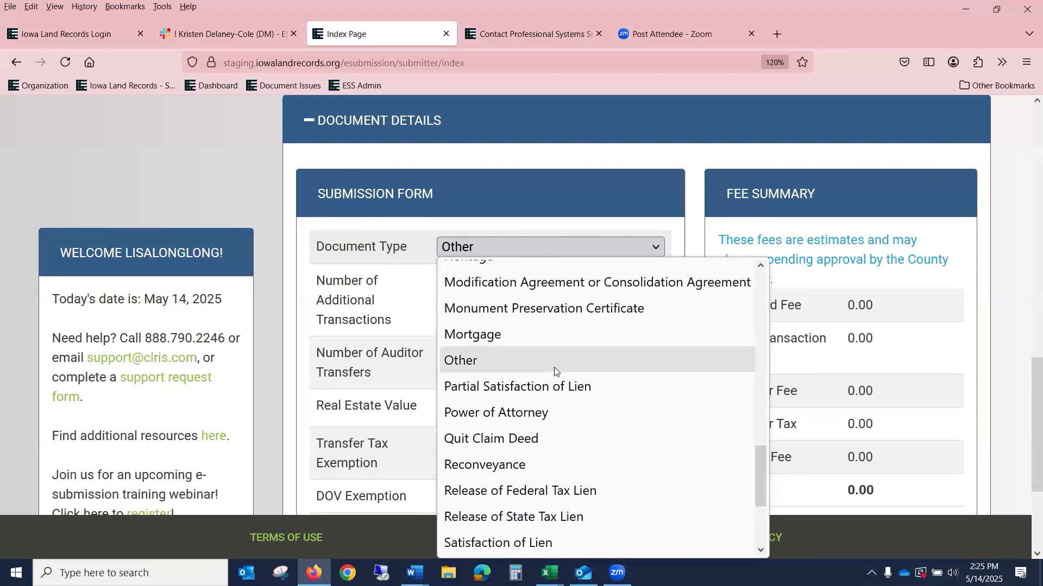
{"action": "left_click", "coordinate": [555, 363]}
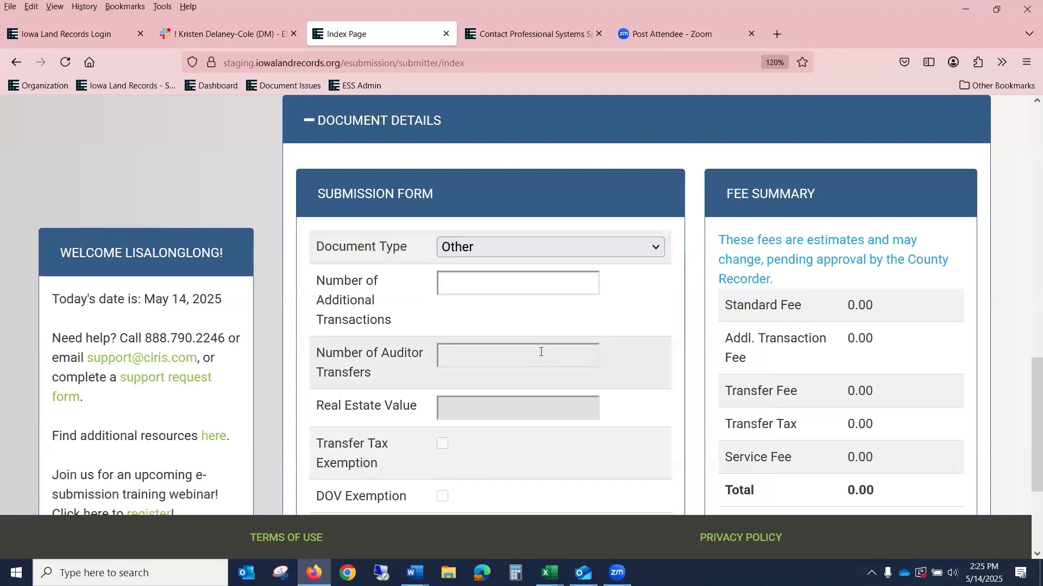
Step: Attach 1QCDLL.pdf as the document image and save the Other document
{"action": "scroll", "coordinate": [549, 343], "scroll_direction": "down", "scroll_amount": 2}
{"action": "scroll", "coordinate": [549, 343], "scroll_direction": "down", "scroll_amount": 2}
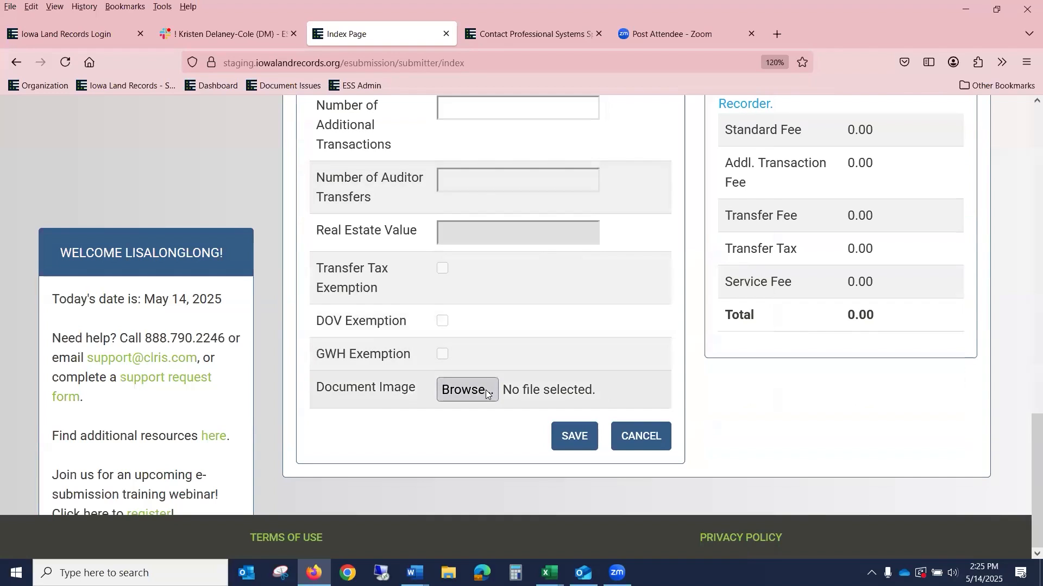
{"action": "left_click", "coordinate": [485, 391]}
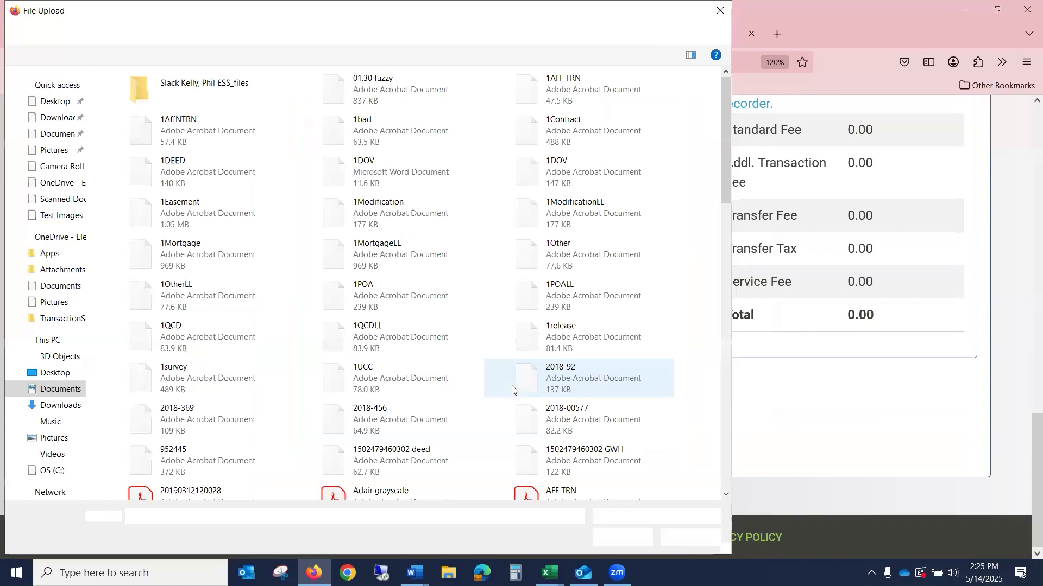
{"action": "left_click", "coordinate": [425, 335]}
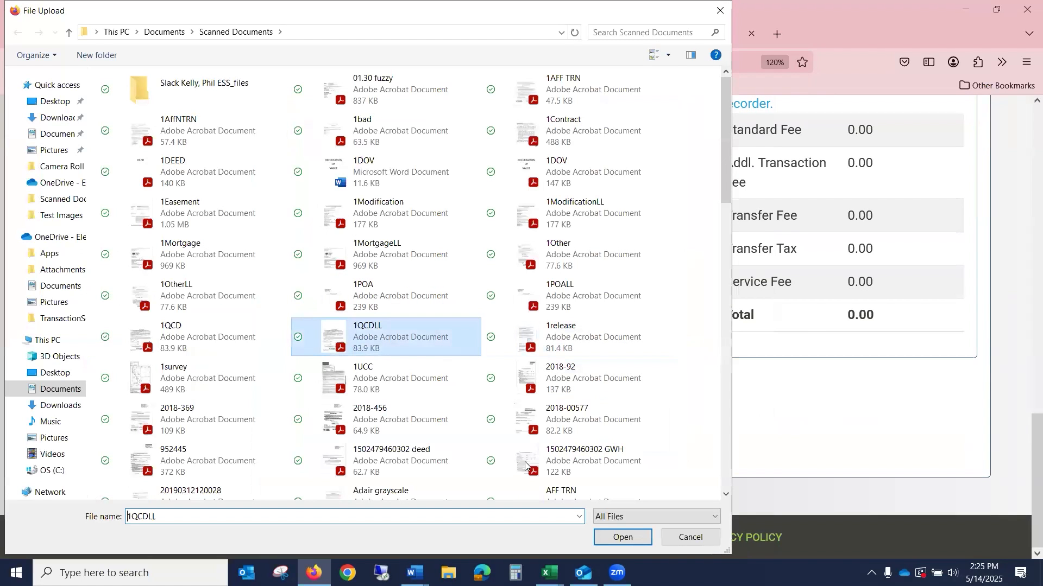
{"action": "left_click", "coordinate": [623, 537]}
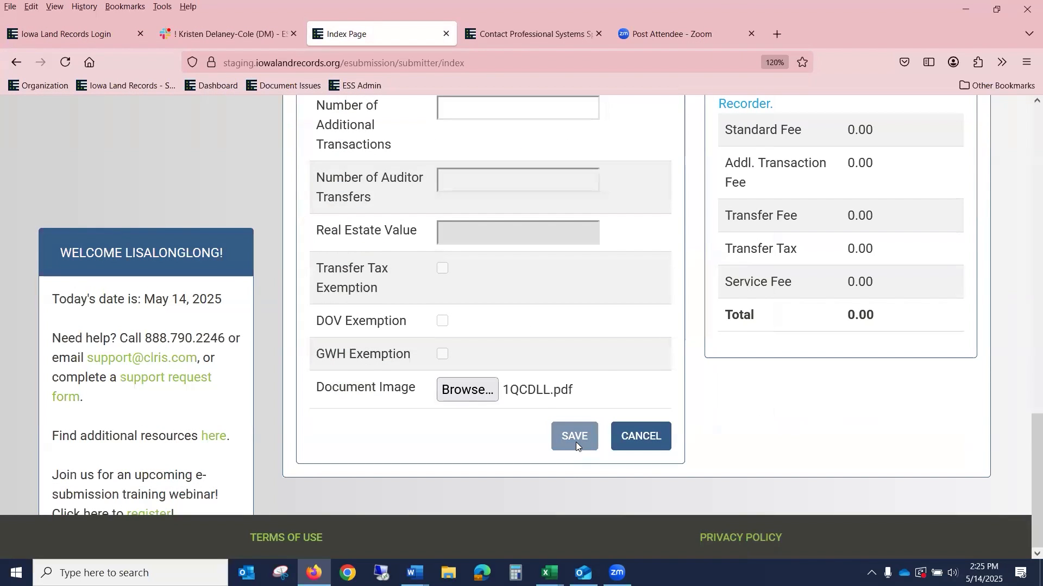
{"action": "left_click", "coordinate": [576, 442]}
Step: Add an Organization grantor named CITY OF JOHNSTON and save the party
{"action": "left_click", "coordinate": [525, 351]}
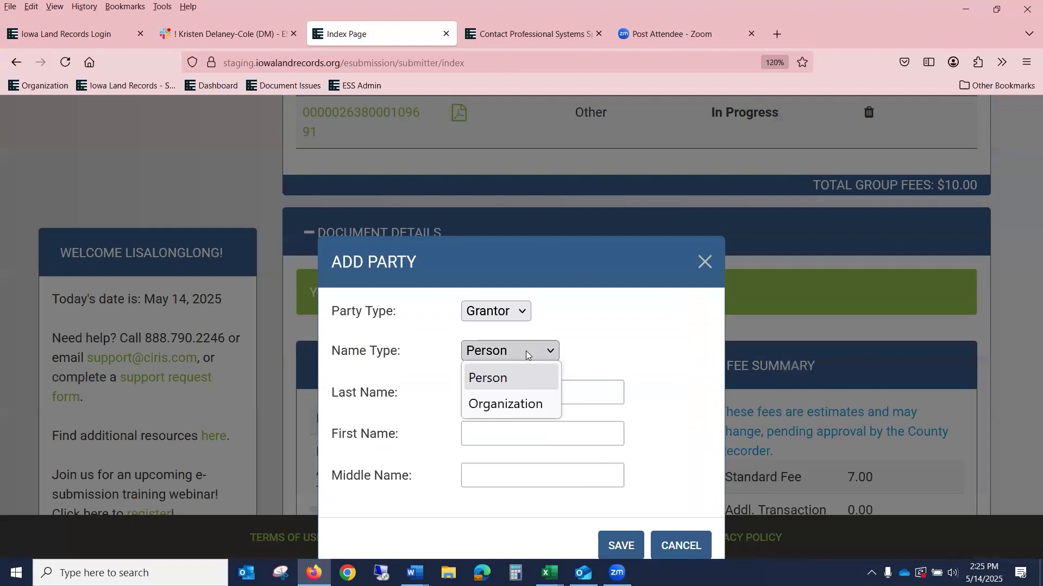
{"action": "left_click", "coordinate": [528, 408]}
{"action": "left_click", "coordinate": [524, 404]}
{"action": "type", "text": "CITY O FJO"}
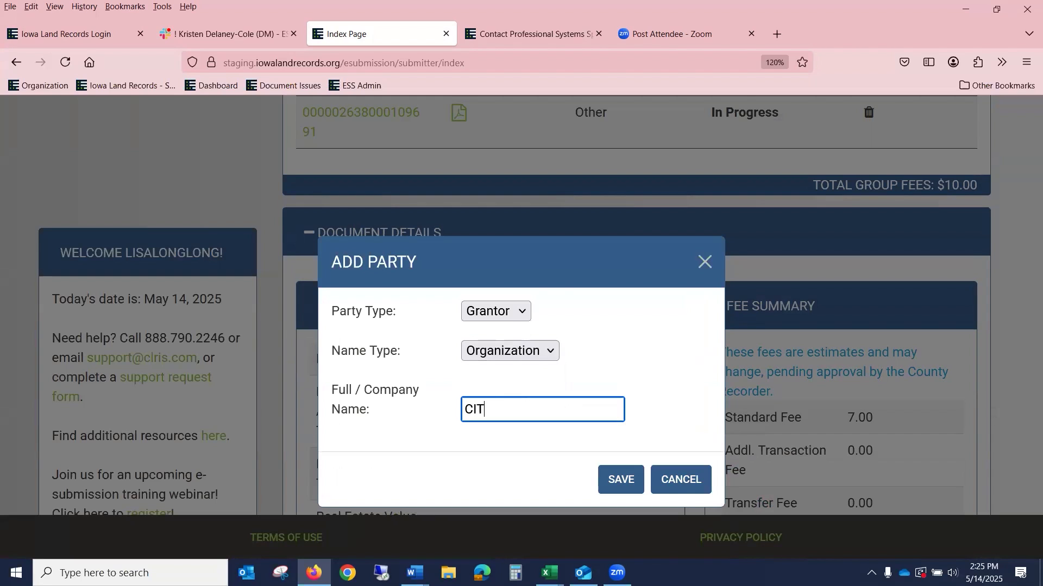
{"action": "key", "text": "BackSpace"}
{"action": "key", "text": "BackSpace"}
{"action": "key", "text": "BackSpace"}
{"action": "key", "text": "BackSpace"}
{"action": "type", "text": "F JOH"}
{"action": "key", "text": "BackSpace"}
{"action": "type", "text": "HNSTON"}
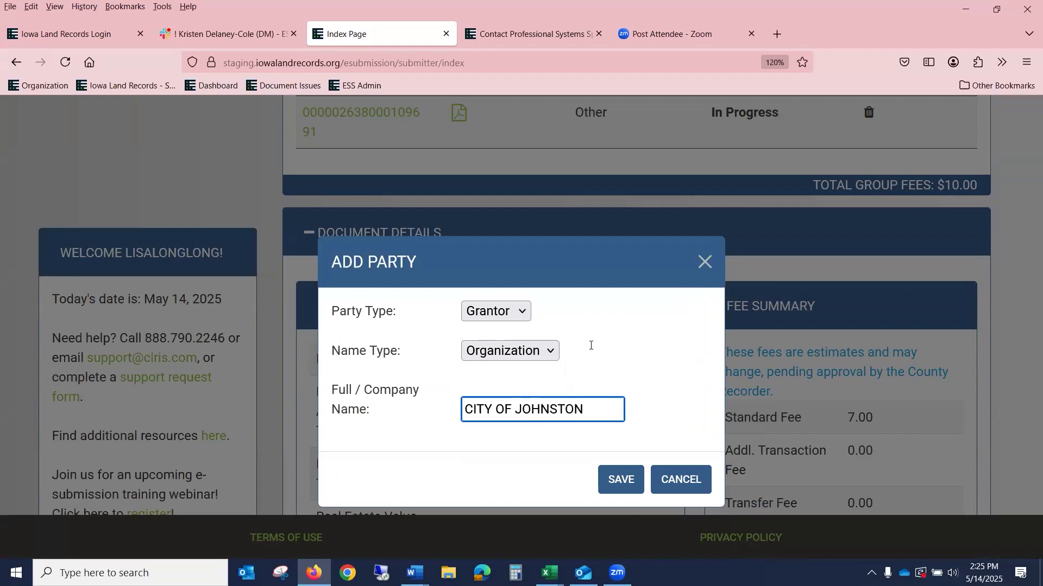
{"action": "left_click", "coordinate": [618, 481]}
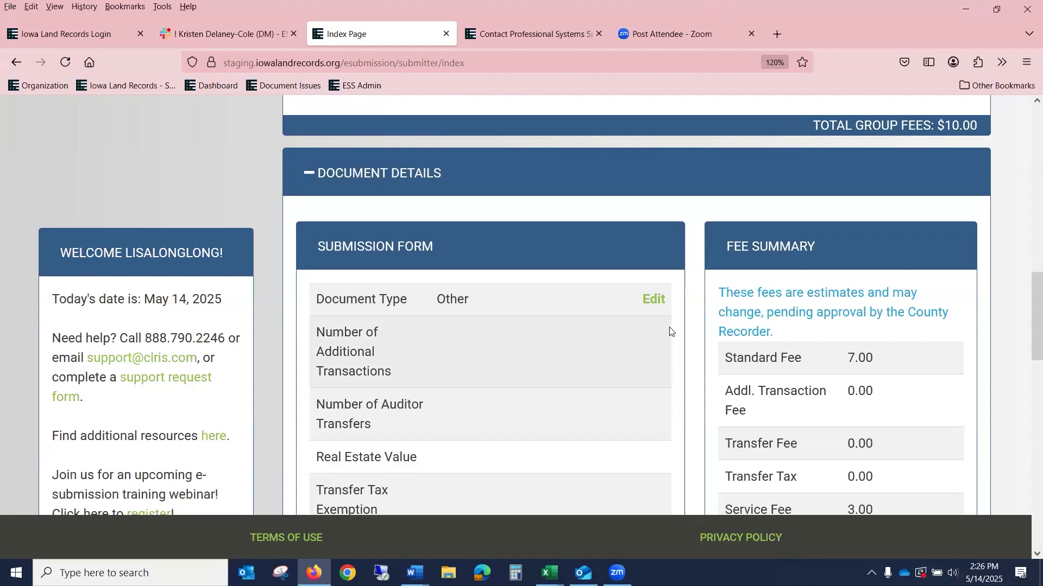
{"action": "scroll", "coordinate": [670, 332], "scroll_direction": "up", "scroll_amount": 5}
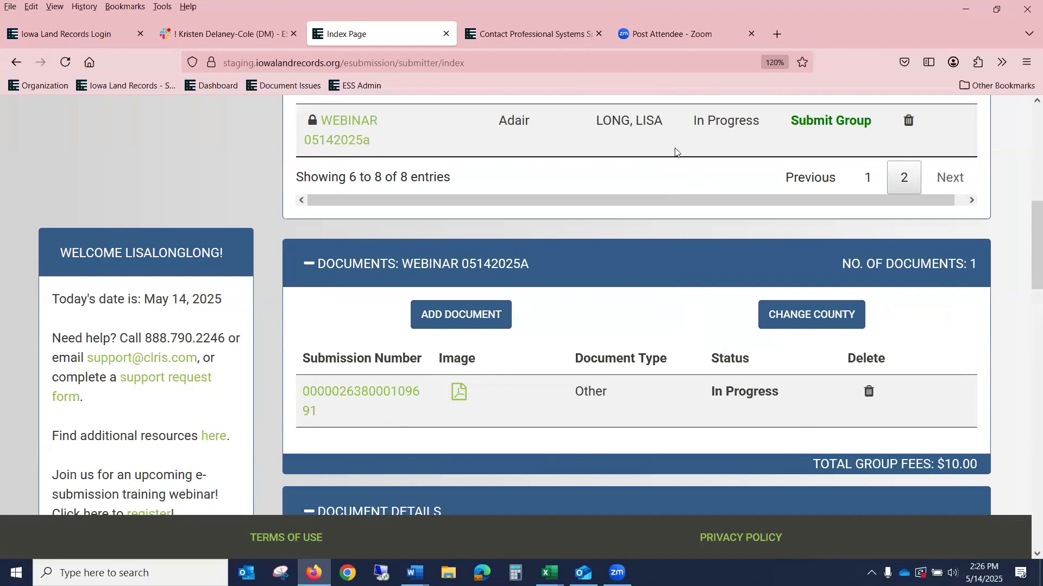
{"action": "scroll", "coordinate": [492, 320], "scroll_direction": "down", "scroll_amount": 3}
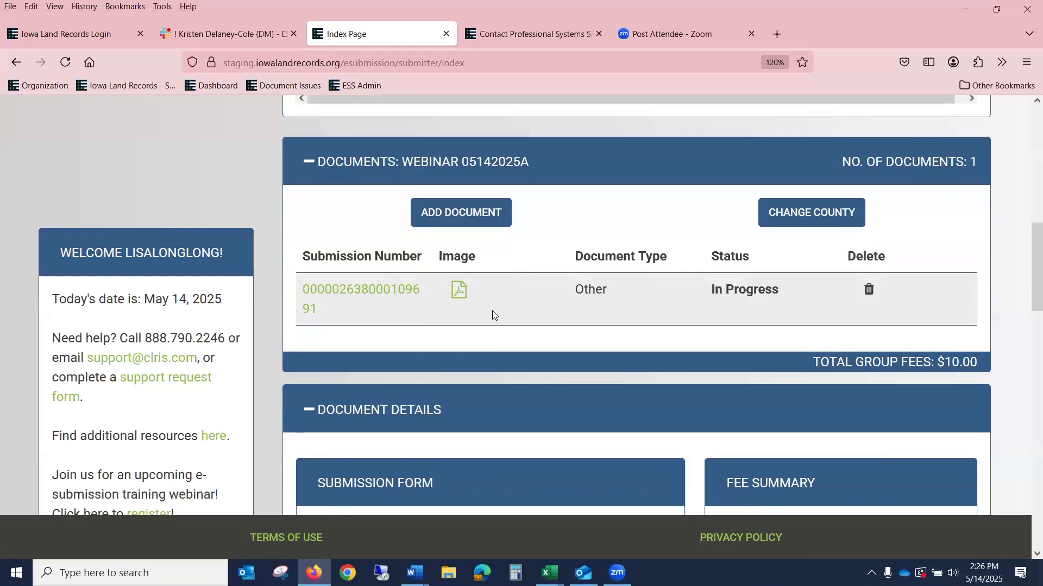
{"action": "scroll", "coordinate": [482, 196], "scroll_direction": "down", "scroll_amount": 5}
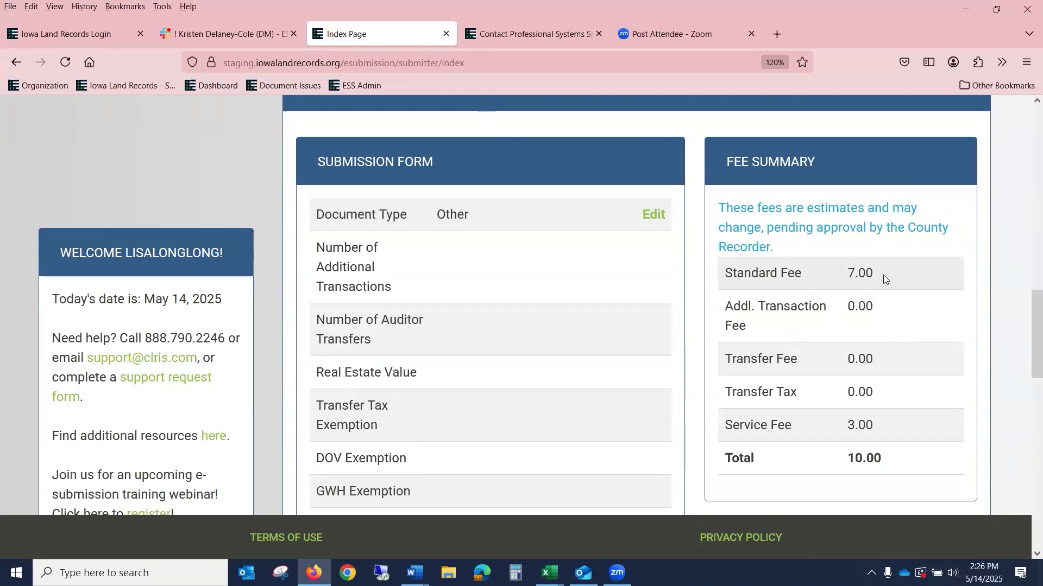
{"action": "scroll", "coordinate": [878, 279], "scroll_direction": "down", "scroll_amount": 3}
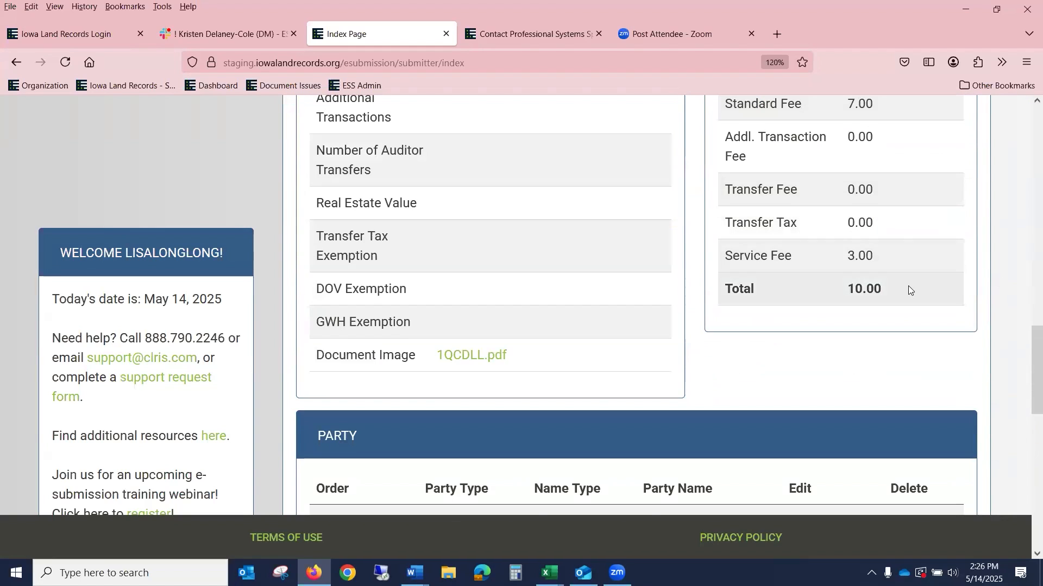
{"action": "scroll", "coordinate": [908, 285], "scroll_direction": "down", "scroll_amount": 3}
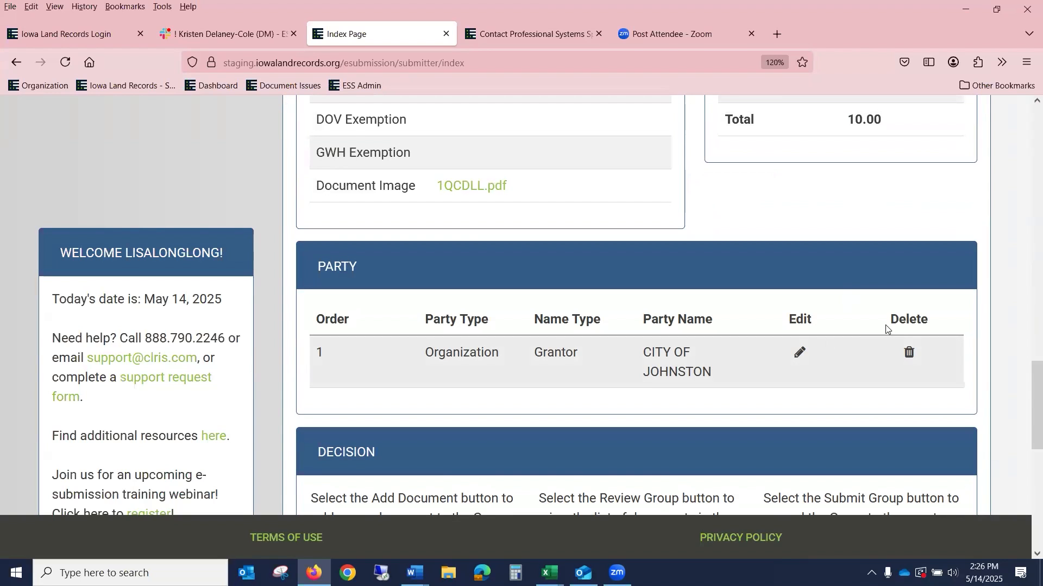
{"action": "scroll", "coordinate": [889, 323], "scroll_direction": "up", "scroll_amount": 10}
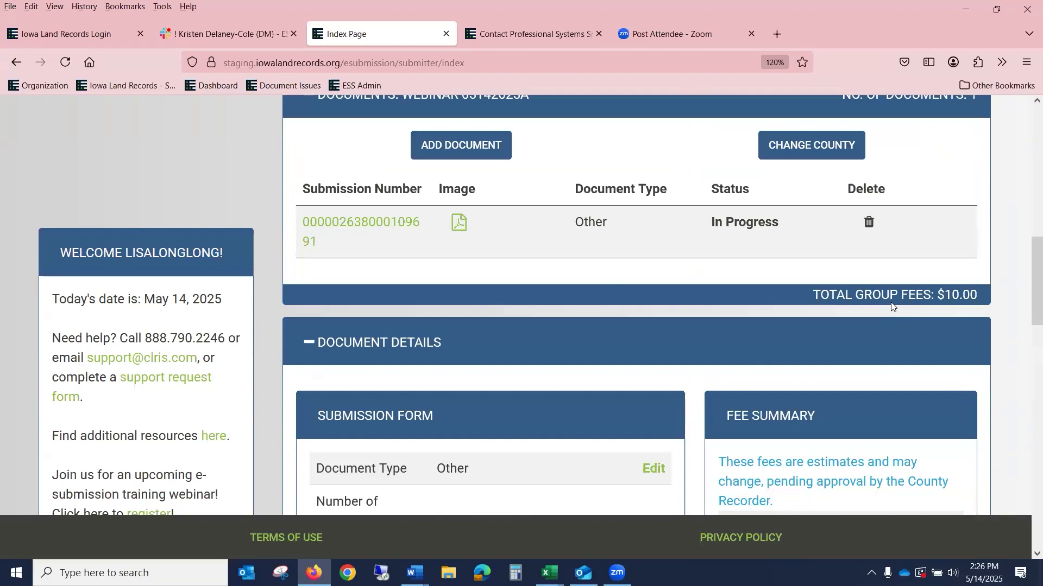
{"action": "scroll", "coordinate": [587, 207], "scroll_direction": "up", "scroll_amount": 5}
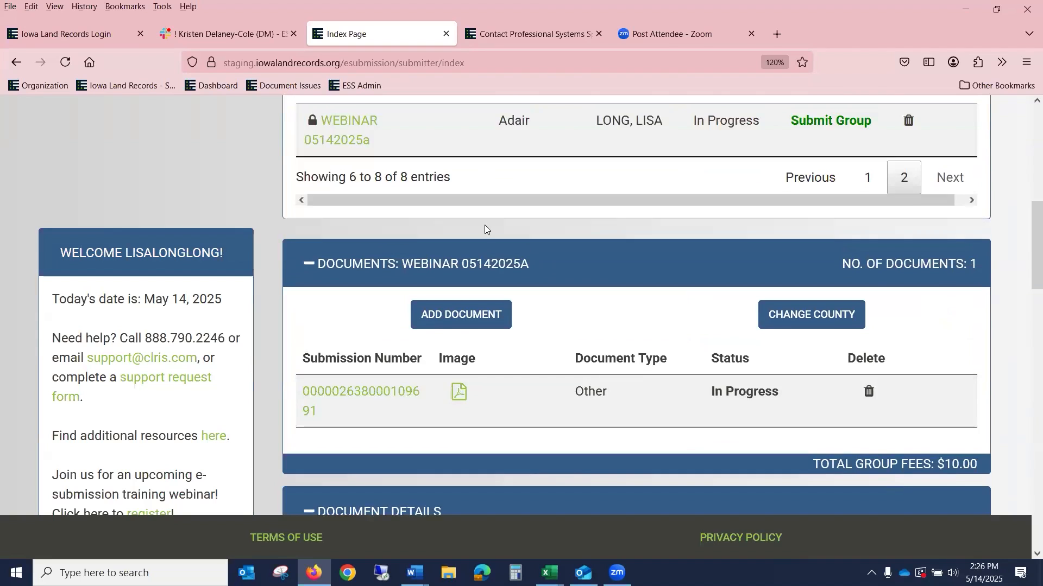
{"action": "scroll", "coordinate": [472, 260], "scroll_direction": "down", "scroll_amount": 3}
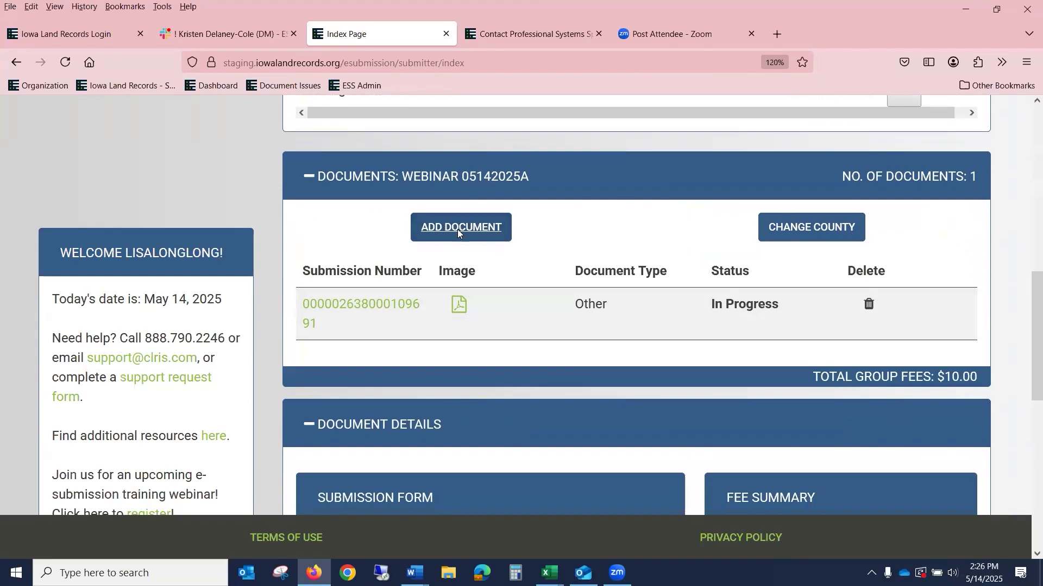
{"action": "scroll", "coordinate": [457, 229], "scroll_direction": "down", "scroll_amount": 5}
Step: Set the new document's type to Surveys and Plats
{"action": "left_click", "coordinate": [457, 249]}
{"action": "key", "text": "Down"}
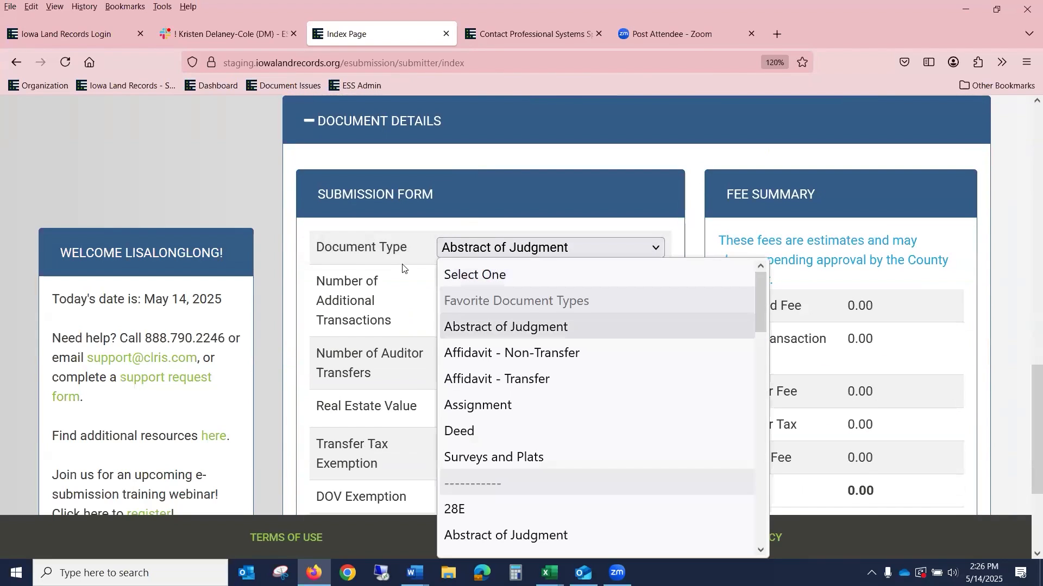
{"action": "left_click", "coordinate": [494, 459]}
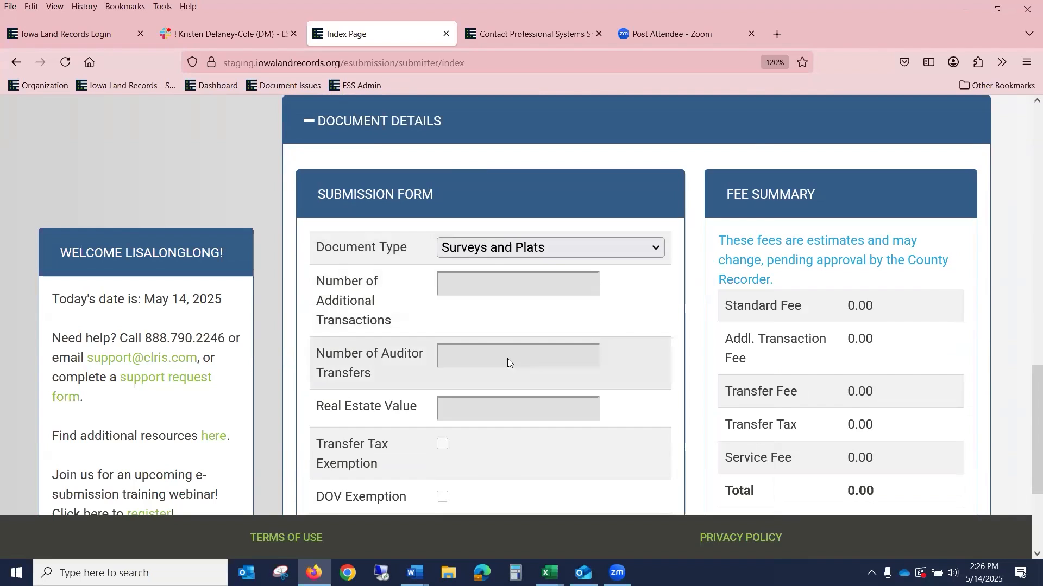
Step: Attach 2018-92.pdf as the document image and save the Surveys and Plats document
{"action": "scroll", "coordinate": [558, 356], "scroll_direction": "down", "scroll_amount": 3}
{"action": "scroll", "coordinate": [552, 414], "scroll_direction": "up", "scroll_amount": 3}
{"action": "scroll", "coordinate": [556, 353], "scroll_direction": "down", "scroll_amount": 2}
{"action": "scroll", "coordinate": [556, 353], "scroll_direction": "down", "scroll_amount": 2}
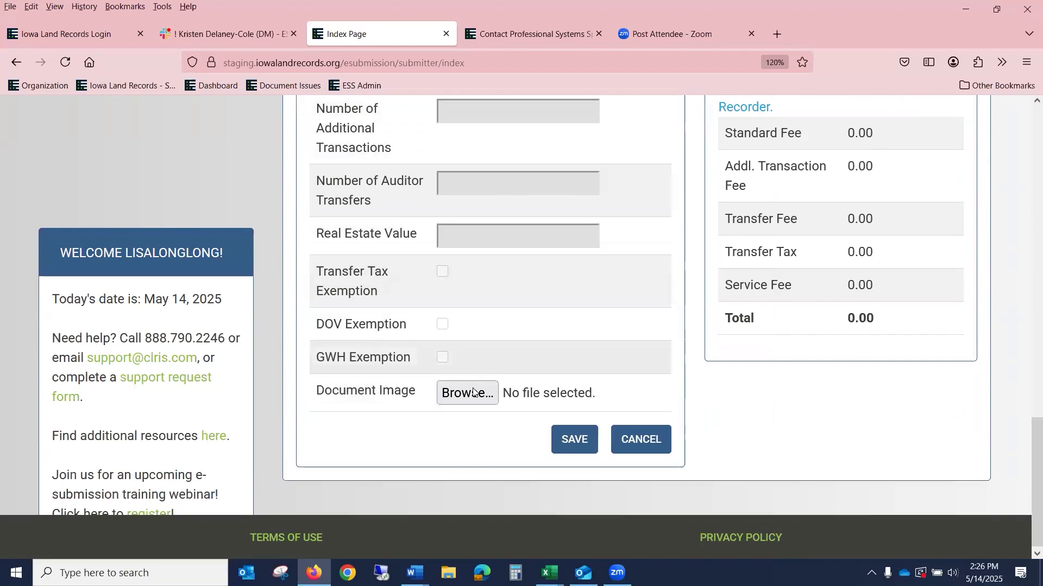
{"action": "left_click", "coordinate": [465, 394]}
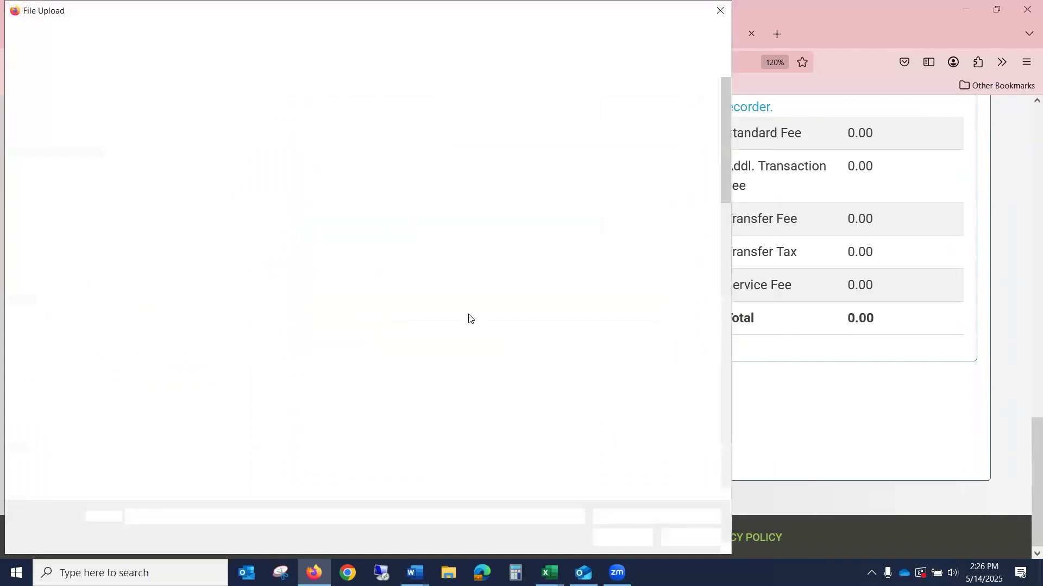
{"action": "left_click", "coordinate": [564, 380]}
{"action": "left_click", "coordinate": [623, 538]}
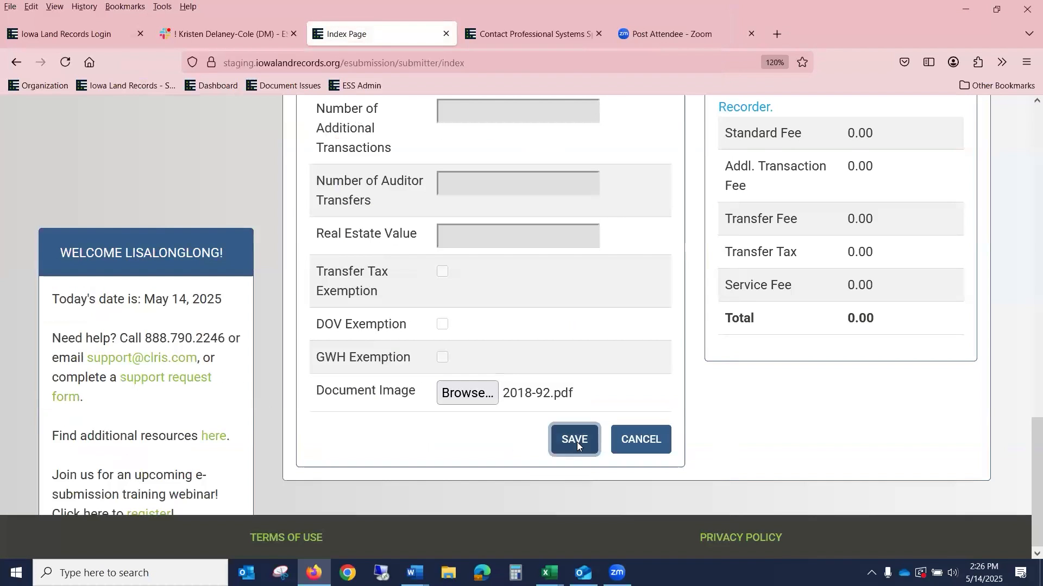
{"action": "left_click", "coordinate": [568, 444]}
{"action": "scroll", "coordinate": [901, 265], "scroll_direction": "down", "scroll_amount": 5}
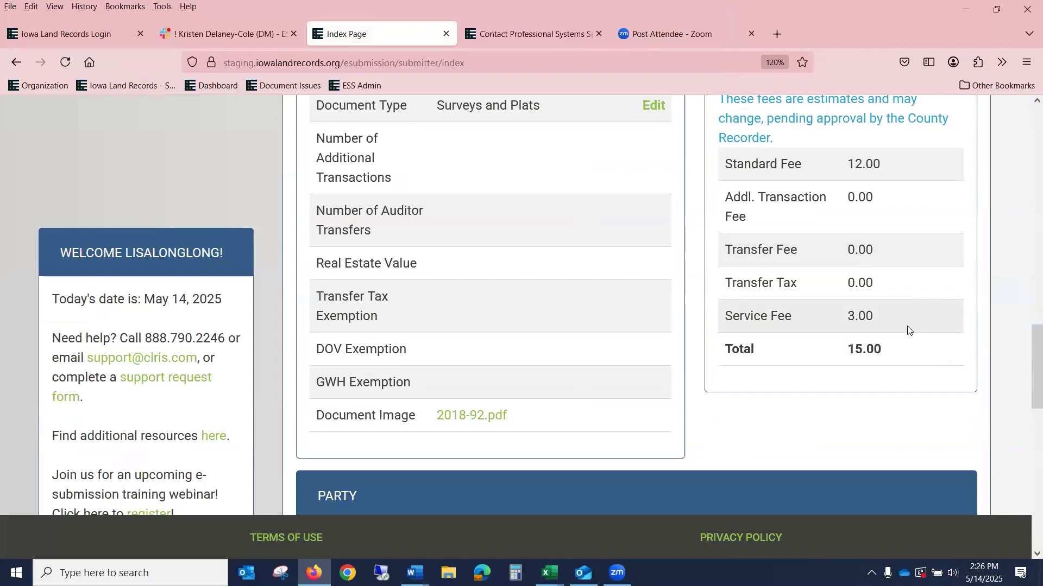
{"action": "scroll", "coordinate": [908, 326], "scroll_direction": "up", "scroll_amount": 5}
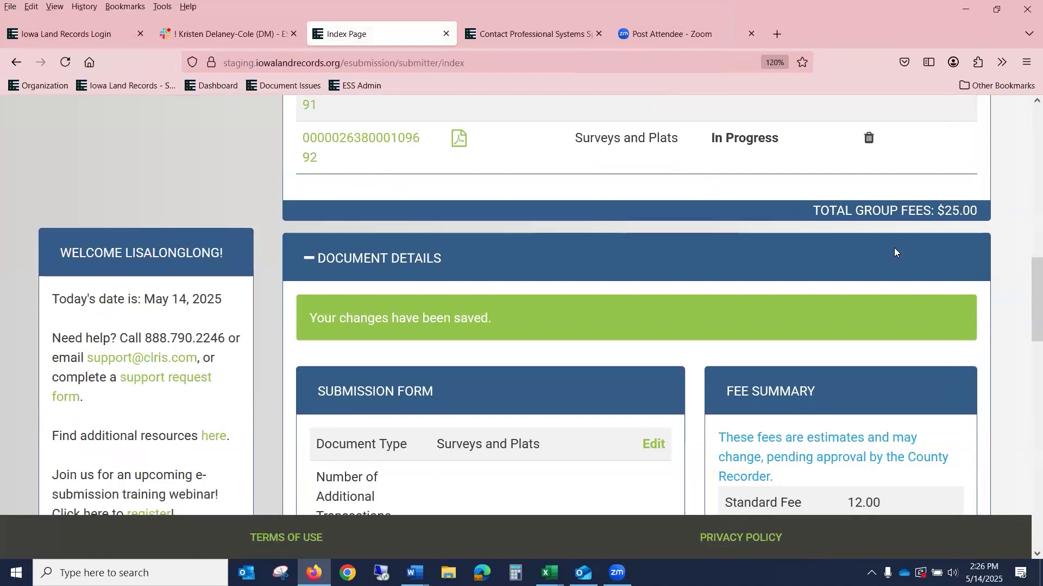
{"action": "scroll", "coordinate": [893, 248], "scroll_direction": "down", "scroll_amount": 2}
{"action": "scroll", "coordinate": [861, 256], "scroll_direction": "up", "scroll_amount": 3}
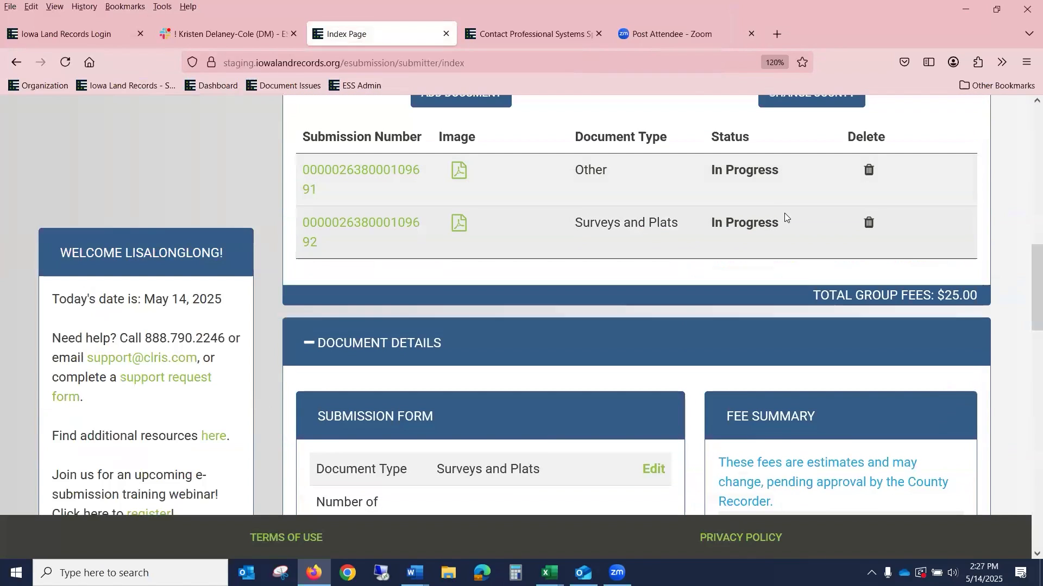
Step: Submit the WEBINAR 05142025a group from its row in the pending groups table
{"action": "scroll", "coordinate": [787, 223], "scroll_direction": "up", "scroll_amount": 4}
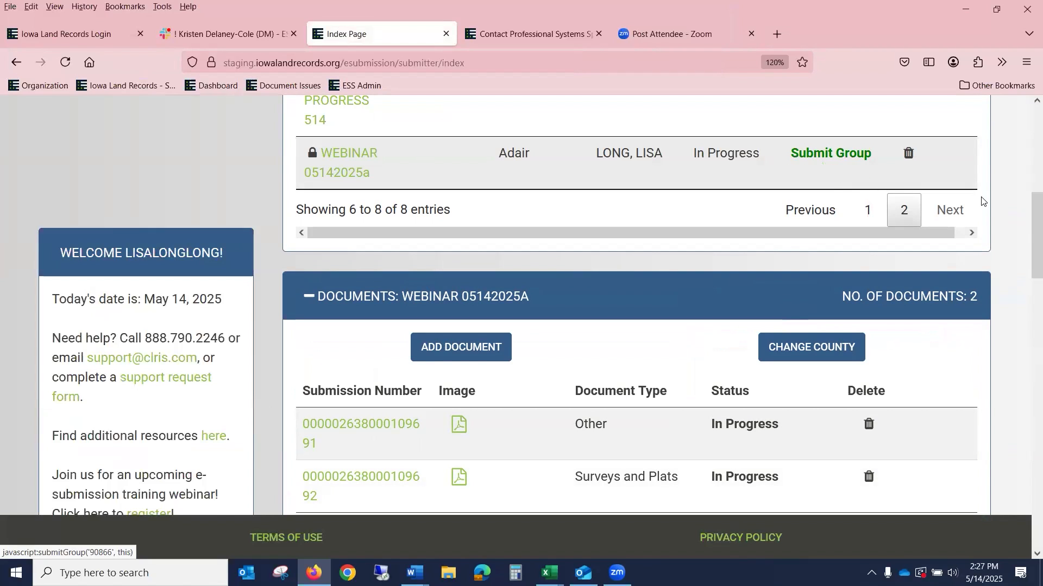
{"action": "scroll", "coordinate": [1002, 197], "scroll_direction": "up", "scroll_amount": 5}
{"action": "scroll", "coordinate": [1002, 197], "scroll_direction": "down", "scroll_amount": 1}
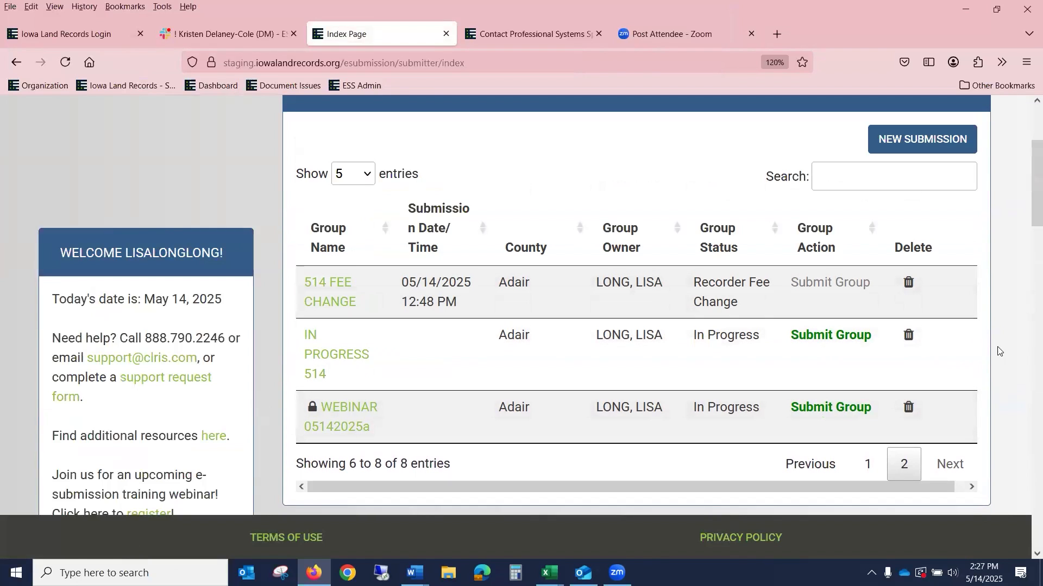
{"action": "left_click", "coordinate": [834, 411]}
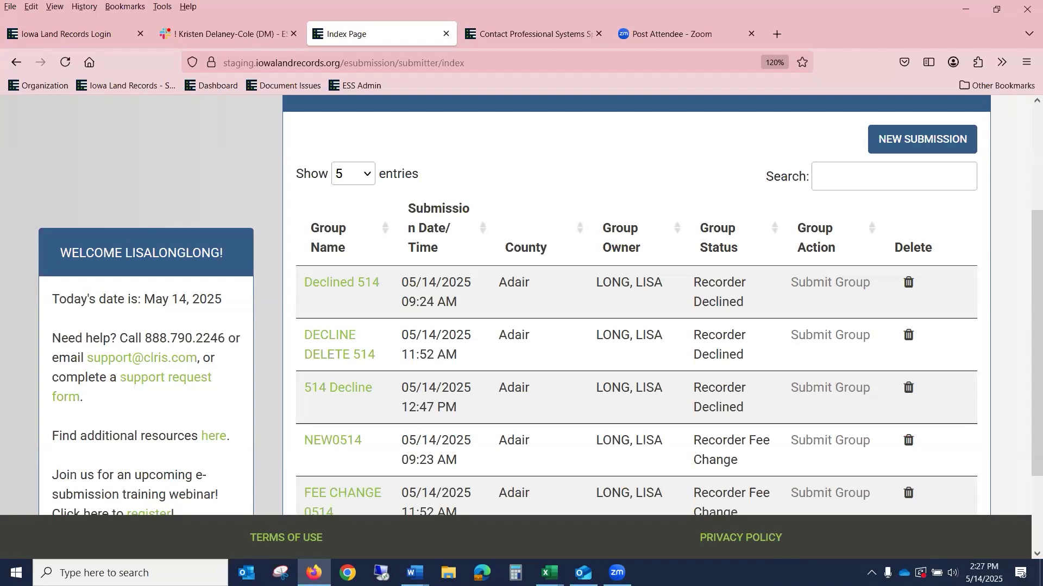
{"action": "left_click", "coordinate": [617, 573]}
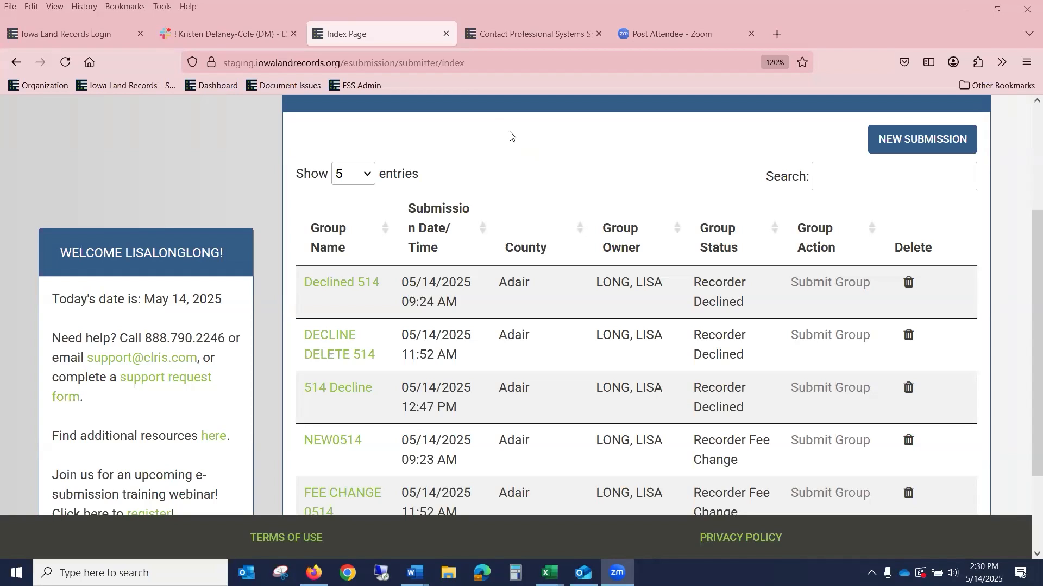
Step: Open the Declined 514 group to list its three documents: one approved, two declined, $110.00 fees
{"action": "scroll", "coordinate": [508, 196], "scroll_direction": "up", "scroll_amount": 2}
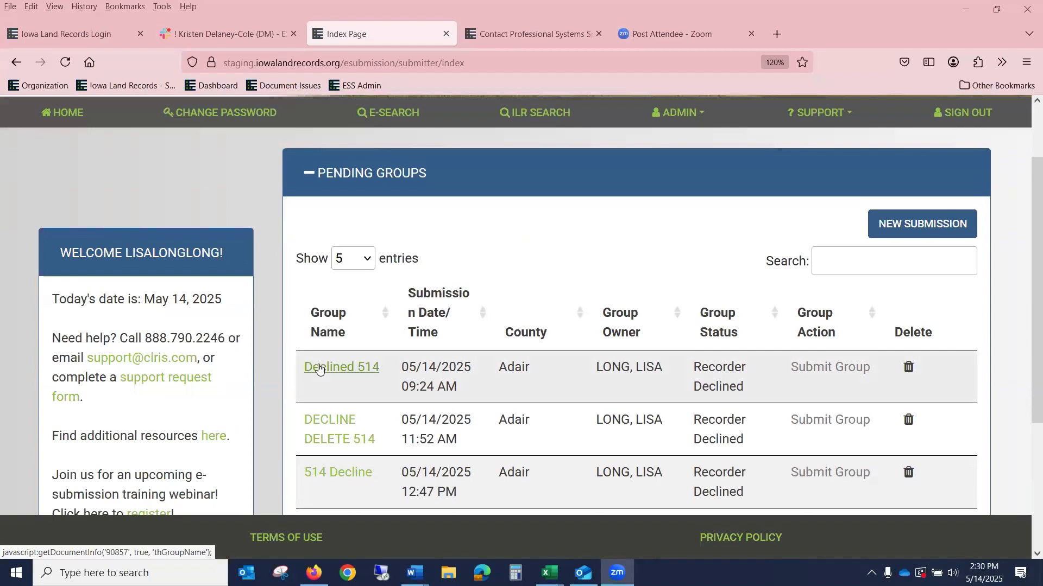
{"action": "left_click", "coordinate": [319, 368]}
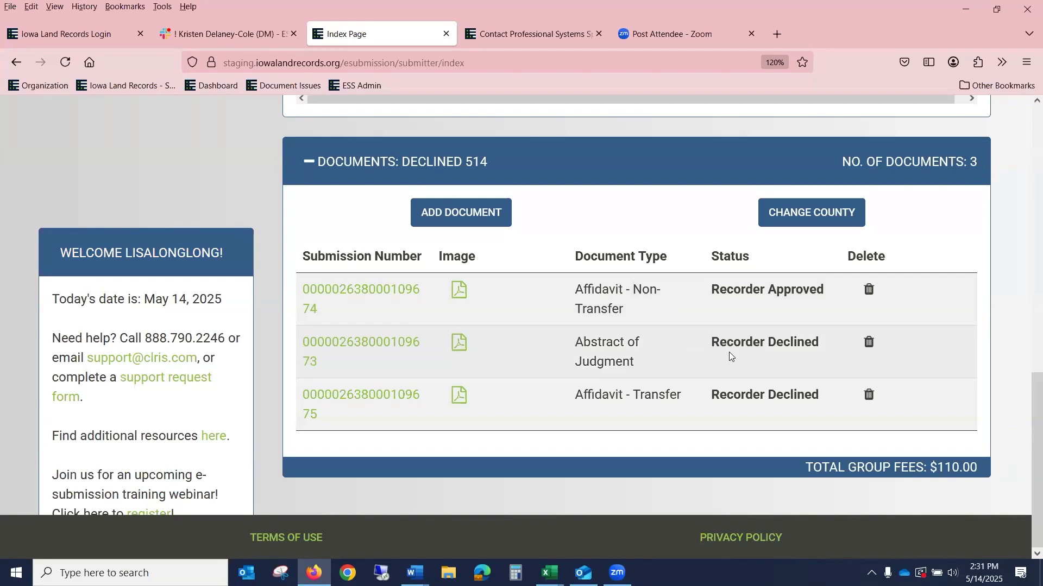
Step: Review the declined Abstract of Judgment's details and history, then edit its submission form (image 1DEED.pdf)
{"action": "left_click", "coordinate": [381, 341]}
{"action": "scroll", "coordinate": [428, 333], "scroll_direction": "down", "scroll_amount": 10}
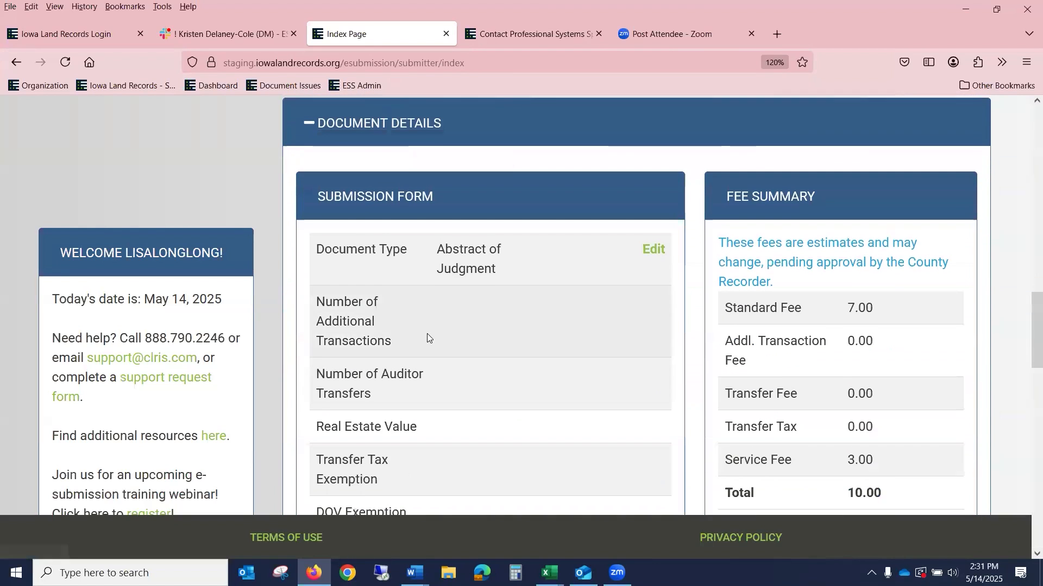
{"action": "scroll", "coordinate": [431, 334], "scroll_direction": "down", "scroll_amount": 7}
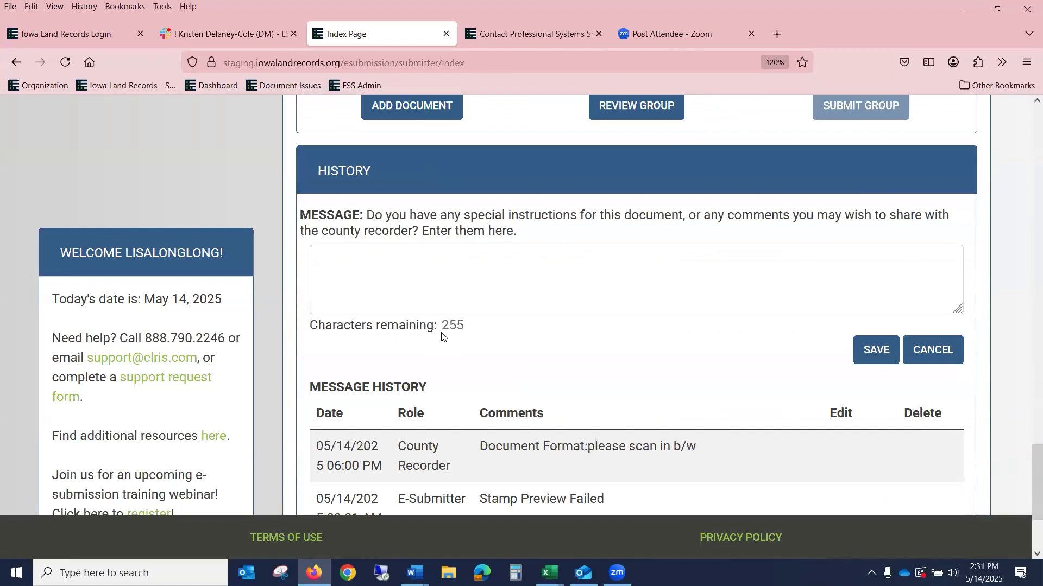
{"action": "scroll", "coordinate": [441, 333], "scroll_direction": "down", "scroll_amount": 3}
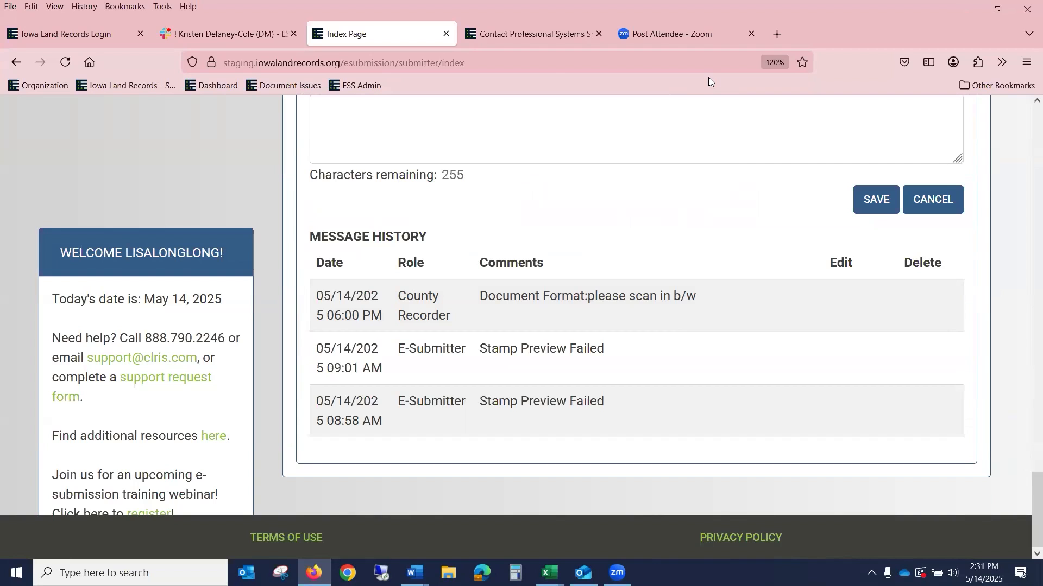
{"action": "scroll", "coordinate": [824, 295], "scroll_direction": "up", "scroll_amount": 8}
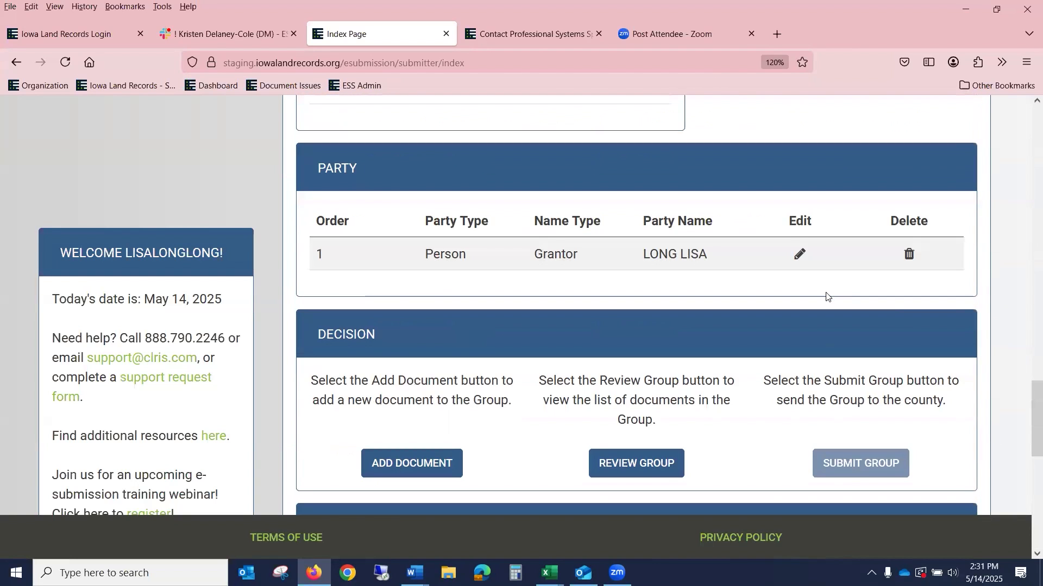
{"action": "scroll", "coordinate": [826, 296], "scroll_direction": "up", "scroll_amount": 6}
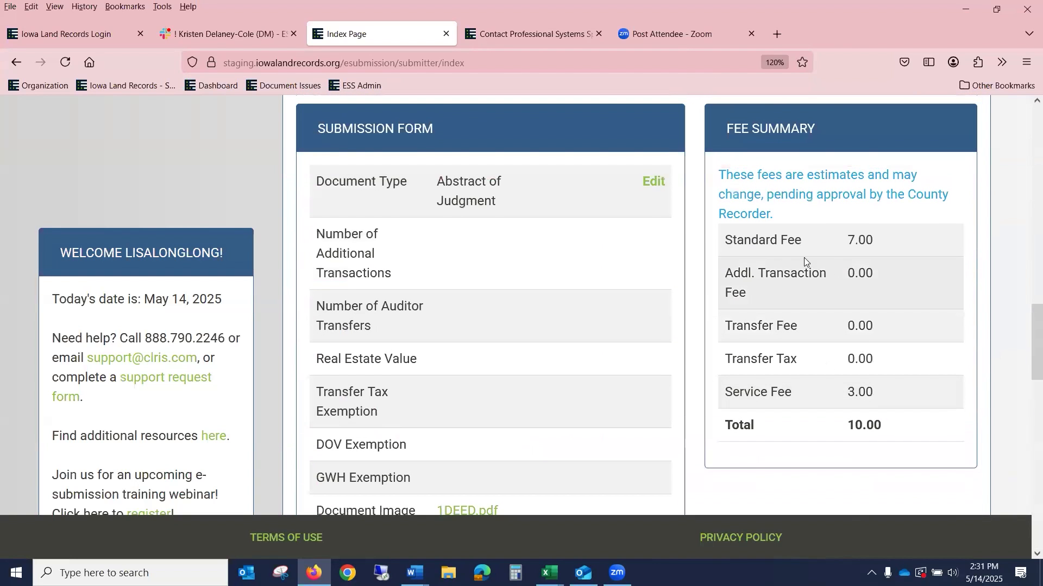
{"action": "left_click", "coordinate": [657, 183]}
{"action": "scroll", "coordinate": [639, 255], "scroll_direction": "down", "scroll_amount": 6}
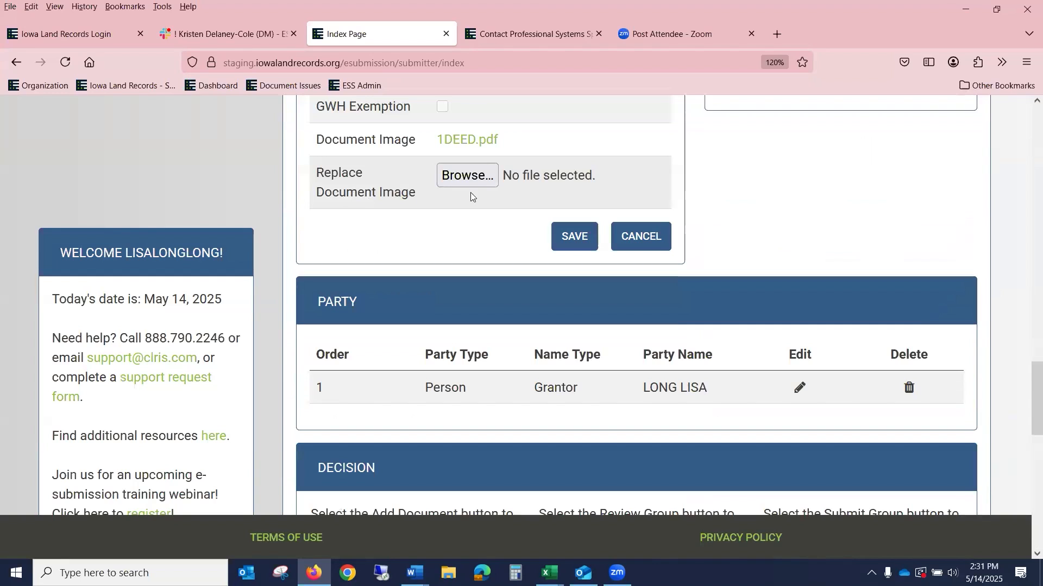
Step: Choose 1Mortgage.pdf as the Abstract of Judgment's replacement document image
{"action": "left_click", "coordinate": [468, 176]}
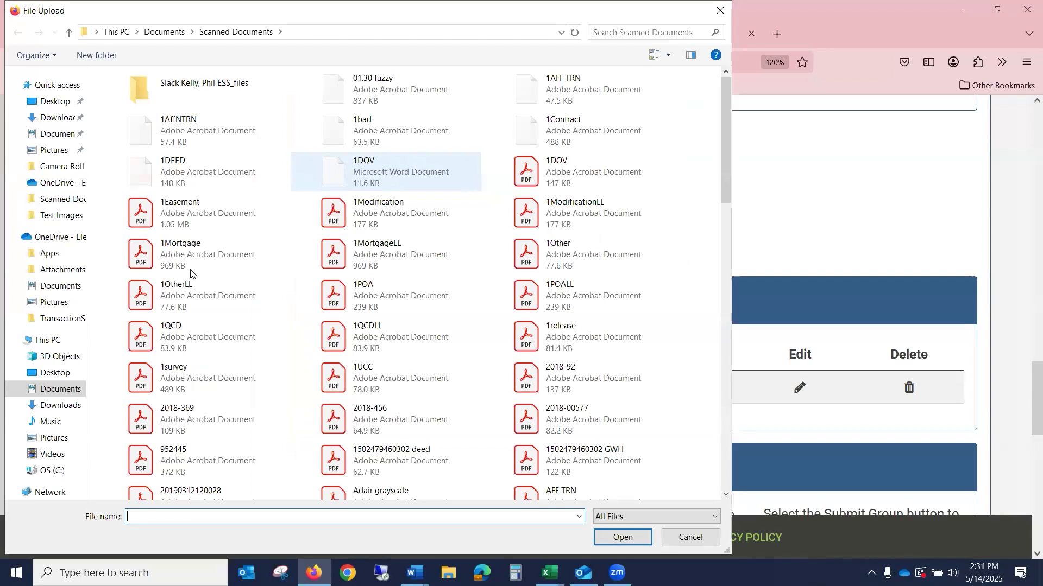
{"action": "left_click", "coordinate": [630, 537]}
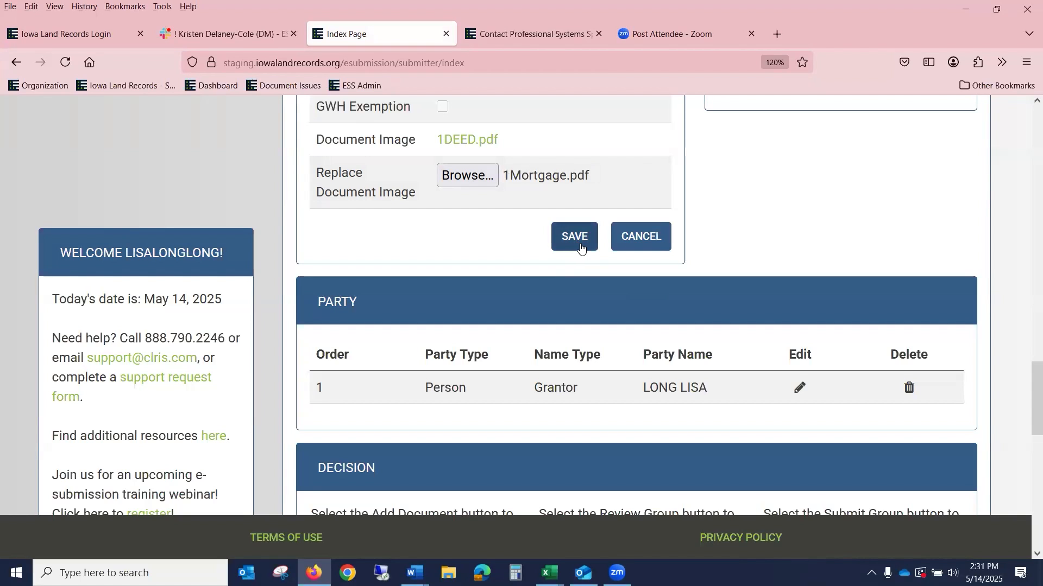
{"action": "scroll", "coordinate": [756, 183], "scroll_direction": "up", "scroll_amount": 1}
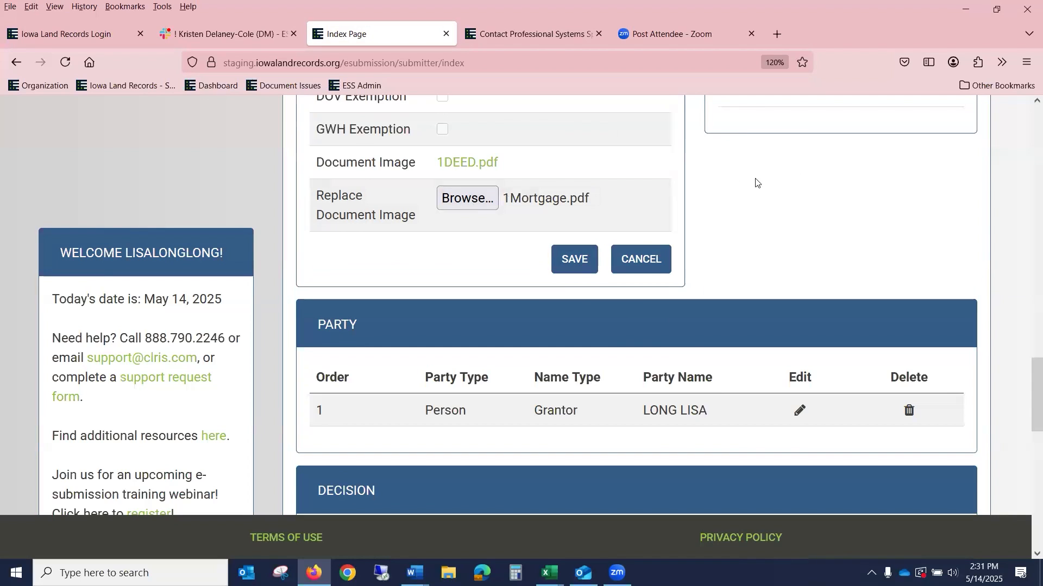
{"action": "scroll", "coordinate": [755, 183], "scroll_direction": "up", "scroll_amount": 4}
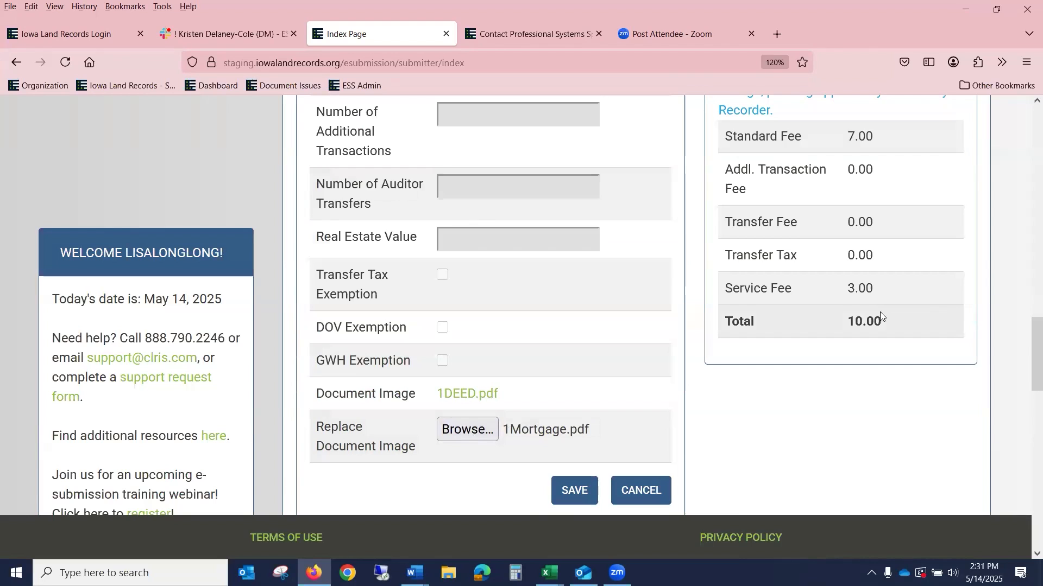
{"action": "scroll", "coordinate": [881, 312], "scroll_direction": "up", "scroll_amount": 5}
{"action": "scroll", "coordinate": [879, 313], "scroll_direction": "up", "scroll_amount": 3}
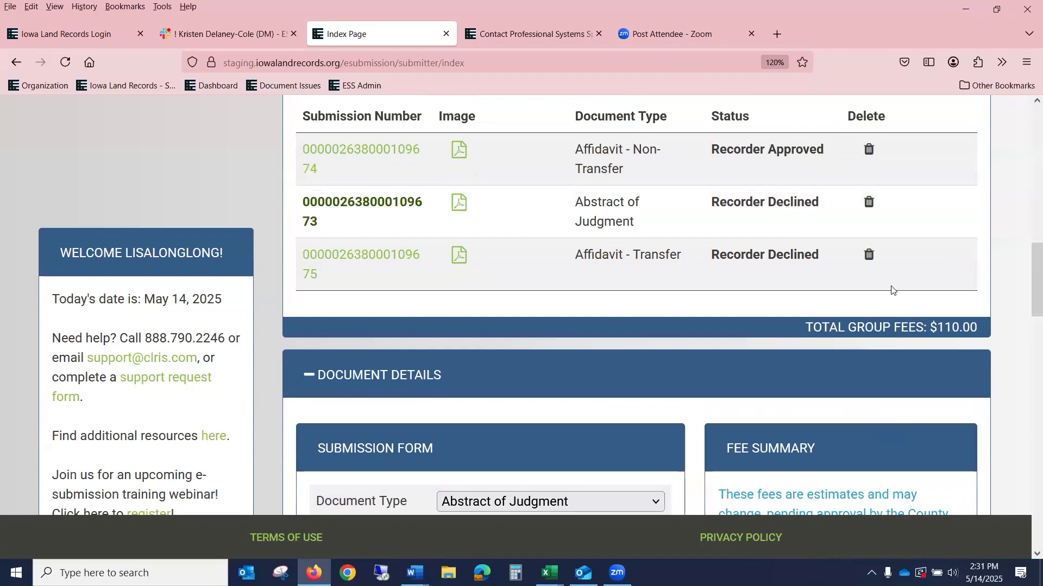
{"action": "scroll", "coordinate": [554, 326], "scroll_direction": "down", "scroll_amount": 19}
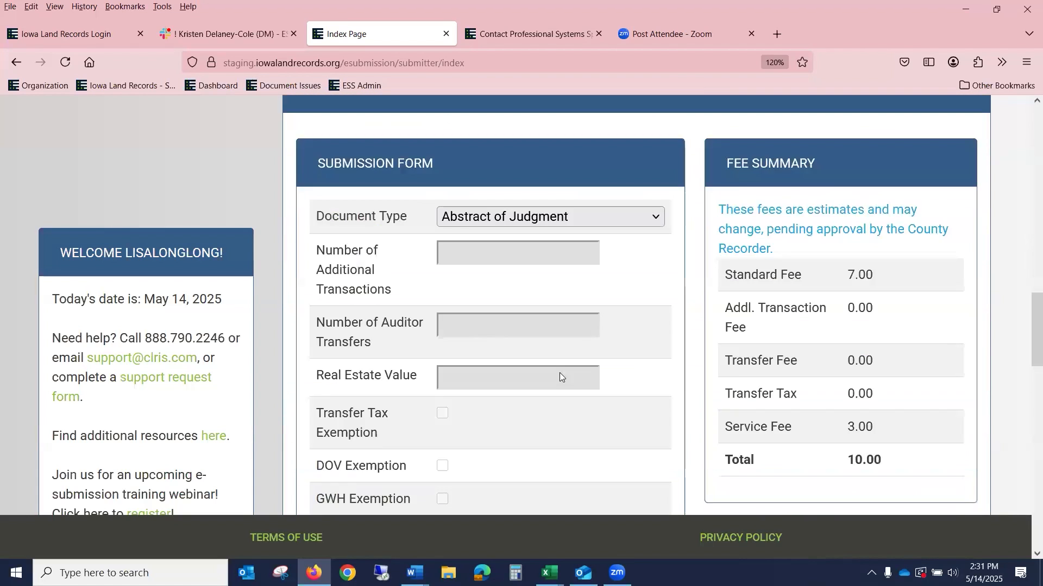
{"action": "scroll", "coordinate": [564, 368], "scroll_direction": "up", "scroll_amount": 3}
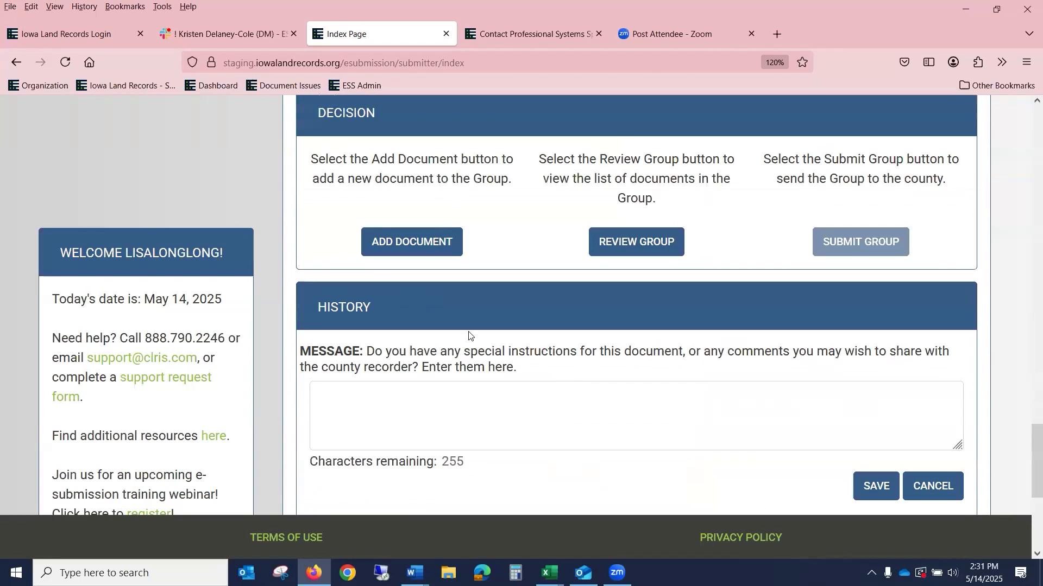
{"action": "scroll", "coordinate": [440, 291], "scroll_direction": "down", "scroll_amount": 3}
{"action": "scroll", "coordinate": [617, 307], "scroll_direction": "down", "scroll_amount": 2}
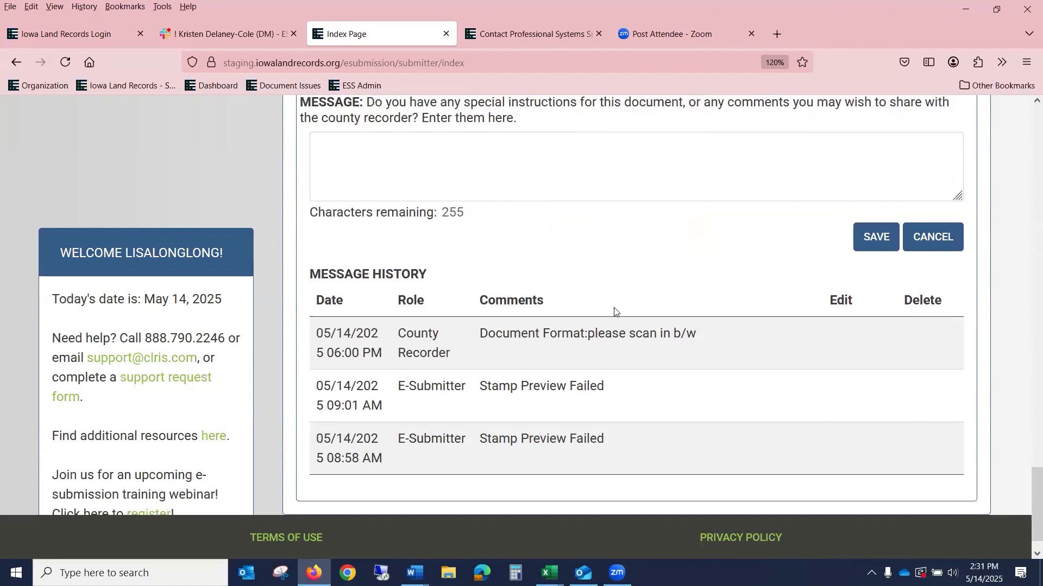
{"action": "scroll", "coordinate": [613, 308], "scroll_direction": "up", "scroll_amount": 5}
{"action": "scroll", "coordinate": [613, 308], "scroll_direction": "down", "scroll_amount": 1}
{"action": "scroll", "coordinate": [668, 338], "scroll_direction": "down", "scroll_amount": 3}
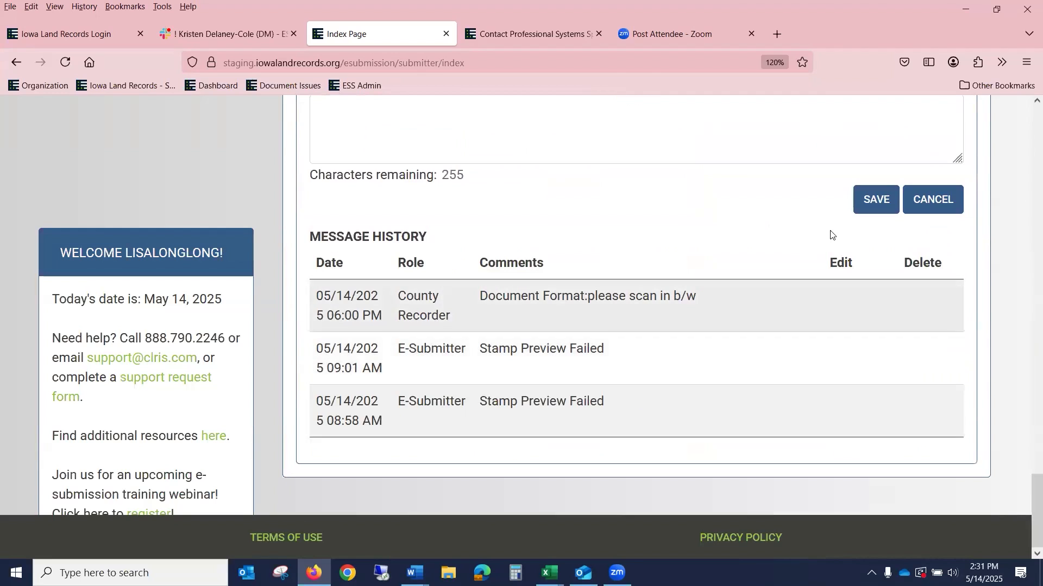
Step: Save the Abstract of Judgment with its new image, bringing fees to 85.00
{"action": "left_click", "coordinate": [877, 200]}
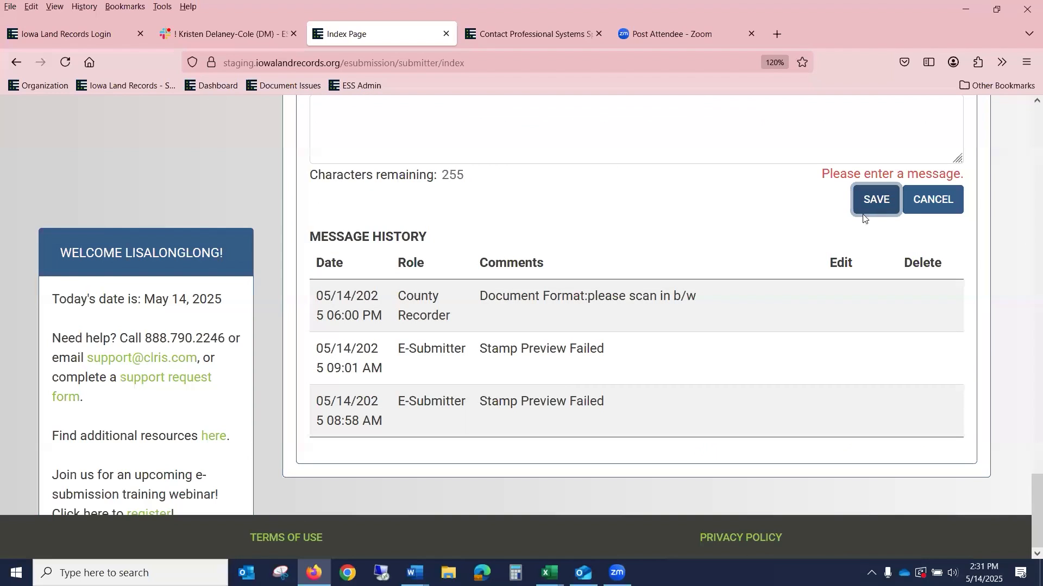
{"action": "scroll", "coordinate": [652, 258], "scroll_direction": "up", "scroll_amount": 6}
{"action": "scroll", "coordinate": [519, 267], "scroll_direction": "up", "scroll_amount": 6}
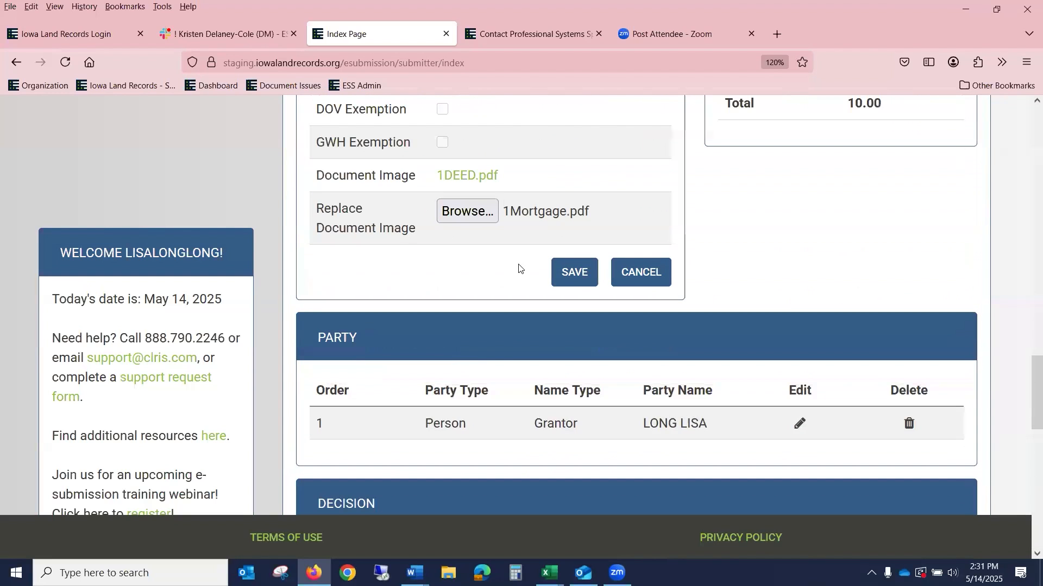
{"action": "left_click", "coordinate": [588, 278]}
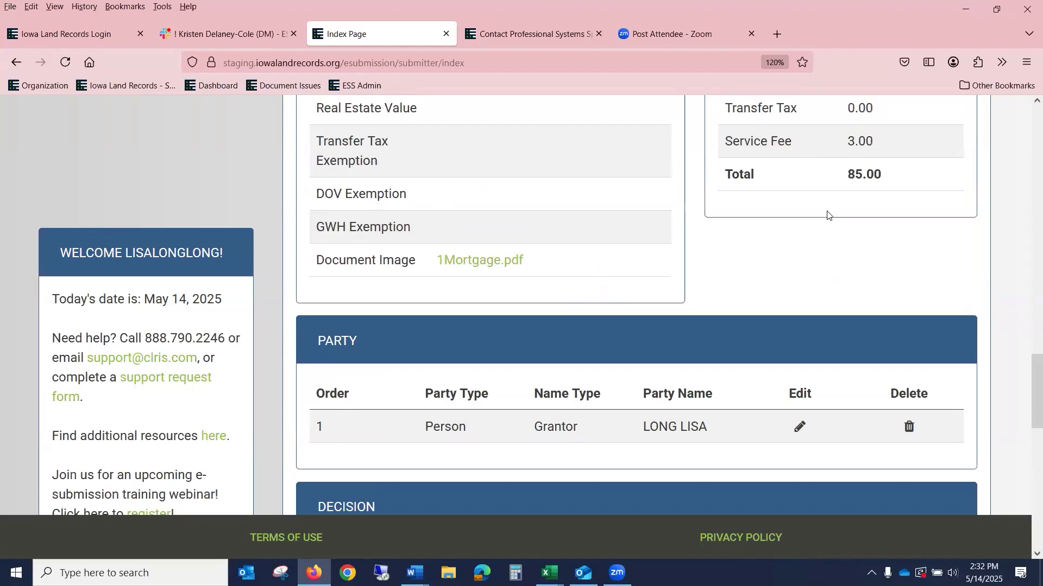
Step: Scroll the Documents table to check that the Abstract of Judgment shows Resubmission, with fees of $185.00
{"action": "scroll", "coordinate": [830, 215], "scroll_direction": "up", "scroll_amount": 9}
{"action": "scroll", "coordinate": [826, 218], "scroll_direction": "down", "scroll_amount": 4}
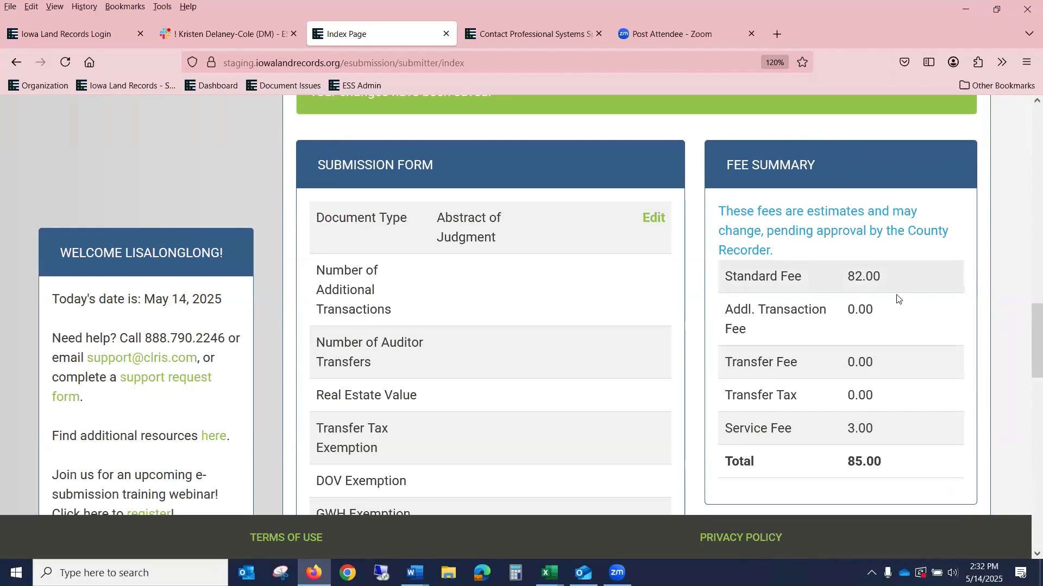
{"action": "scroll", "coordinate": [914, 380], "scroll_direction": "up", "scroll_amount": 6}
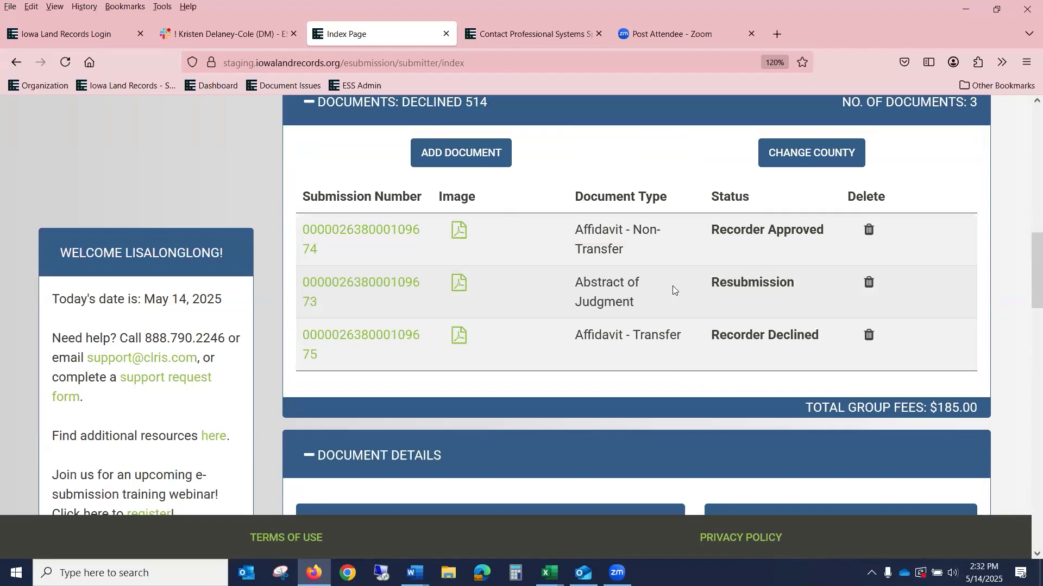
{"action": "scroll", "coordinate": [442, 210], "scroll_direction": "up", "scroll_amount": 3}
{"action": "scroll", "coordinate": [427, 180], "scroll_direction": "up", "scroll_amount": 5}
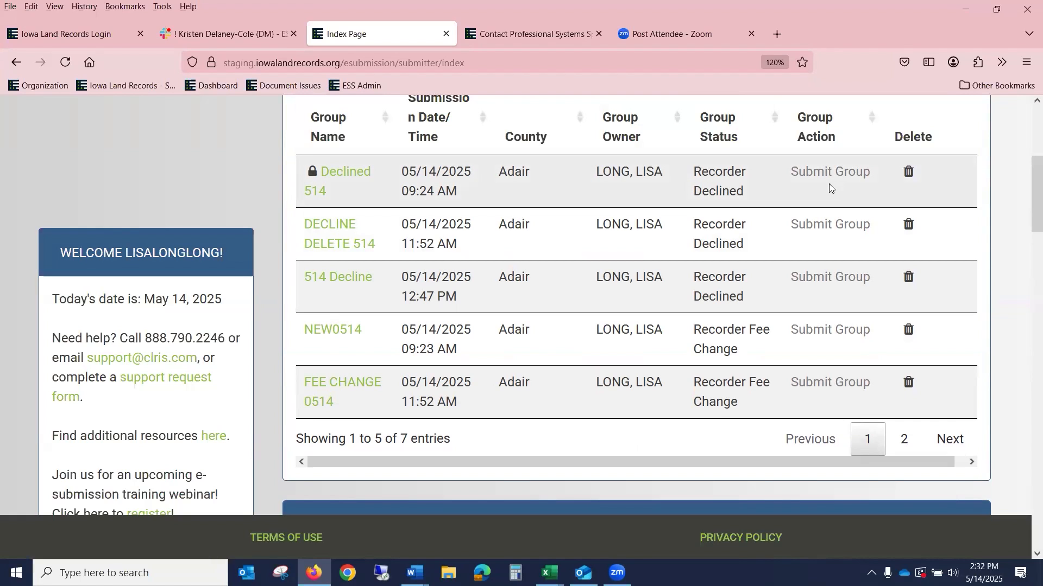
{"action": "scroll", "coordinate": [829, 183], "scroll_direction": "down", "scroll_amount": 7}
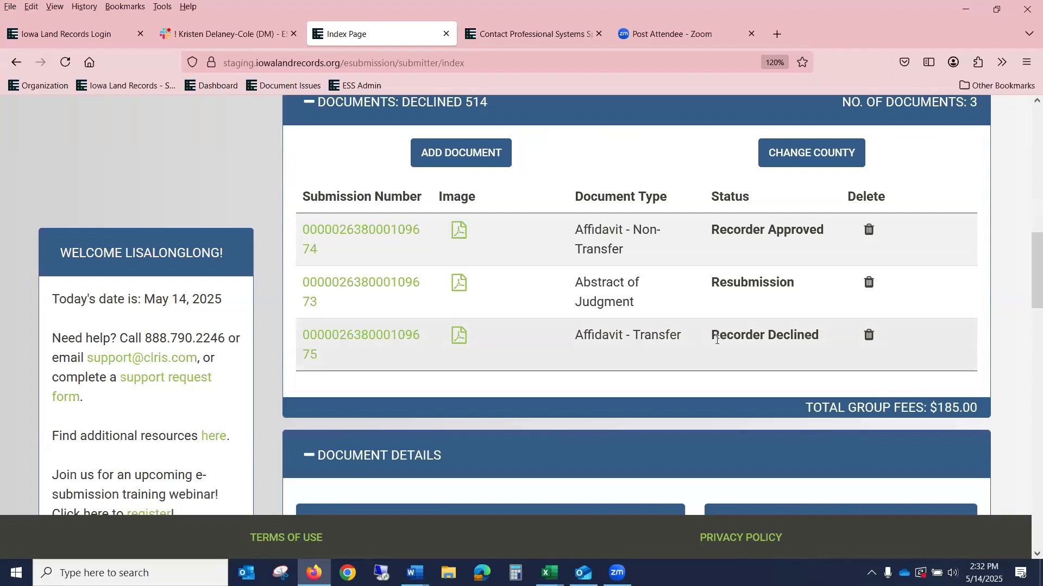
Step: Open the declined Affidavit - Transfer document's details and make its submission form editable
{"action": "left_click", "coordinate": [383, 338]}
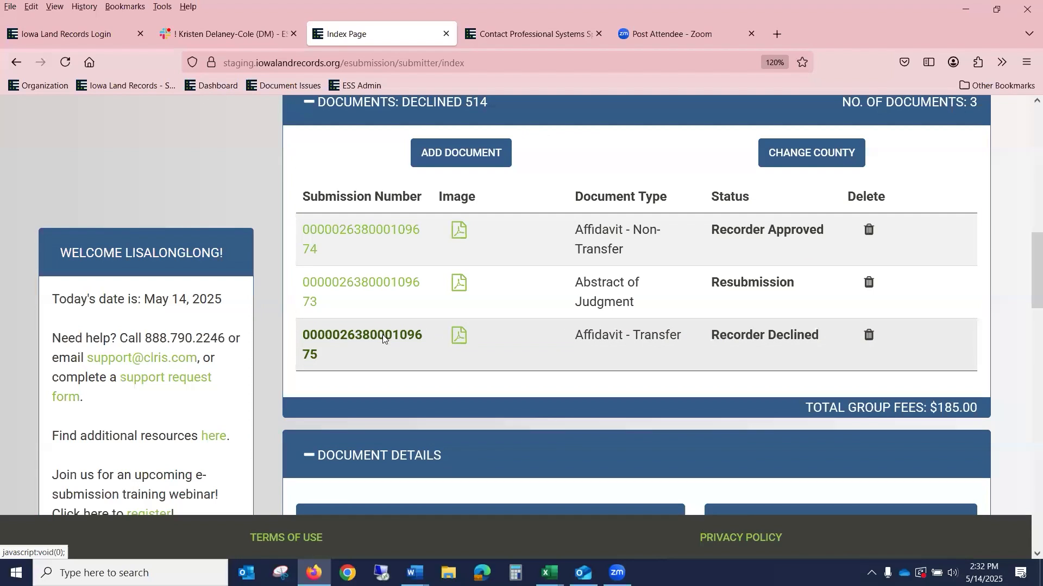
{"action": "scroll", "coordinate": [435, 328], "scroll_direction": "down", "scroll_amount": 15}
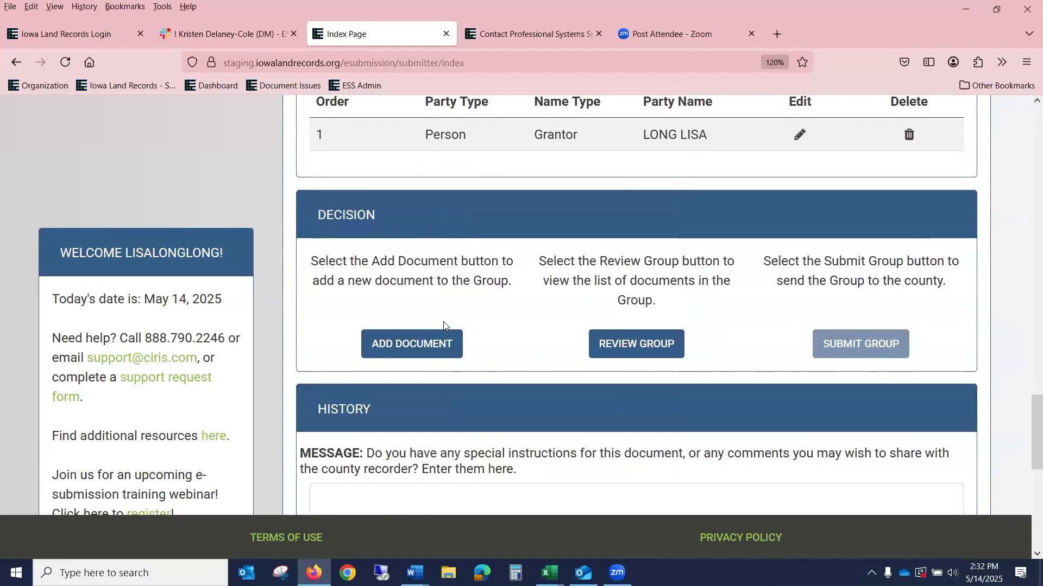
{"action": "scroll", "coordinate": [443, 321], "scroll_direction": "down", "scroll_amount": 5}
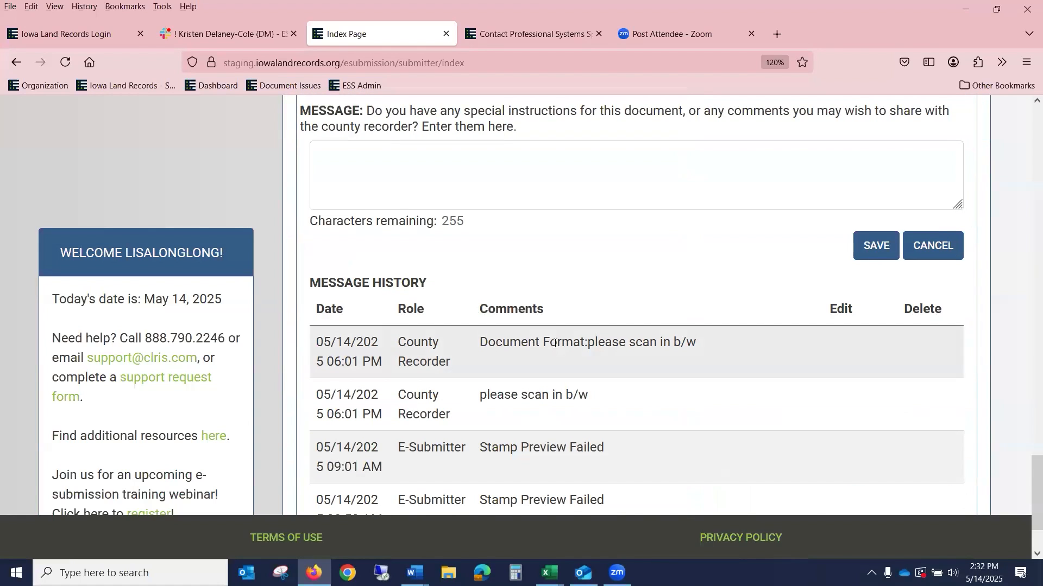
{"action": "scroll", "coordinate": [555, 343], "scroll_direction": "up", "scroll_amount": 10}
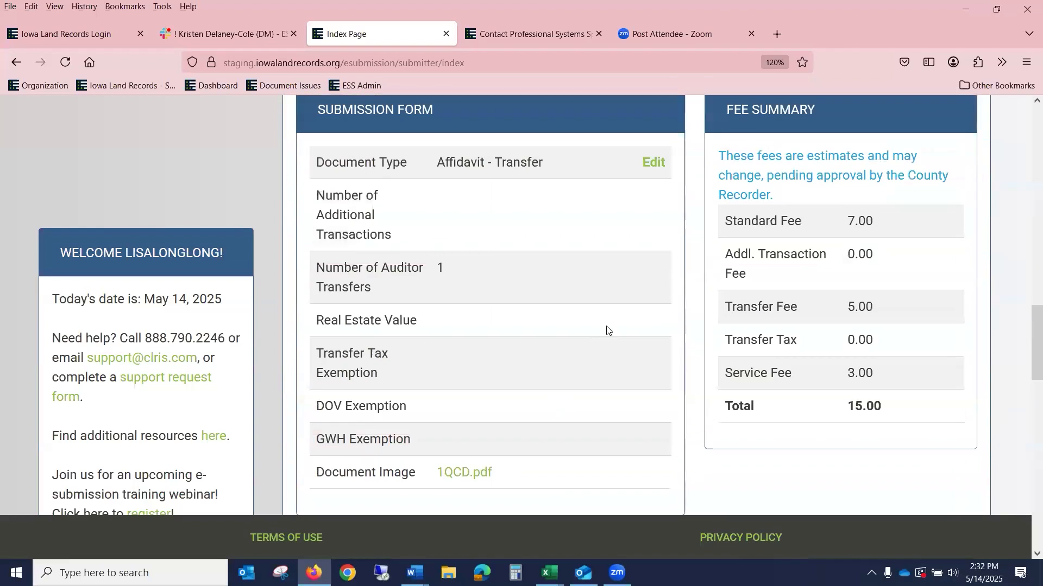
{"action": "left_click", "coordinate": [657, 163]}
{"action": "scroll", "coordinate": [659, 177], "scroll_direction": "down", "scroll_amount": 3}
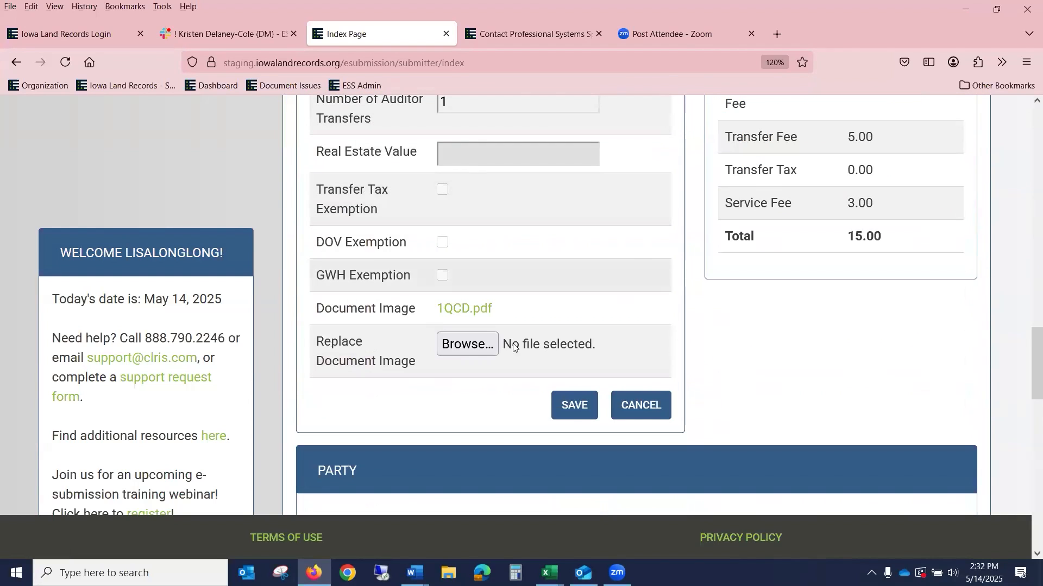
Step: Attach 1UCC.pdf as the Affidavit - Transfer image and save, bringing group fees to $190.00
{"action": "left_click", "coordinate": [476, 348]}
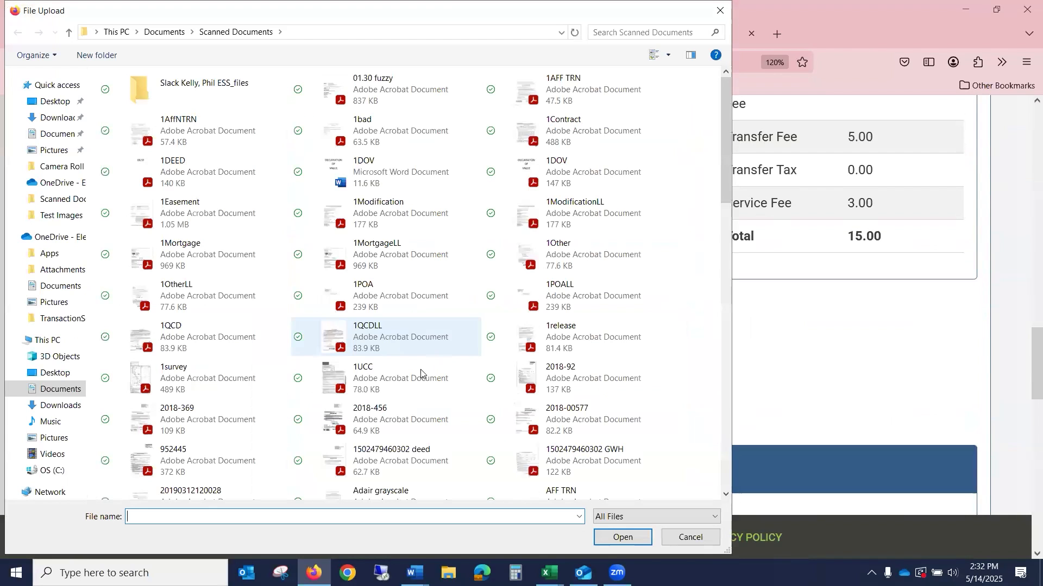
{"action": "left_click", "coordinate": [413, 379]}
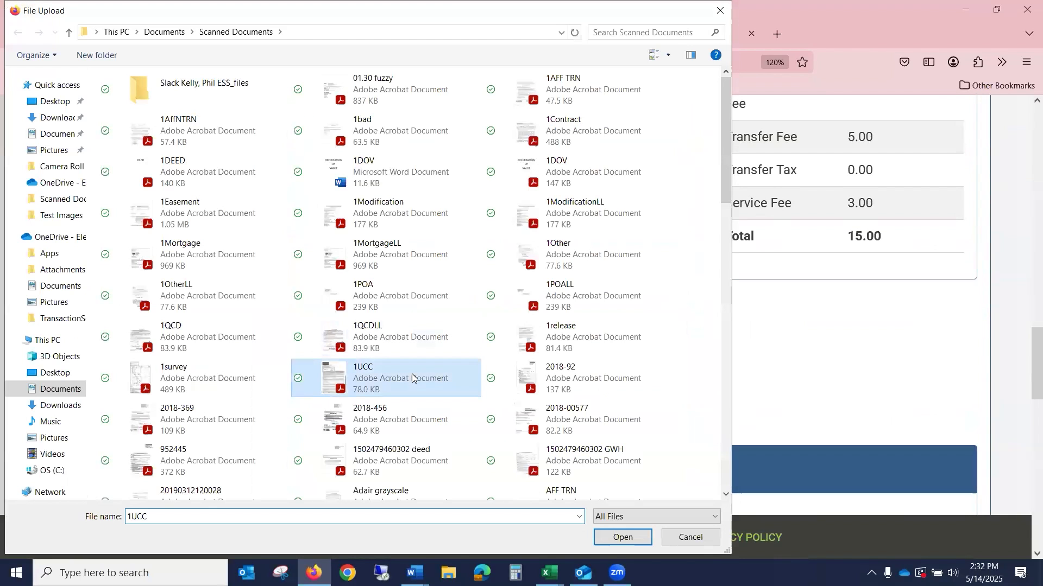
{"action": "left_click", "coordinate": [622, 538]}
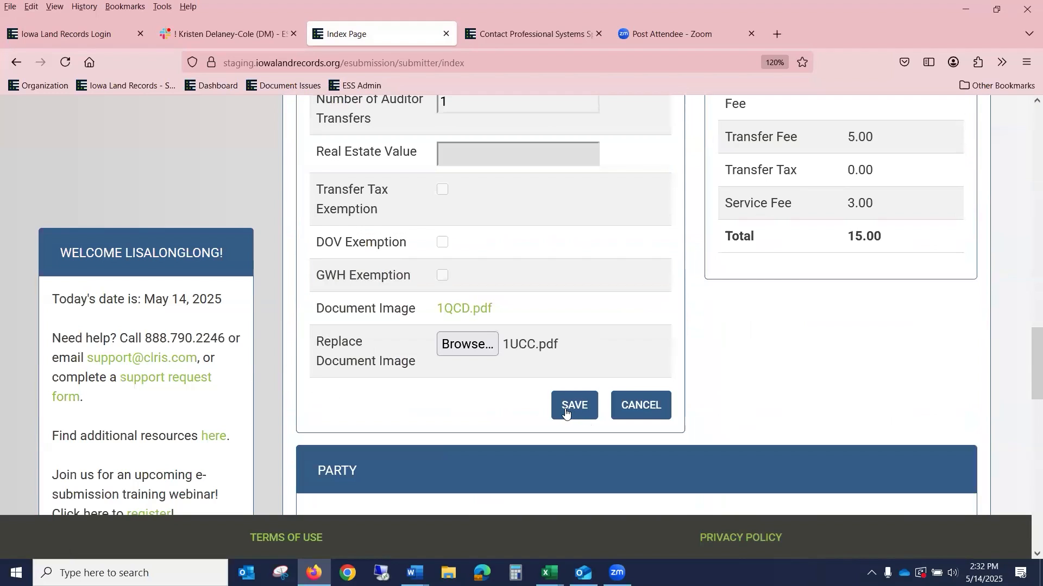
{"action": "left_click", "coordinate": [565, 408]}
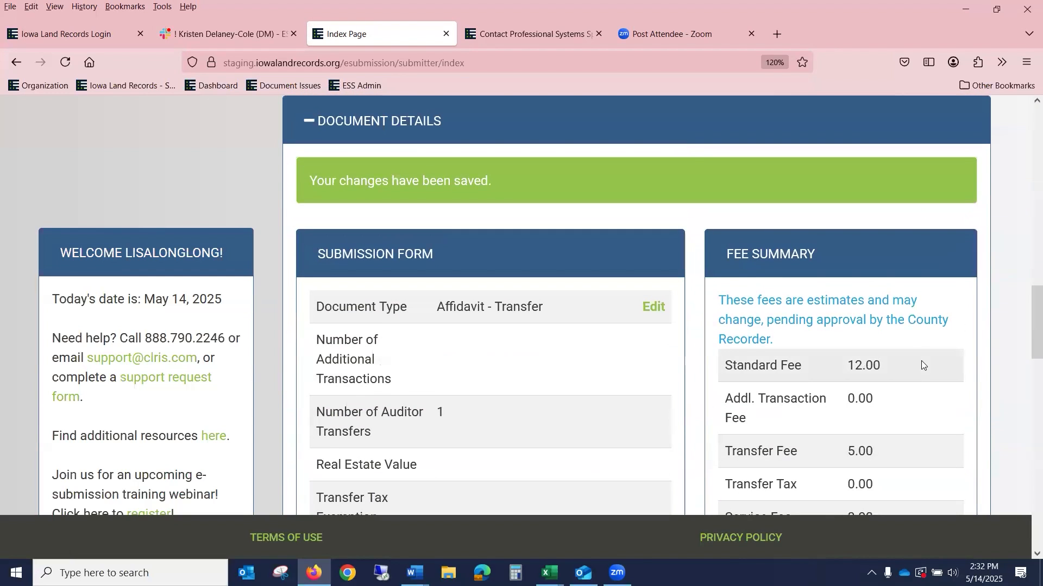
{"action": "scroll", "coordinate": [920, 364], "scroll_direction": "up", "scroll_amount": 4}
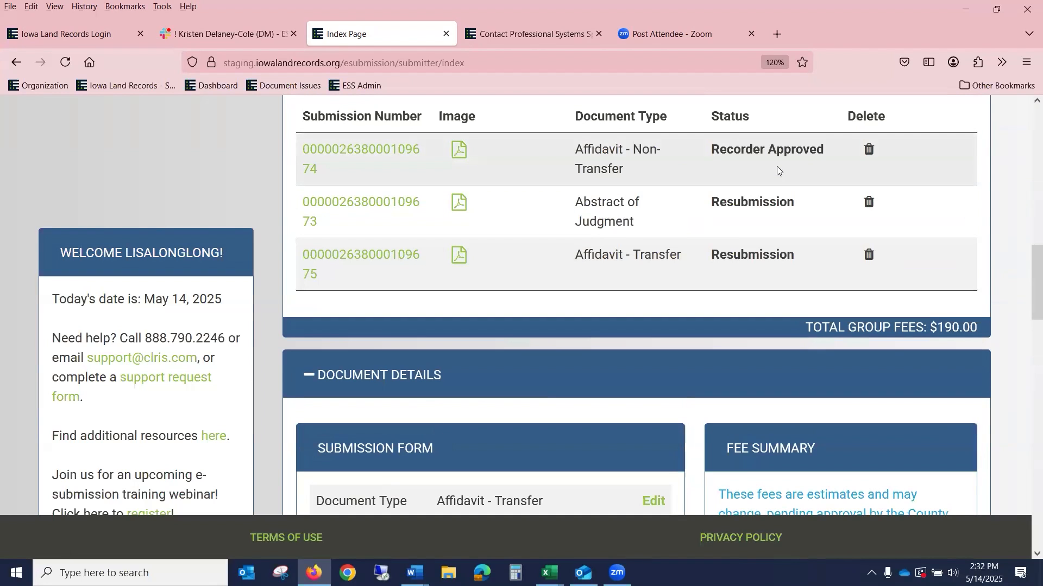
Step: Resubmit the Declined 514 group to the county from Pending Groups
{"action": "scroll", "coordinate": [777, 167], "scroll_direction": "up", "scroll_amount": 5}
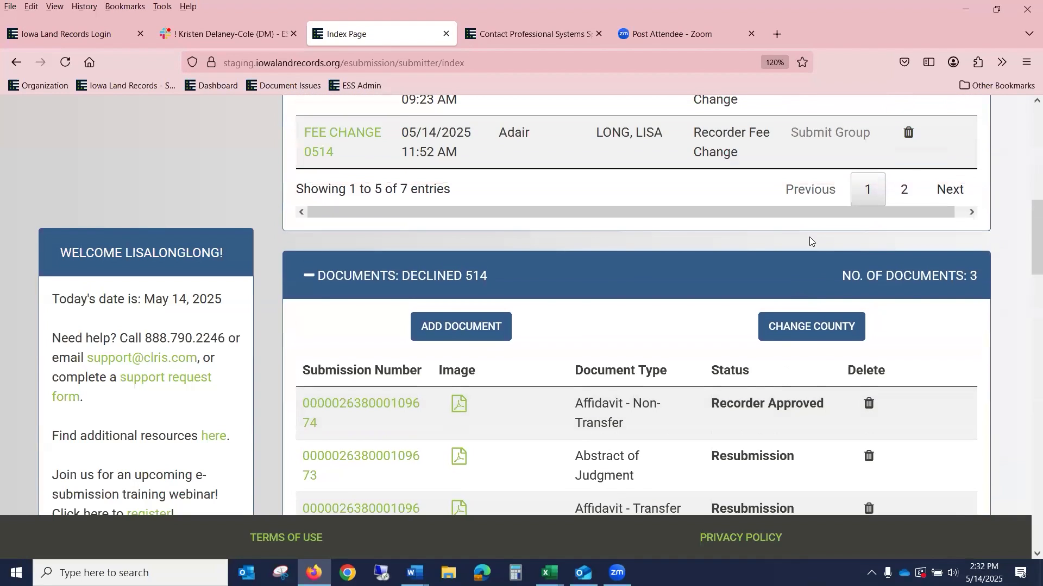
{"action": "scroll", "coordinate": [809, 236], "scroll_direction": "up", "scroll_amount": 8}
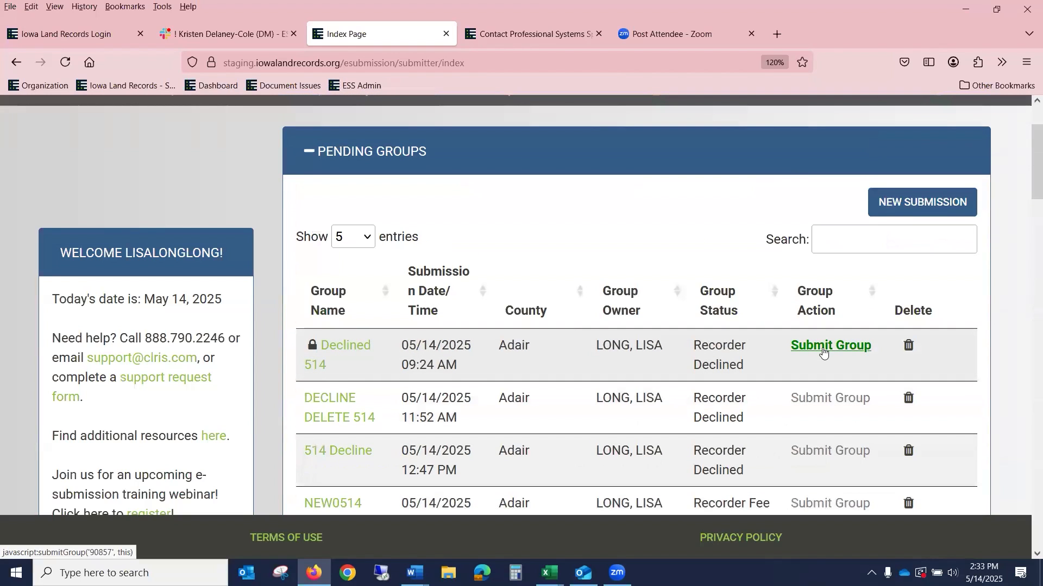
{"action": "left_click", "coordinate": [823, 351]}
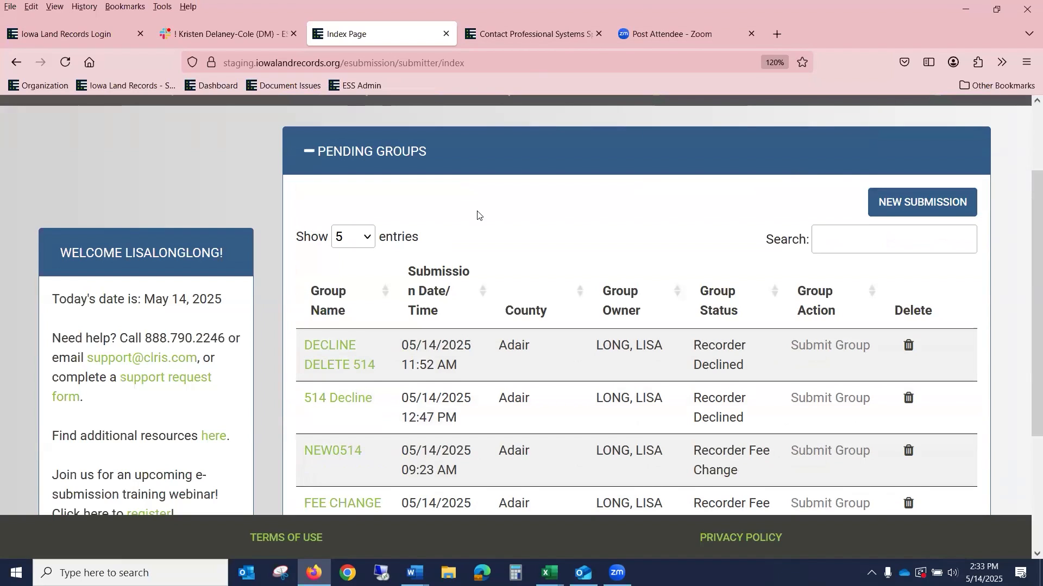
Step: Open the 514 Decline group's two Recorder Declined documents, fees $25.00
{"action": "scroll", "coordinate": [380, 299], "scroll_direction": "down", "scroll_amount": 2}
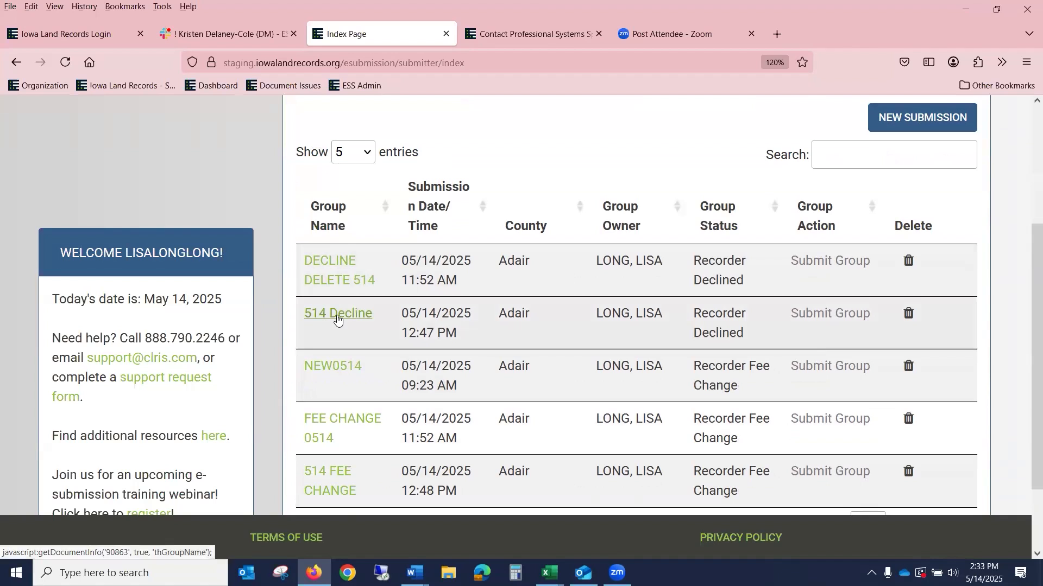
{"action": "left_click", "coordinate": [337, 319]}
{"action": "scroll", "coordinate": [550, 308], "scroll_direction": "up", "scroll_amount": 6}
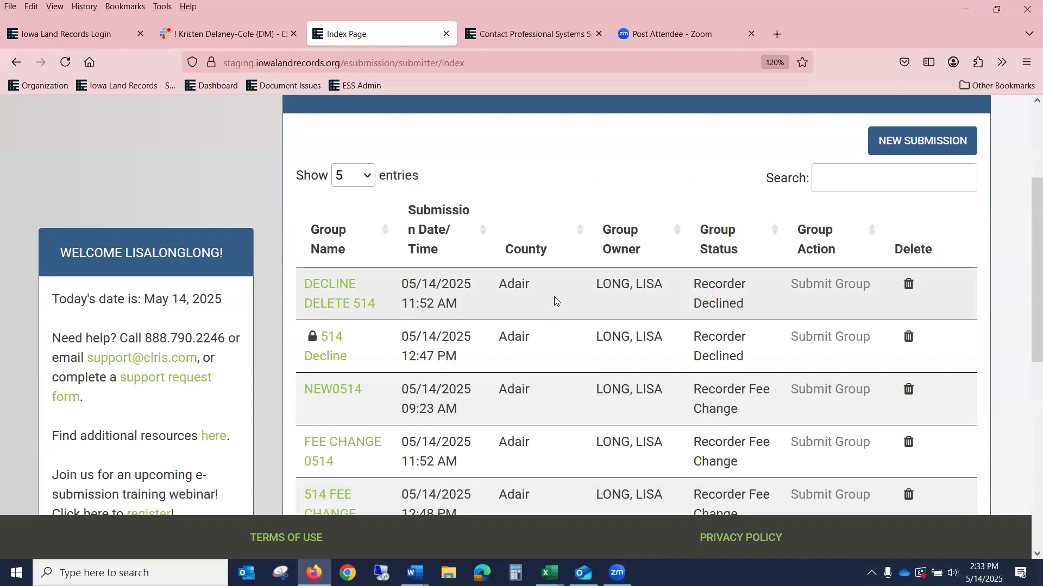
{"action": "scroll", "coordinate": [551, 298], "scroll_direction": "down", "scroll_amount": 6}
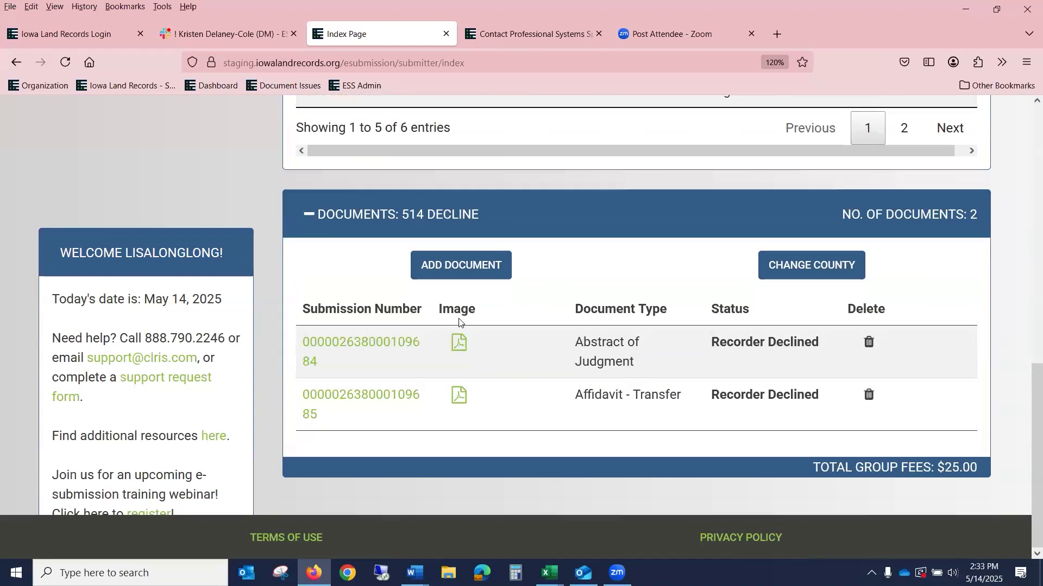
Step: Open the Abstract of Judgment submission's details and make its form editable
{"action": "left_click", "coordinate": [396, 346]}
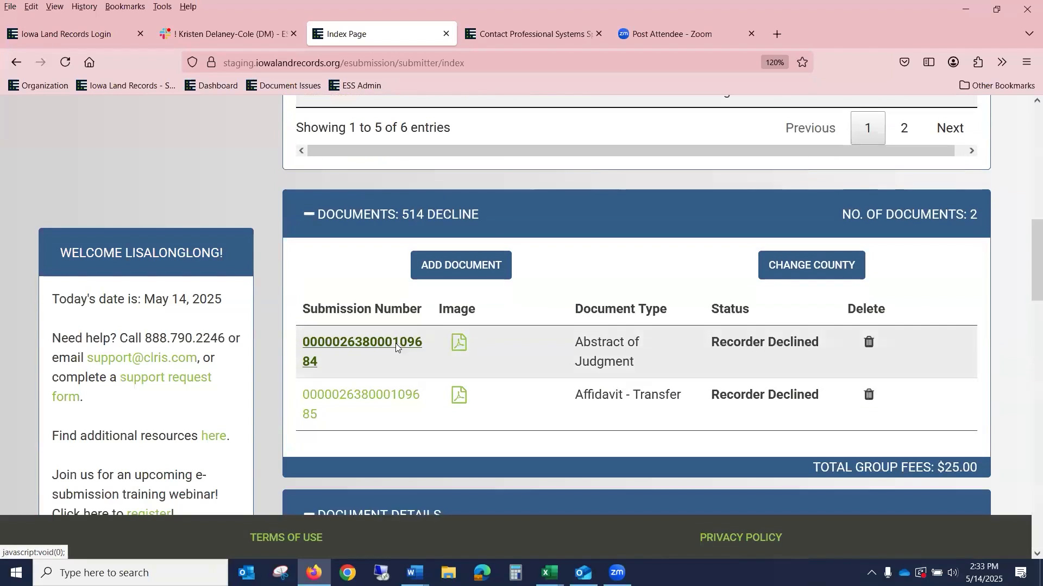
{"action": "scroll", "coordinate": [429, 346], "scroll_direction": "down", "scroll_amount": 15}
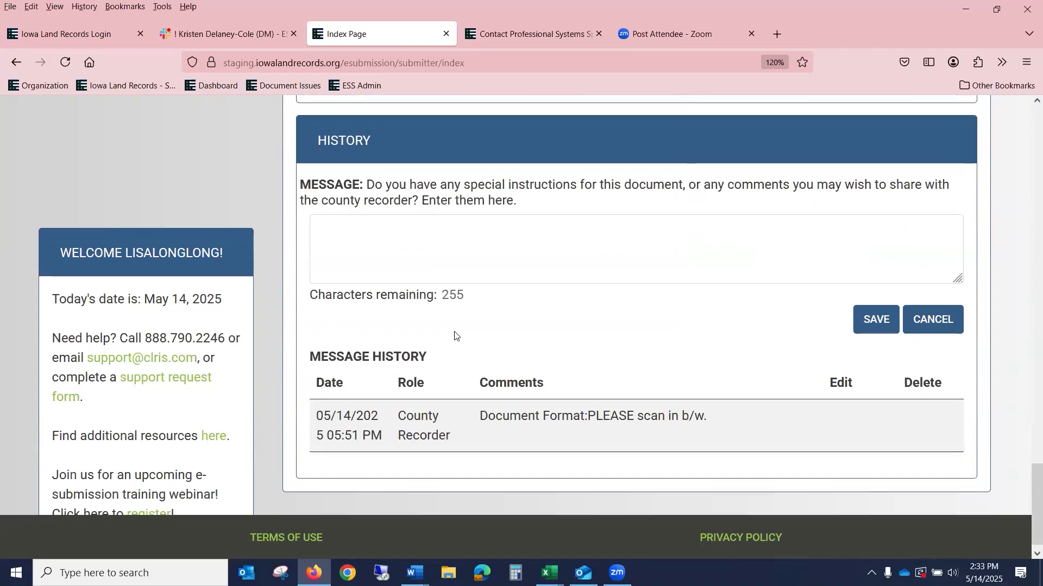
{"action": "scroll", "coordinate": [647, 390], "scroll_direction": "up", "scroll_amount": 8}
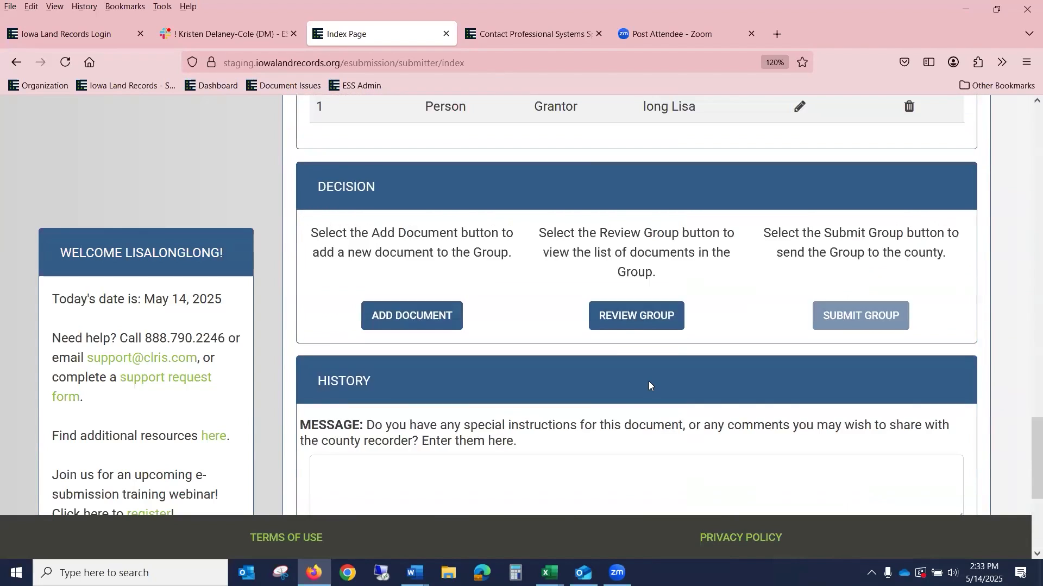
{"action": "scroll", "coordinate": [650, 385], "scroll_direction": "up", "scroll_amount": 10}
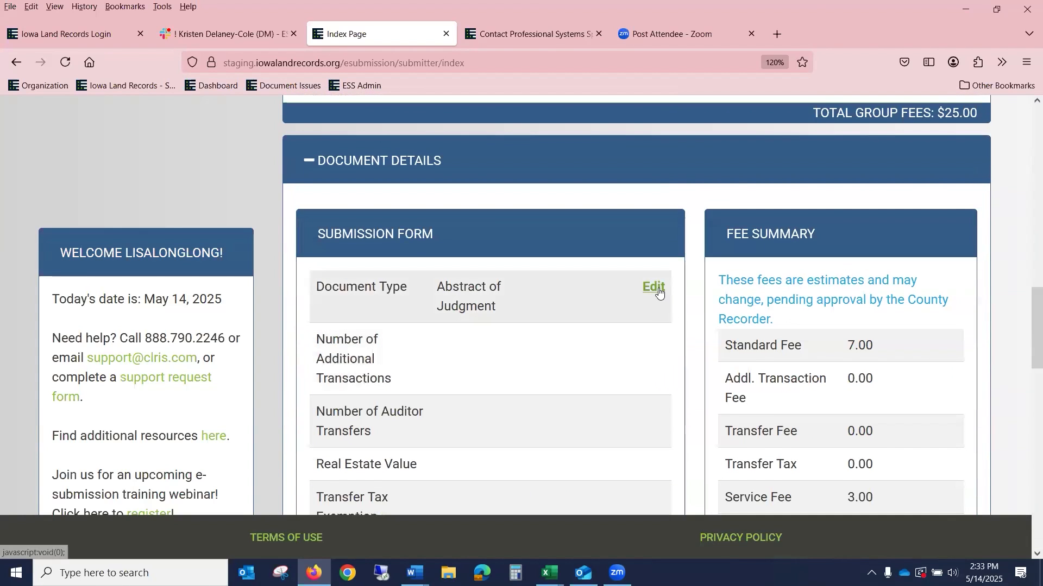
{"action": "left_click", "coordinate": [658, 288]}
{"action": "scroll", "coordinate": [564, 365], "scroll_direction": "down", "scroll_amount": 7}
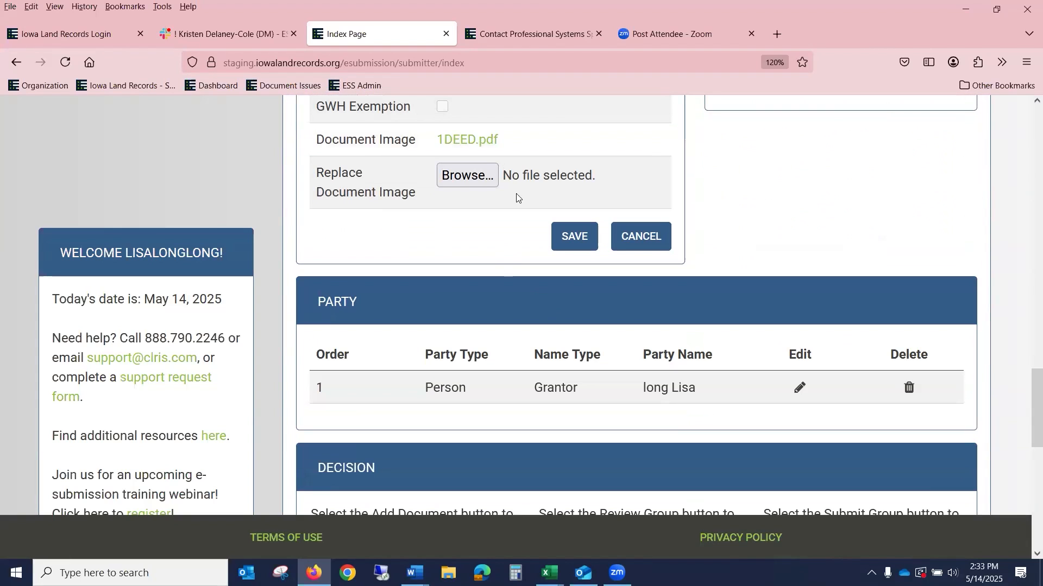
Step: Attach 1QCDLL.pdf as the replacement image and save, with fees totaling 10.00
{"action": "left_click", "coordinate": [474, 181]}
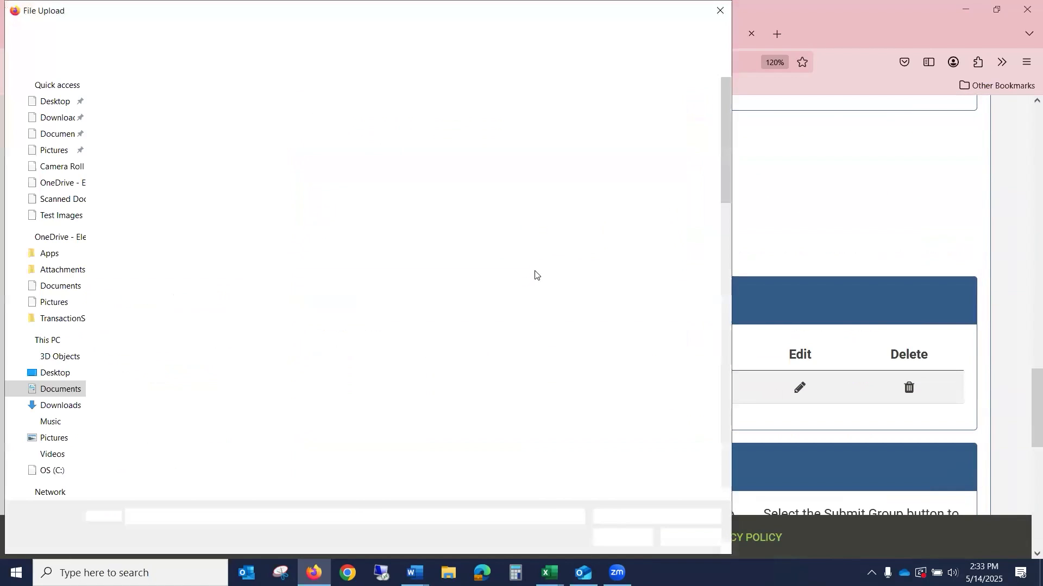
{"action": "left_click", "coordinate": [398, 329]}
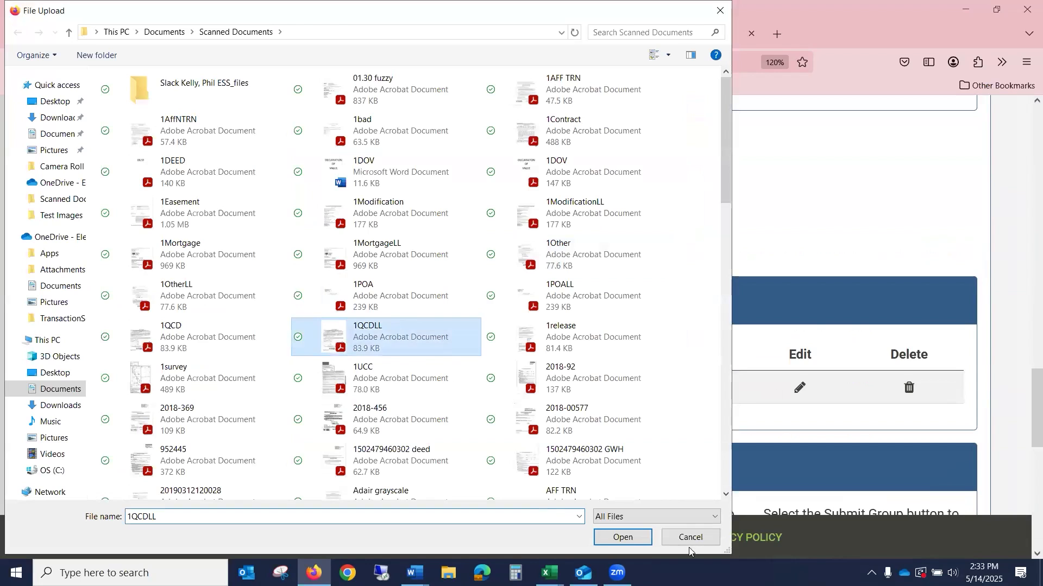
{"action": "left_click", "coordinate": [619, 538]}
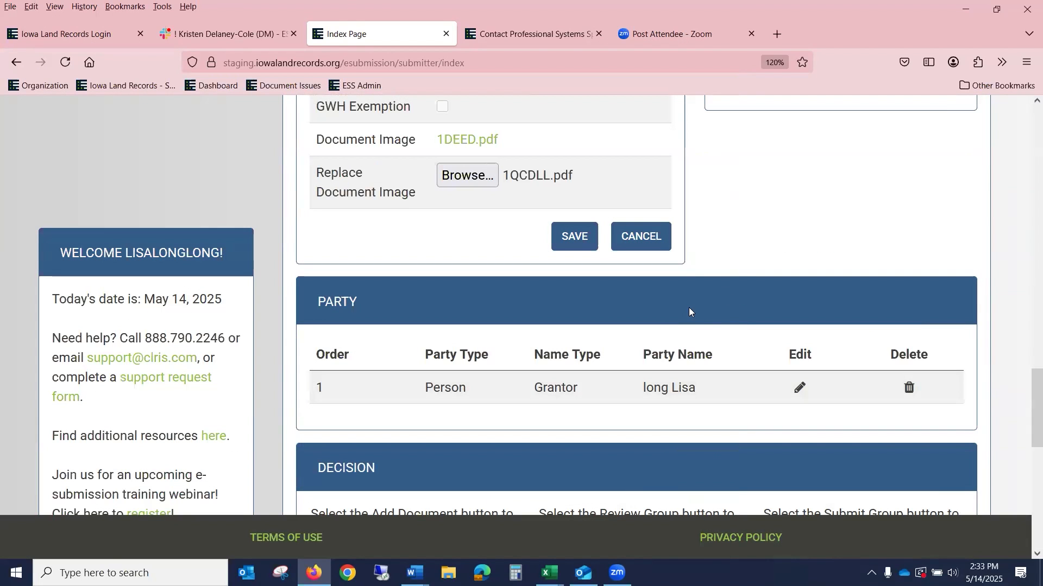
{"action": "scroll", "coordinate": [465, 281], "scroll_direction": "down", "scroll_amount": 3}
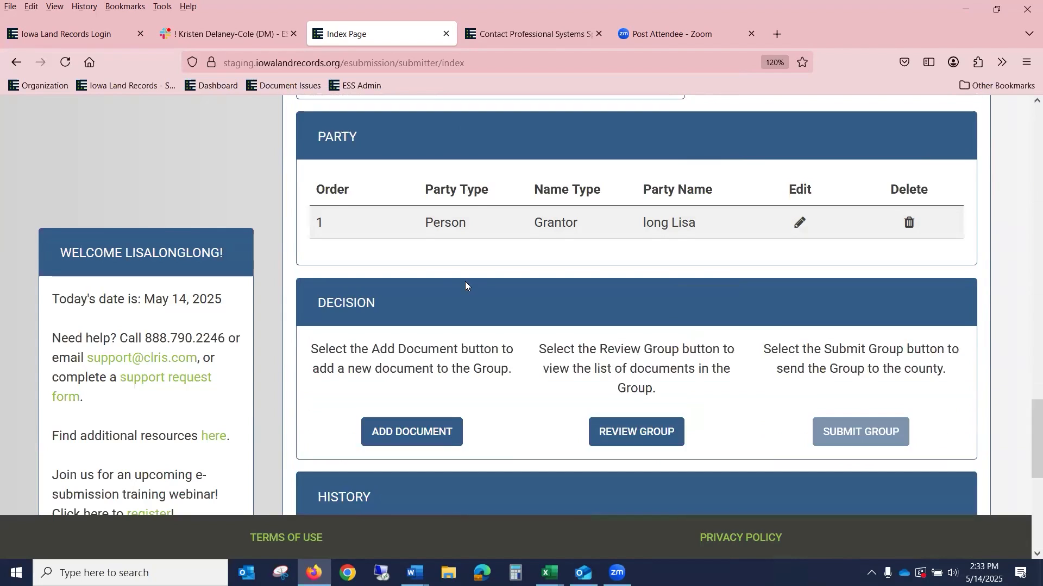
{"action": "scroll", "coordinate": [465, 281], "scroll_direction": "down", "scroll_amount": 6}
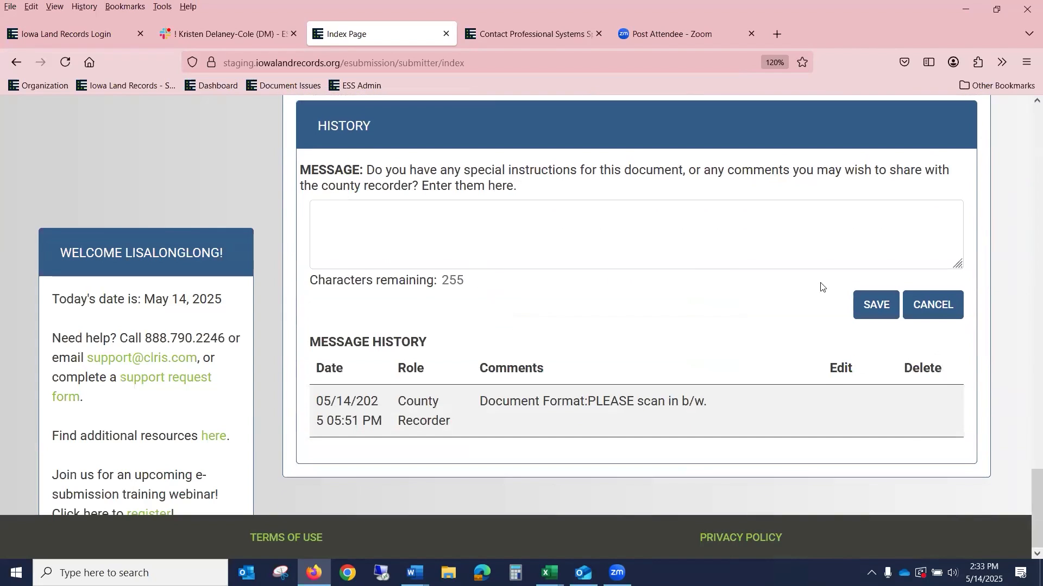
{"action": "scroll", "coordinate": [821, 287], "scroll_direction": "up", "scroll_amount": 11}
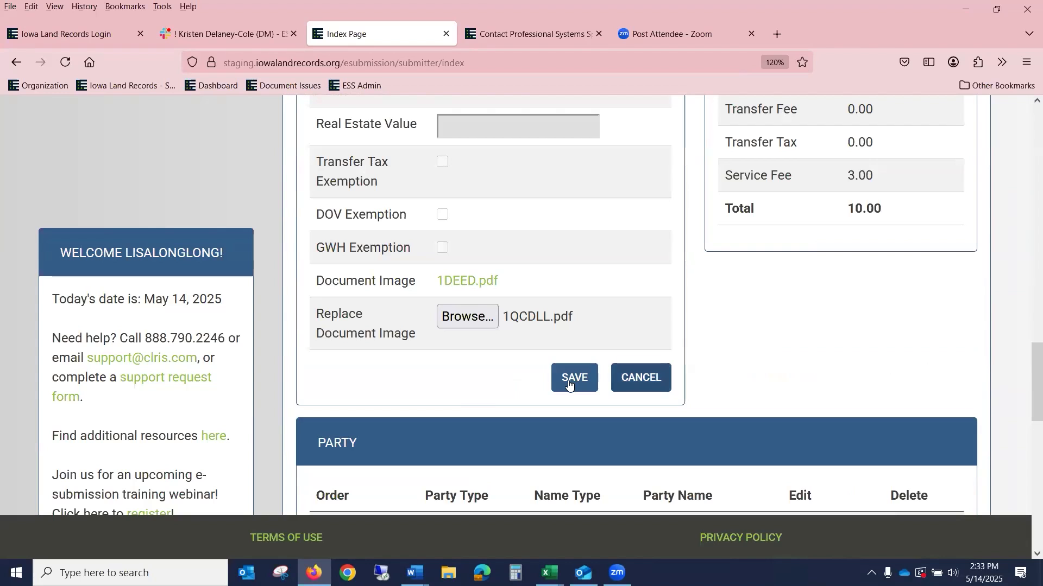
{"action": "left_click", "coordinate": [575, 378]}
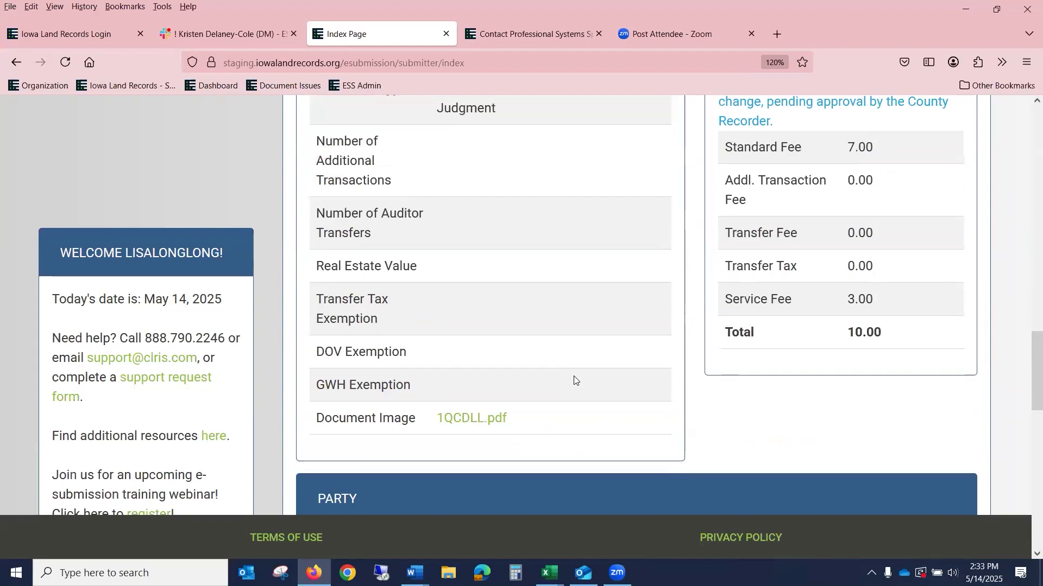
Step: Open the 514 Decline group's Affidavit - Transfer submission and make its form editable
{"action": "scroll", "coordinate": [571, 381], "scroll_direction": "up", "scroll_amount": 5}
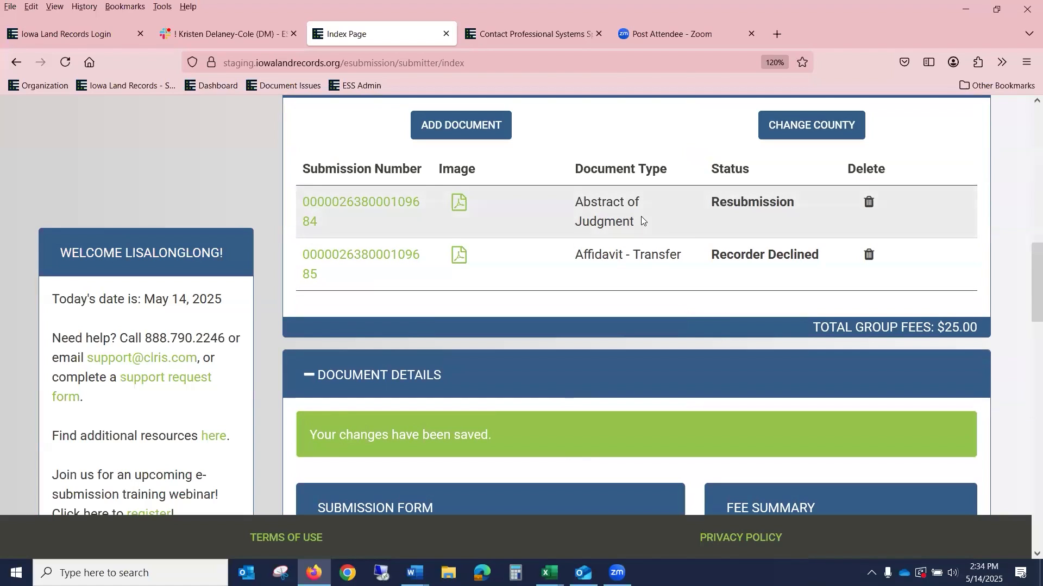
{"action": "scroll", "coordinate": [641, 216], "scroll_direction": "up", "scroll_amount": 2}
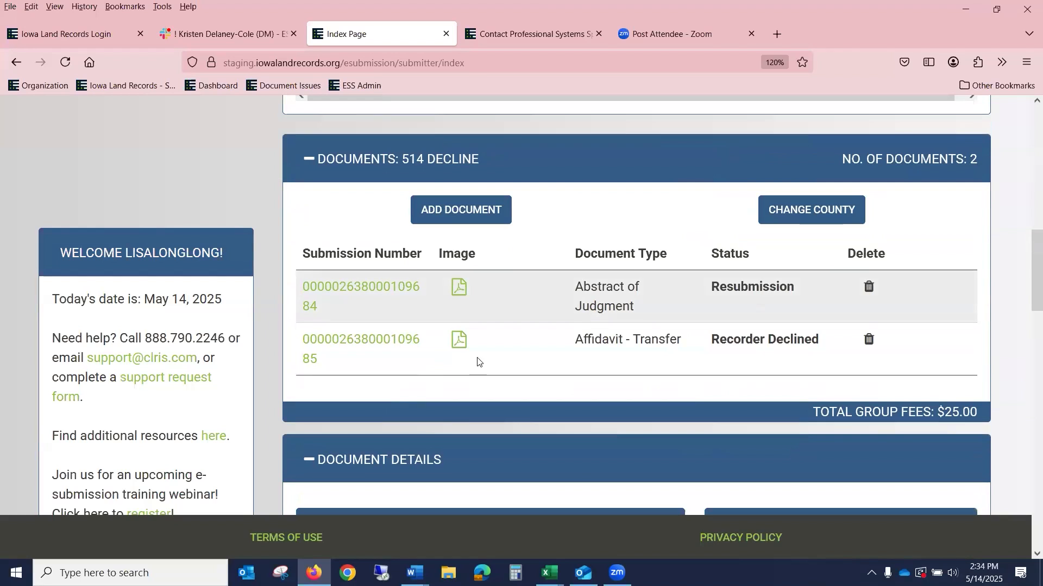
{"action": "left_click", "coordinate": [379, 341]}
{"action": "scroll", "coordinate": [546, 277], "scroll_direction": "down", "scroll_amount": 15}
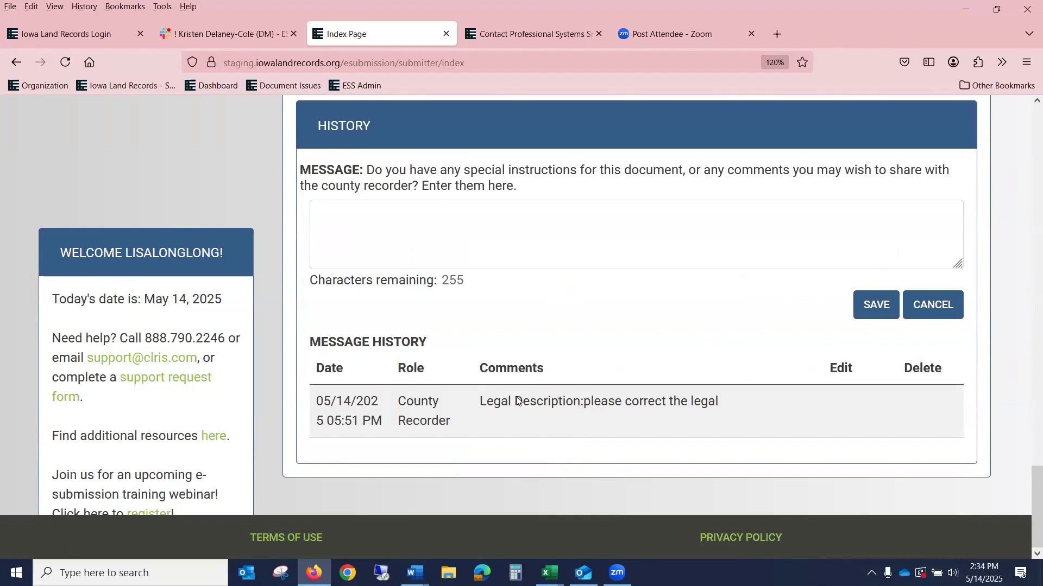
{"action": "scroll", "coordinate": [692, 383], "scroll_direction": "up", "scroll_amount": 15}
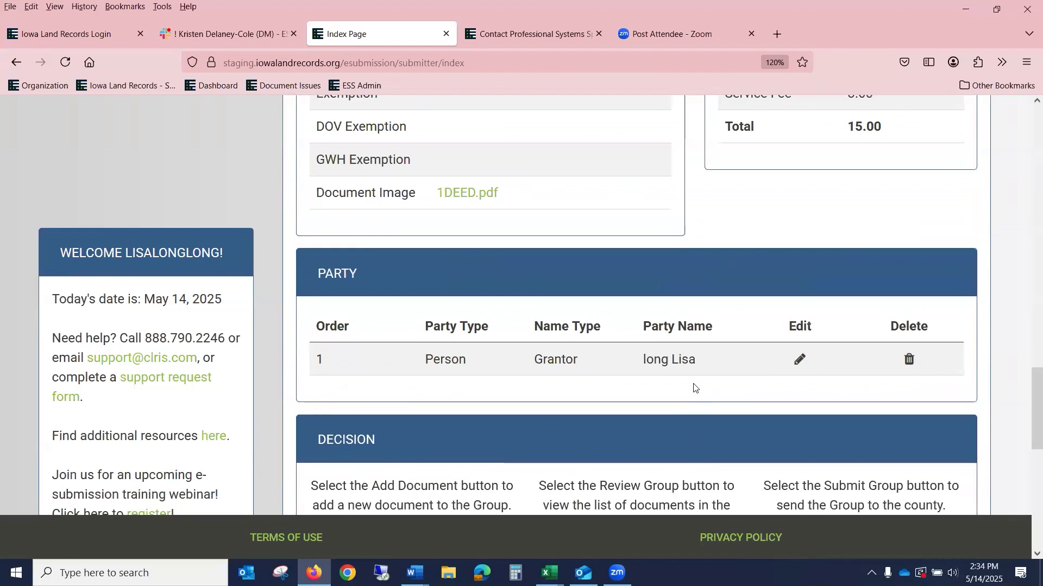
{"action": "left_click", "coordinate": [663, 137]}
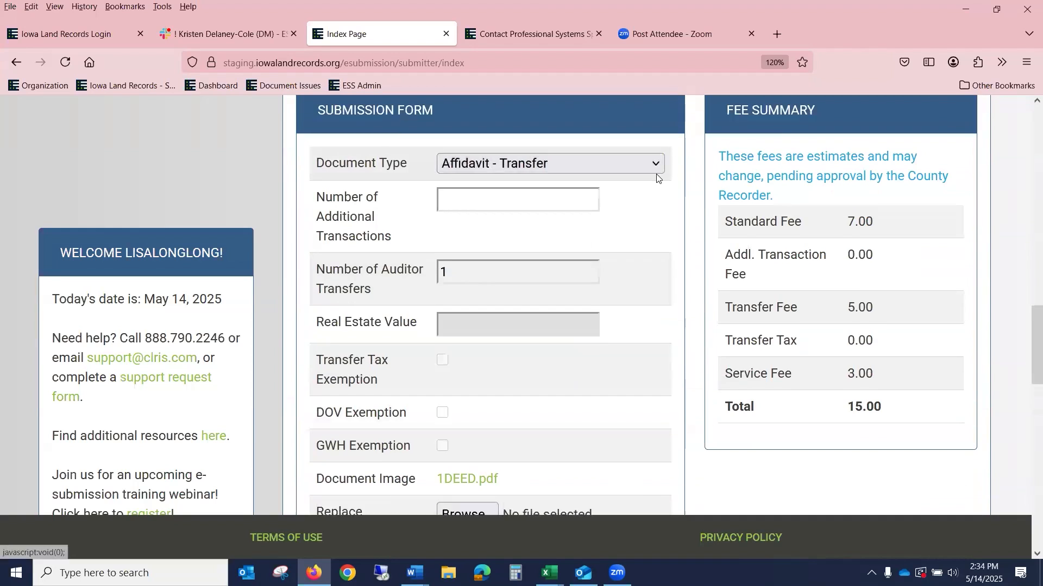
{"action": "scroll", "coordinate": [566, 217], "scroll_direction": "down", "scroll_amount": 8}
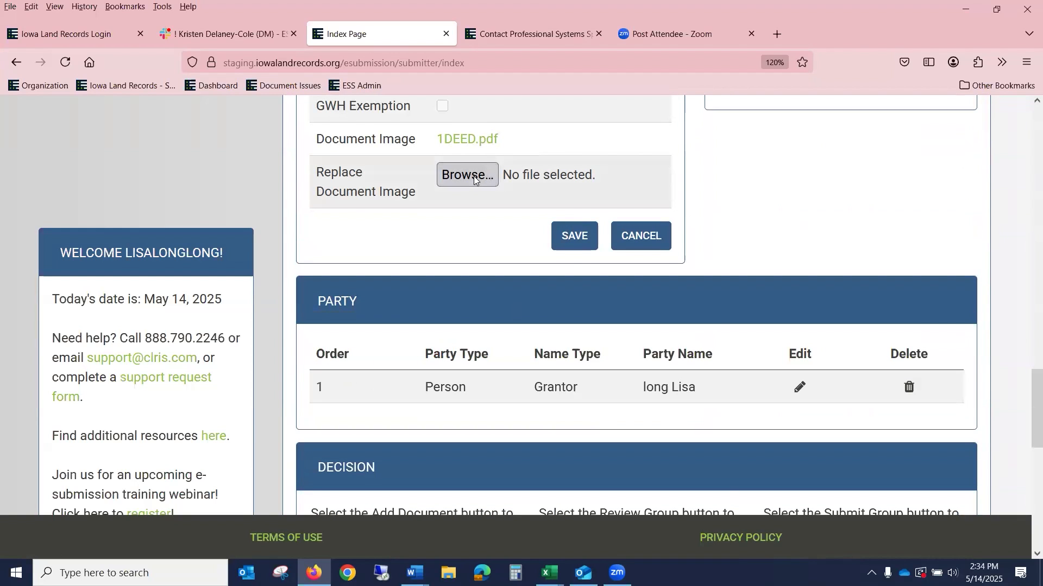
Step: Attach 1POA.pdf as the Affidavit - Transfer image and save, with fees of 30.00
{"action": "left_click", "coordinate": [457, 175]}
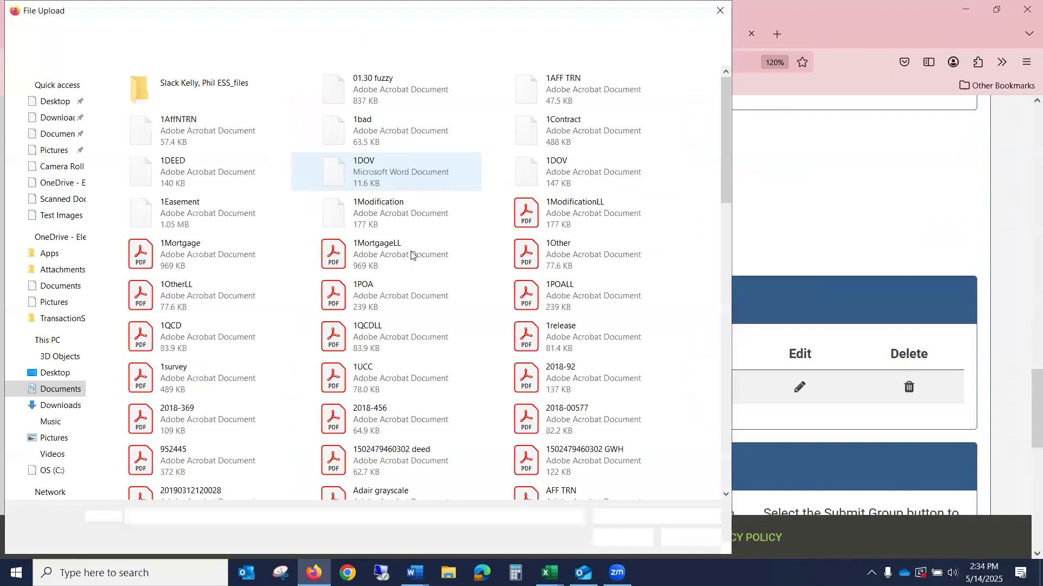
{"action": "left_click", "coordinate": [396, 293]}
{"action": "left_click", "coordinate": [622, 537]}
{"action": "left_click", "coordinate": [566, 241]}
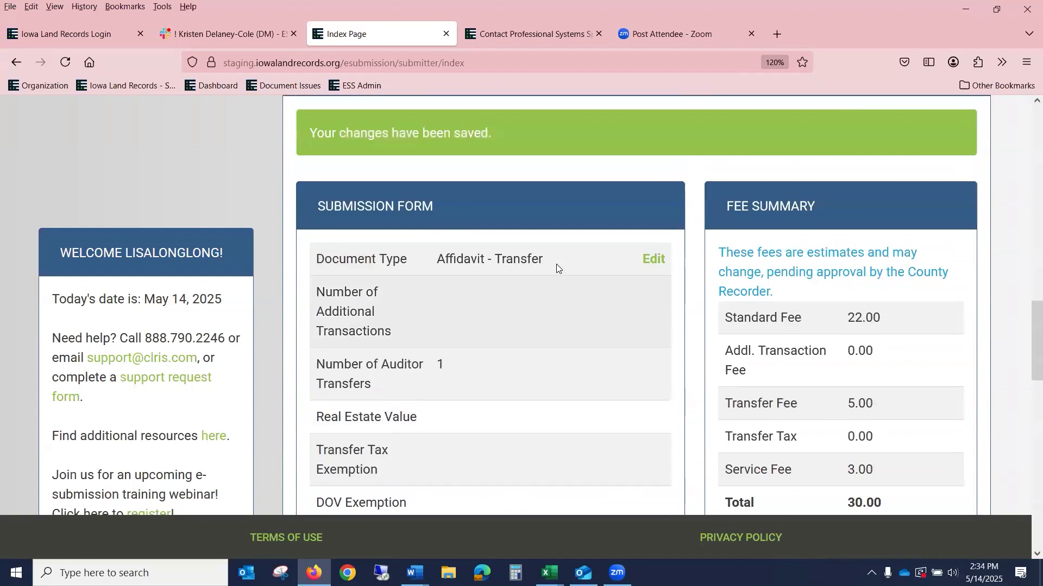
{"action": "scroll", "coordinate": [570, 279], "scroll_direction": "up", "scroll_amount": 6}
{"action": "scroll", "coordinate": [847, 282], "scroll_direction": "up", "scroll_amount": 9}
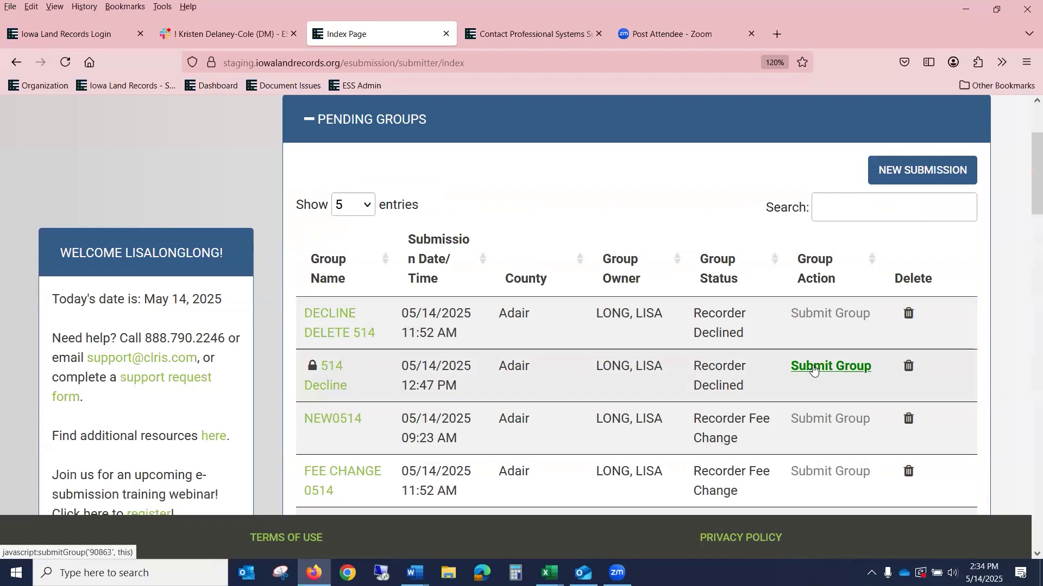
Step: Resubmit the 514 Decline group, then list DECLINE DELETE 514's two declined Assignment documents ($575.00)
{"action": "left_click", "coordinate": [812, 367]}
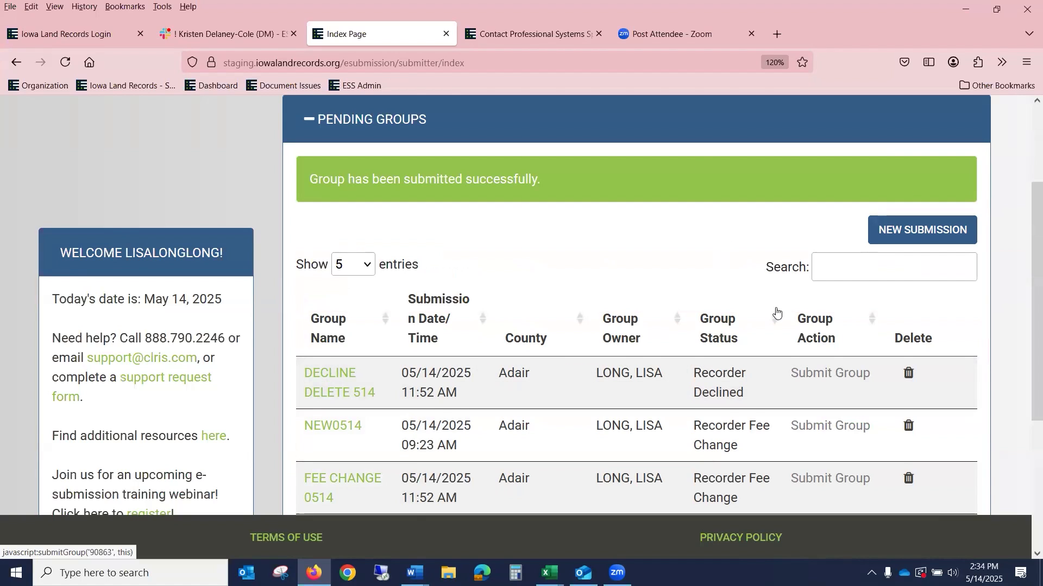
{"action": "scroll", "coordinate": [776, 310], "scroll_direction": "down", "scroll_amount": 2}
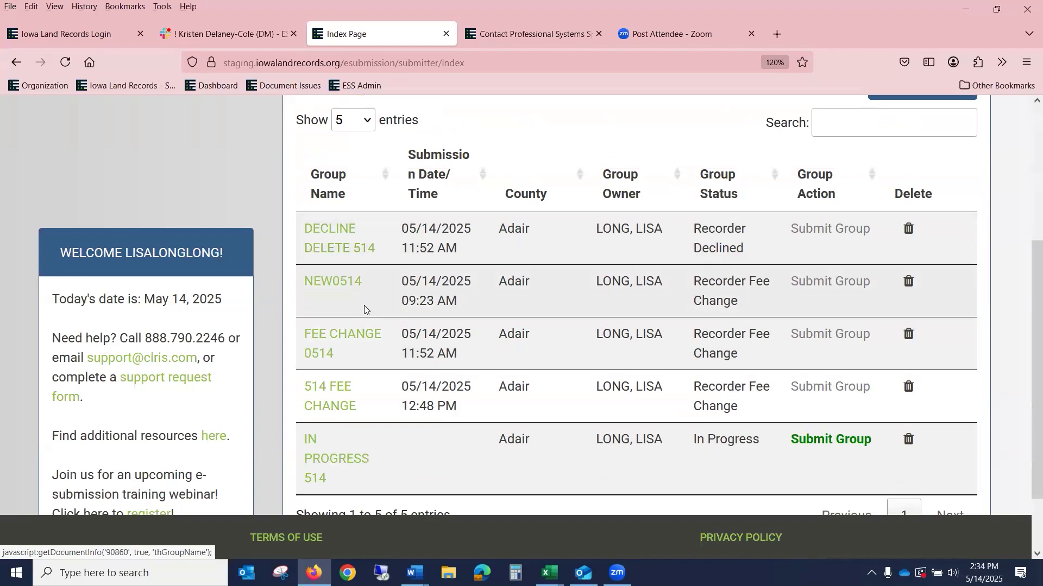
{"action": "left_click", "coordinate": [341, 249]}
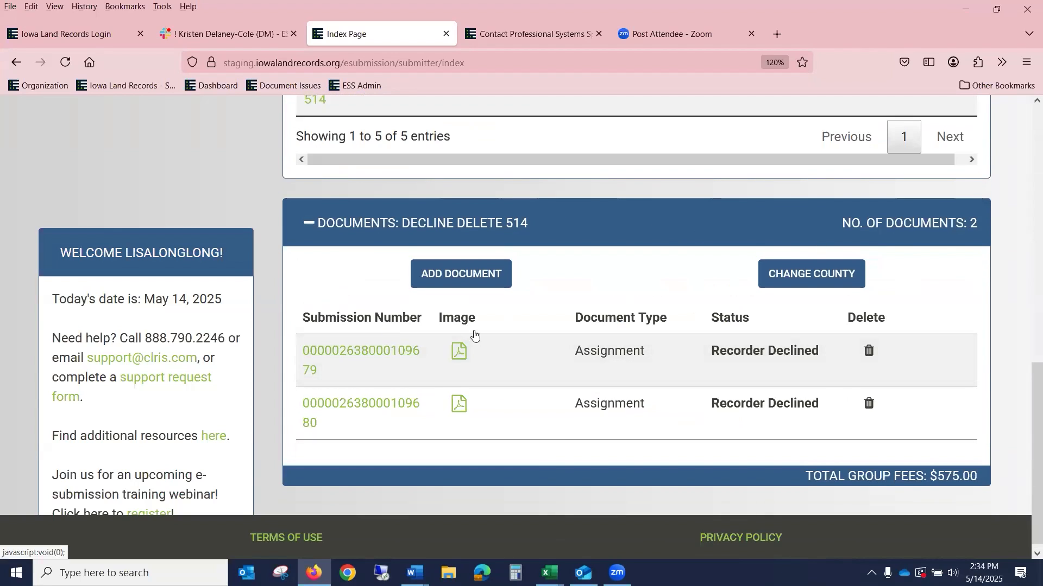
Step: Review the first declined Assignment submission and delete it from the DECLINE DELETE 514 group
{"action": "left_click", "coordinate": [360, 343]}
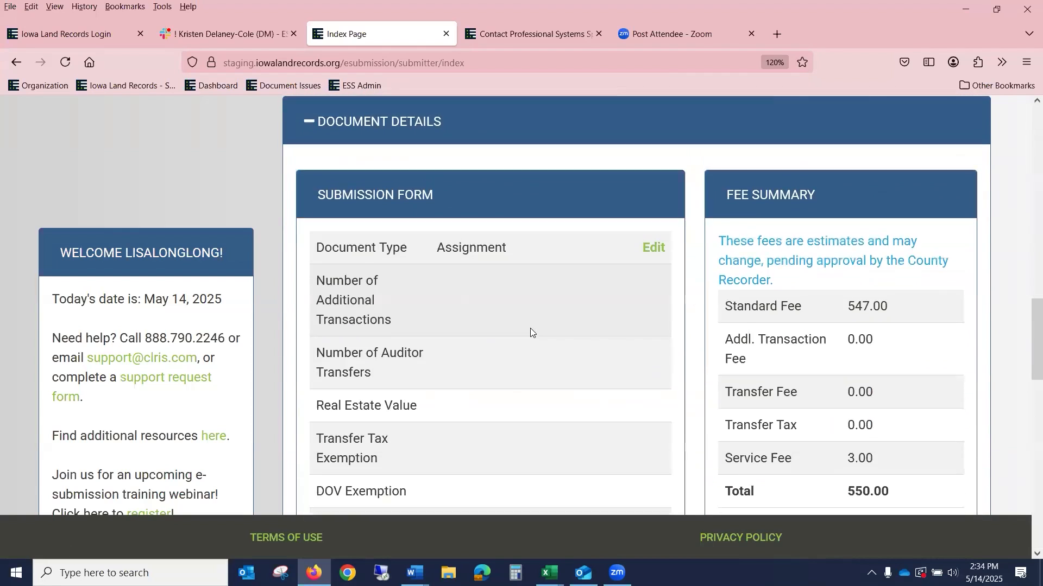
{"action": "scroll", "coordinate": [532, 330], "scroll_direction": "down", "scroll_amount": 5}
{"action": "scroll", "coordinate": [535, 337], "scroll_direction": "down", "scroll_amount": 6}
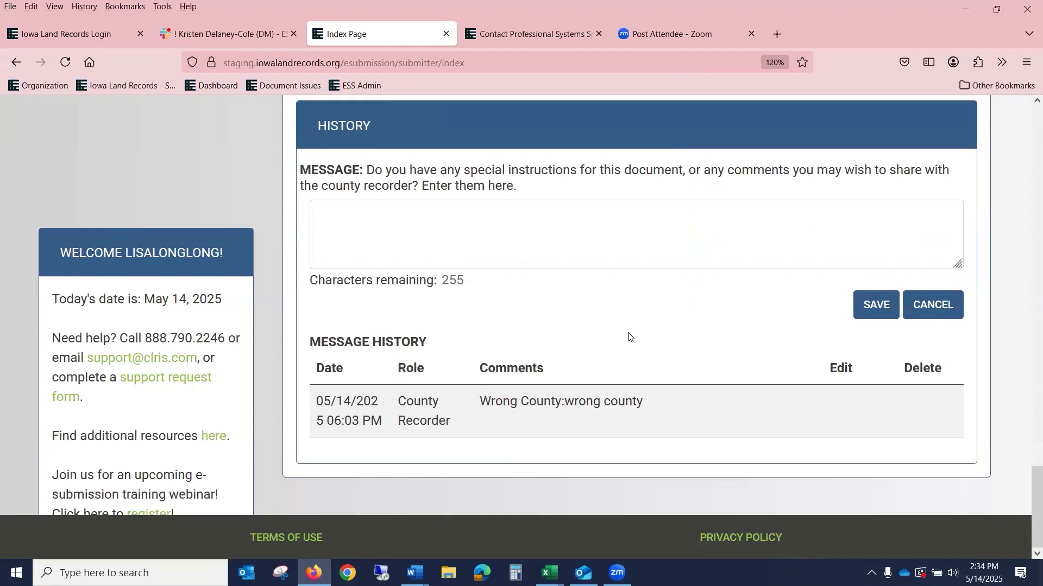
{"action": "scroll", "coordinate": [630, 333], "scroll_direction": "up", "scroll_amount": 6}
{"action": "scroll", "coordinate": [630, 334], "scroll_direction": "up", "scroll_amount": 15}
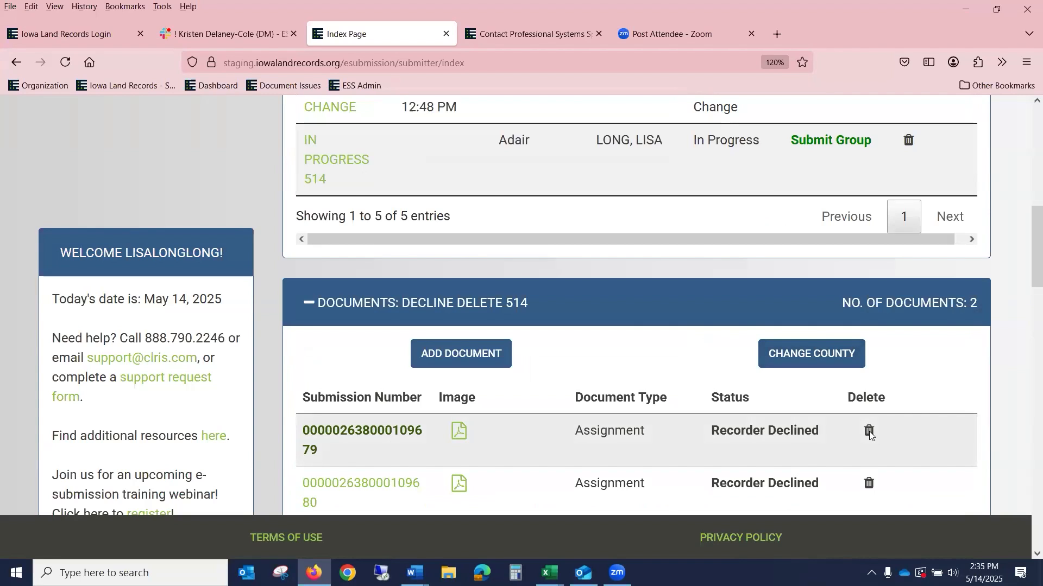
{"action": "left_click", "coordinate": [869, 431]}
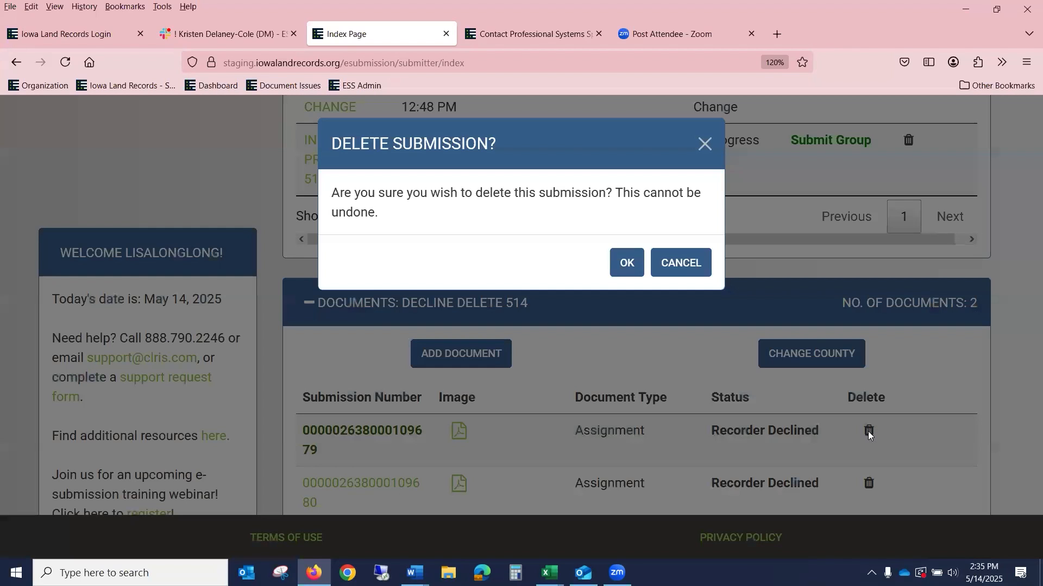
{"action": "left_click", "coordinate": [622, 265]}
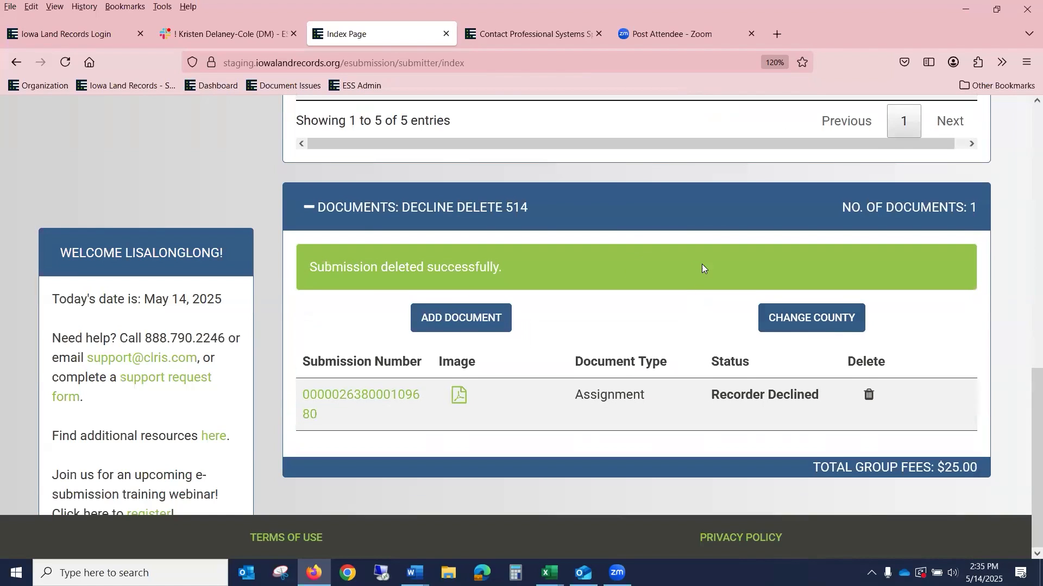
Step: Review the details and history of the remaining declined Assignment submission, fees $25.00
{"action": "left_click", "coordinate": [403, 400]}
{"action": "scroll", "coordinate": [466, 370], "scroll_direction": "down", "scroll_amount": 15}
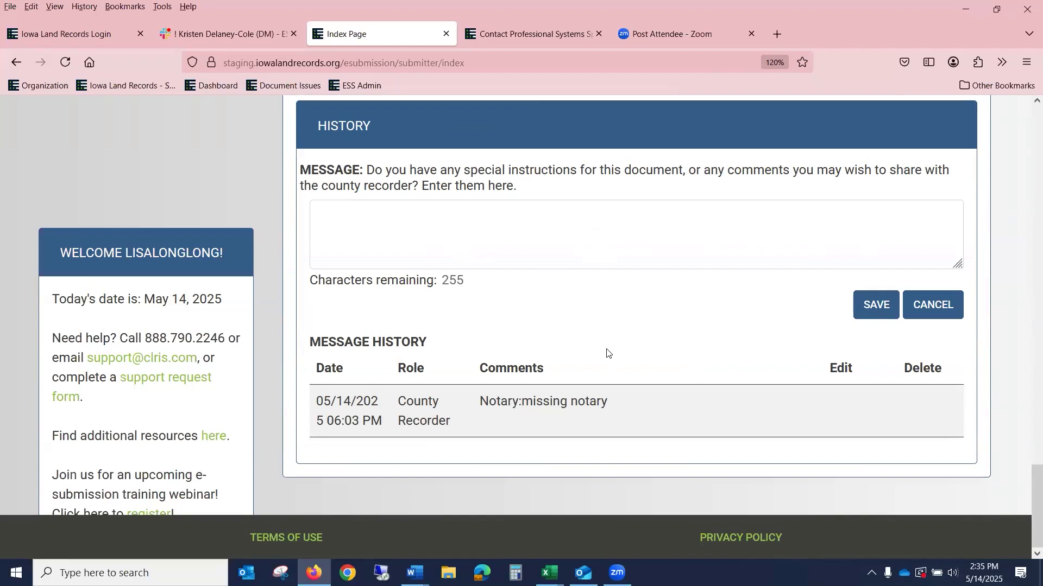
{"action": "scroll", "coordinate": [609, 350], "scroll_direction": "up", "scroll_amount": 5}
{"action": "scroll", "coordinate": [609, 350], "scroll_direction": "up", "scroll_amount": 10}
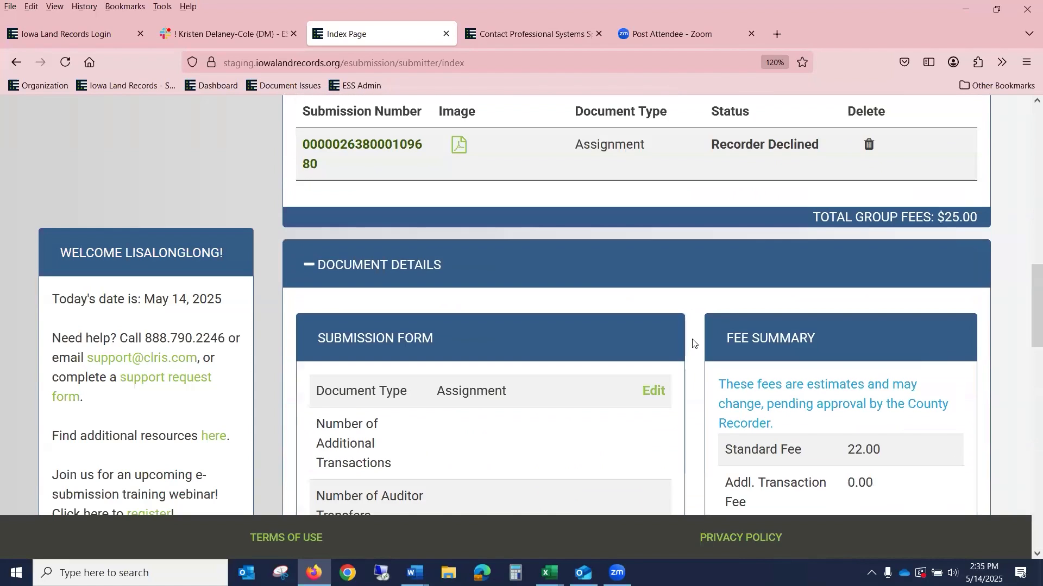
{"action": "scroll", "coordinate": [806, 252], "scroll_direction": "up", "scroll_amount": 11}
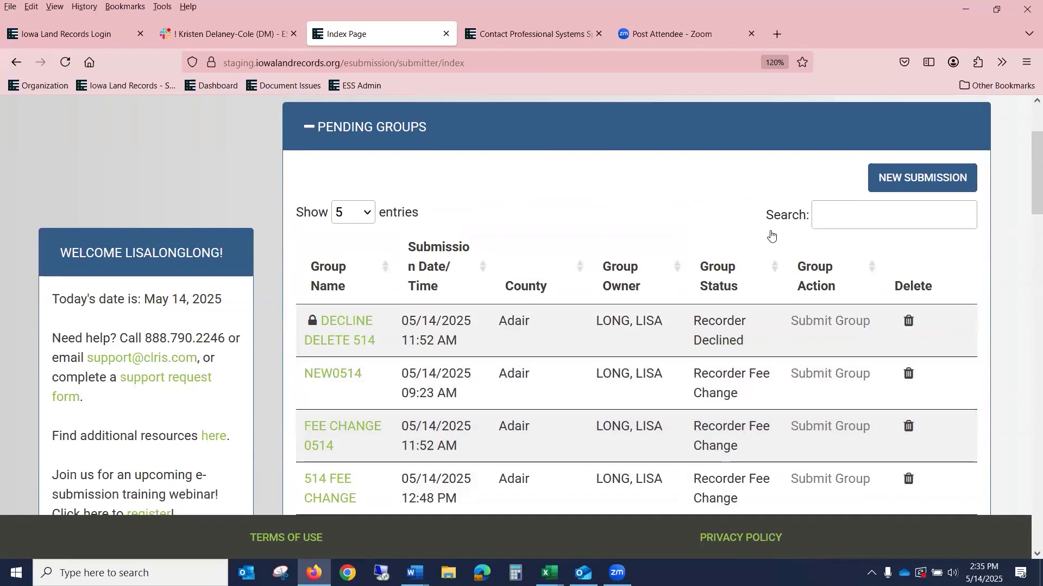
Step: Delete the DECLINE DELETE 514 group from Pending Groups and confirm the deletion
{"action": "left_click", "coordinate": [909, 325]}
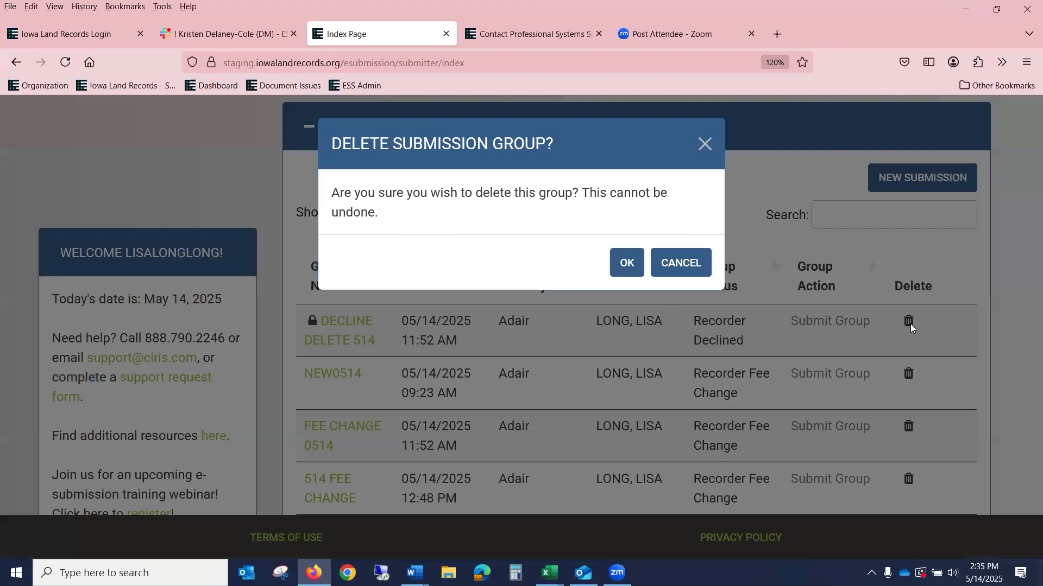
{"action": "left_click", "coordinate": [621, 268]}
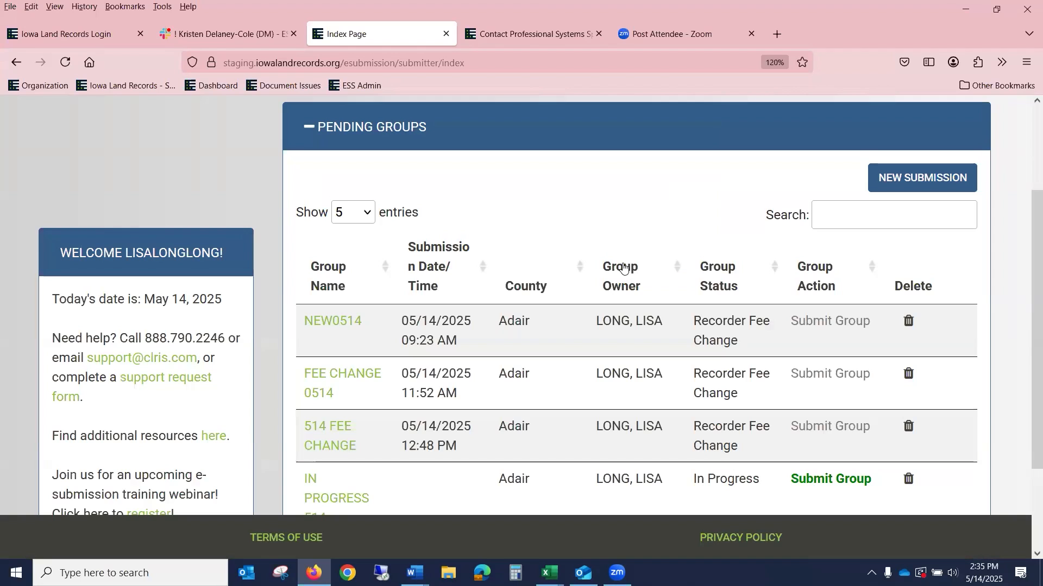
Step: Open the FEE CHANGE 0514 group to list its two Recorder Fee Change documents ($47.00 total)
{"action": "left_click", "coordinate": [333, 378]}
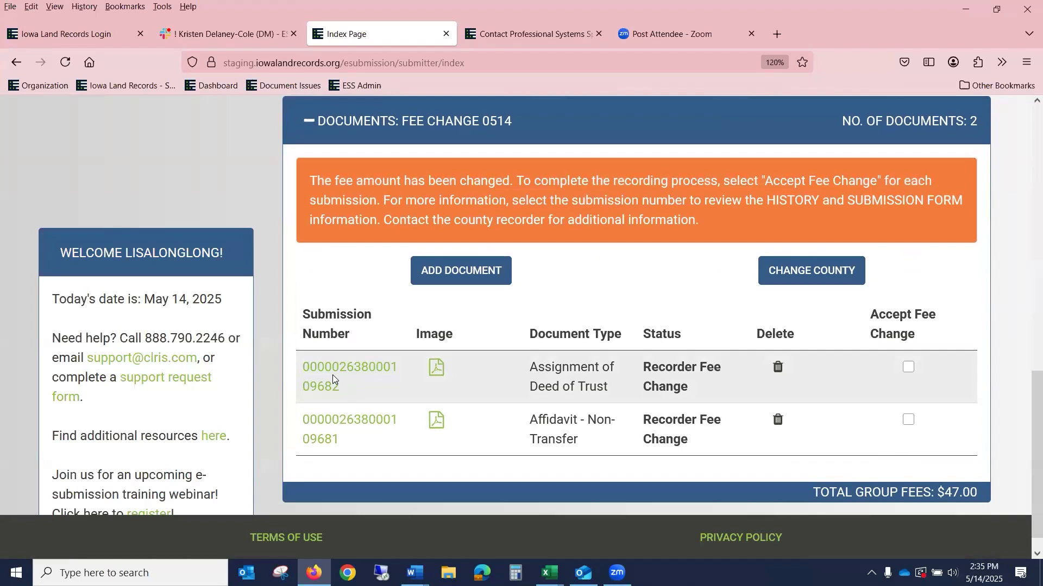
{"action": "scroll", "coordinate": [332, 375], "scroll_direction": "up", "scroll_amount": 1}
{"action": "scroll", "coordinate": [332, 375], "scroll_direction": "down", "scroll_amount": 1}
{"action": "scroll", "coordinate": [333, 375], "scroll_direction": "up", "scroll_amount": 1}
{"action": "scroll", "coordinate": [332, 375], "scroll_direction": "down", "scroll_amount": 1}
{"action": "scroll", "coordinate": [332, 374], "scroll_direction": "up", "scroll_amount": 1}
{"action": "scroll", "coordinate": [332, 375], "scroll_direction": "down", "scroll_amount": 1}
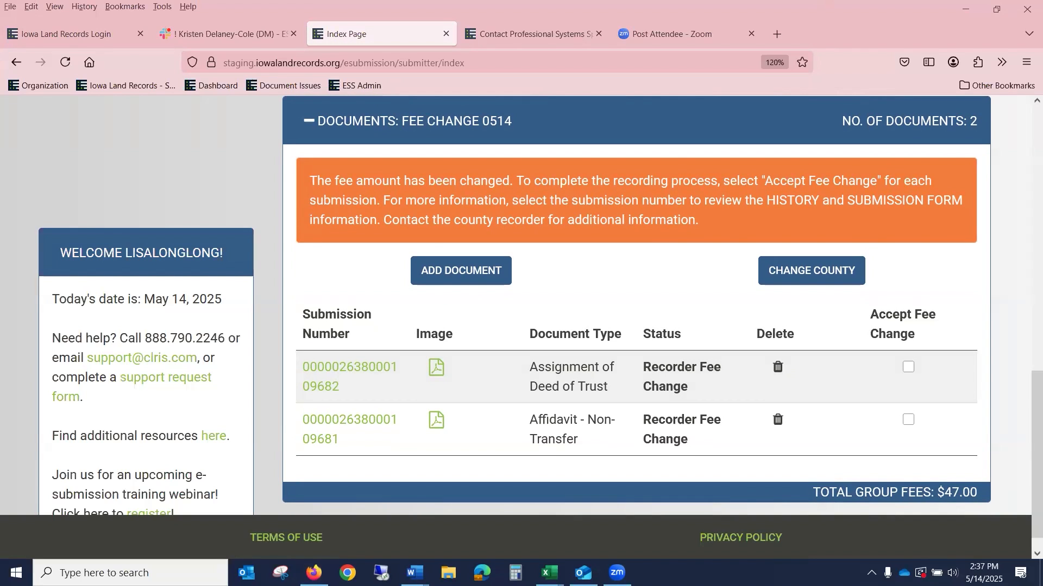
{"action": "scroll", "coordinate": [991, 383], "scroll_direction": "up", "scroll_amount": 1}
{"action": "scroll", "coordinate": [922, 288], "scroll_direction": "down", "scroll_amount": 1}
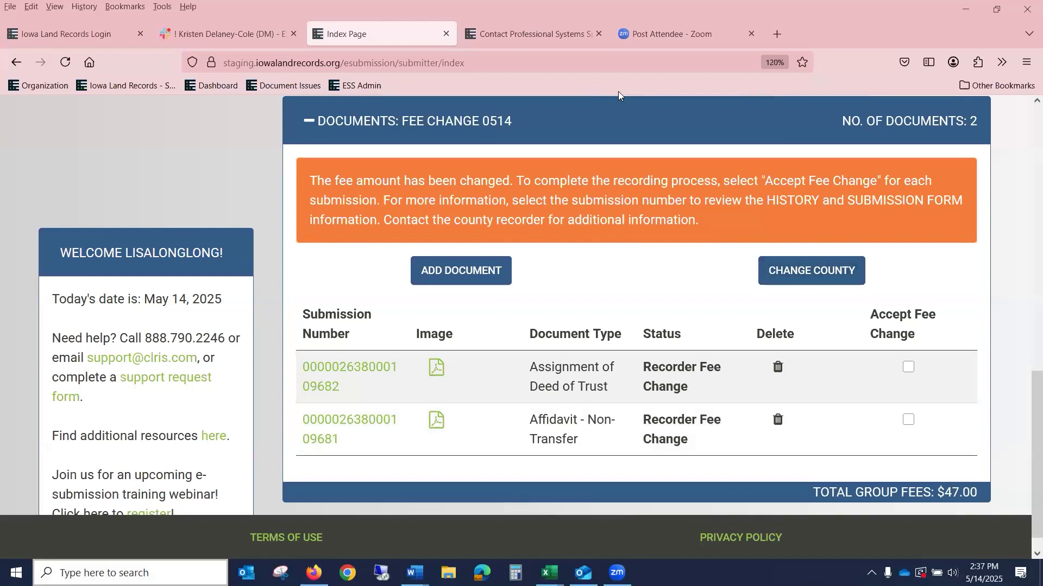
{"action": "scroll", "coordinate": [602, 107], "scroll_direction": "up", "scroll_amount": 1}
{"action": "scroll", "coordinate": [603, 107], "scroll_direction": "down", "scroll_amount": 1}
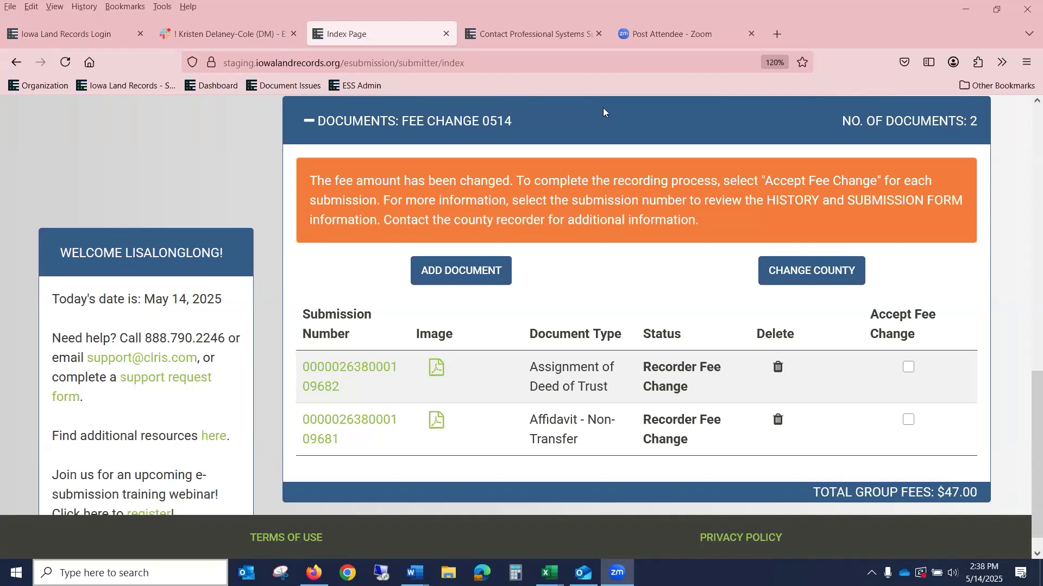
{"action": "scroll", "coordinate": [602, 108], "scroll_direction": "up", "scroll_amount": 1}
{"action": "scroll", "coordinate": [603, 107], "scroll_direction": "down", "scroll_amount": 1}
{"action": "scroll", "coordinate": [602, 108], "scroll_direction": "up", "scroll_amount": 1}
{"action": "scroll", "coordinate": [603, 108], "scroll_direction": "down", "scroll_amount": 1}
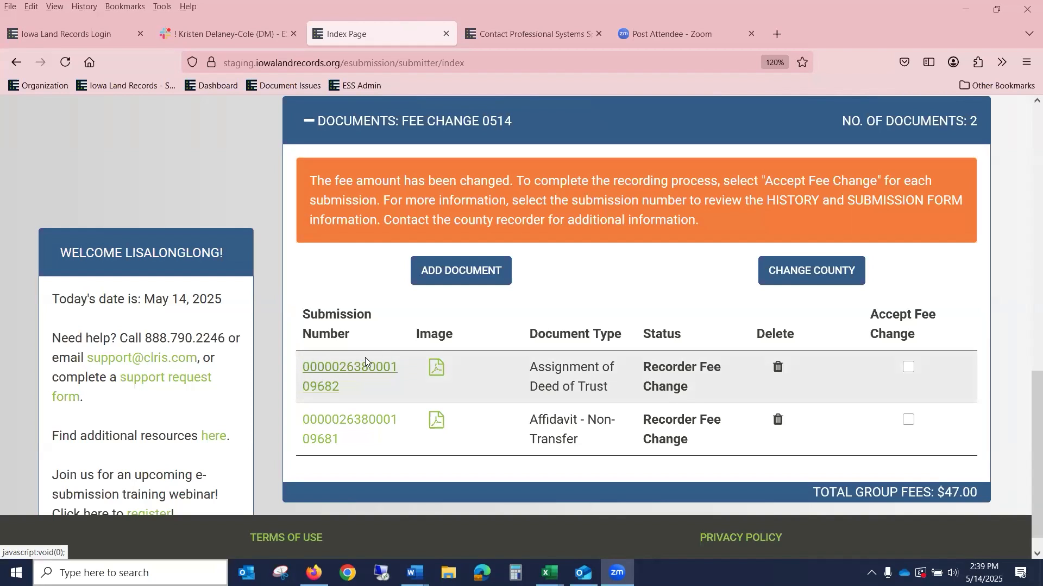
{"action": "scroll", "coordinate": [365, 357], "scroll_direction": "up", "scroll_amount": 5}
{"action": "scroll", "coordinate": [366, 357], "scroll_direction": "up", "scroll_amount": 5}
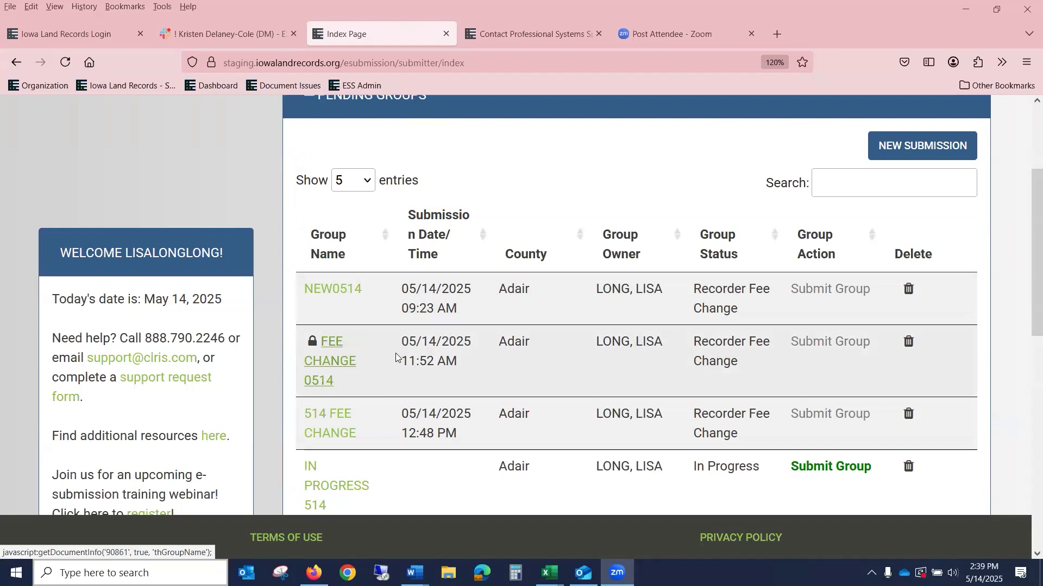
Step: Review the Assignment of Deed of Trust's details: standard fee 7.00, group total $47.00
{"action": "scroll", "coordinate": [381, 359], "scroll_direction": "down", "scroll_amount": 10}
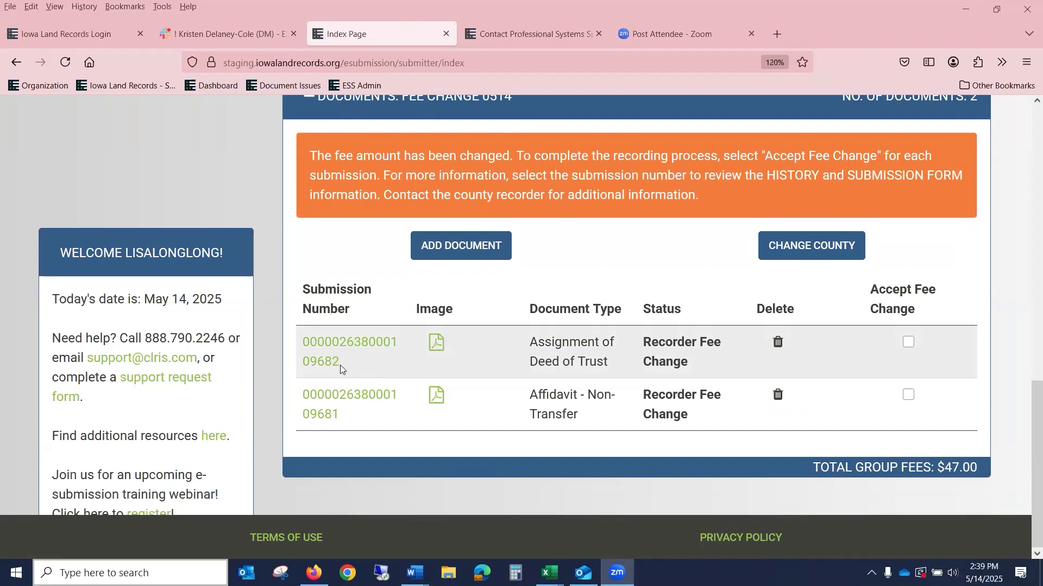
{"action": "left_click", "coordinate": [349, 341]}
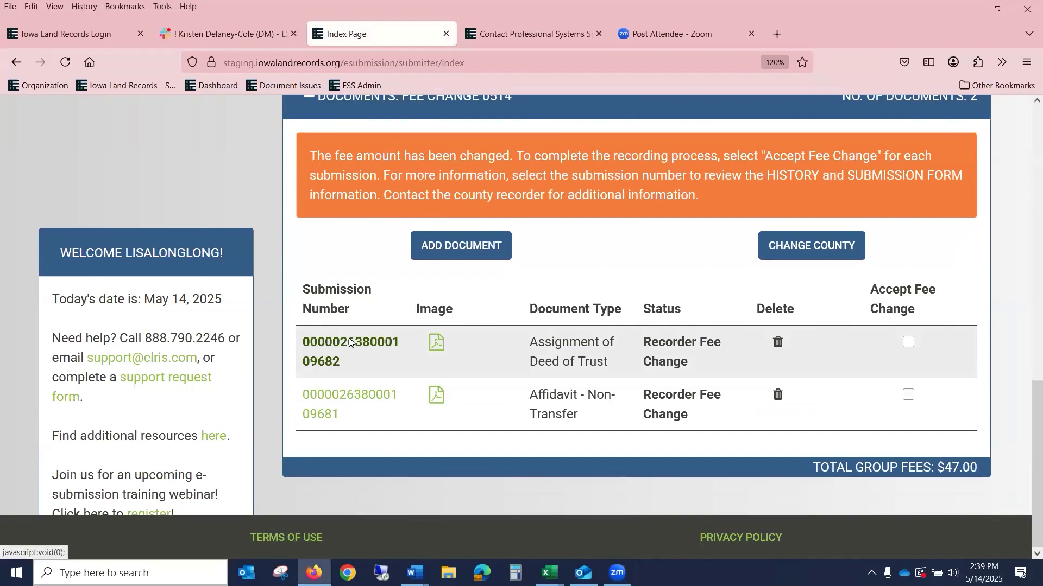
{"action": "scroll", "coordinate": [502, 288], "scroll_direction": "down", "scroll_amount": 10}
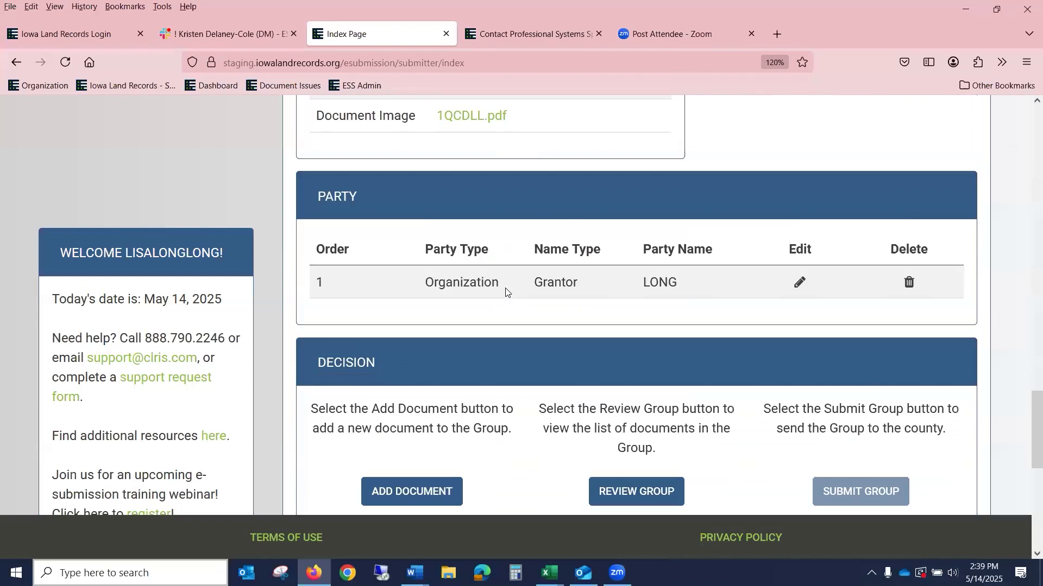
{"action": "scroll", "coordinate": [520, 295], "scroll_direction": "down", "scroll_amount": 3}
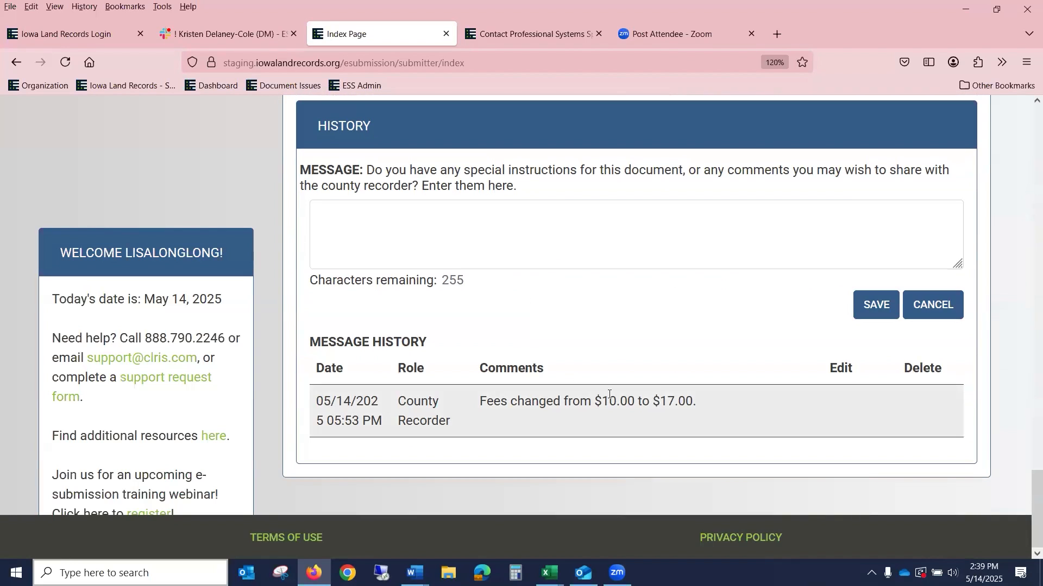
{"action": "scroll", "coordinate": [658, 381], "scroll_direction": "up", "scroll_amount": 4}
{"action": "scroll", "coordinate": [657, 380], "scroll_direction": "up", "scroll_amount": 10}
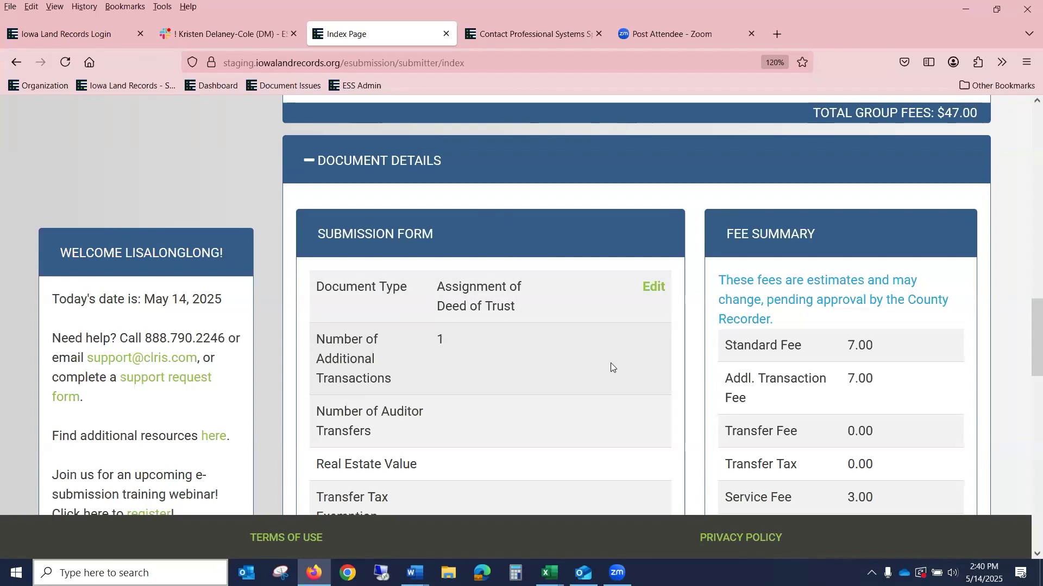
Step: Accept the changed fee for the Affidavit - Non-Transfer submission
{"action": "scroll", "coordinate": [612, 364], "scroll_direction": "down", "scroll_amount": 8}
{"action": "scroll", "coordinate": [687, 365], "scroll_direction": "up", "scroll_amount": 8}
{"action": "scroll", "coordinate": [834, 364], "scroll_direction": "up", "scroll_amount": 5}
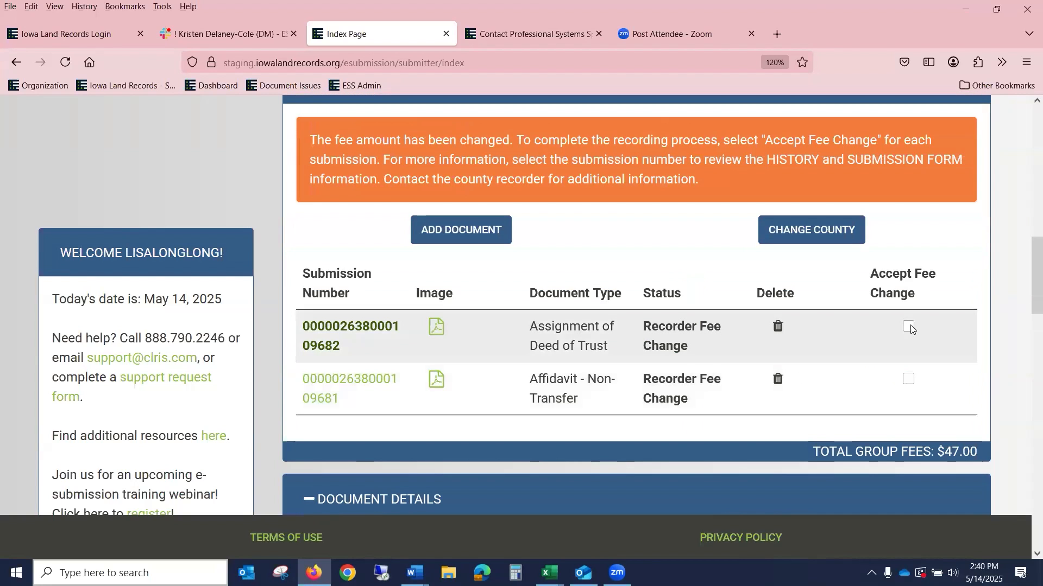
{"action": "left_click", "coordinate": [909, 327]}
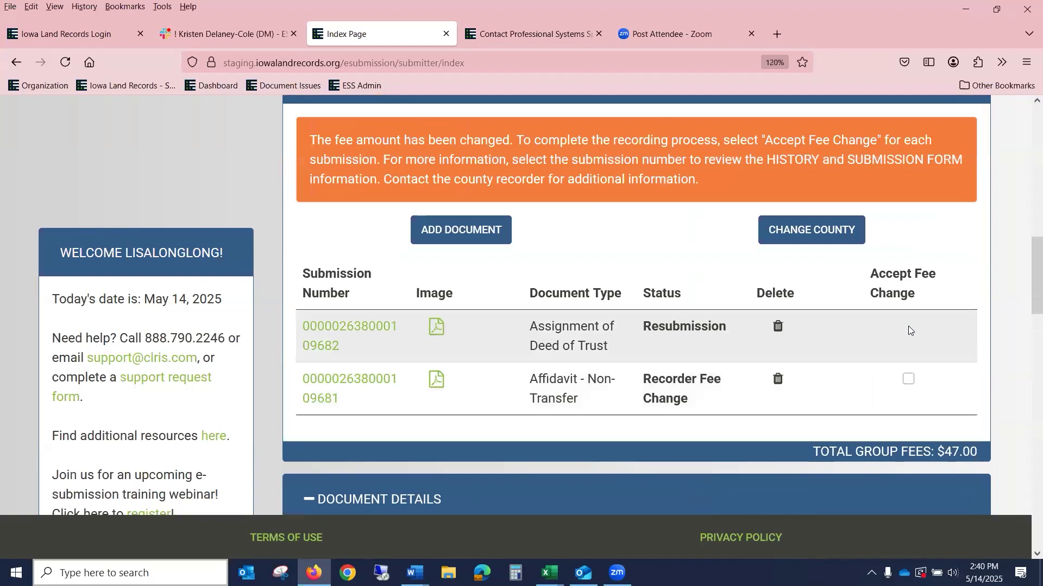
Step: Review the Affidavit - Non-Transfer submission's History and Fee Summary
{"action": "left_click", "coordinate": [368, 382]}
{"action": "scroll", "coordinate": [524, 378], "scroll_direction": "down", "scroll_amount": 15}
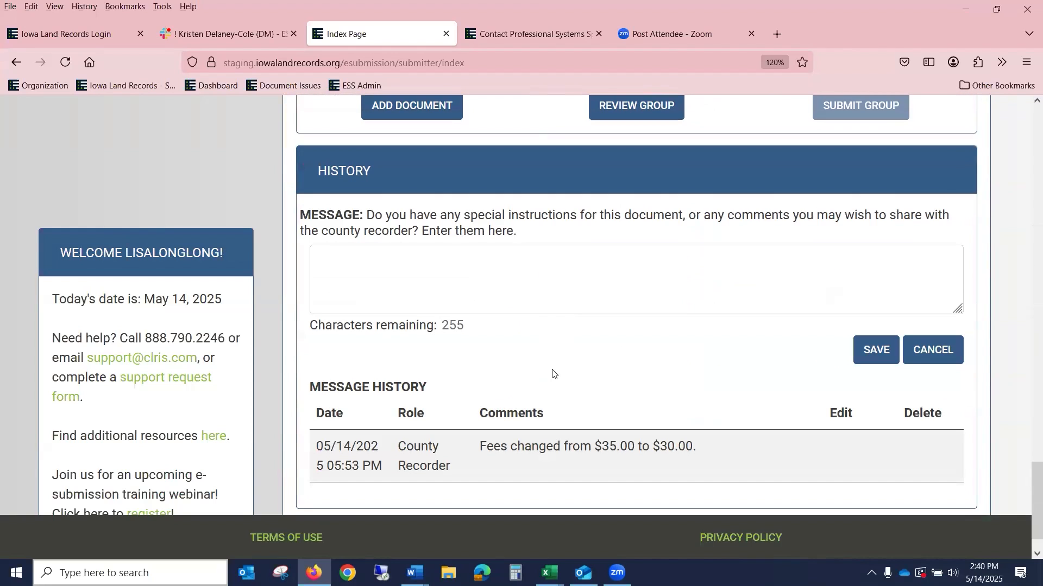
{"action": "scroll", "coordinate": [559, 375], "scroll_direction": "up", "scroll_amount": 7}
{"action": "scroll", "coordinate": [560, 379], "scroll_direction": "up", "scroll_amount": 5}
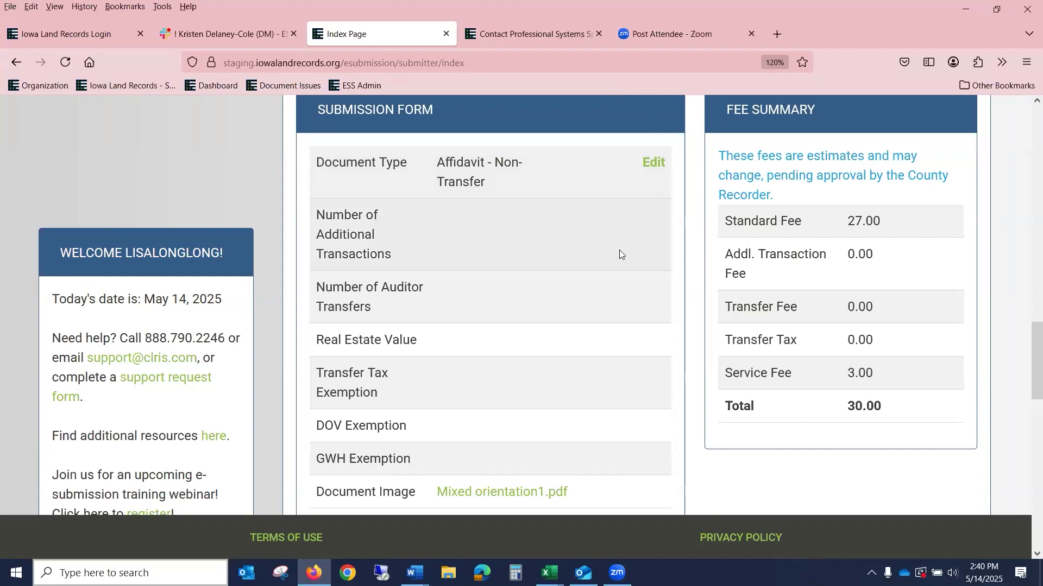
{"action": "scroll", "coordinate": [803, 258], "scroll_direction": "up", "scroll_amount": 5}
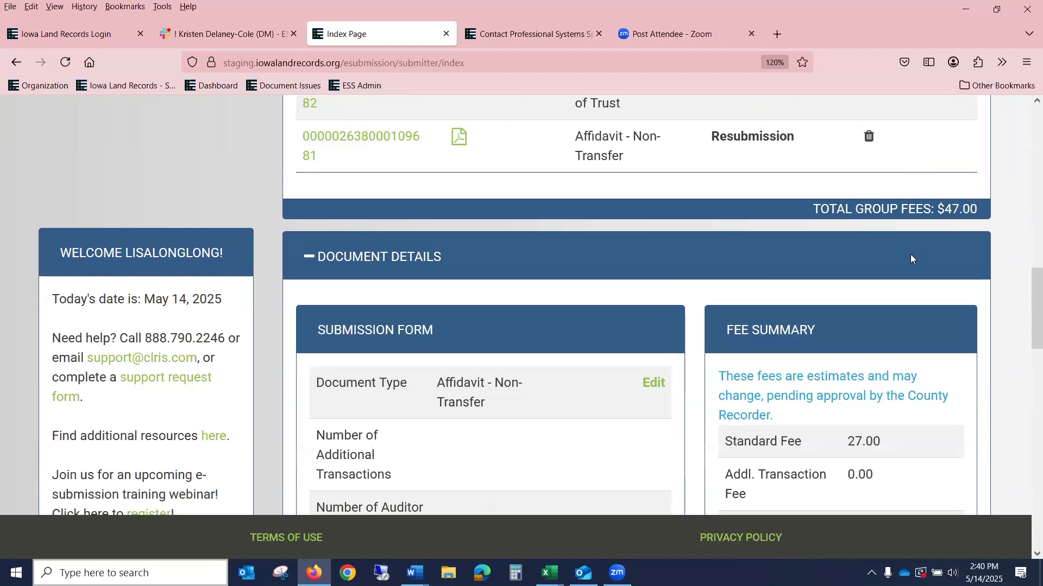
{"action": "scroll", "coordinate": [646, 277], "scroll_direction": "up", "scroll_amount": 2}
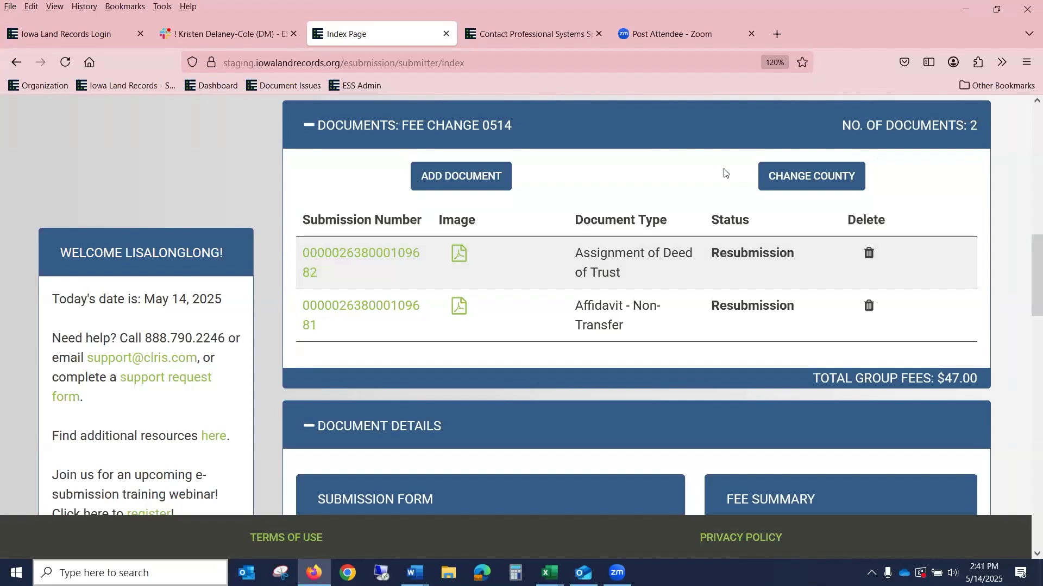
Step: Submit the FEE CHANGE 0514 group and list the 514 FEE CHANGE group's documents
{"action": "scroll", "coordinate": [913, 250], "scroll_direction": "up", "scroll_amount": 7}
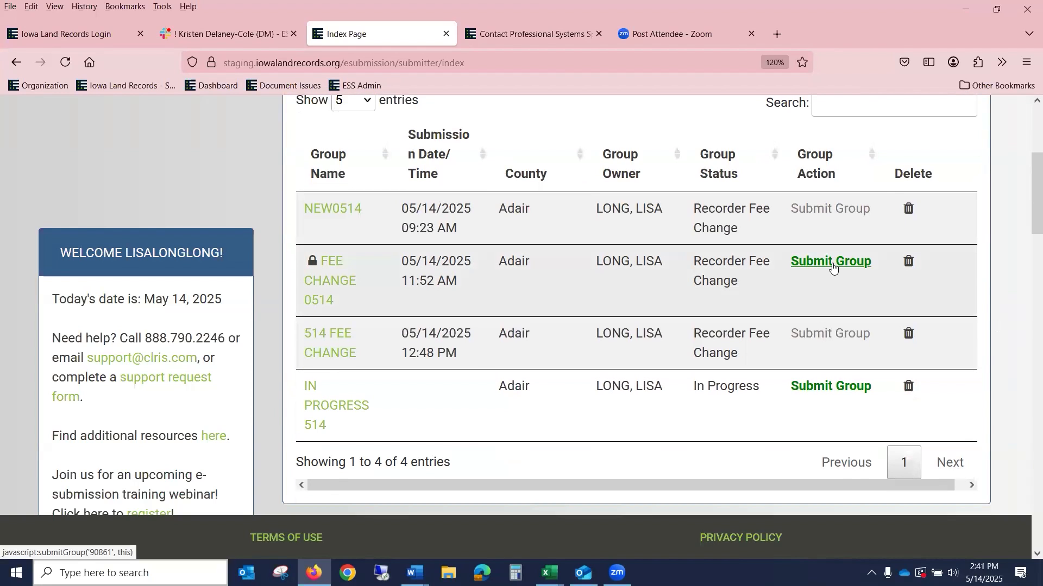
{"action": "left_click", "coordinate": [832, 265]}
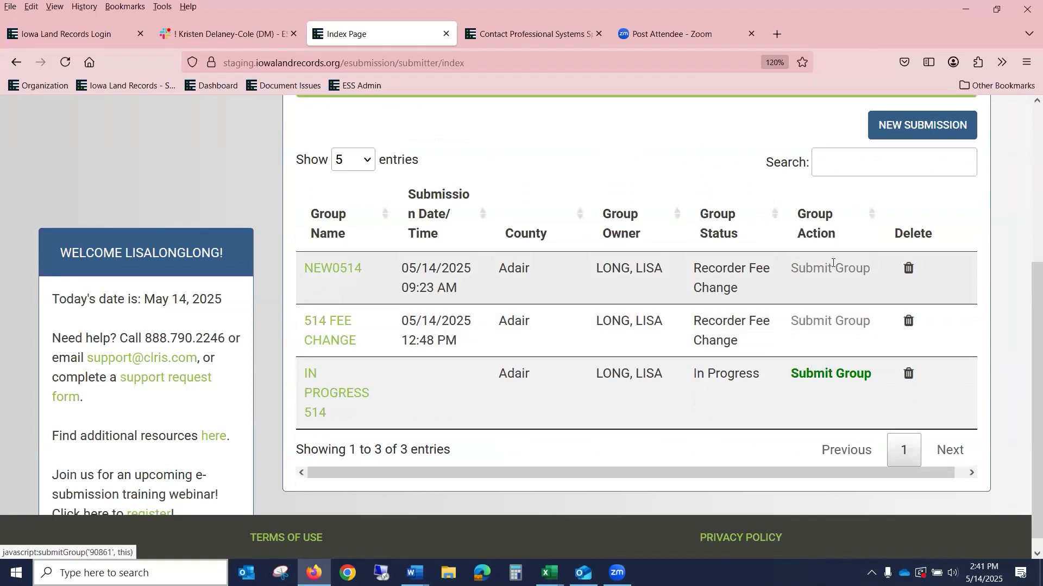
{"action": "left_click", "coordinate": [327, 339]}
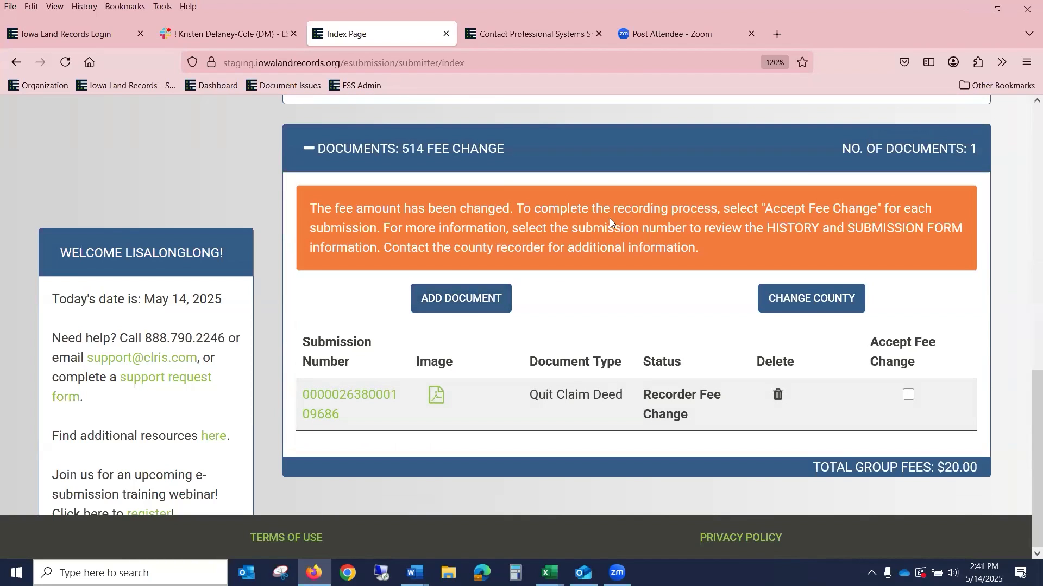
Step: Accept the Quit Claim Deed's new fee and submit the 514 FEE CHANGE group
{"action": "left_click", "coordinate": [909, 395]}
{"action": "scroll", "coordinate": [956, 380], "scroll_direction": "up", "scroll_amount": 5}
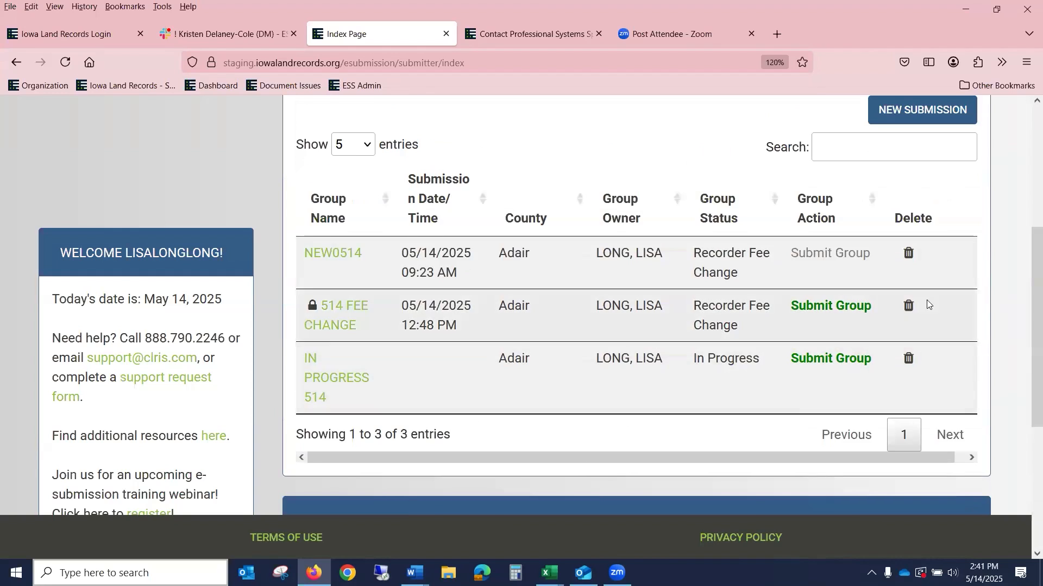
{"action": "left_click", "coordinate": [854, 254]}
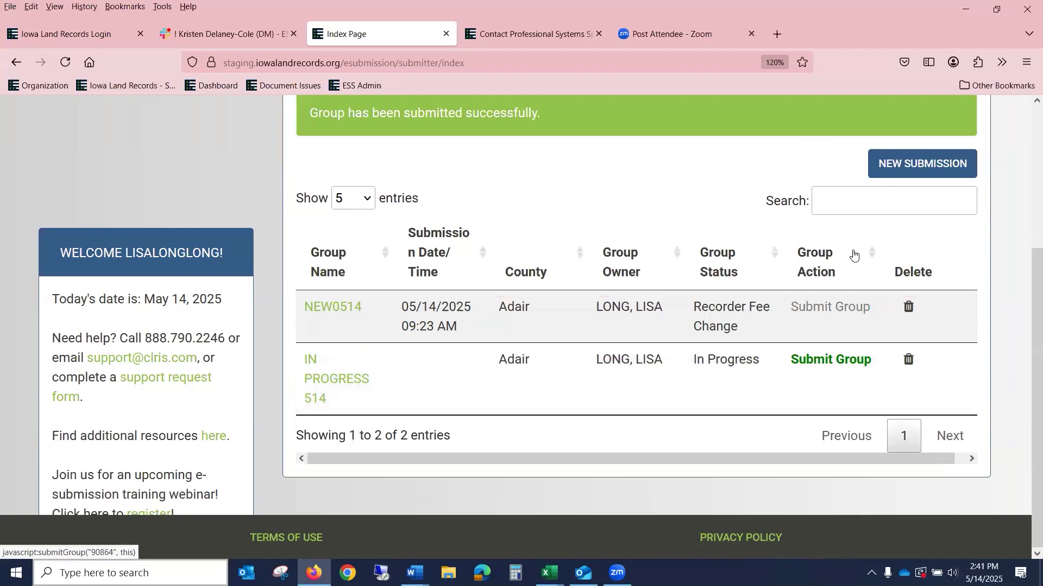
{"action": "left_click", "coordinate": [358, 381]}
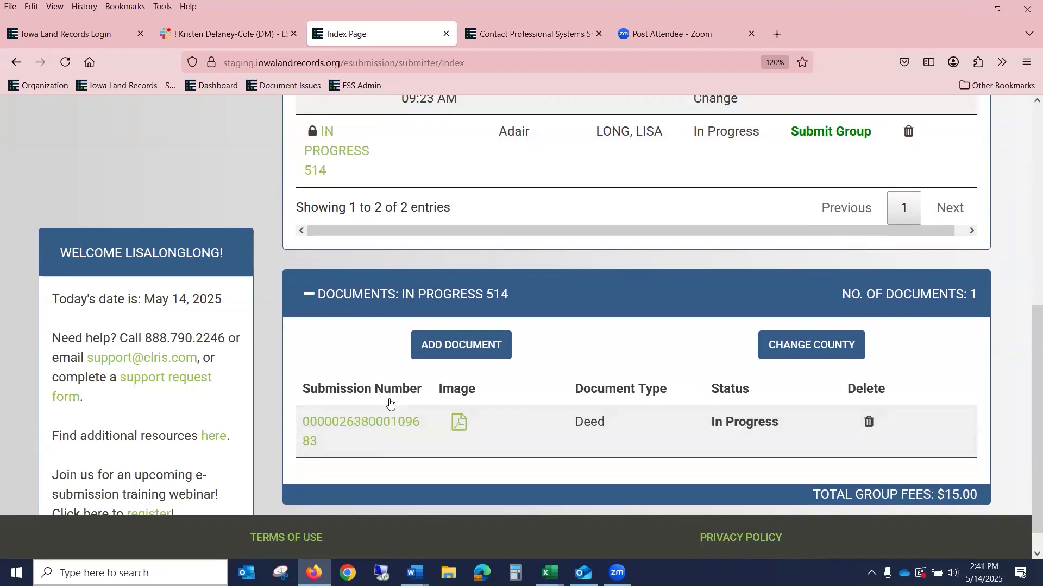
Step: Edit the IN PROGRESS 514 Deed, clear its GWH Exemption, and save the form
{"action": "left_click", "coordinate": [389, 395]}
{"action": "scroll", "coordinate": [389, 392], "scroll_direction": "down", "scroll_amount": 8}
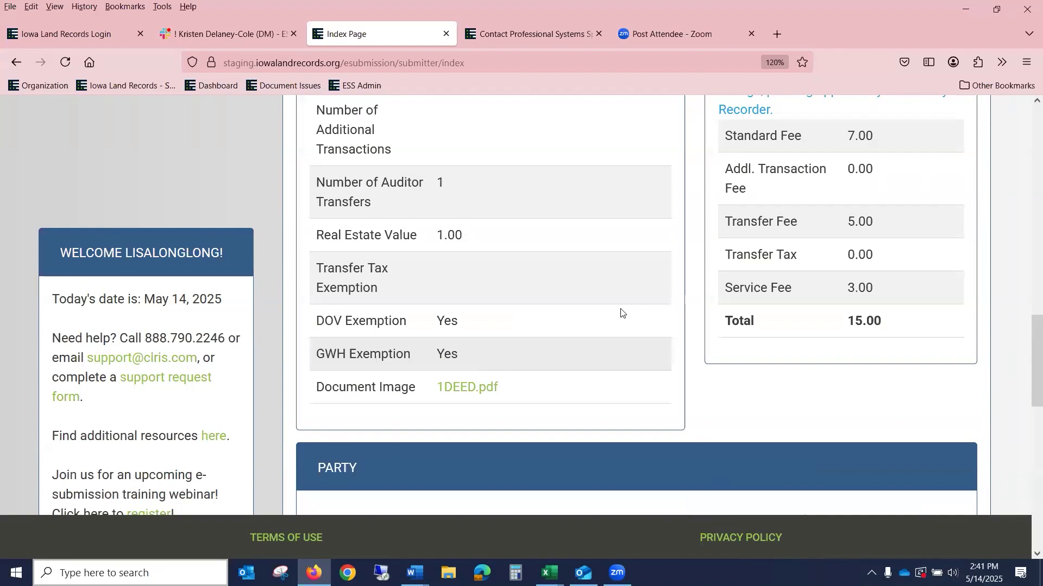
{"action": "scroll", "coordinate": [620, 313], "scroll_direction": "up", "scroll_amount": 6}
{"action": "left_click", "coordinate": [655, 416]}
{"action": "scroll", "coordinate": [646, 421], "scroll_direction": "down", "scroll_amount": 6}
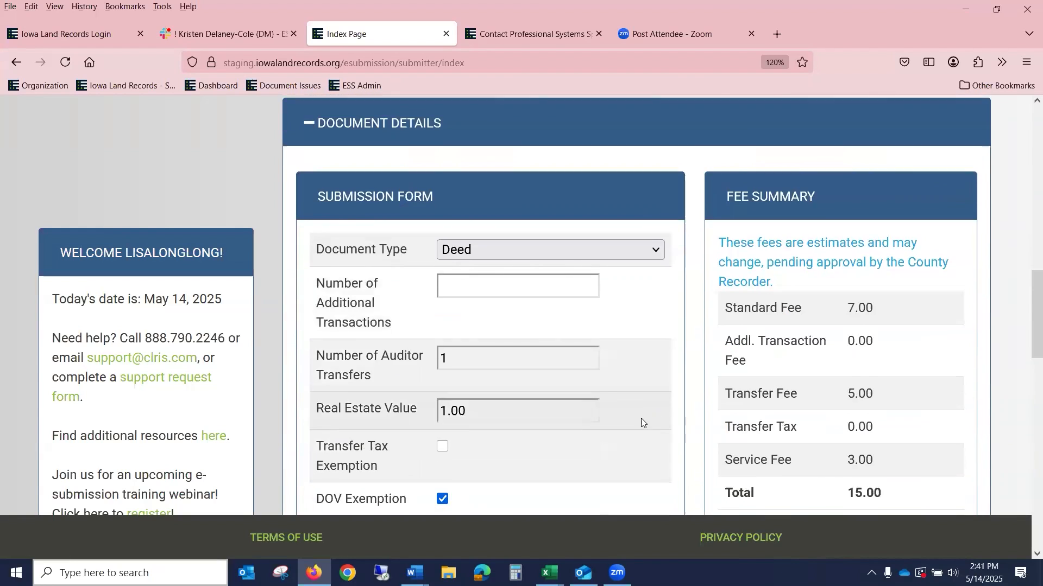
{"action": "left_click", "coordinate": [443, 363]}
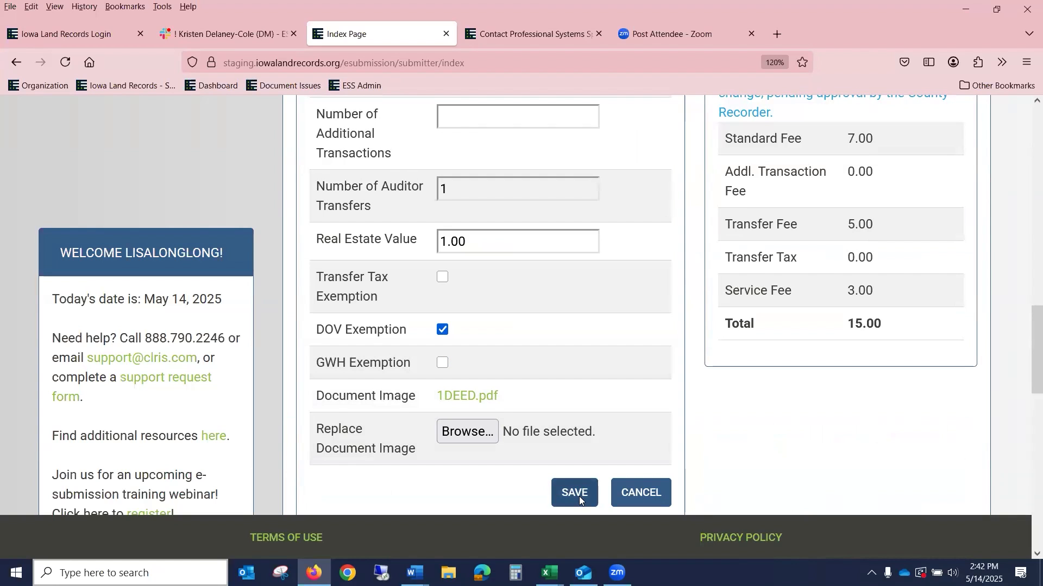
{"action": "left_click", "coordinate": [578, 495]}
{"action": "scroll", "coordinate": [587, 494], "scroll_direction": "up", "scroll_amount": 8}
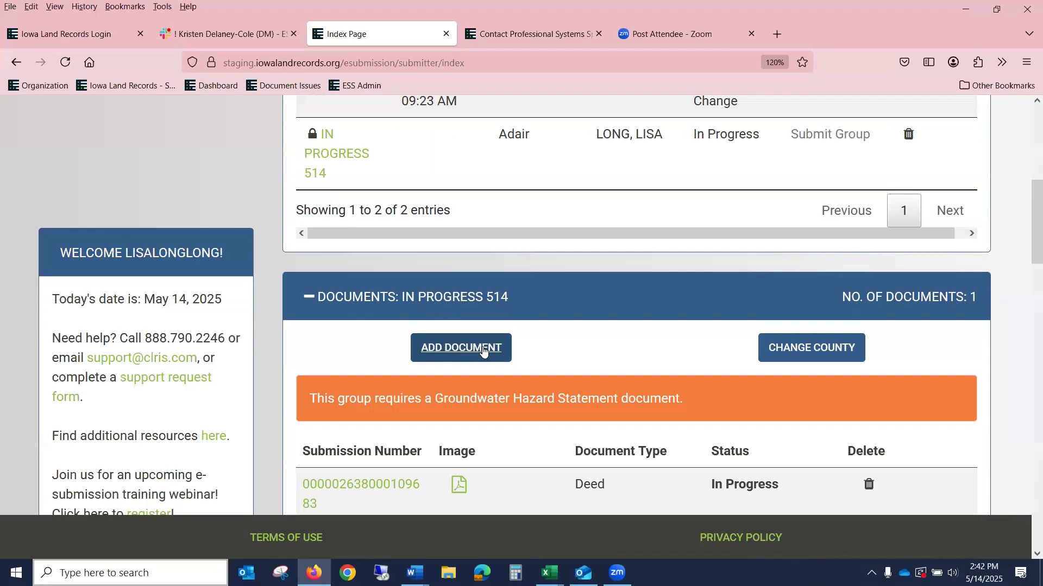
Step: Edit the Deed again, mark it GWH exempt alongside DOV, and save
{"action": "left_click", "coordinate": [483, 351]}
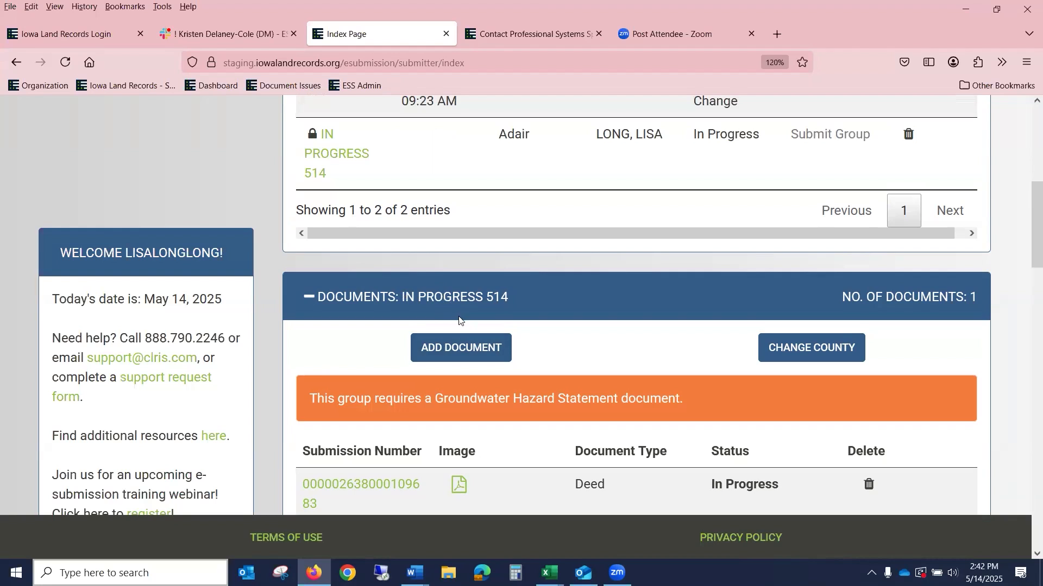
{"action": "scroll", "coordinate": [463, 303], "scroll_direction": "down", "scroll_amount": 4}
{"action": "scroll", "coordinate": [463, 303], "scroll_direction": "down", "scroll_amount": 10}
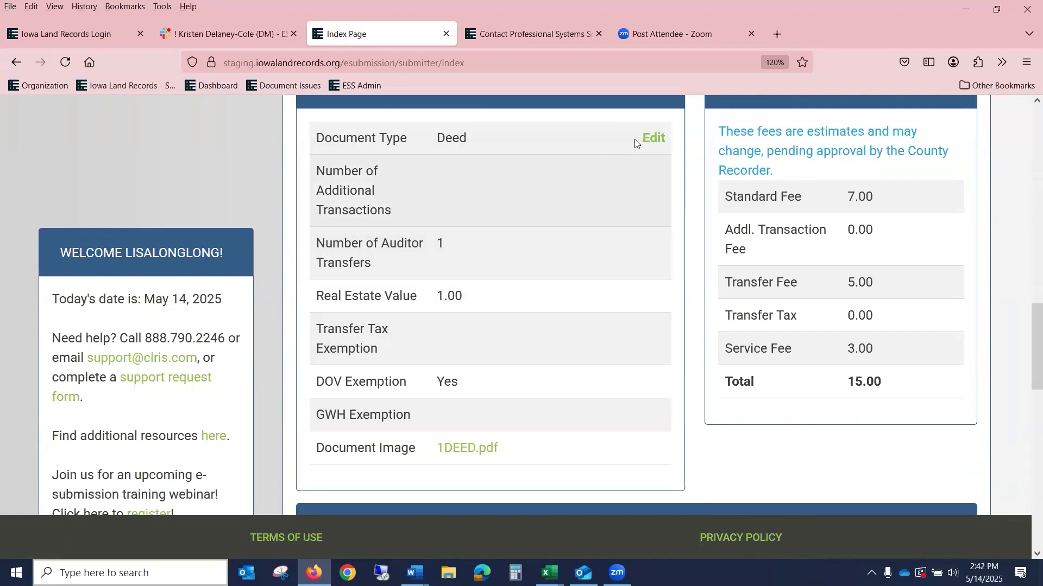
{"action": "left_click", "coordinate": [654, 139]}
{"action": "scroll", "coordinate": [446, 435], "scroll_direction": "down", "scroll_amount": 4}
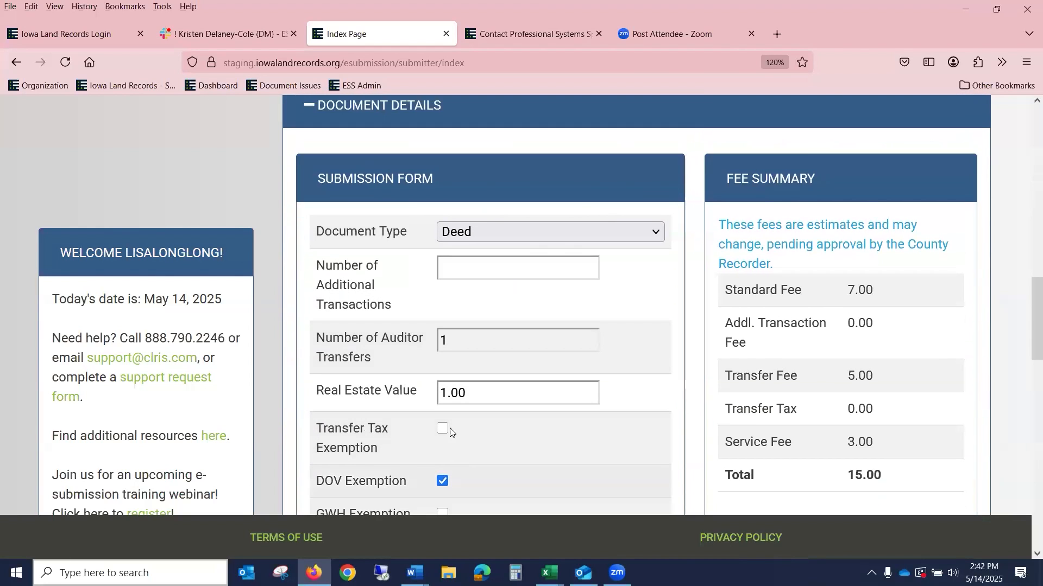
{"action": "left_click", "coordinate": [441, 362]}
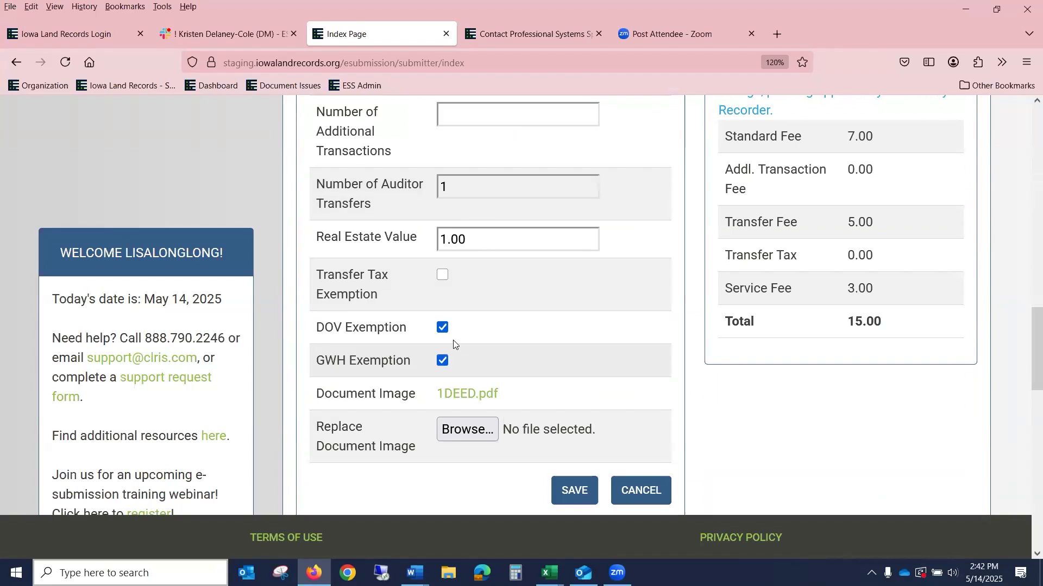
{"action": "left_click", "coordinate": [572, 491]}
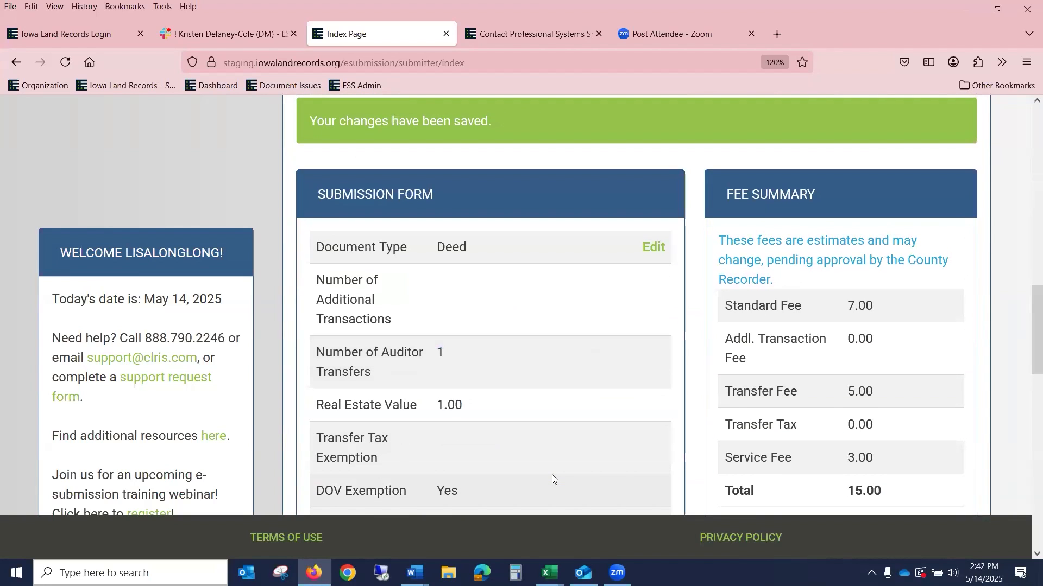
{"action": "scroll", "coordinate": [631, 269], "scroll_direction": "up", "scroll_amount": 8}
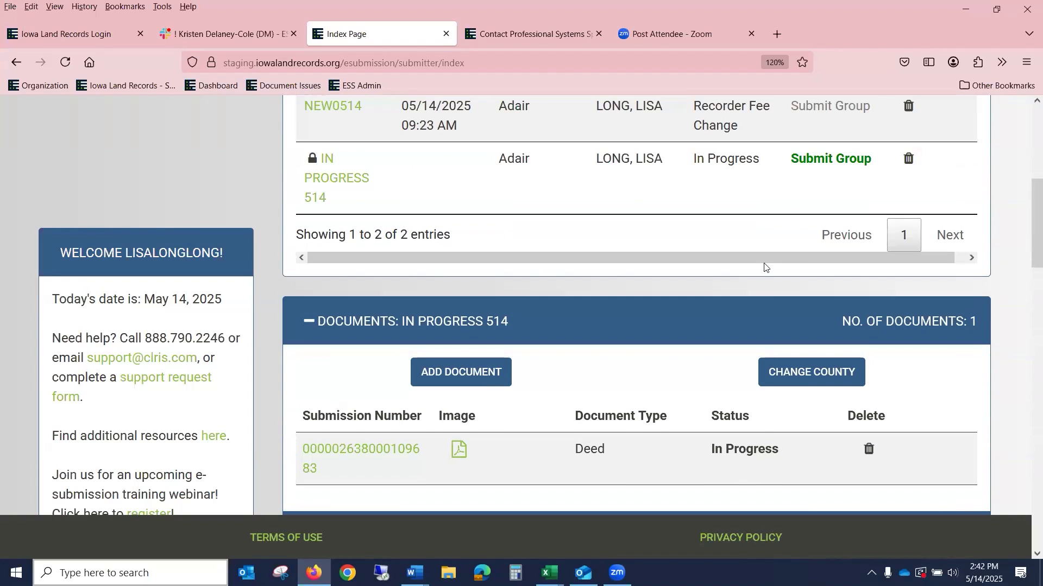
Step: Submit the IN PROGRESS 514 group from the Pending Groups table
{"action": "left_click", "coordinate": [829, 160]}
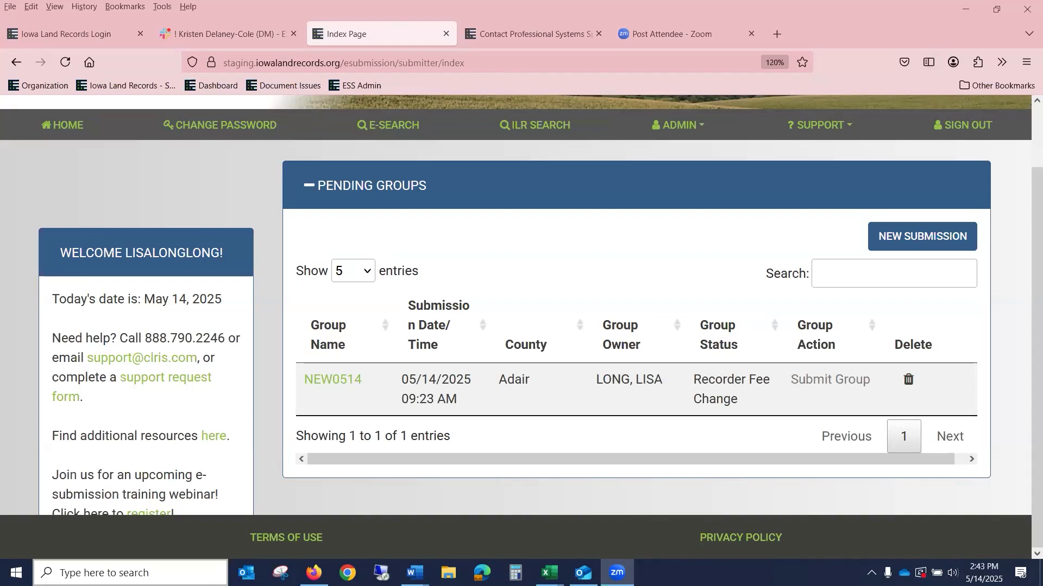
Step: Run a search of recently recorded submissions
{"action": "left_click", "coordinate": [390, 129]}
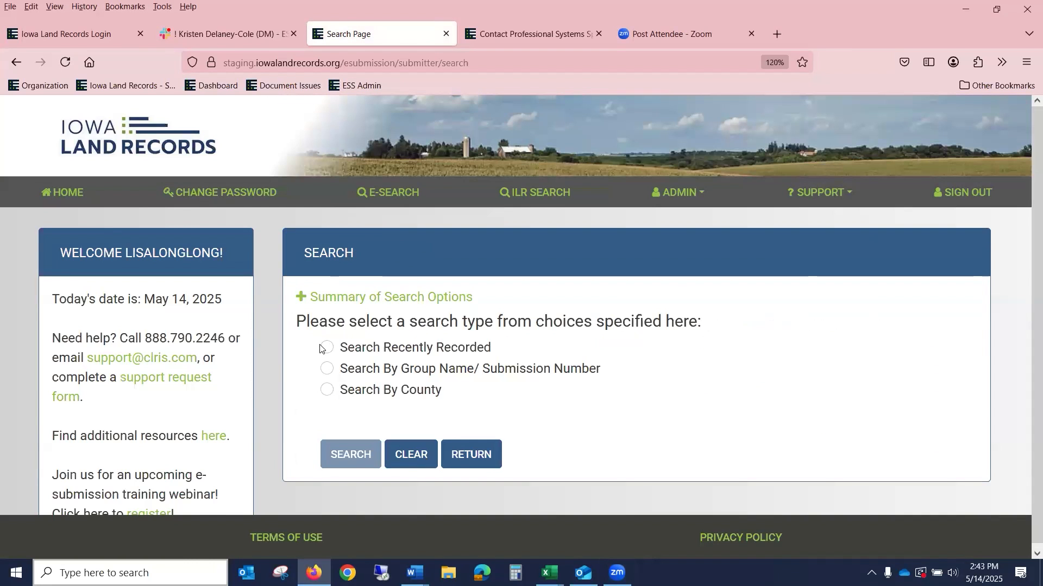
{"action": "left_click", "coordinate": [324, 350]}
{"action": "left_click", "coordinate": [347, 455]}
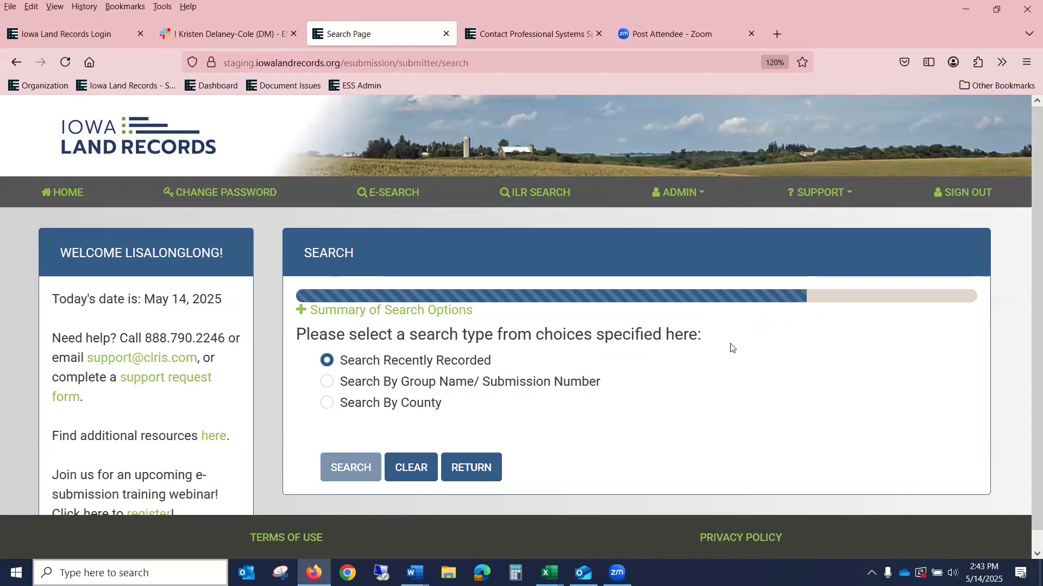
{"action": "scroll", "coordinate": [778, 293], "scroll_direction": "down", "scroll_amount": 2}
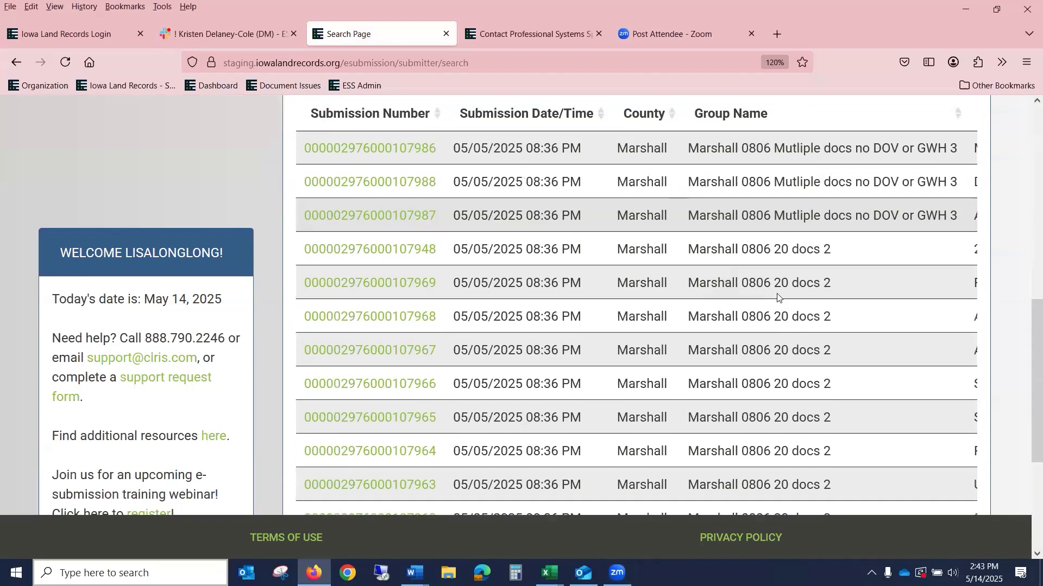
{"action": "scroll", "coordinate": [777, 293], "scroll_direction": "up", "scroll_amount": 2}
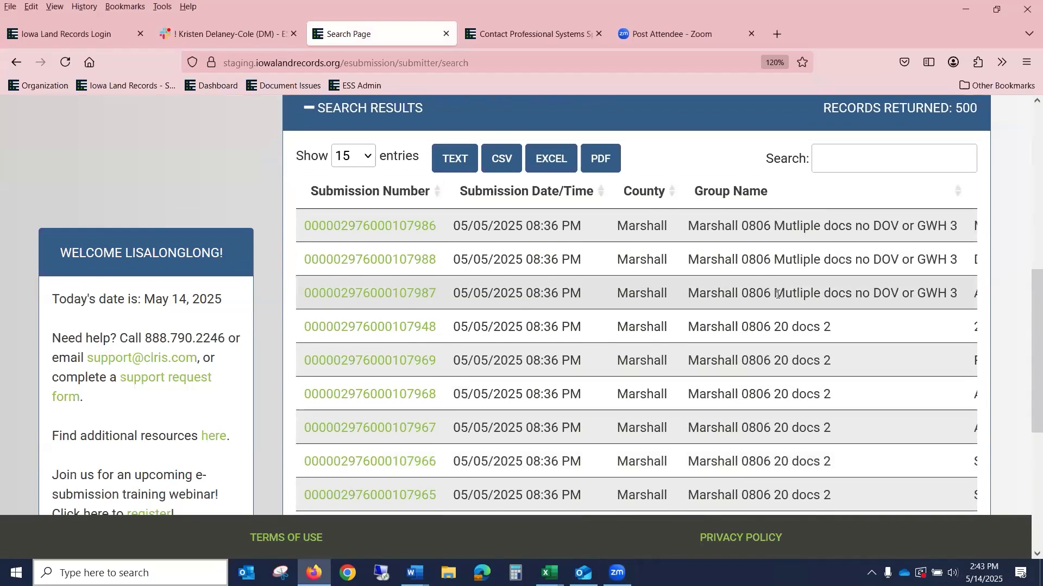
{"action": "scroll", "coordinate": [777, 294], "scroll_direction": "up", "scroll_amount": 1}
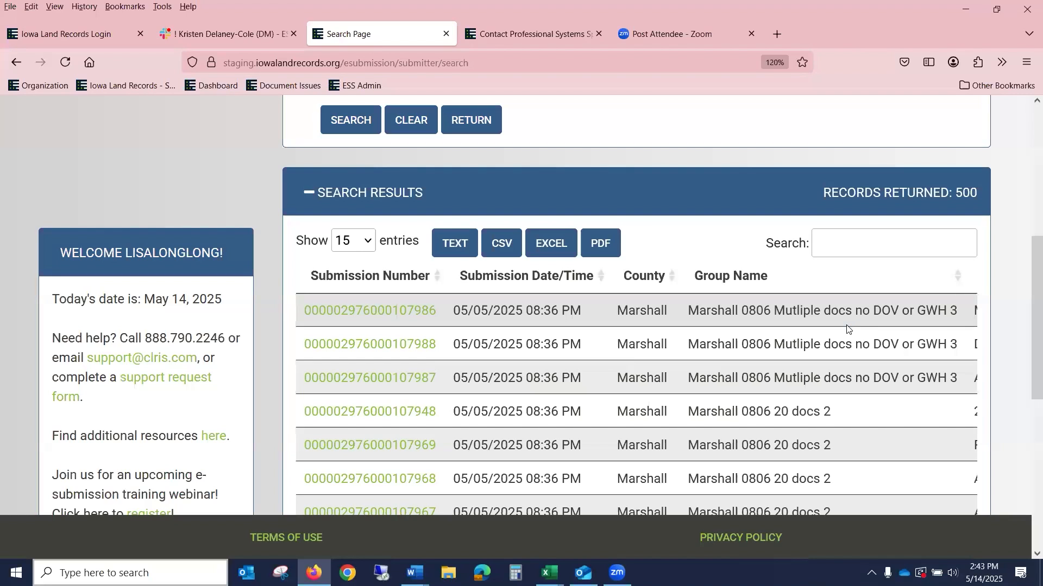
Step: Open the first result's document details and download its document image
{"action": "left_click", "coordinate": [407, 312]}
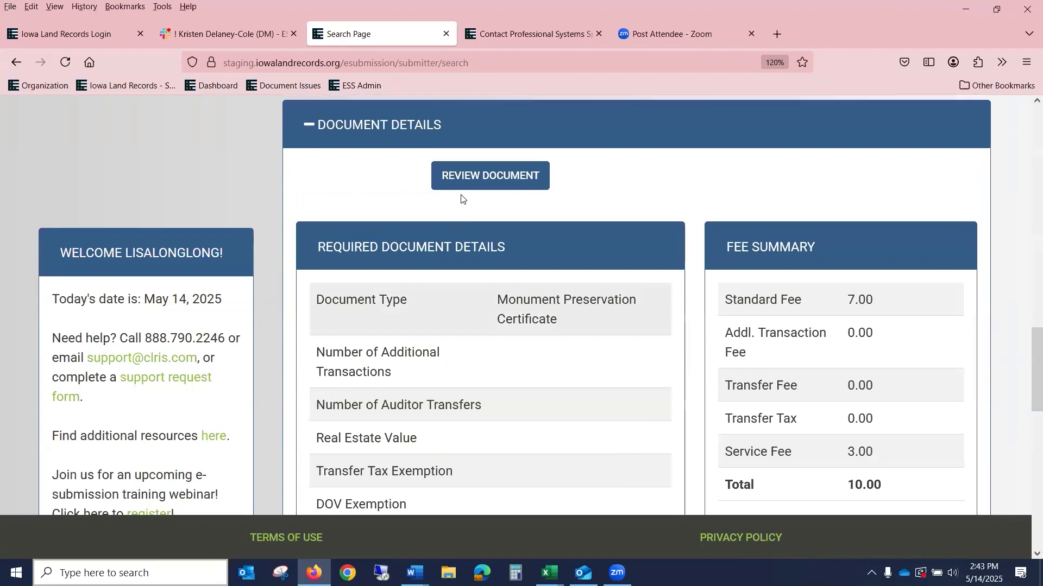
{"action": "left_click", "coordinate": [470, 172]}
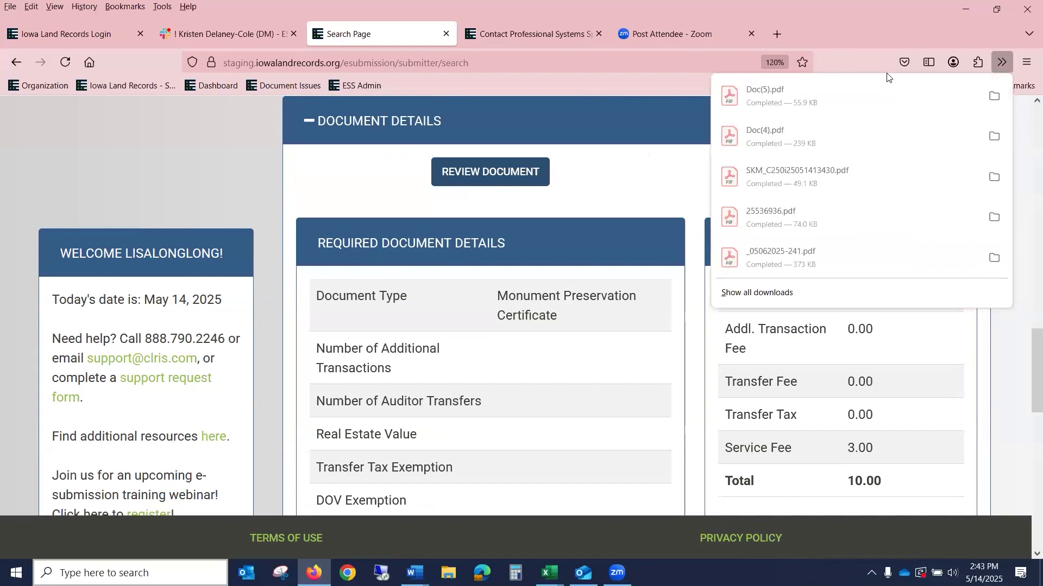
{"action": "left_click", "coordinate": [881, 101]}
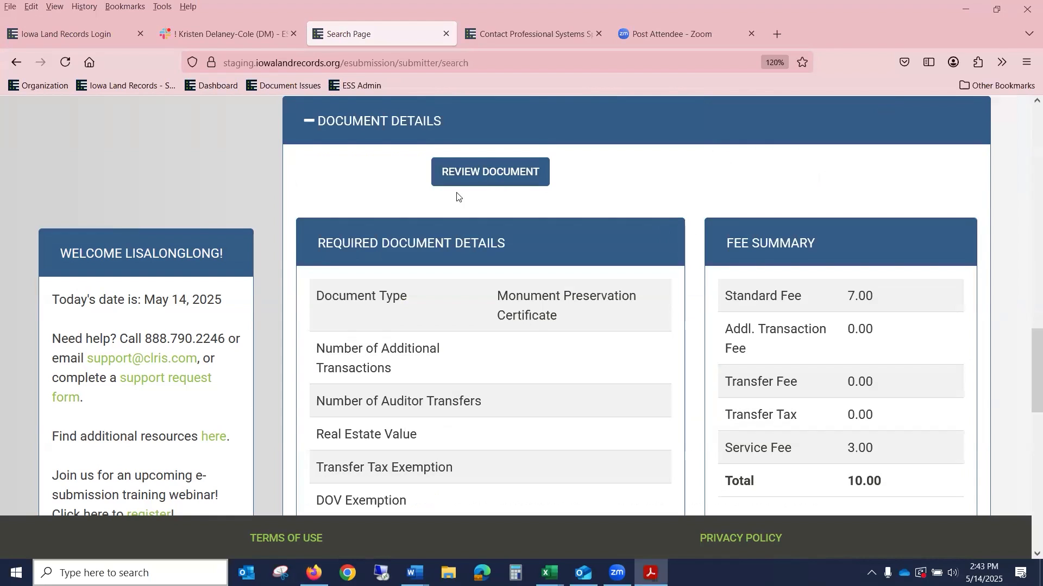
Step: Switch the search to Group Name under Search By Group Name/ Submission Number
{"action": "scroll", "coordinate": [214, 180], "scroll_direction": "up", "scroll_amount": 10}
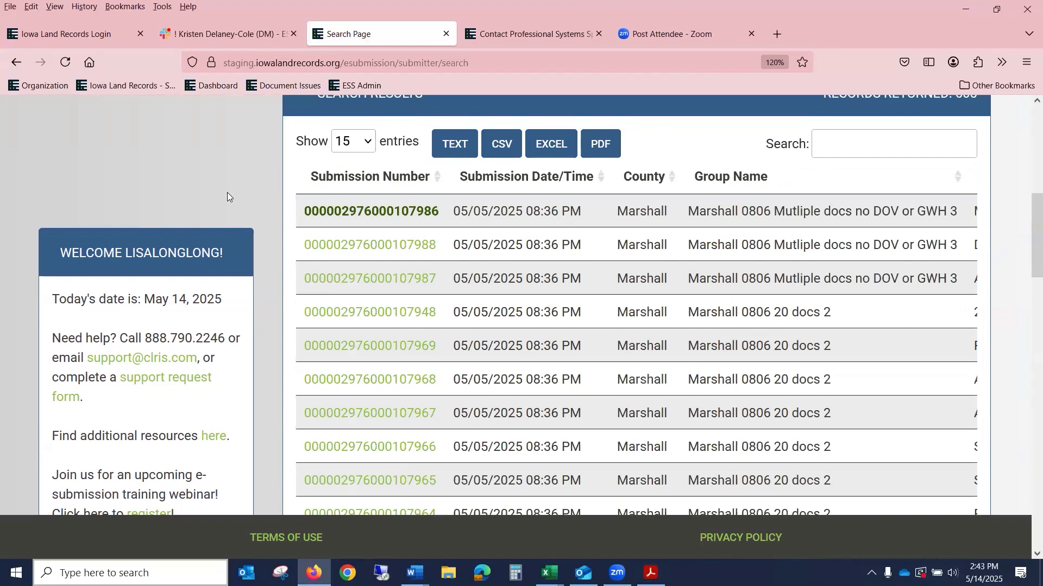
{"action": "scroll", "coordinate": [227, 192], "scroll_direction": "up", "scroll_amount": 4}
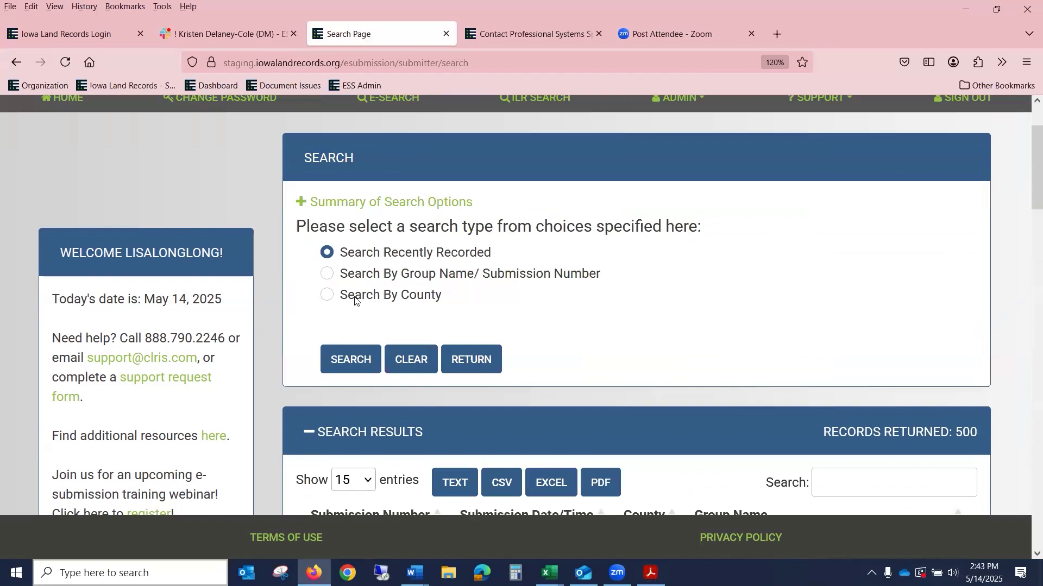
{"action": "left_click", "coordinate": [375, 278]}
{"action": "left_click", "coordinate": [407, 337]}
{"action": "left_click", "coordinate": [566, 343]}
{"action": "type", "text": "WEBINAR"}
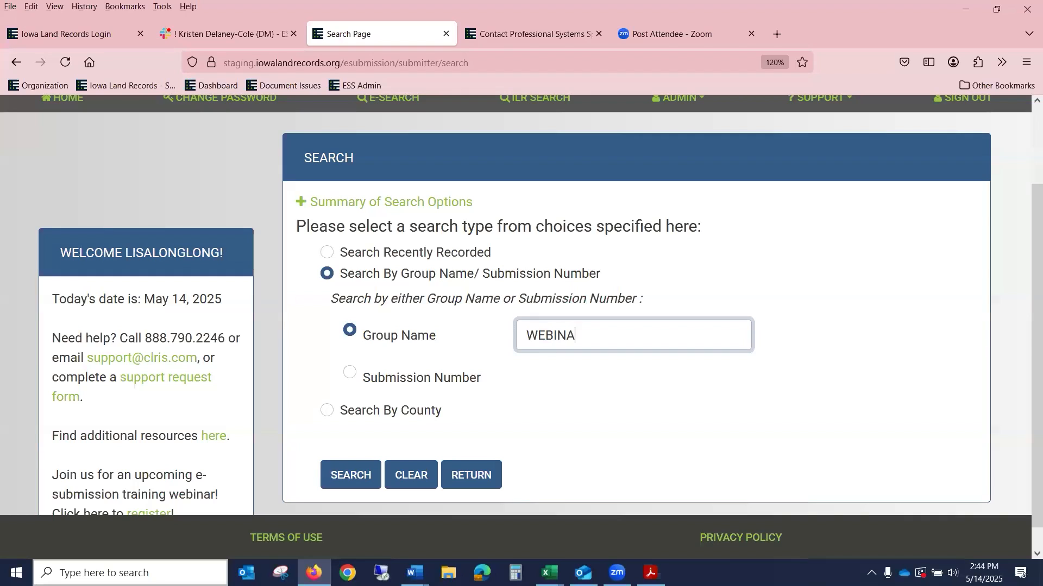
{"action": "key", "text": "BackSpace"}
{"action": "key", "text": "BackSpace"}
{"action": "key", "text": "BackSpace"}
{"action": "key", "text": "BackSpace"}
{"action": "key", "text": "BackSpace"}
{"action": "key", "text": "BackSpace"}
{"action": "key", "text": "BackSpace"}
Step: Search group names for 0514, which finds no matches
{"action": "type", "text": "0514"}
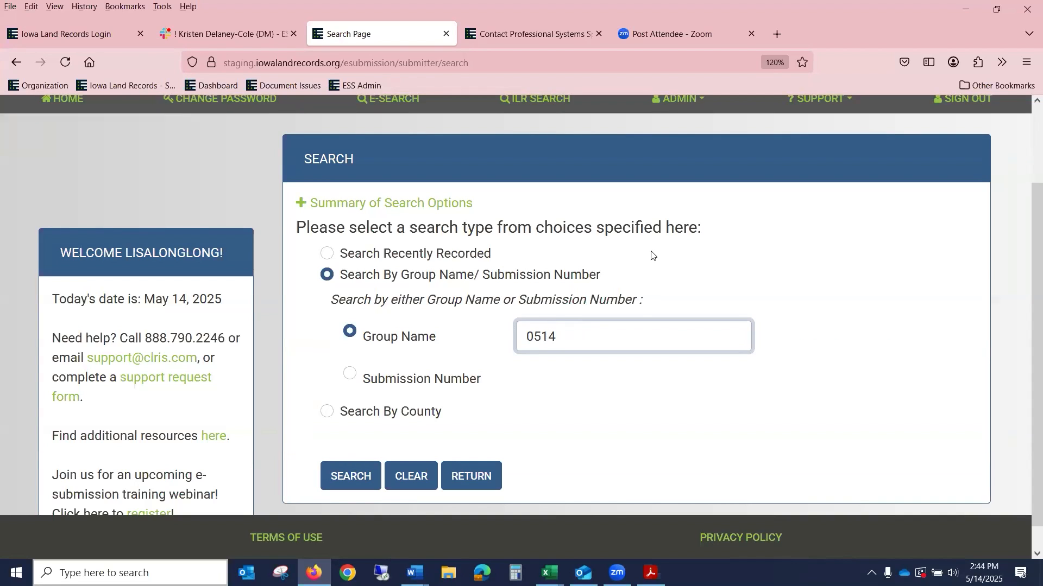
{"action": "scroll", "coordinate": [652, 256], "scroll_direction": "up", "scroll_amount": 2}
{"action": "scroll", "coordinate": [678, 353], "scroll_direction": "down", "scroll_amount": 2}
{"action": "left_click", "coordinate": [358, 449]}
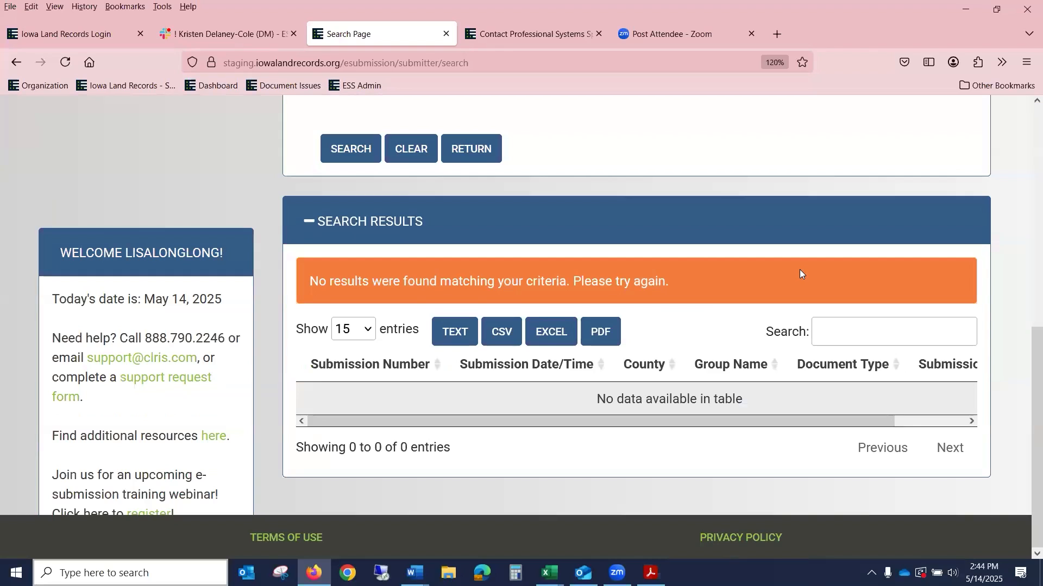
Step: Search for DECLINE 0514, find nothing, and reload a blank search form
{"action": "scroll", "coordinate": [799, 269], "scroll_direction": "up", "scroll_amount": 3}
{"action": "left_click_drag", "start_coordinate": [575, 267], "coordinate": [427, 237]}
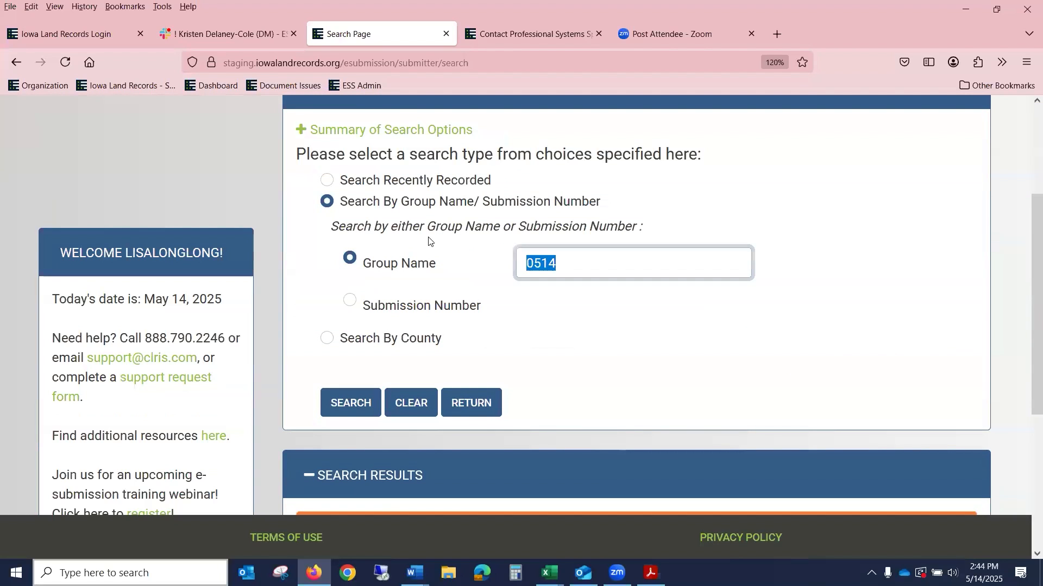
{"action": "type", "text": "DECLINE 0514"}
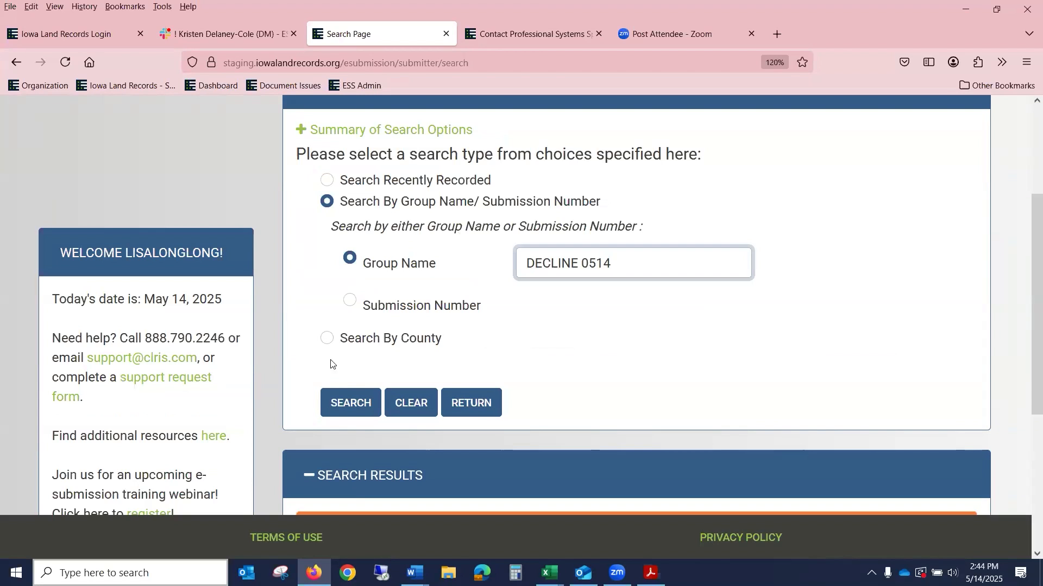
{"action": "left_click", "coordinate": [350, 404]}
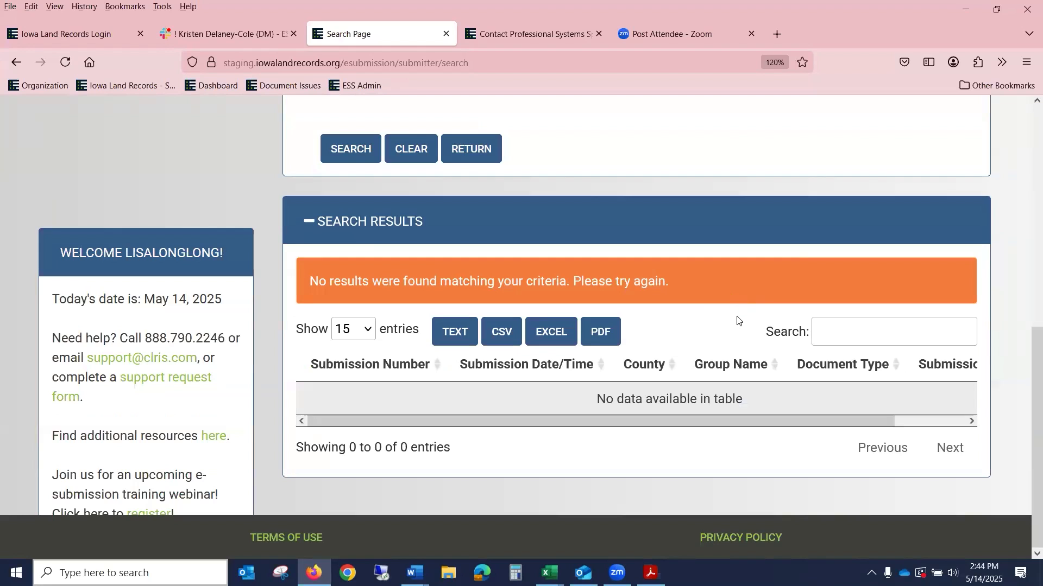
{"action": "scroll", "coordinate": [737, 320], "scroll_direction": "up", "scroll_amount": 8}
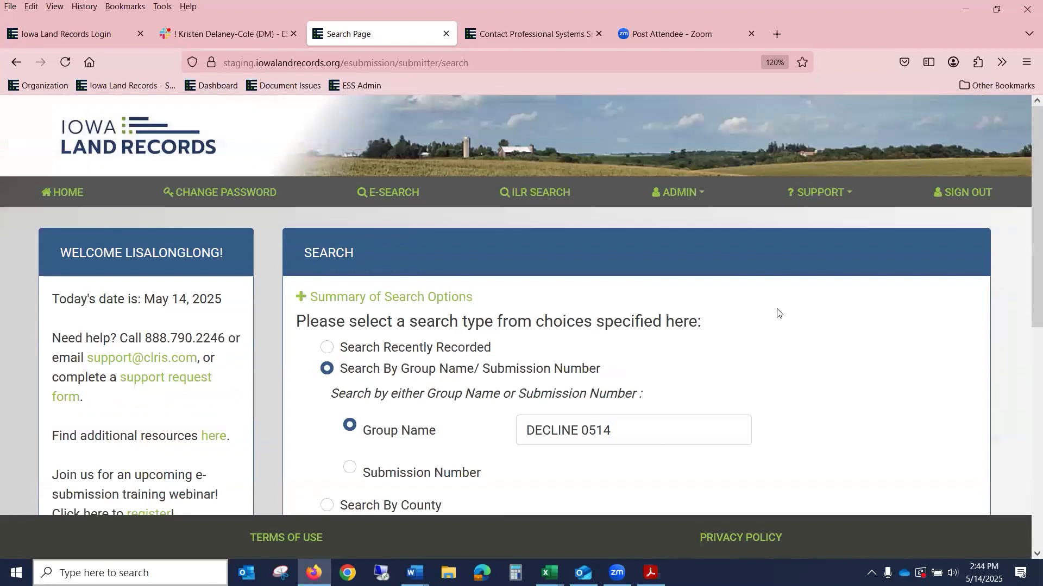
{"action": "scroll", "coordinate": [776, 359], "scroll_direction": "down", "scroll_amount": 2}
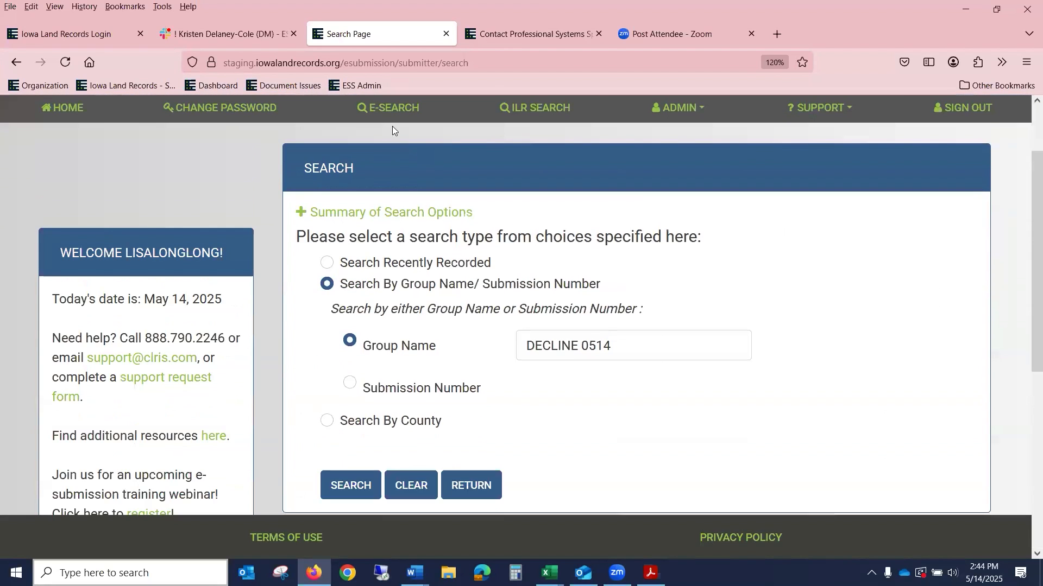
{"action": "left_click", "coordinate": [395, 108]}
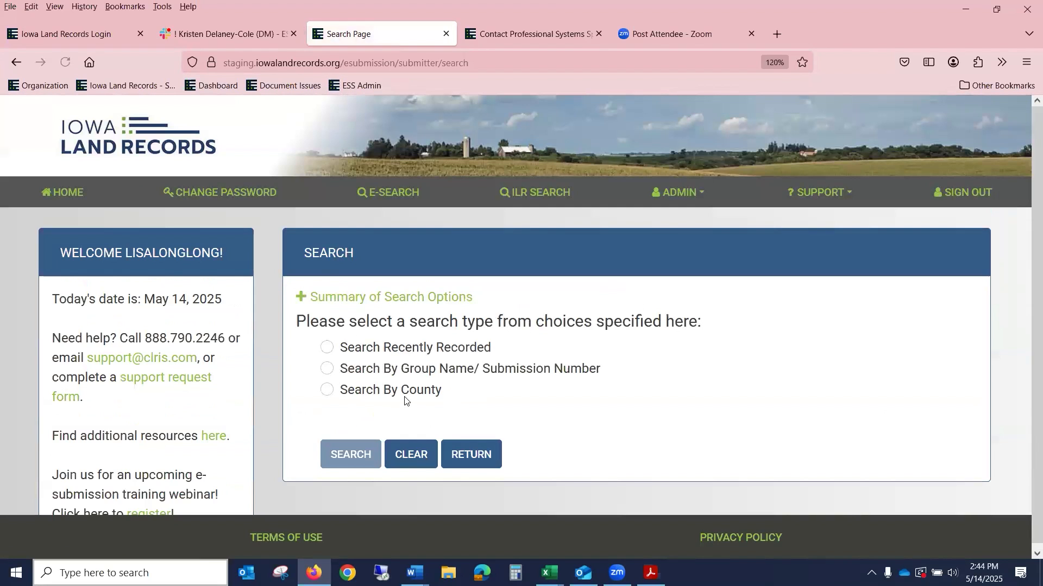
Step: Search Adair County submissions by submission date from 05/14/2025 to 05/14/2025
{"action": "left_click", "coordinate": [404, 395]}
{"action": "left_click", "coordinate": [543, 449]}
{"action": "scroll", "coordinate": [657, 401], "scroll_direction": "down", "scroll_amount": 5}
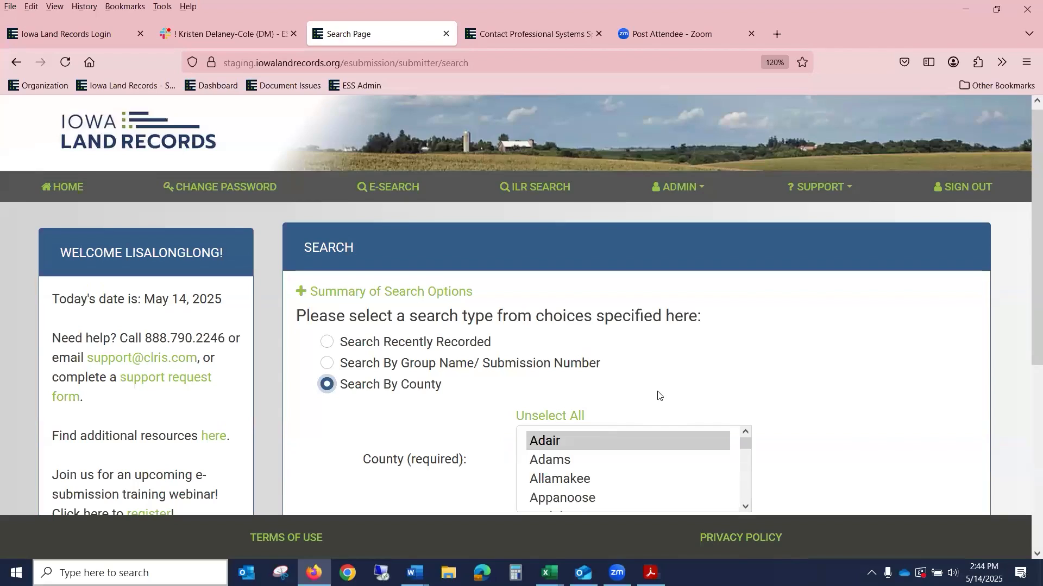
{"action": "left_click", "coordinate": [522, 256]}
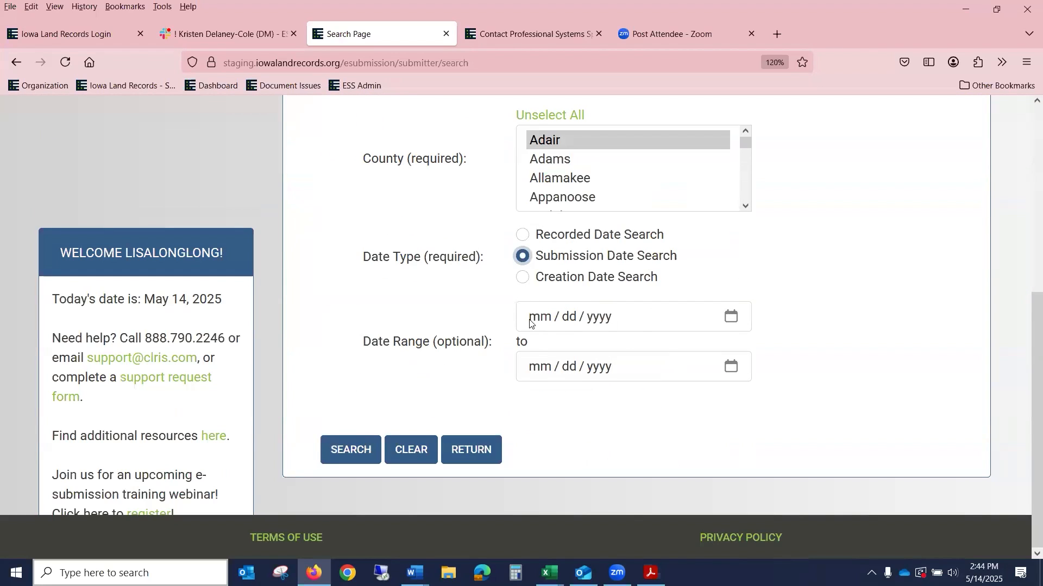
{"action": "type", "text": "05142025"}
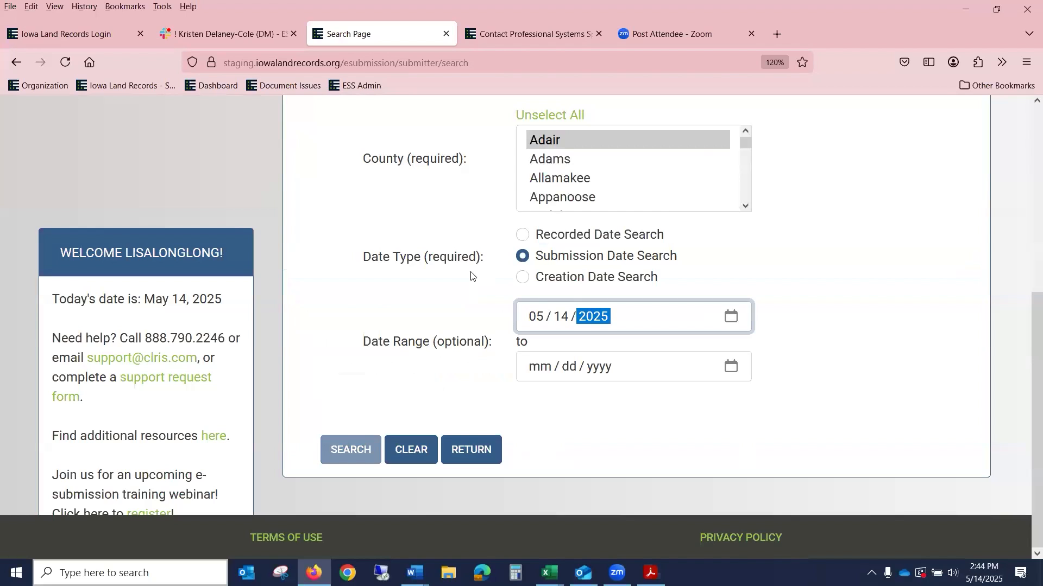
{"action": "key", "text": "Tab"}
{"action": "type", "text": "05 / 14 / 2025"}
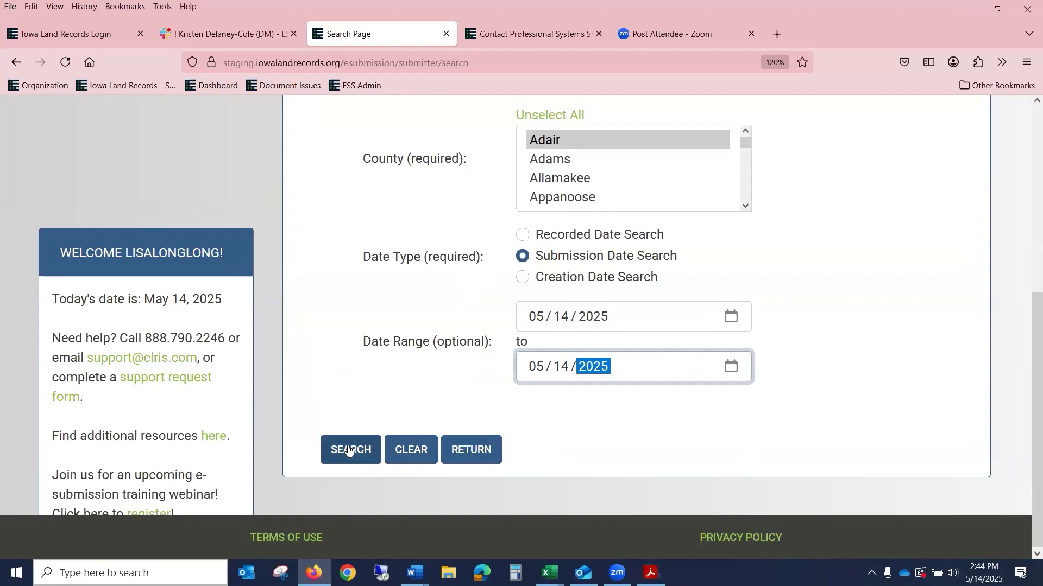
{"action": "left_click", "coordinate": [348, 450]}
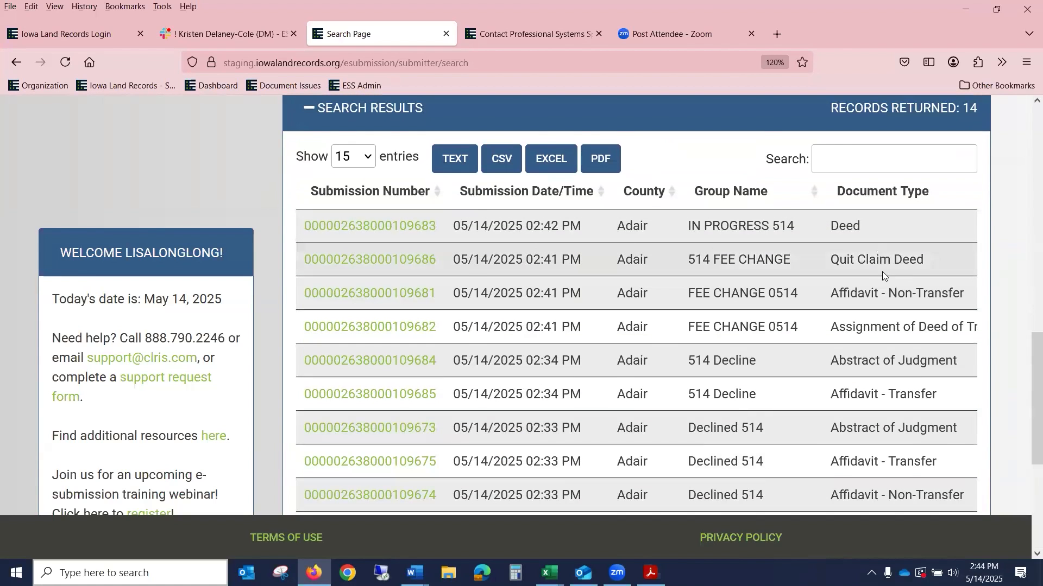
Step: Scroll through the 14 results to view their submission statuses
{"action": "scroll", "coordinate": [885, 283], "scroll_direction": "down", "scroll_amount": 3}
{"action": "scroll", "coordinate": [892, 297], "scroll_direction": "down", "scroll_amount": 2}
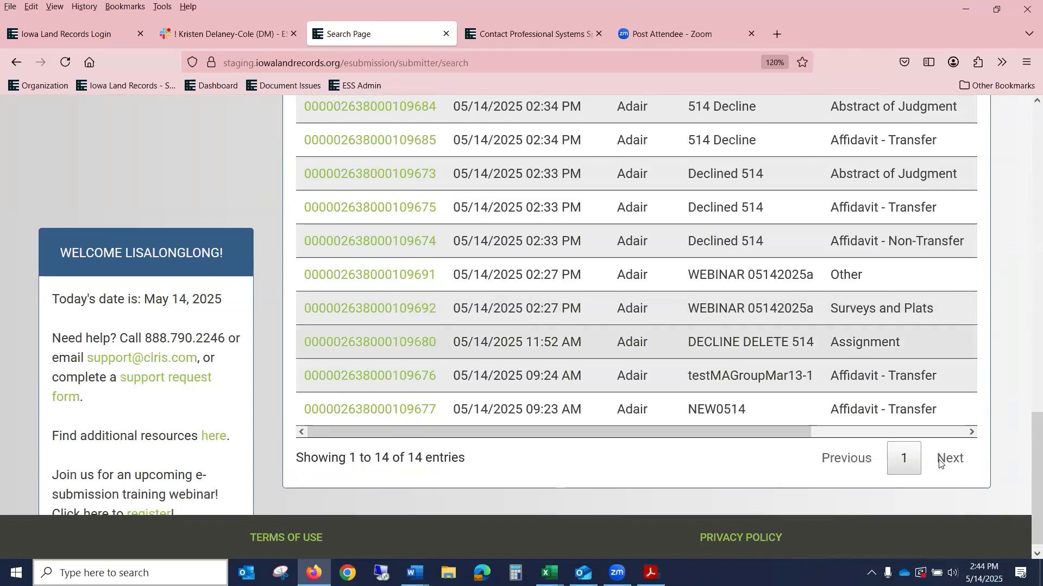
{"action": "left_click", "coordinate": [836, 433]}
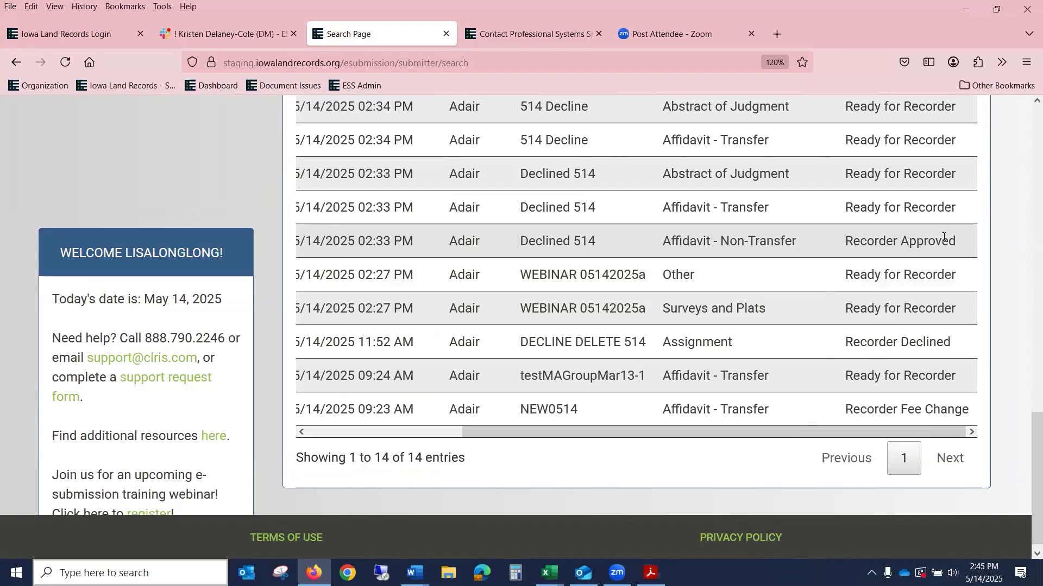
{"action": "scroll", "coordinate": [944, 237], "scroll_direction": "up", "scroll_amount": 2}
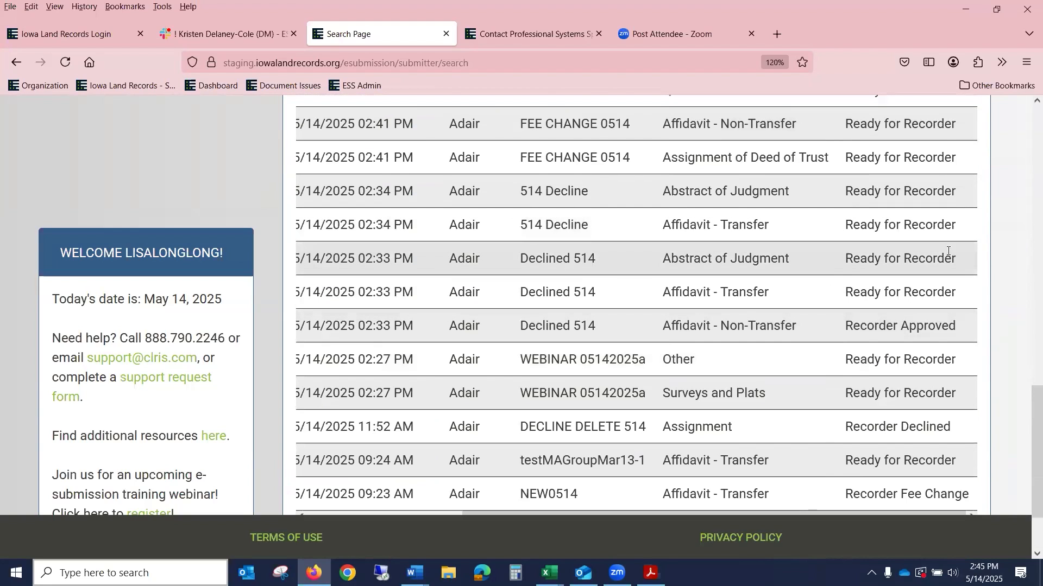
{"action": "scroll", "coordinate": [947, 255], "scroll_direction": "up", "scroll_amount": 6}
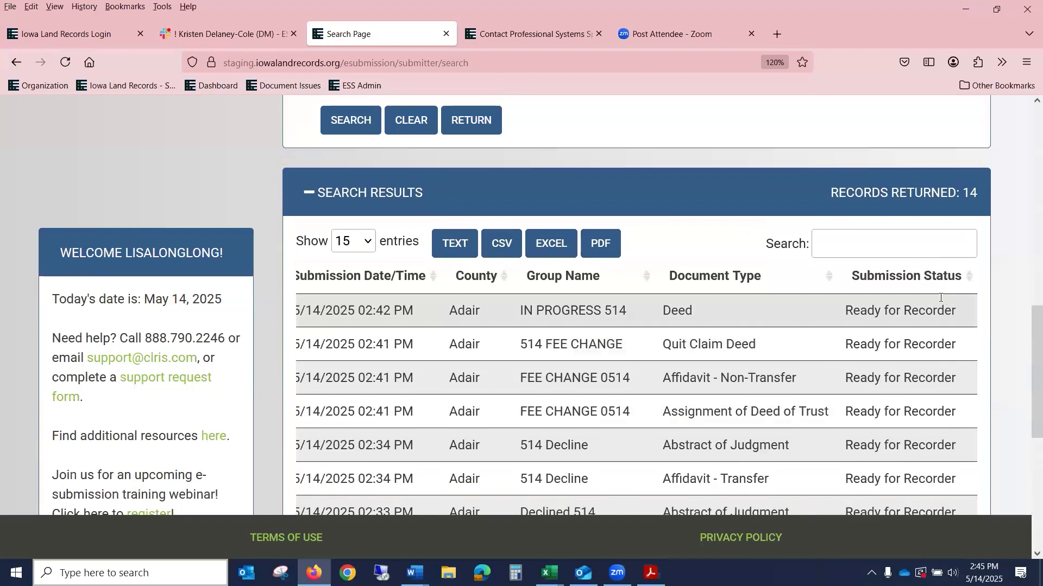
{"action": "scroll", "coordinate": [942, 296], "scroll_direction": "down", "scroll_amount": 8}
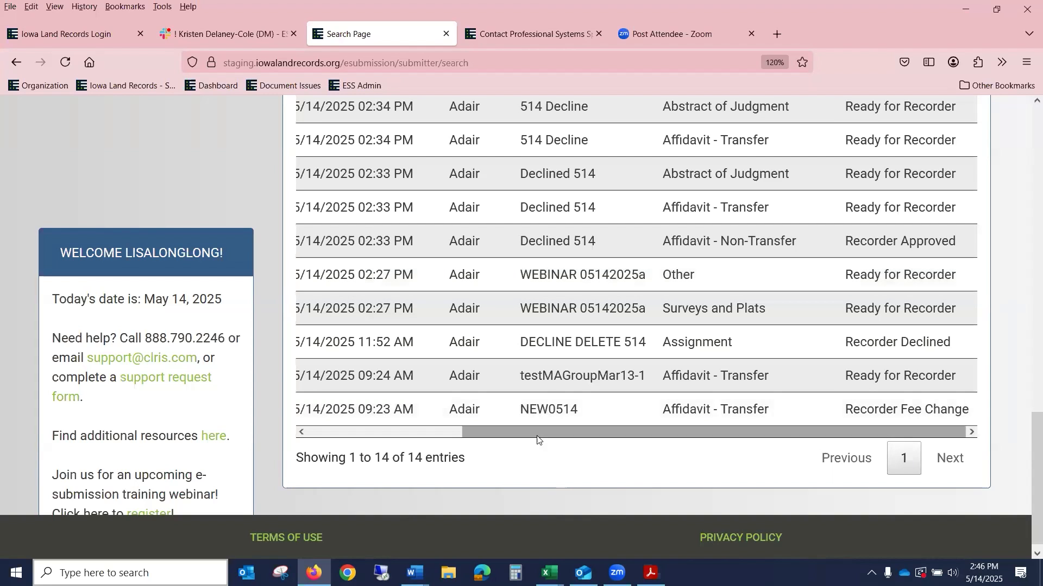
{"action": "left_click", "coordinate": [454, 432]}
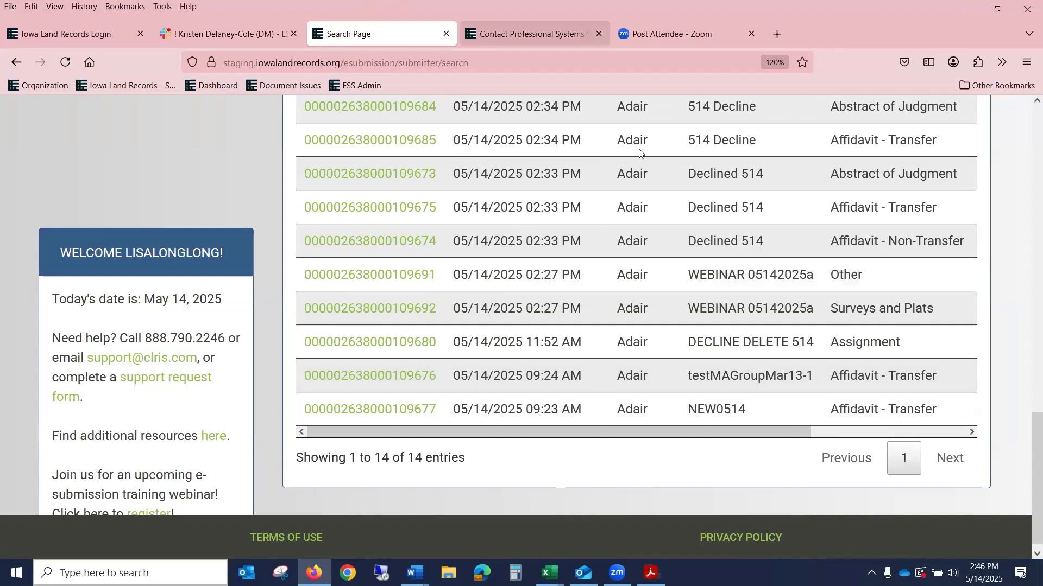
{"action": "scroll", "coordinate": [971, 412], "scroll_direction": "up", "scroll_amount": 2}
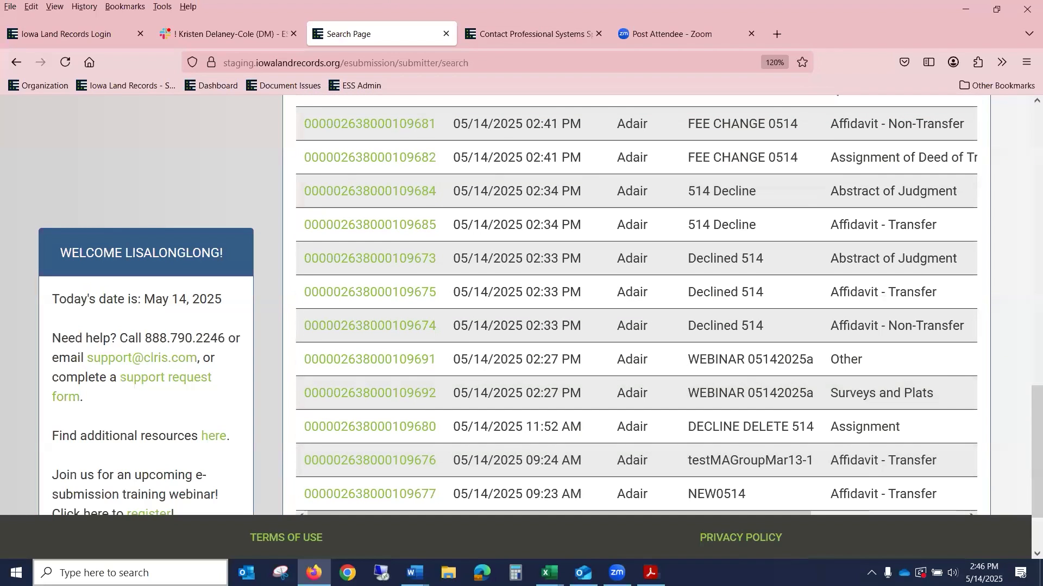
{"action": "scroll", "coordinate": [1012, 166], "scroll_direction": "up", "scroll_amount": 1}
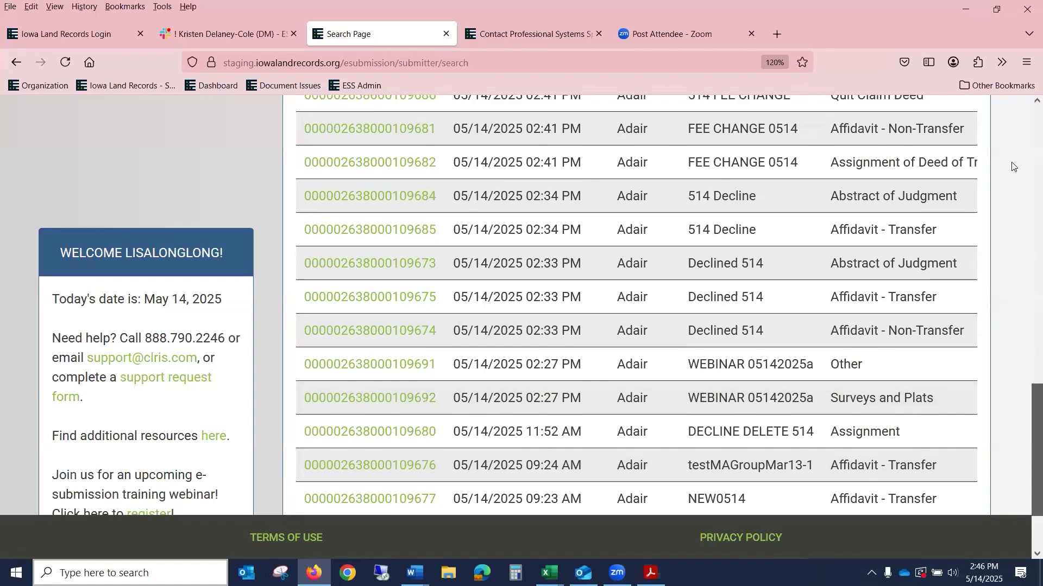
{"action": "scroll", "coordinate": [1012, 152], "scroll_direction": "up", "scroll_amount": 15}
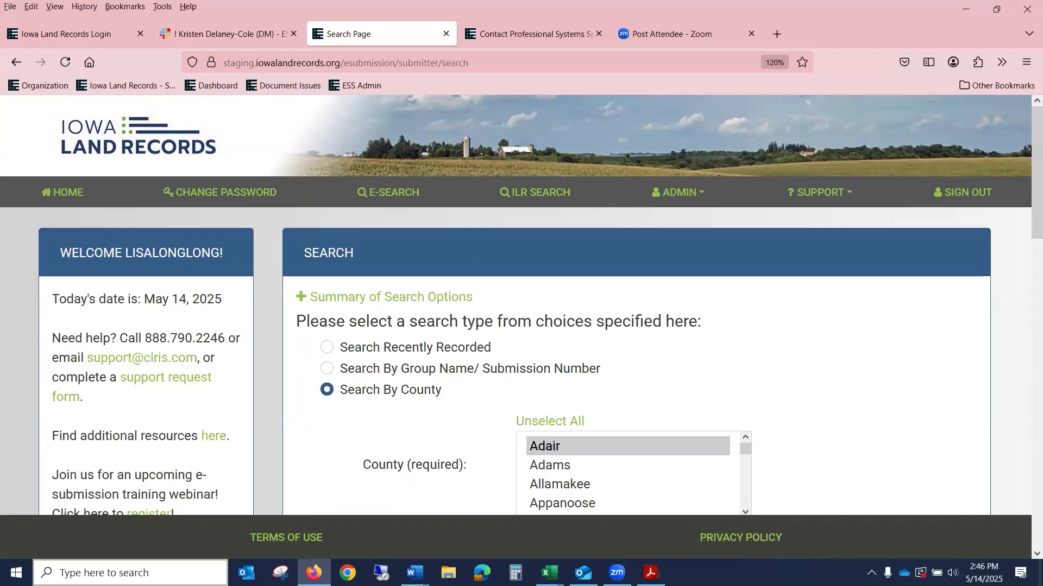
{"action": "left_click", "coordinate": [535, 198]}
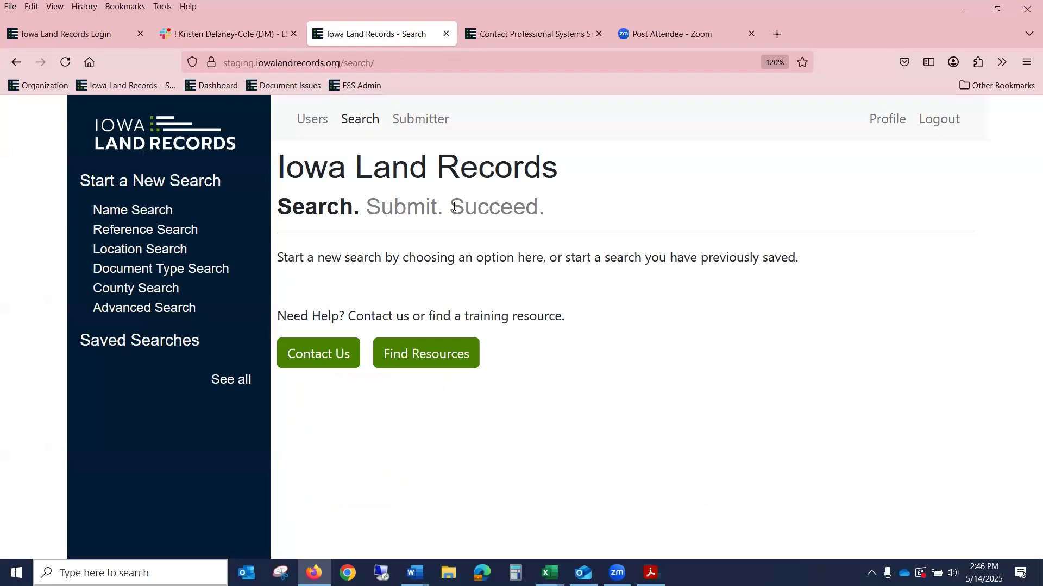
{"action": "left_click", "coordinate": [75, 41]}
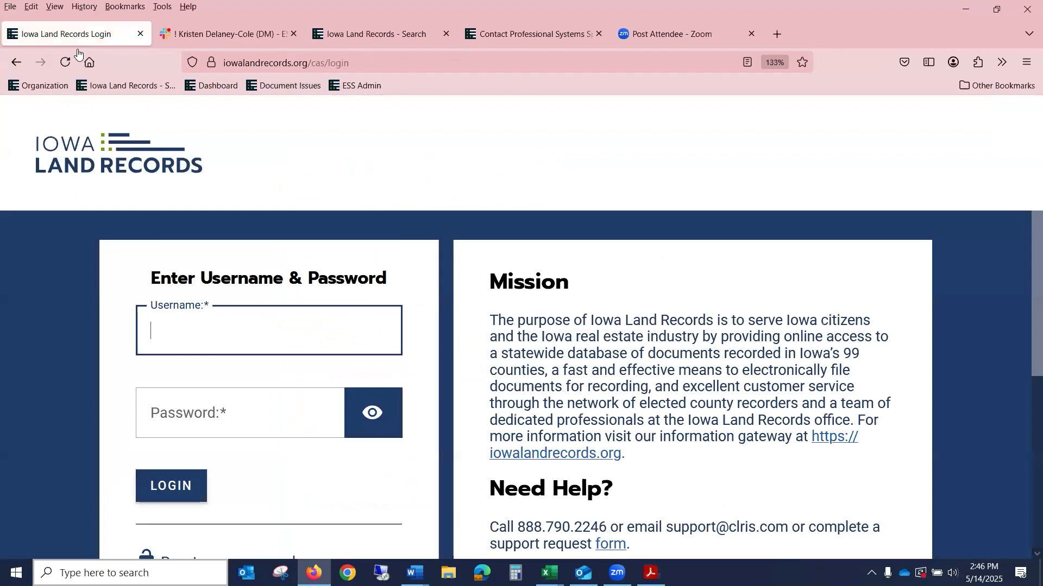
{"action": "left_click", "coordinate": [186, 340]}
{"action": "left_click", "coordinate": [187, 348]}
{"action": "key", "text": "Tab"}
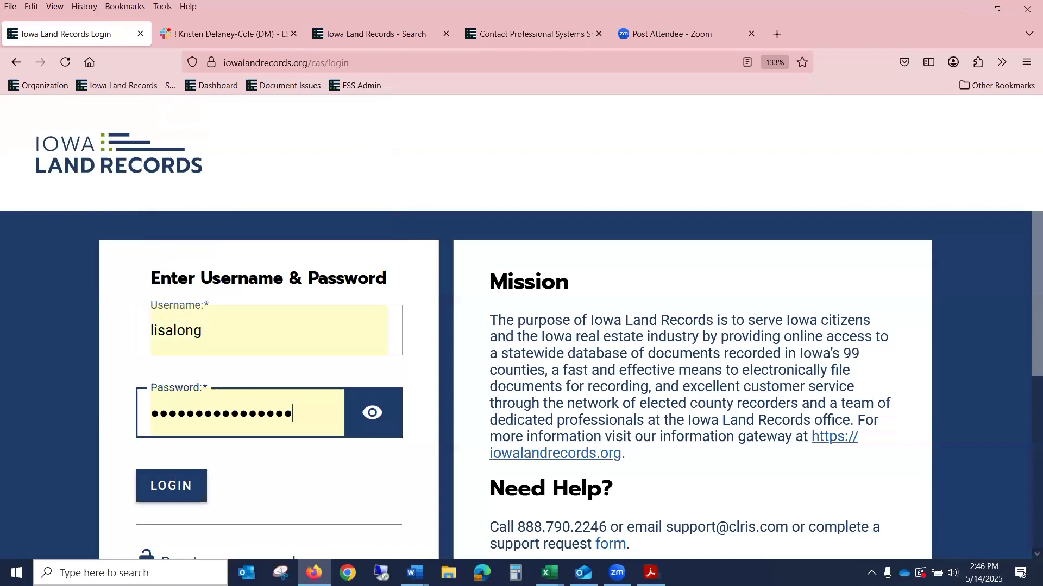
{"action": "left_click", "coordinate": [165, 495]}
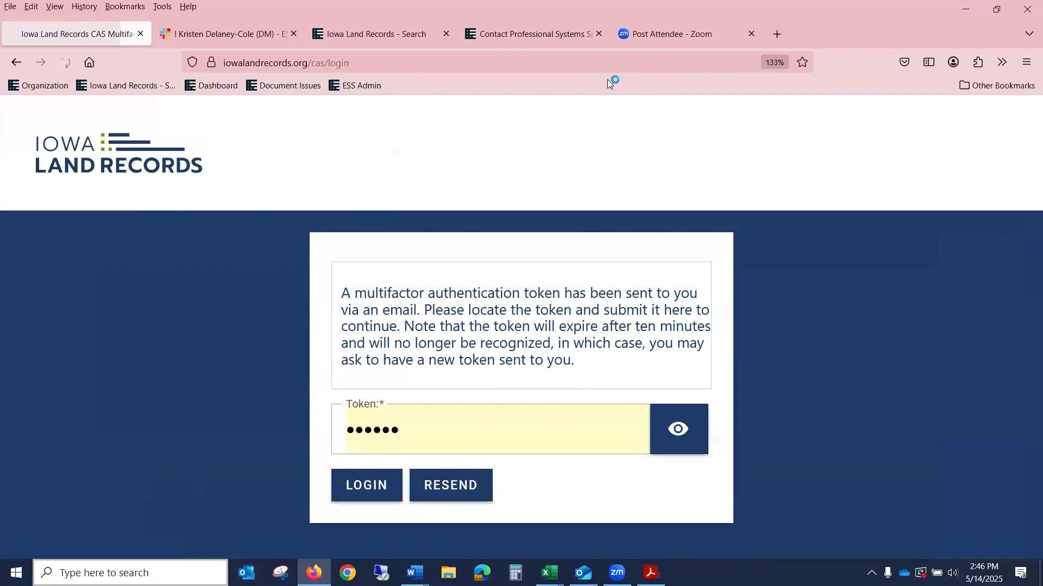
{"action": "key", "text": "alt+Tab"}
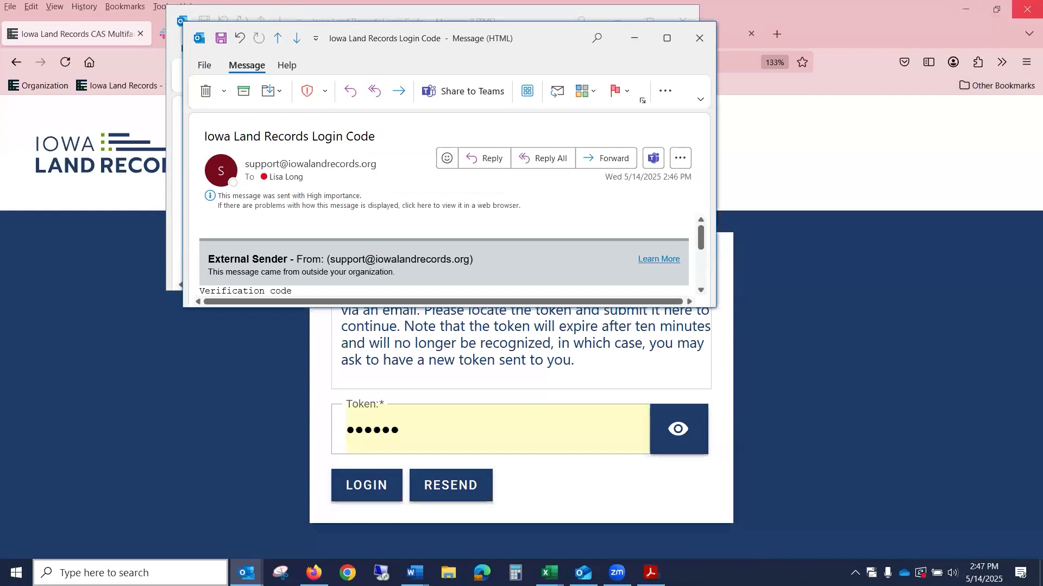
{"action": "left_click", "coordinate": [667, 37]}
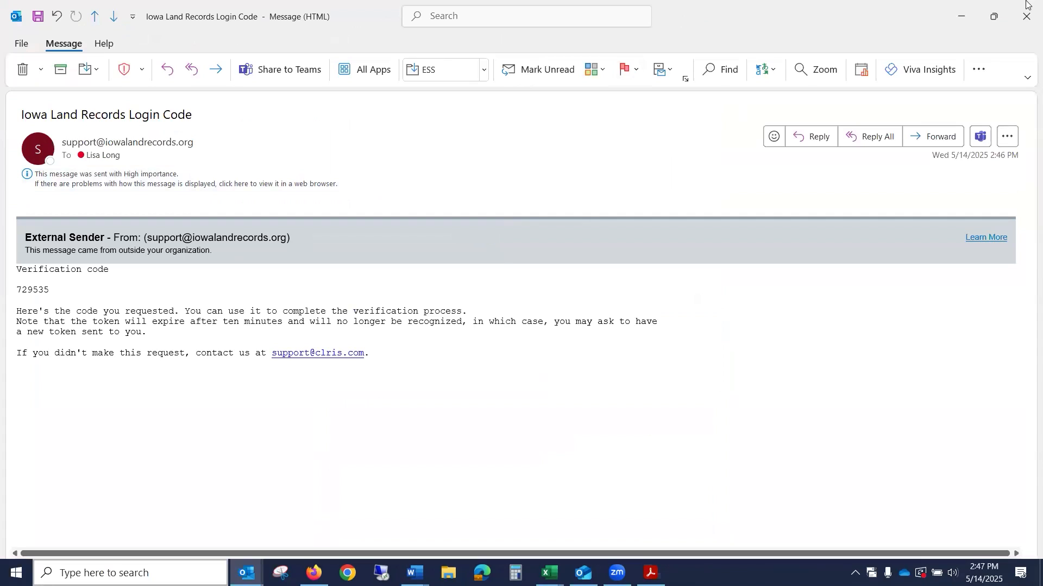
{"action": "left_click", "coordinate": [994, 16]}
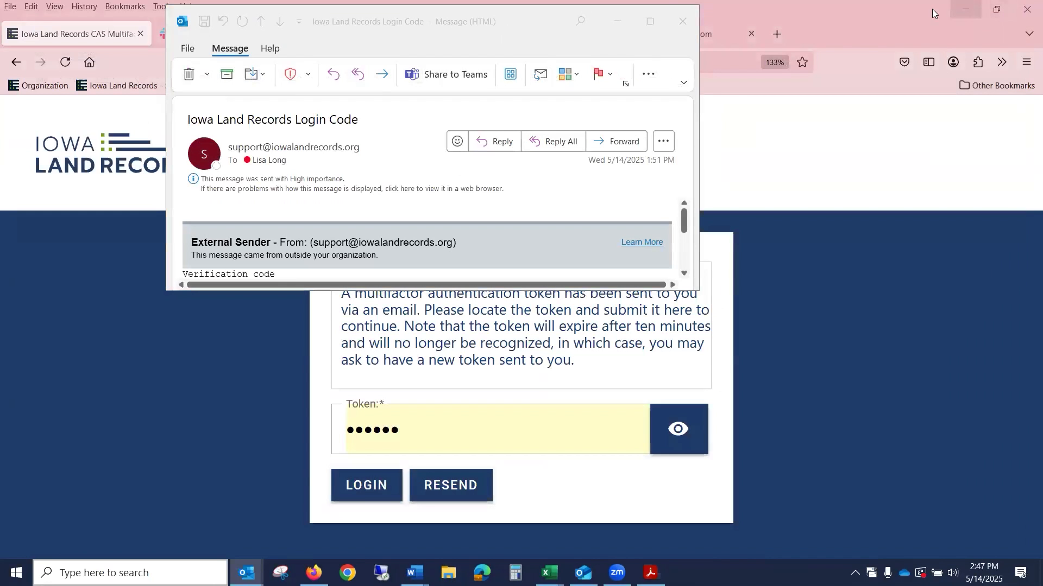
{"action": "left_click", "coordinate": [624, 23]}
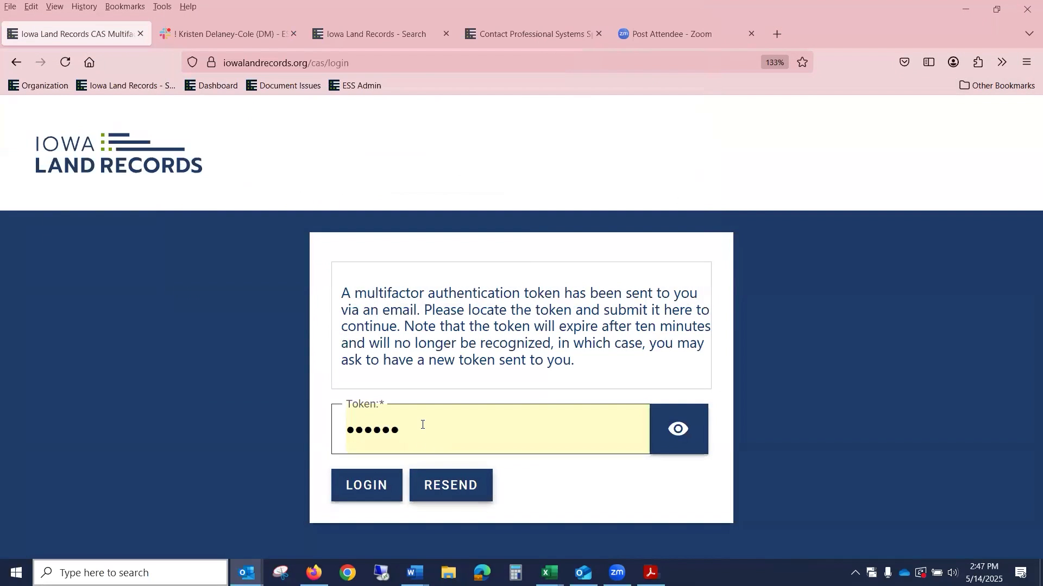
{"action": "left_click_drag", "start_coordinate": [422, 426], "coordinate": [221, 387]}
Step: Log in with the access token, skip the password update, and start a Person Name search
{"action": "type", "text": "••••••"}
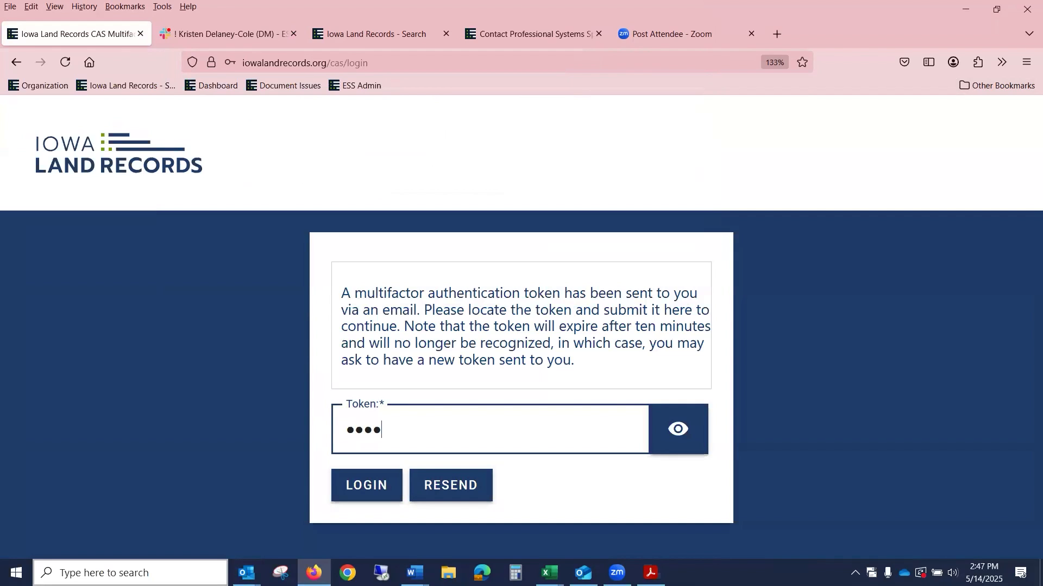
{"action": "left_click", "coordinate": [368, 485]}
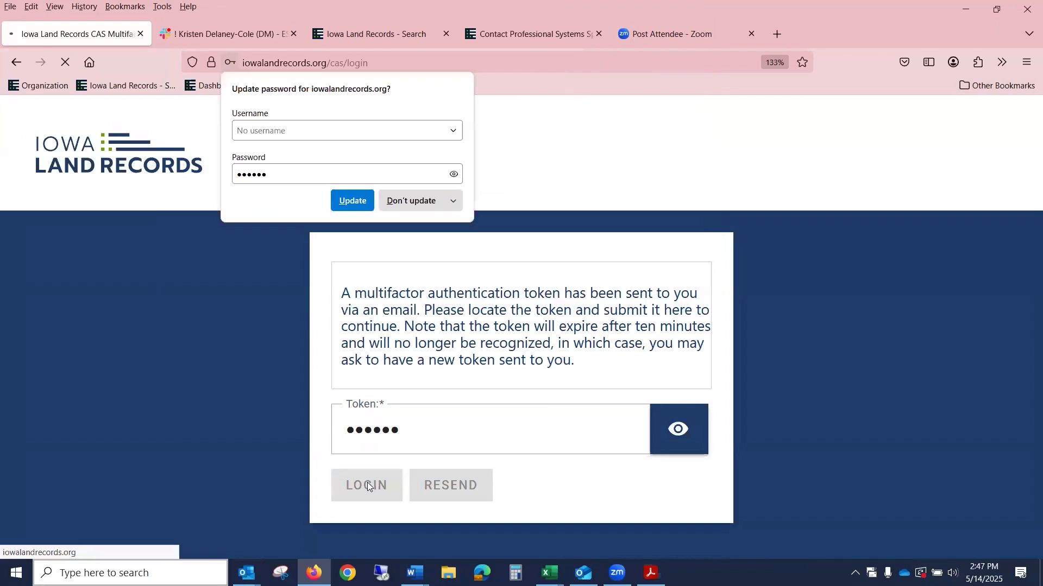
{"action": "left_click", "coordinate": [428, 206]}
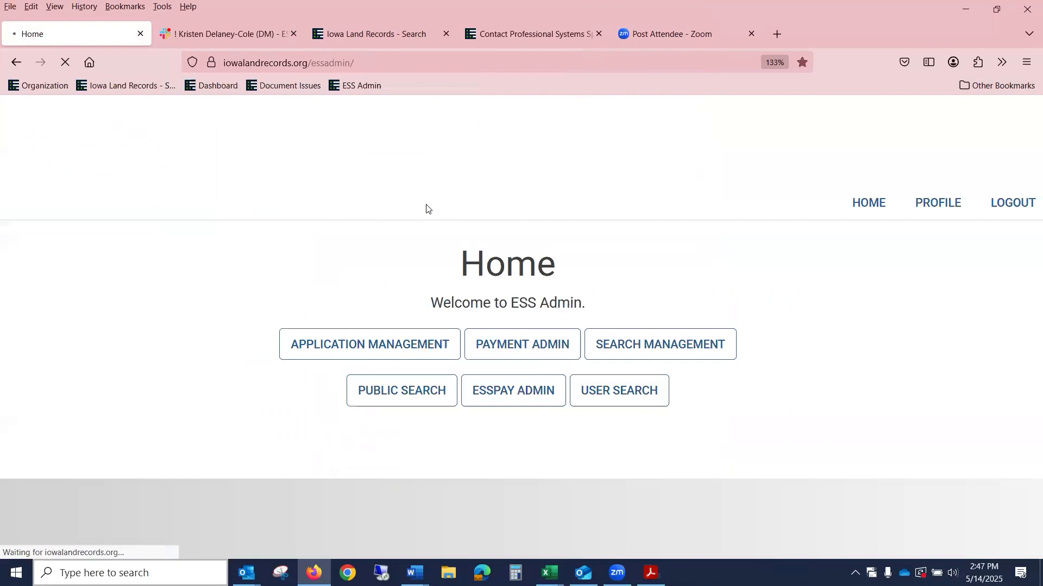
{"action": "left_click", "coordinate": [393, 392]}
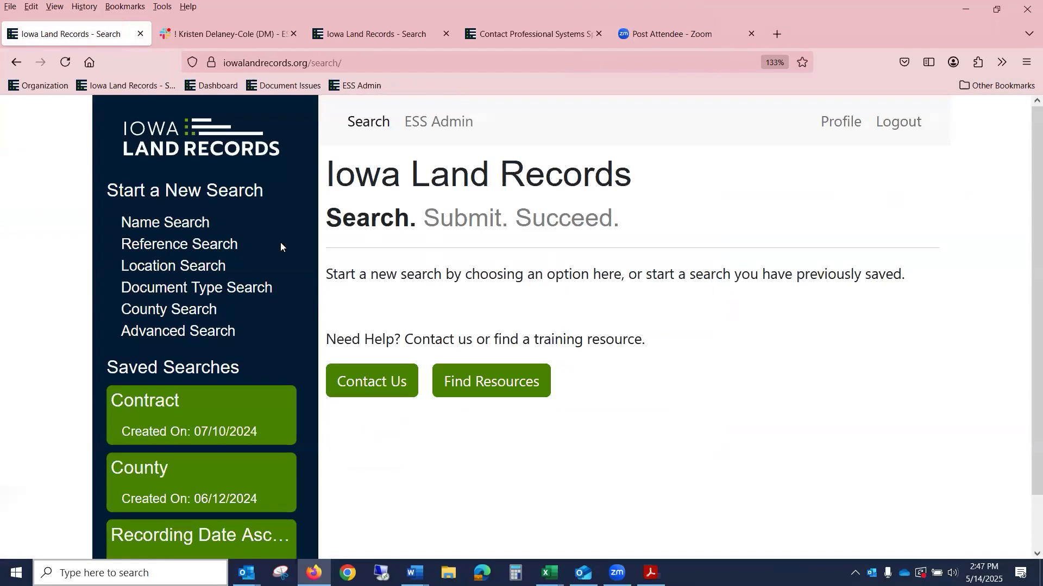
{"action": "left_click", "coordinate": [183, 224]}
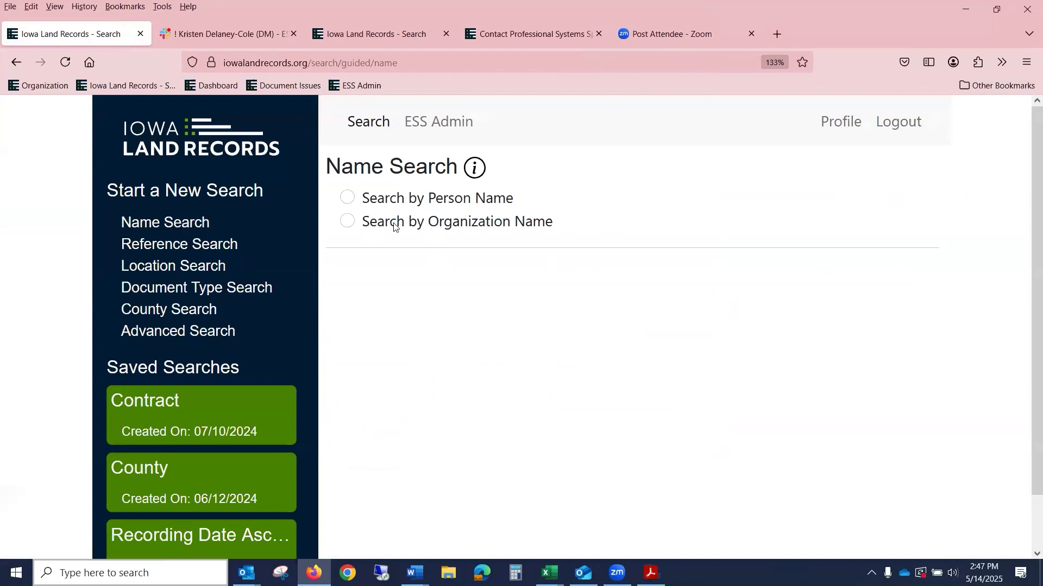
{"action": "left_click", "coordinate": [497, 201]}
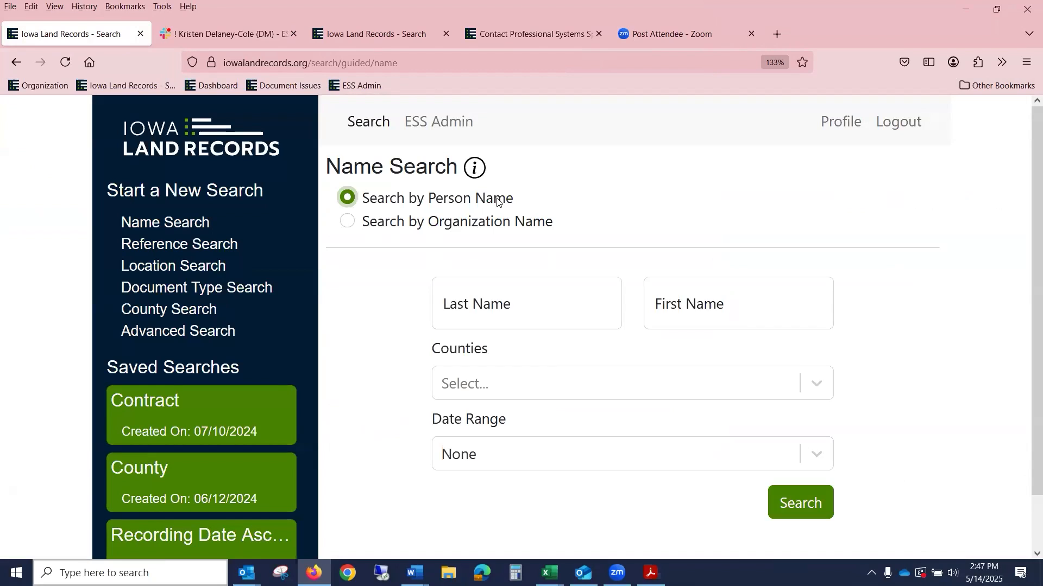
Step: Enter the person's last name and first name, correcting the typos
{"action": "left_click", "coordinate": [512, 298]}
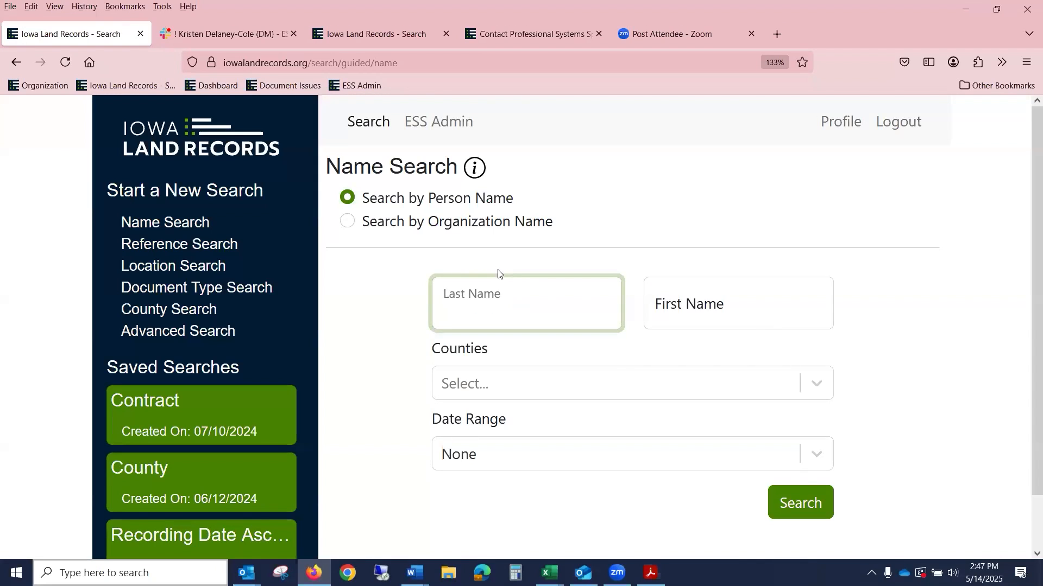
{"action": "key", "text": "Tab"}
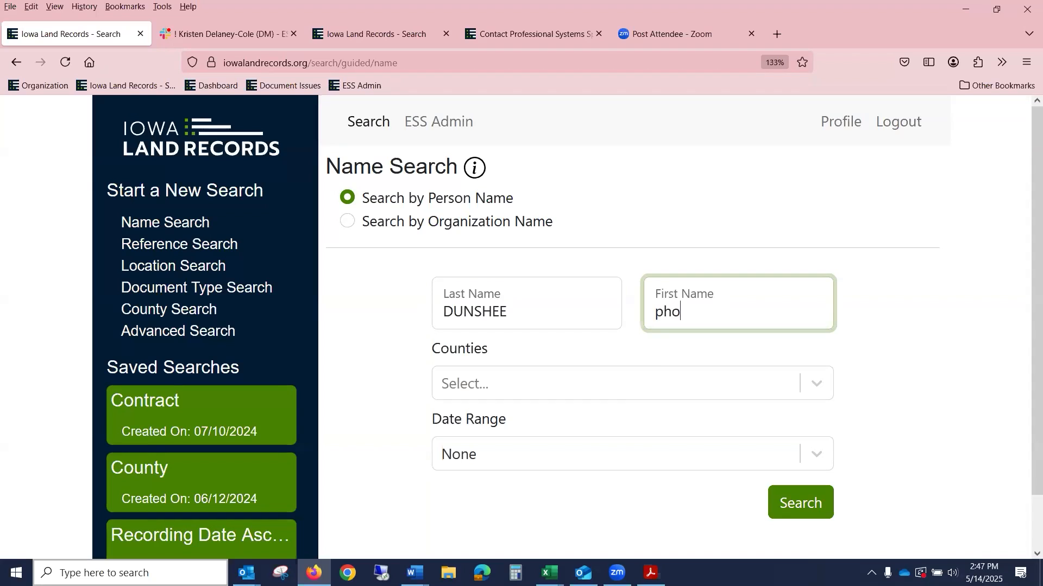
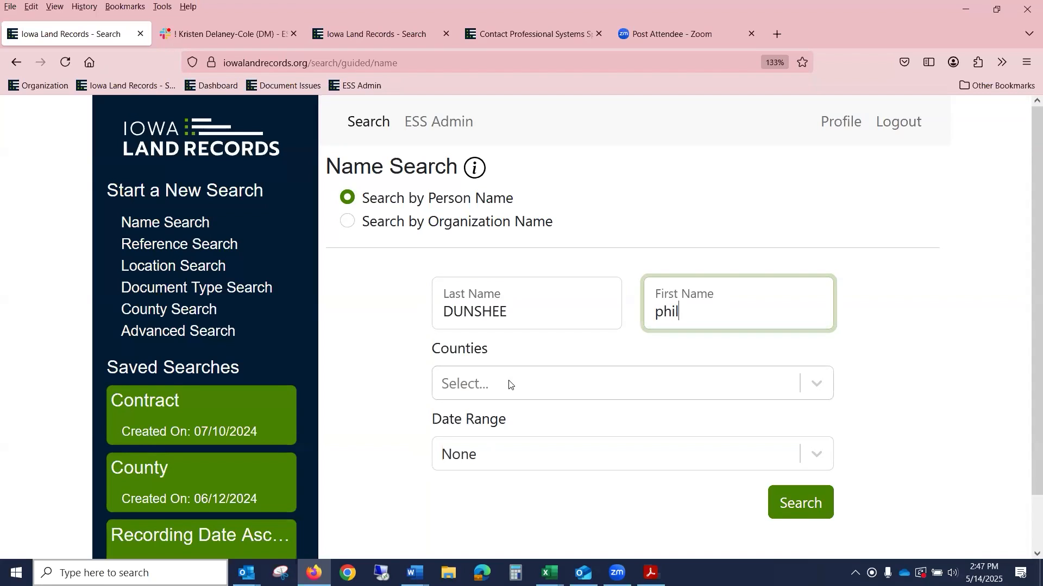
Step: Limit the search to Polk County from custom start date 01/01/2020 and run it, getting 2 results
{"action": "left_click", "coordinate": [508, 384]}
{"action": "type", "text": "pol"}
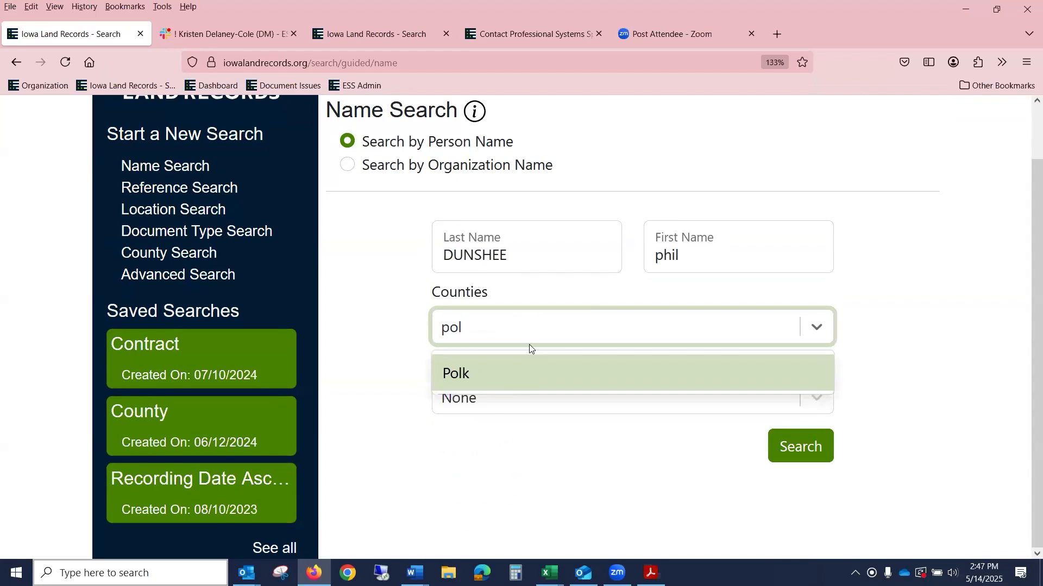
{"action": "left_click", "coordinate": [496, 369]}
{"action": "left_click", "coordinate": [500, 407]}
{"action": "scroll", "coordinate": [533, 521], "scroll_direction": "down", "scroll_amount": 3}
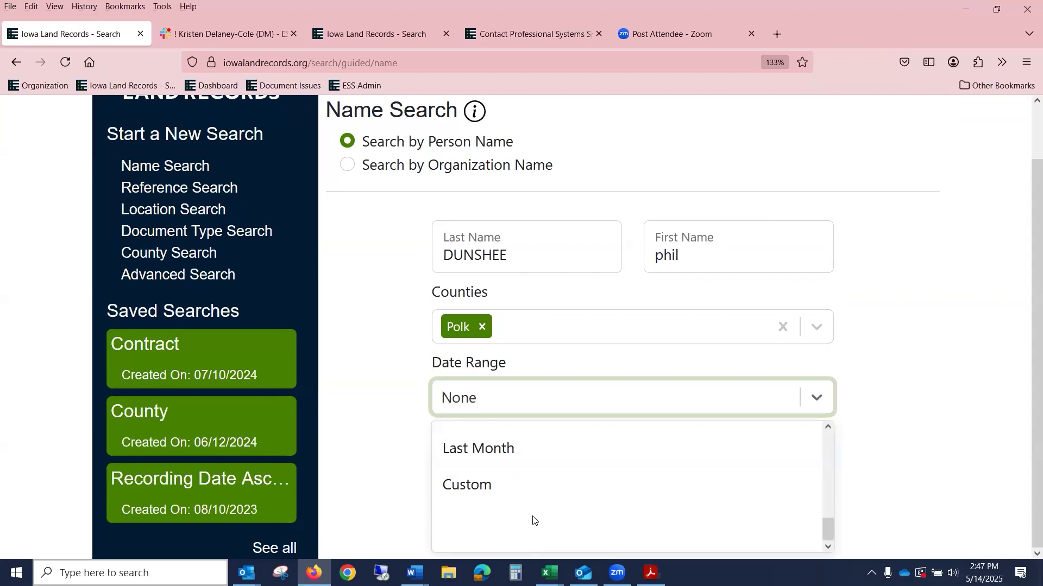
{"action": "left_click", "coordinate": [533, 517]}
{"action": "left_click", "coordinate": [453, 455]}
{"action": "type", "text": "01 / 01 / 2020"}
{"action": "left_click", "coordinate": [801, 507]}
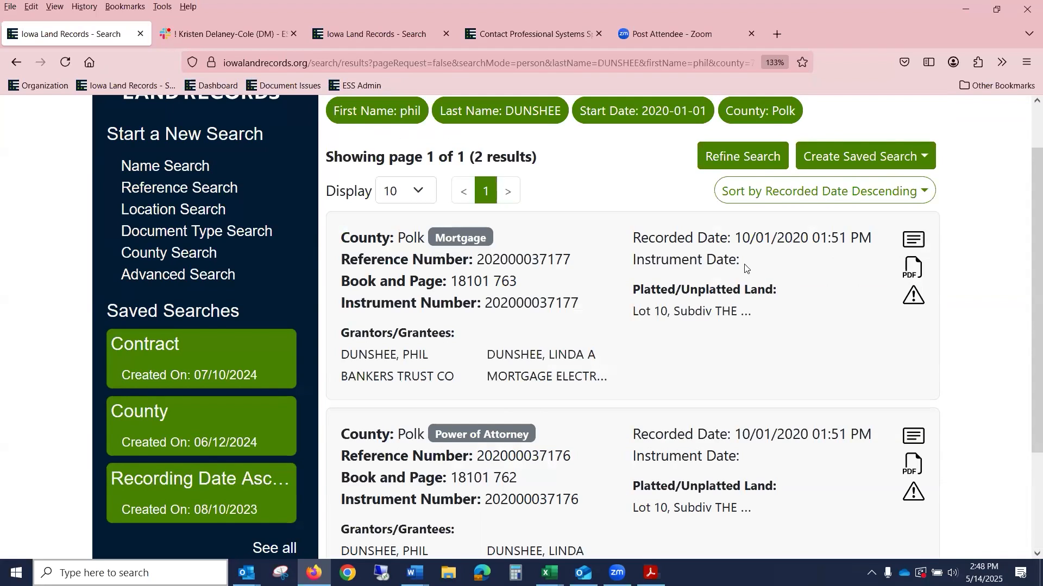
{"action": "scroll", "coordinate": [747, 270], "scroll_direction": "down", "scroll_amount": 3}
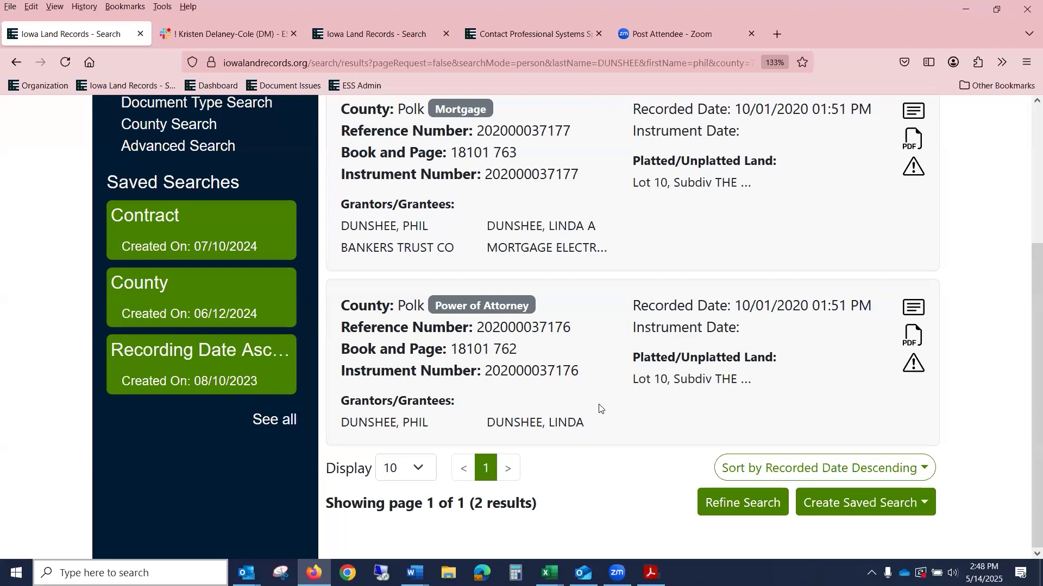
{"action": "scroll", "coordinate": [642, 382], "scroll_direction": "up", "scroll_amount": 4}
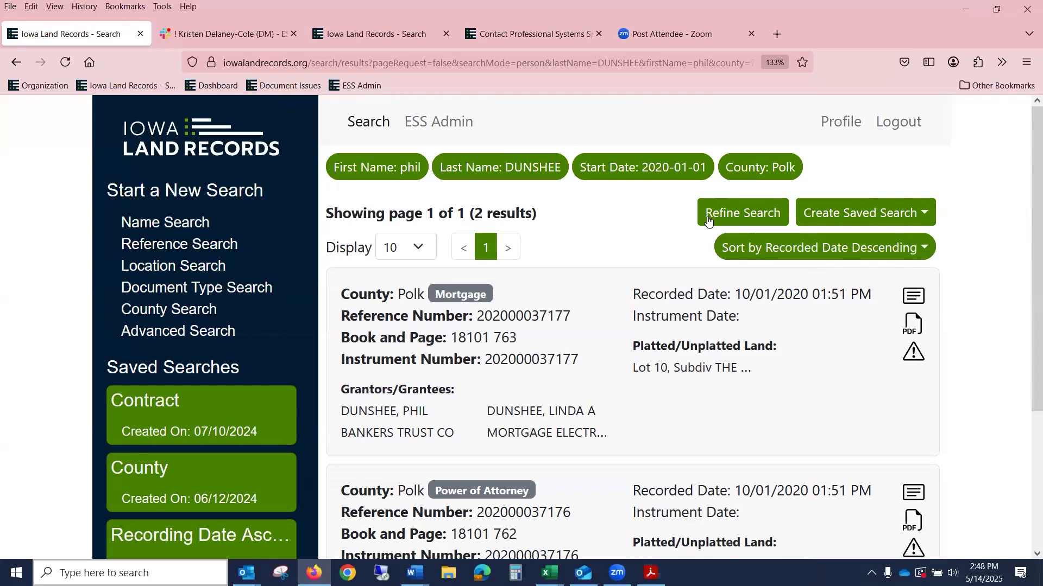
Step: Append a * wildcard to the first name and rerun the search, reviewing the 6 results
{"action": "left_click", "coordinate": [729, 215]}
{"action": "left_click", "coordinate": [742, 309]}
{"action": "type", "text": "*"}
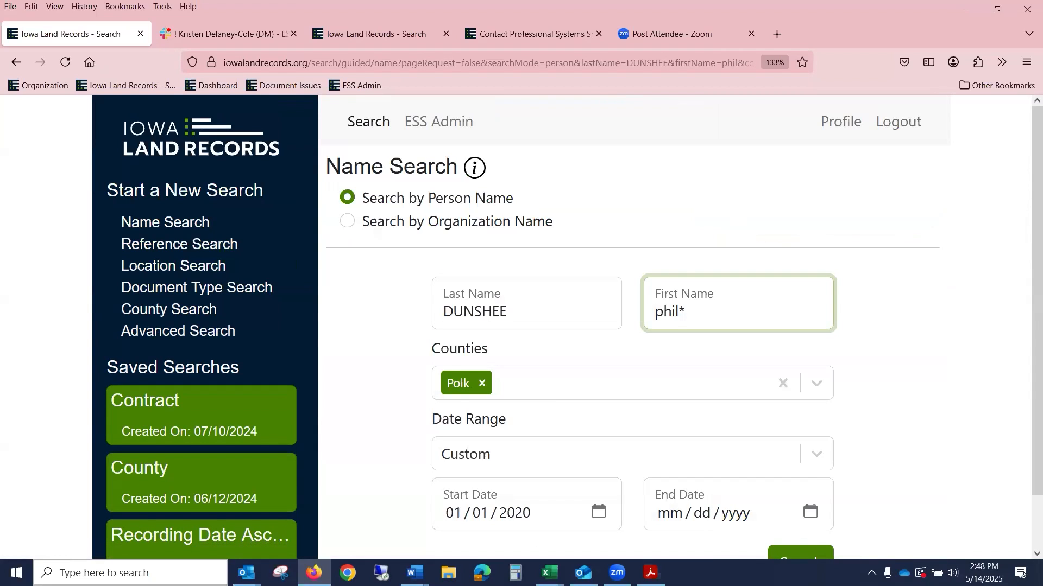
{"action": "scroll", "coordinate": [693, 293], "scroll_direction": "down", "scroll_amount": 1}
{"action": "scroll", "coordinate": [693, 288], "scroll_direction": "down", "scroll_amount": 1}
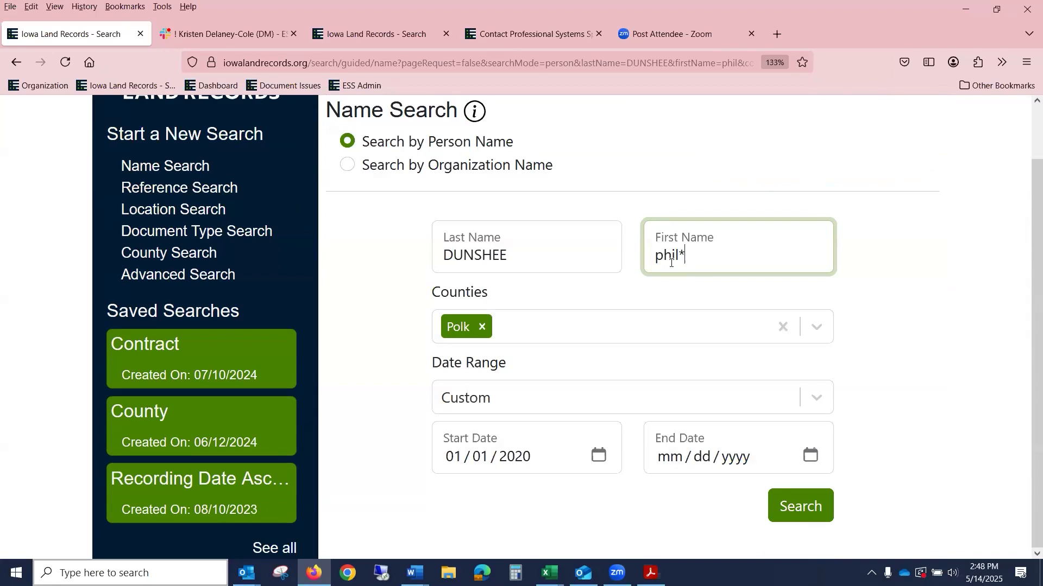
{"action": "left_click", "coordinate": [789, 506]}
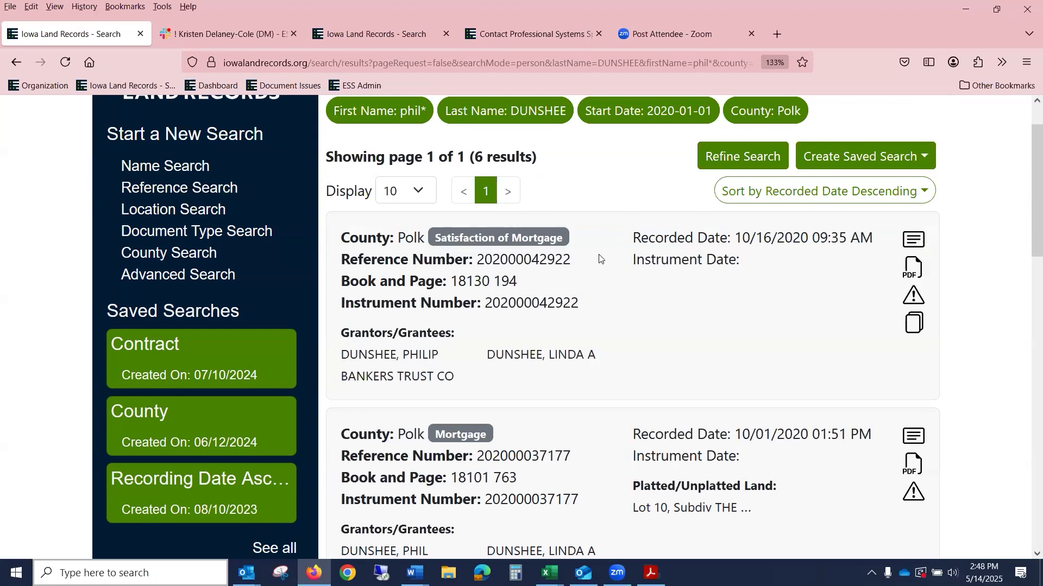
{"action": "scroll", "coordinate": [591, 259], "scroll_direction": "down", "scroll_amount": 5}
{"action": "scroll", "coordinate": [591, 251], "scroll_direction": "down", "scroll_amount": 3}
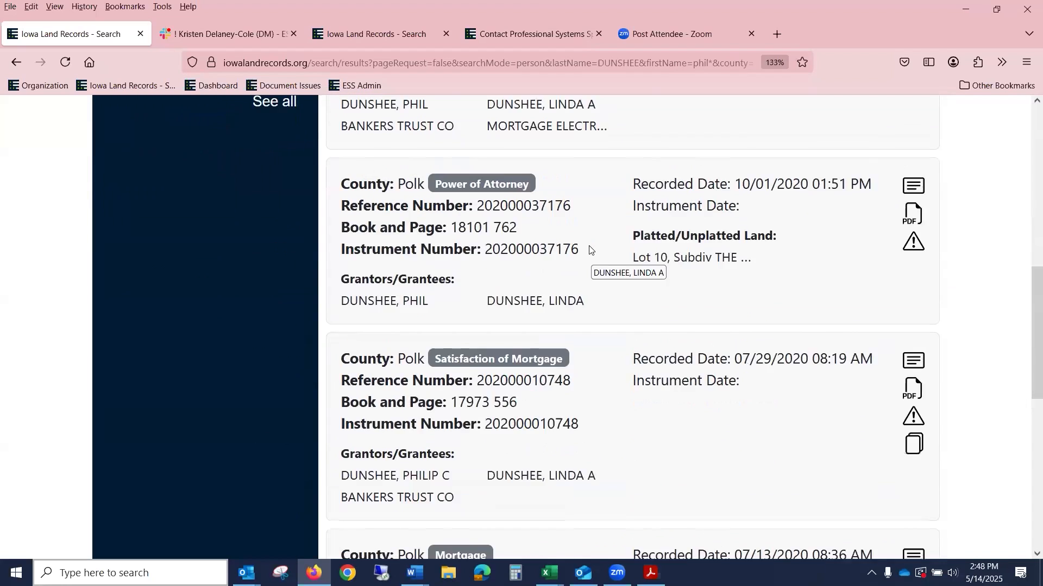
{"action": "scroll", "coordinate": [580, 226], "scroll_direction": "up", "scroll_amount": 3}
{"action": "scroll", "coordinate": [552, 286], "scroll_direction": "down", "scroll_amount": 2}
{"action": "scroll", "coordinate": [543, 315], "scroll_direction": "down", "scroll_amount": 3}
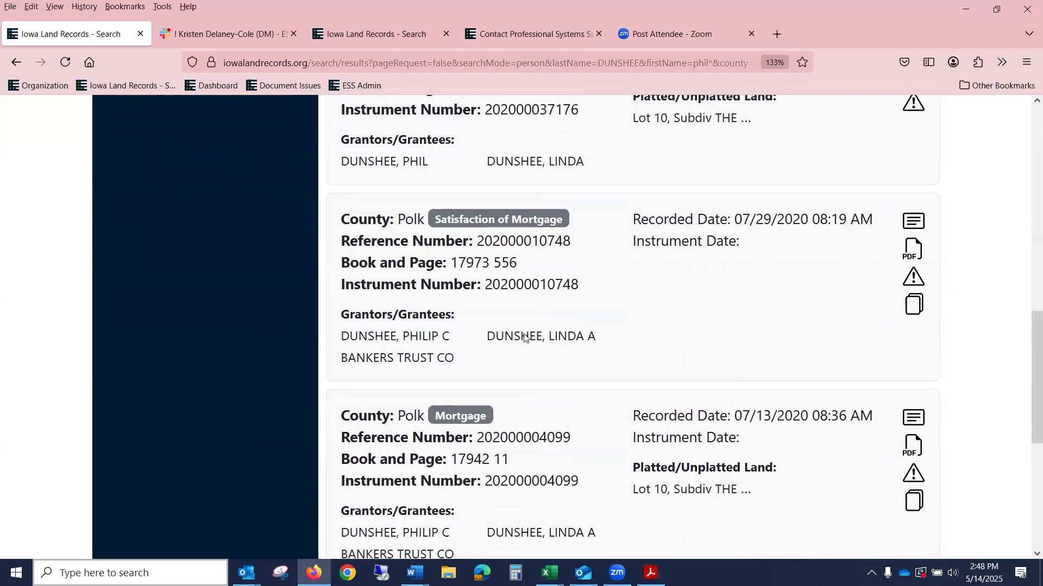
{"action": "scroll", "coordinate": [516, 350], "scroll_direction": "down", "scroll_amount": 3}
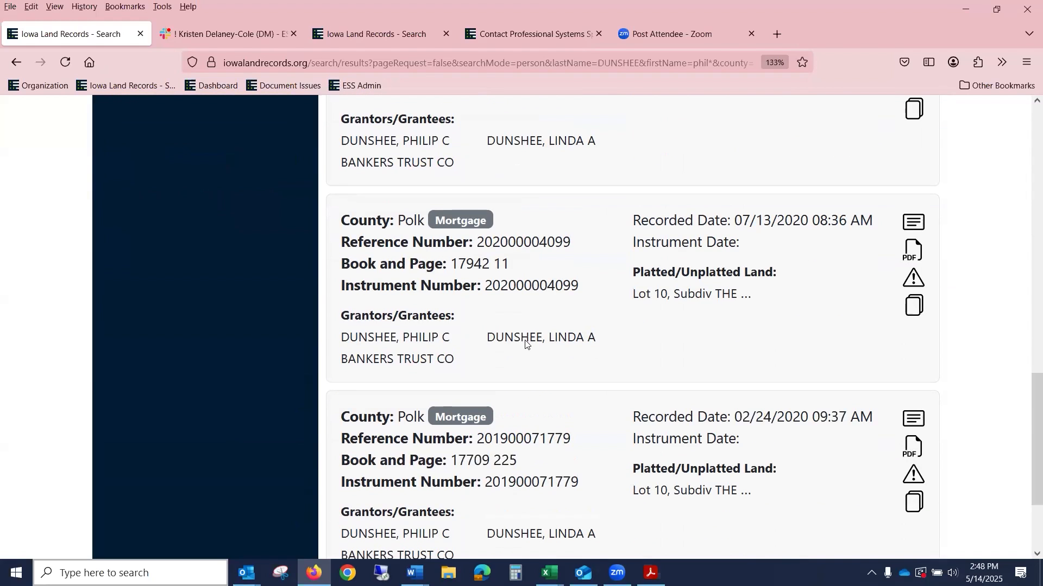
{"action": "scroll", "coordinate": [526, 342], "scroll_direction": "down", "scroll_amount": 3}
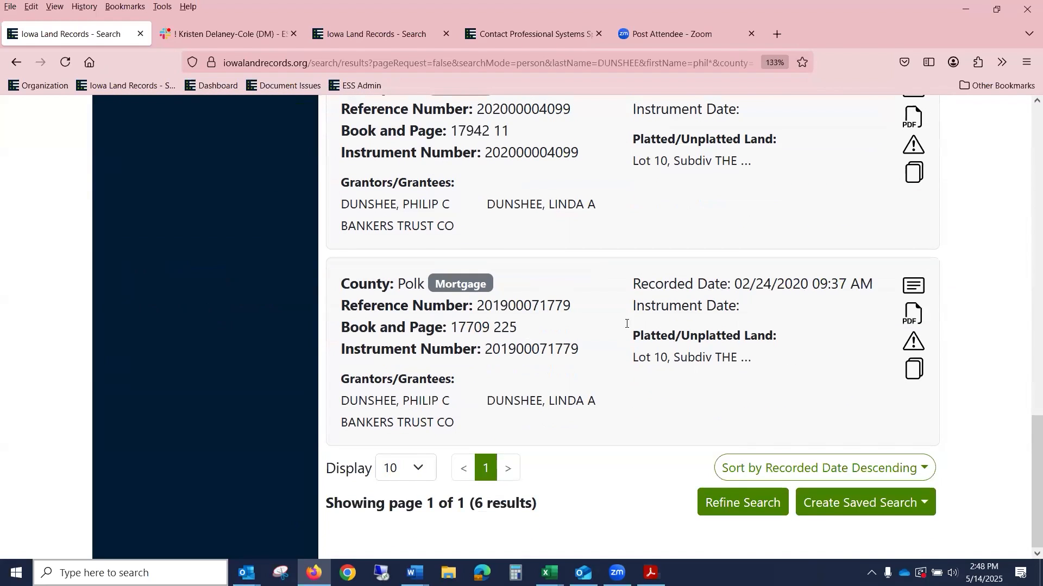
{"action": "scroll", "coordinate": [646, 310], "scroll_direction": "up", "scroll_amount": 5}
{"action": "scroll", "coordinate": [644, 307], "scroll_direction": "up", "scroll_amount": 10}
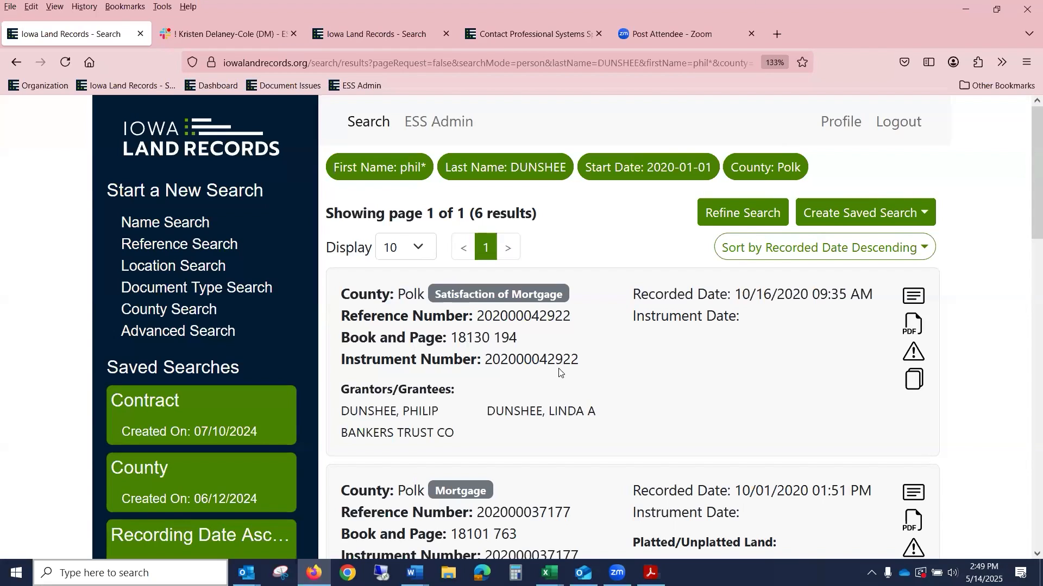
{"action": "left_click_drag", "start_coordinate": [579, 358], "coordinate": [485, 354]}
{"action": "right_click", "coordinate": [485, 354]}
{"action": "left_click", "coordinate": [510, 369]}
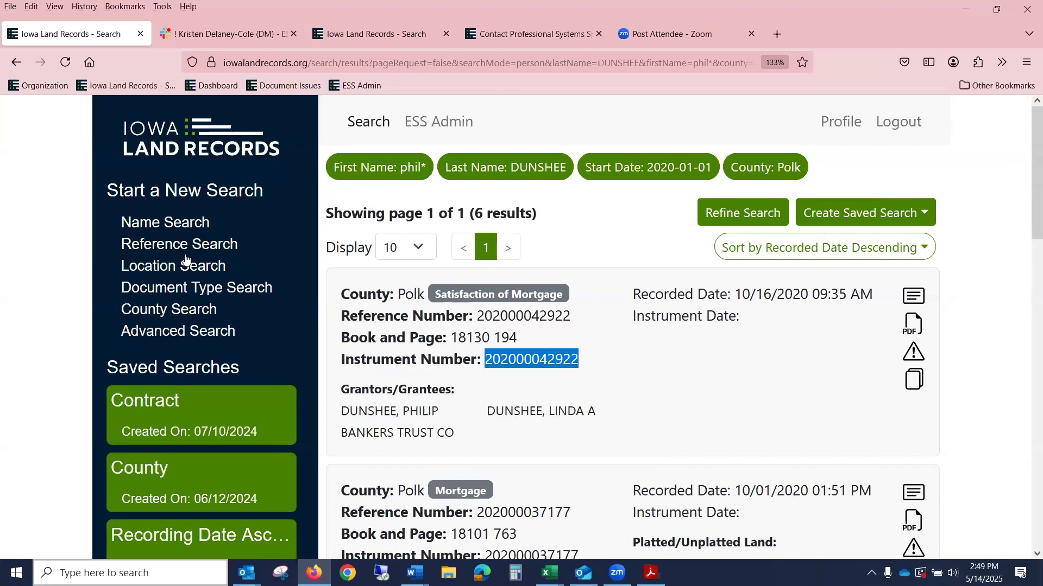
{"action": "left_click", "coordinate": [187, 245]}
{"action": "left_click", "coordinate": [479, 224]}
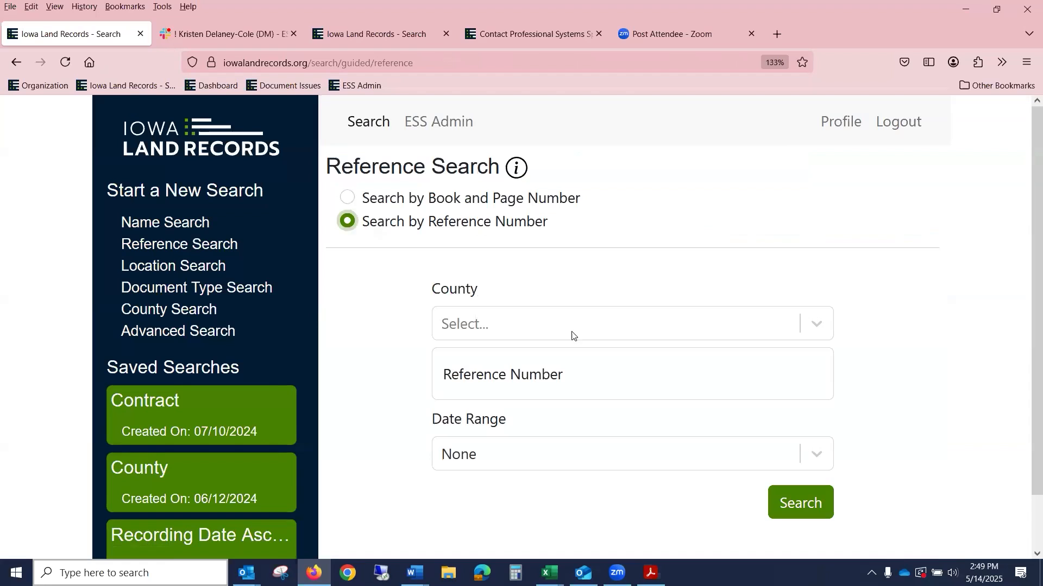
{"action": "left_click", "coordinate": [554, 371]}
{"action": "right_click", "coordinate": [554, 371]}
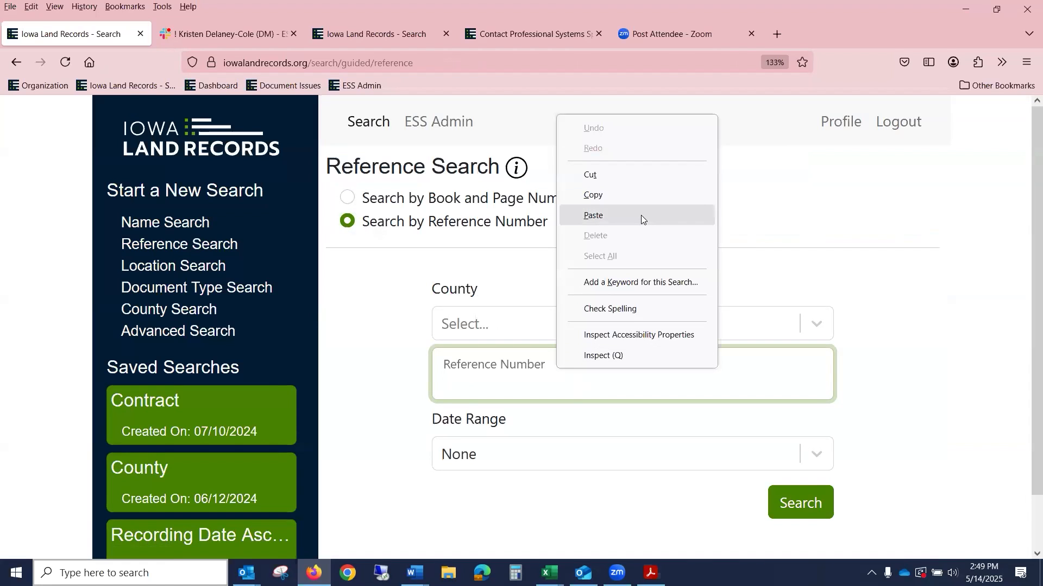
{"action": "left_click", "coordinate": [640, 215]}
{"action": "left_click", "coordinate": [549, 326]}
{"action": "type", "text": "pol"}
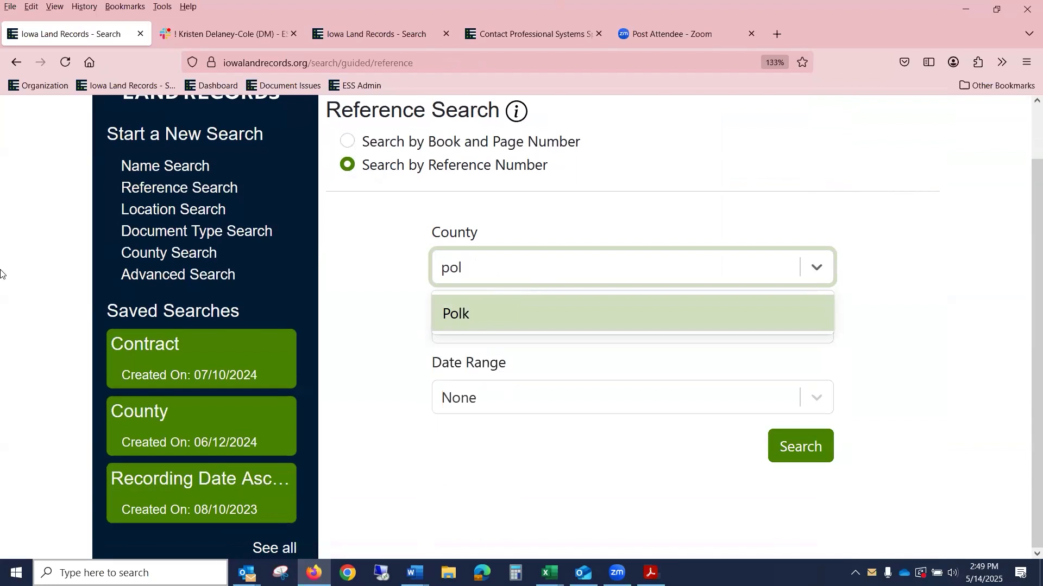
{"action": "left_click", "coordinate": [479, 317]}
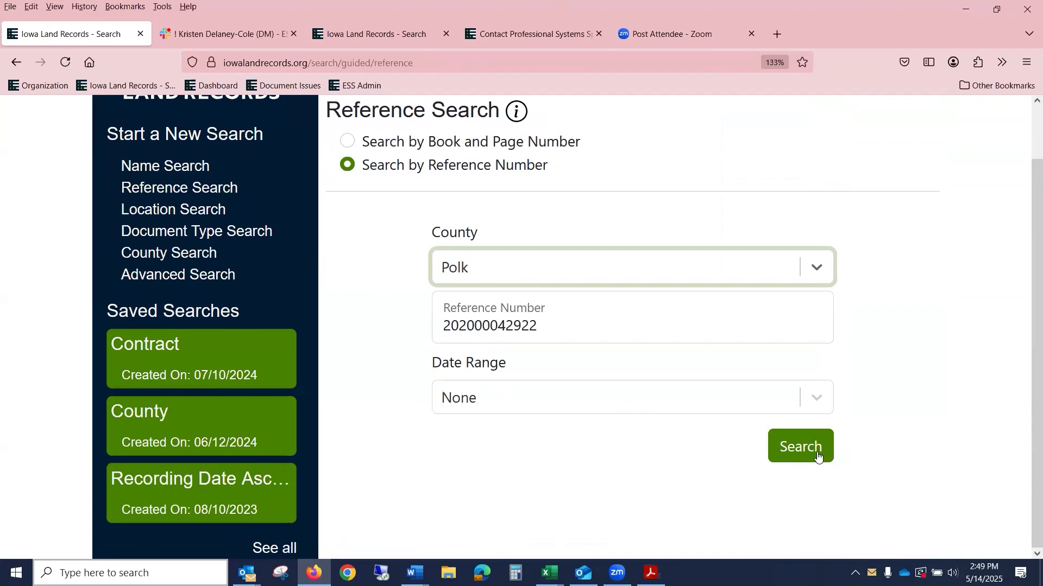
{"action": "left_click", "coordinate": [818, 453]}
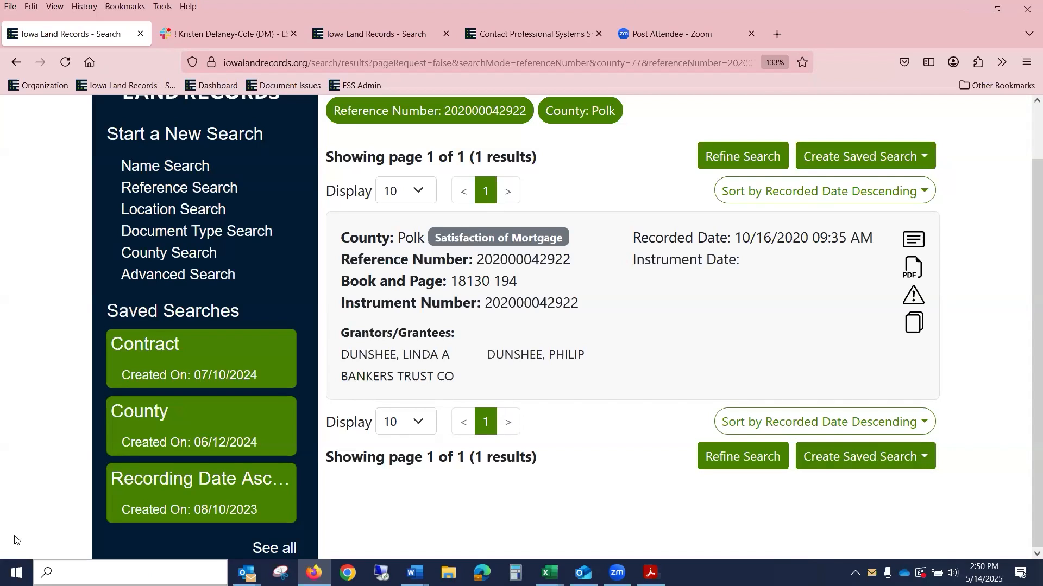
Step: Run a Document Type Search for Adair County Mortgages over the Current Week
{"action": "left_click", "coordinate": [232, 233]}
{"action": "left_click", "coordinate": [440, 199]}
{"action": "left_click", "coordinate": [437, 155]}
{"action": "double_click", "coordinate": [437, 155]}
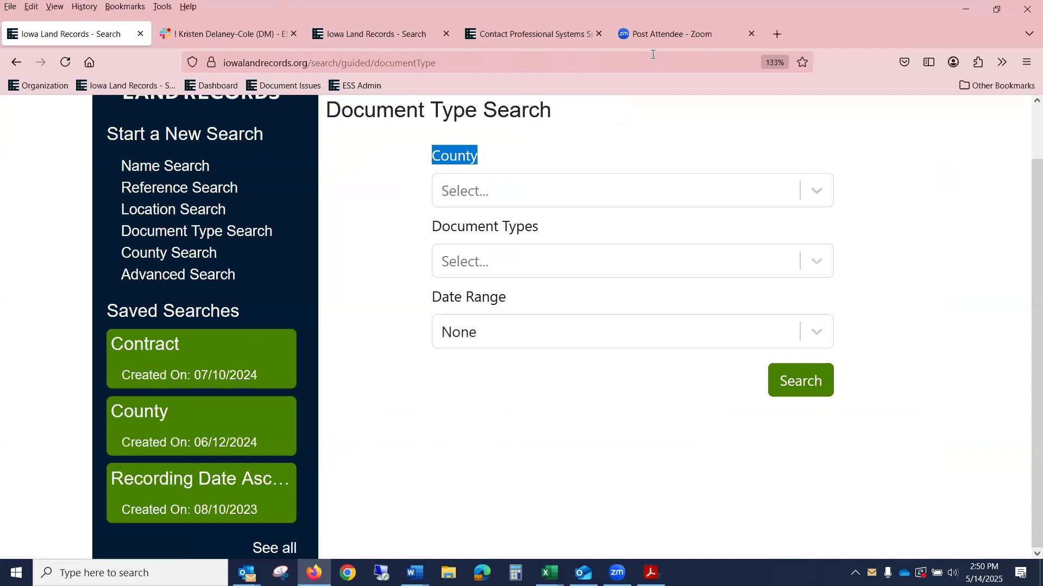
{"action": "left_click", "coordinate": [505, 198]}
{"action": "type", "text": "ad"}
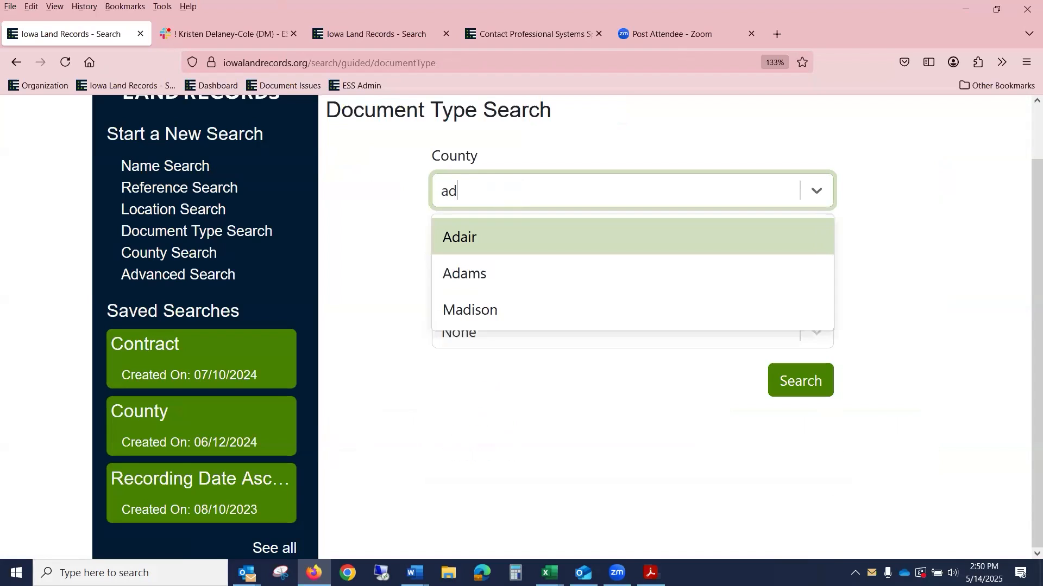
{"action": "left_click", "coordinate": [606, 249]}
{"action": "key", "text": "Tab"}
{"action": "type", "text": "mort"}
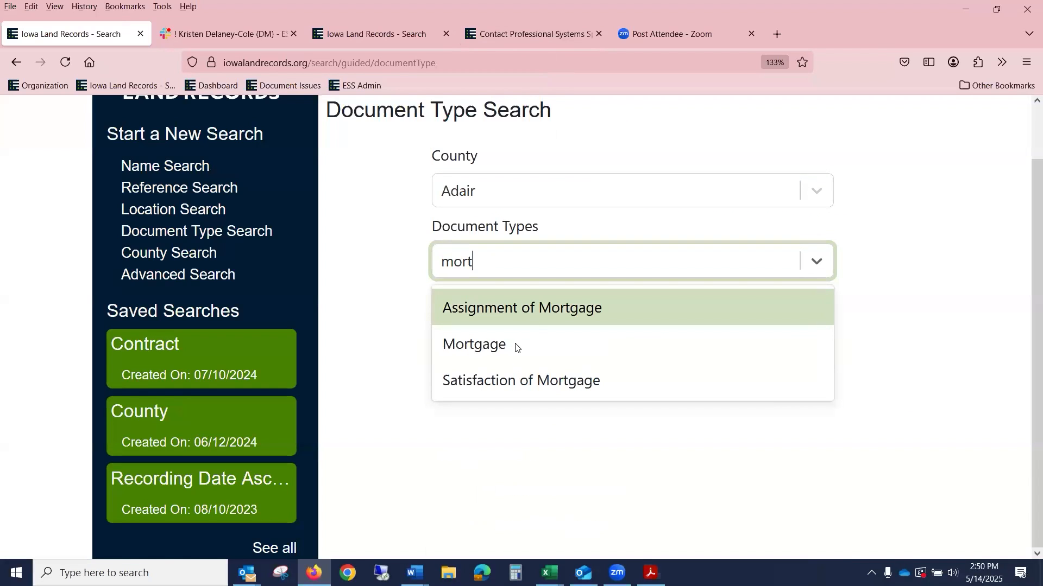
{"action": "left_click", "coordinate": [517, 346]}
{"action": "left_click", "coordinate": [535, 337]}
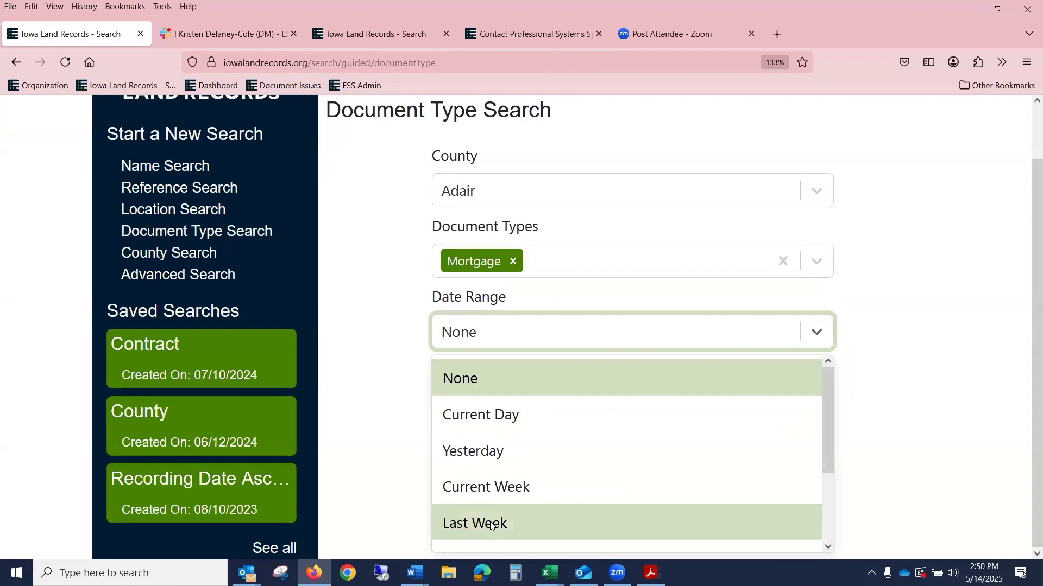
{"action": "left_click", "coordinate": [658, 485]}
{"action": "left_click", "coordinate": [826, 381]}
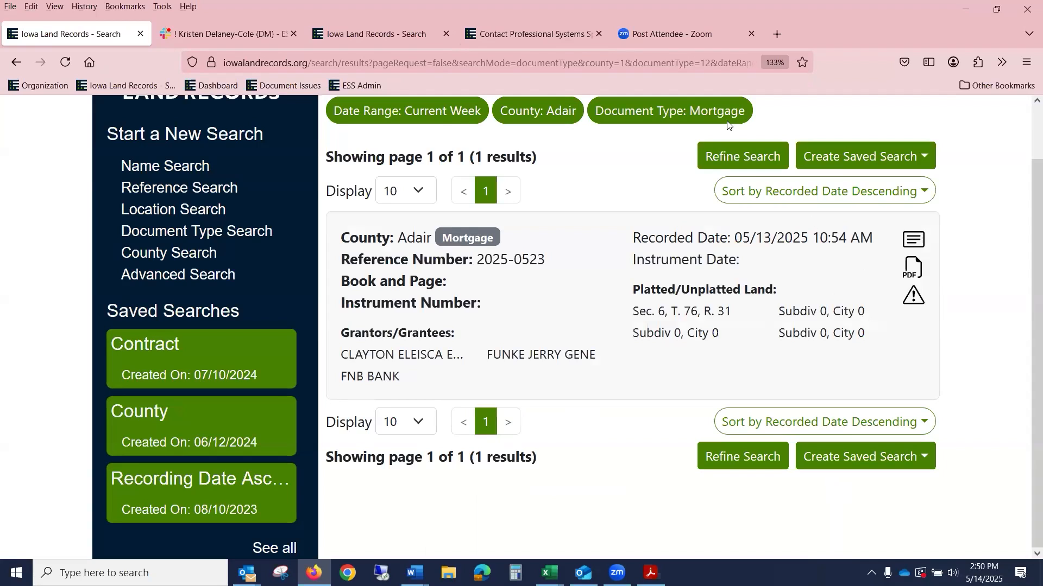
Step: Refine the date range to Last Month and rerun, getting 30 results
{"action": "left_click", "coordinate": [741, 157]}
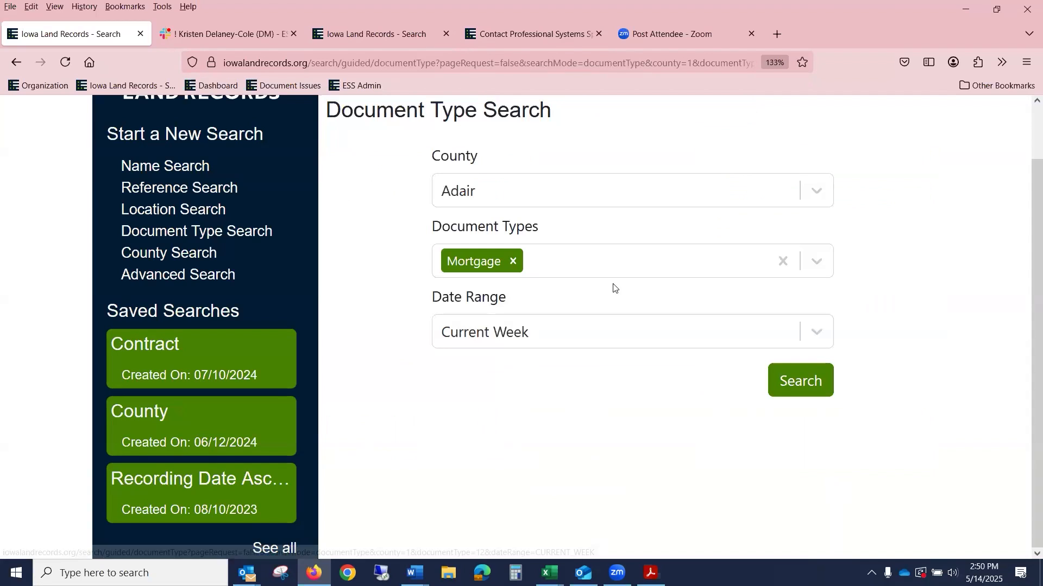
{"action": "left_click", "coordinate": [510, 331]}
{"action": "scroll", "coordinate": [487, 525], "scroll_direction": "down", "scroll_amount": 2}
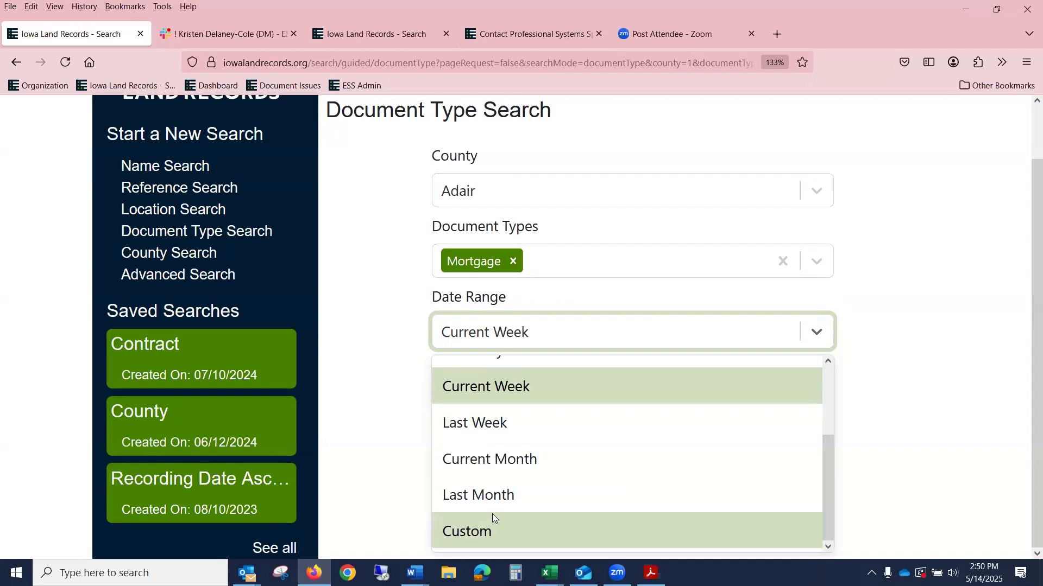
{"action": "left_click", "coordinate": [493, 497]}
{"action": "left_click", "coordinate": [792, 382]}
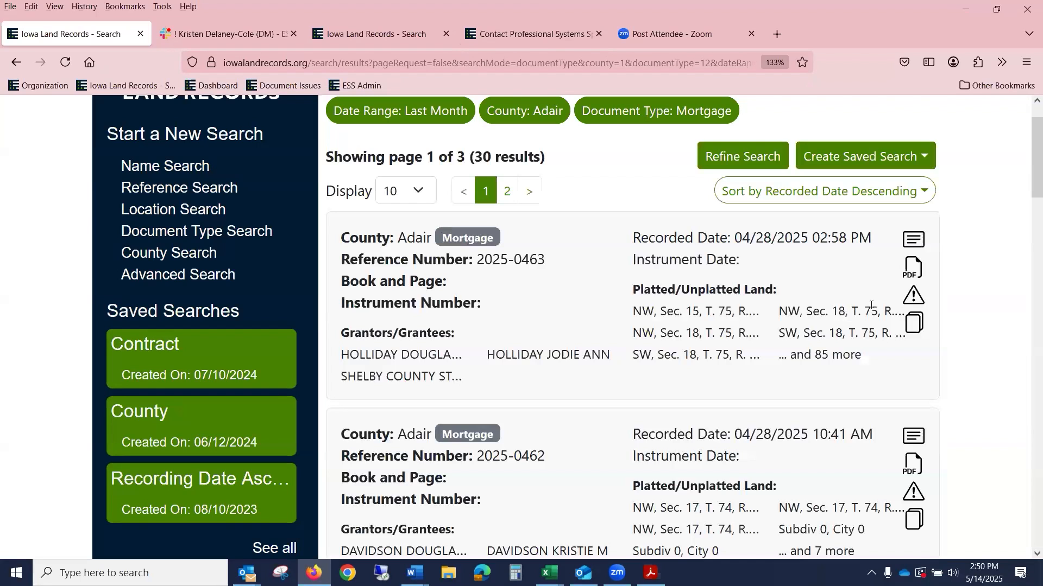
Step: Display 100 results per page and sort by Reference Number ascending
{"action": "left_click", "coordinate": [417, 190]}
{"action": "left_click", "coordinate": [411, 325]}
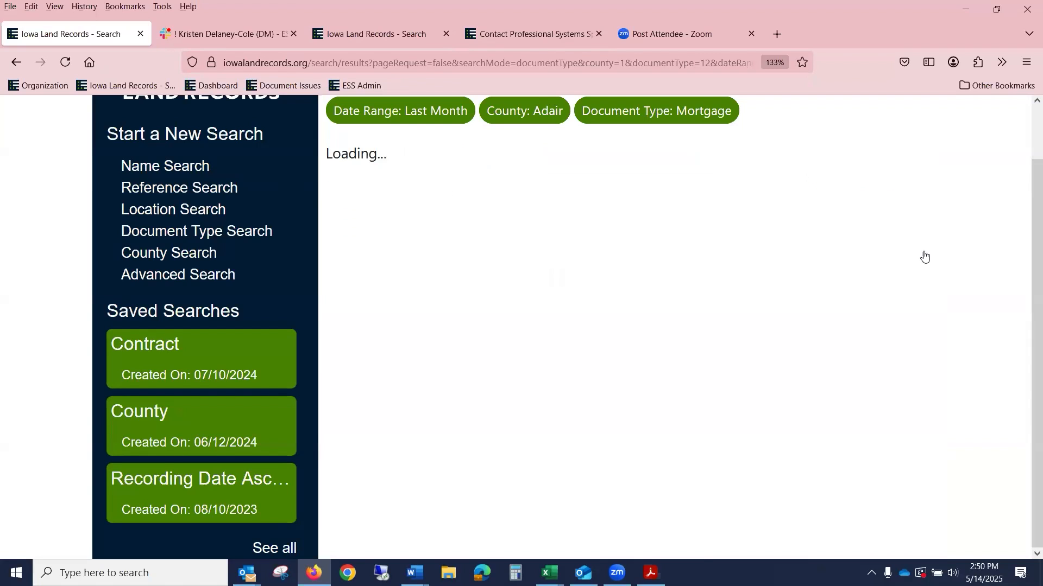
{"action": "left_click", "coordinate": [873, 193]}
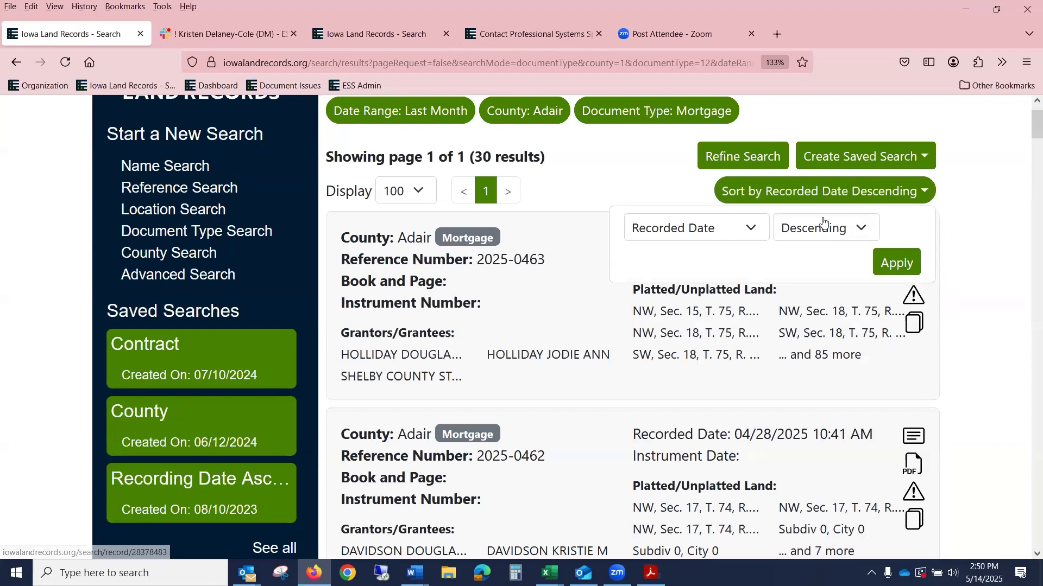
{"action": "left_click", "coordinate": [723, 234]}
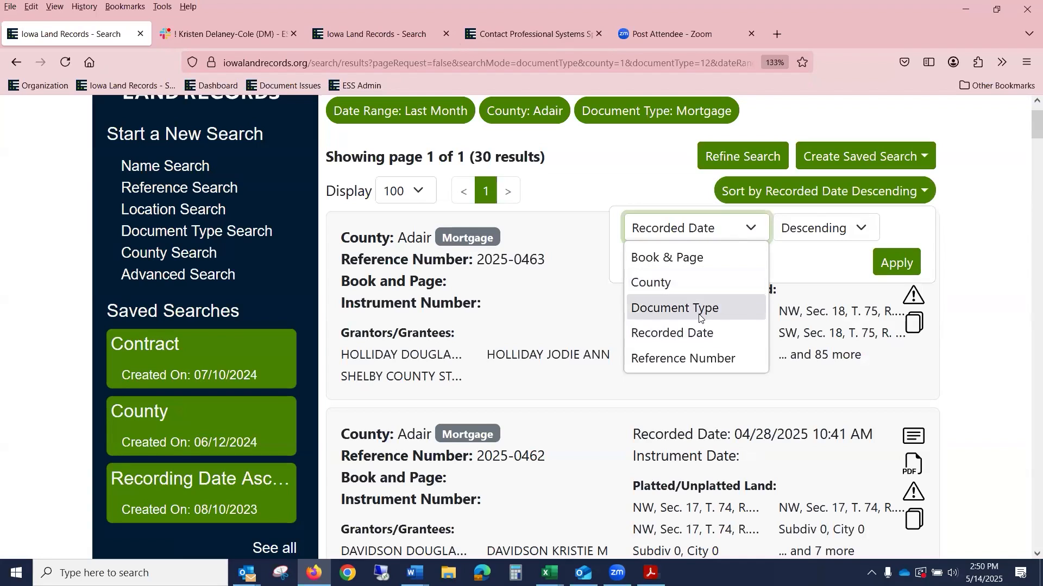
{"action": "left_click", "coordinate": [699, 357]}
{"action": "left_click", "coordinate": [860, 228]}
{"action": "left_click", "coordinate": [809, 257]}
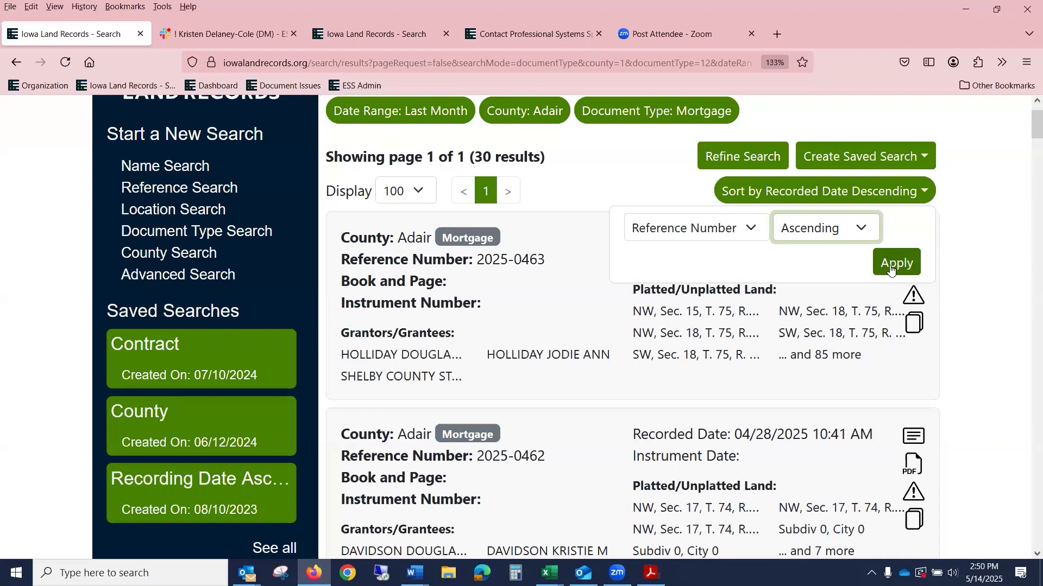
{"action": "left_click", "coordinate": [910, 270]}
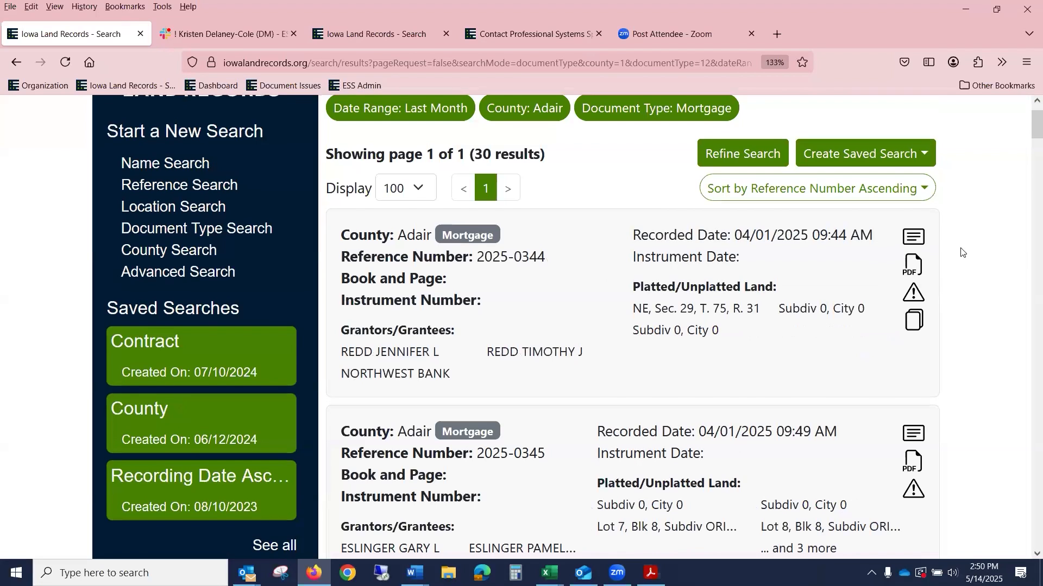
{"action": "scroll", "coordinate": [981, 253], "scroll_direction": "down", "scroll_amount": 2}
{"action": "scroll", "coordinate": [984, 257], "scroll_direction": "up", "scroll_amount": 2}
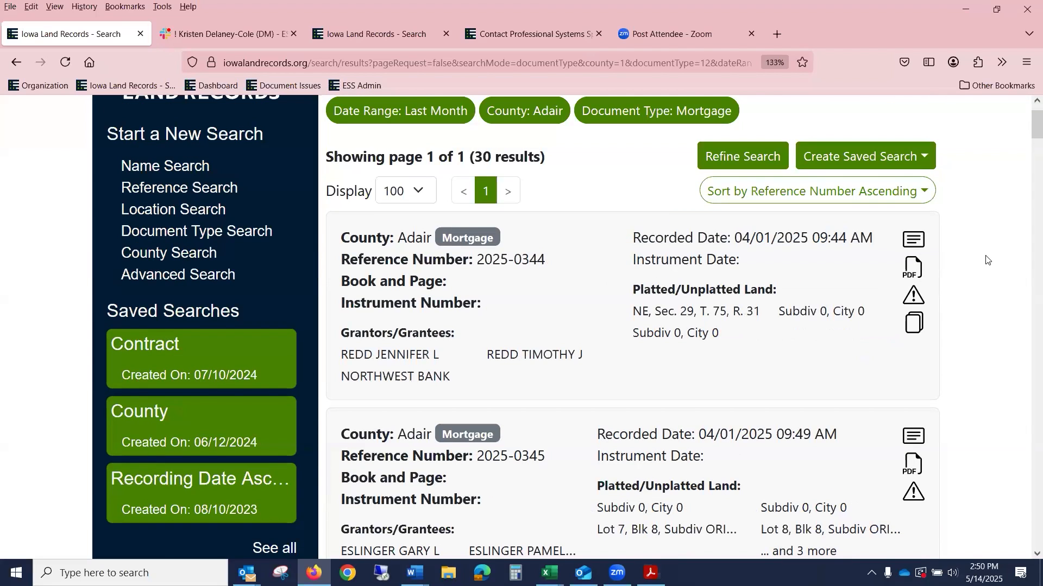
Step: View the Document View of mortgage 2025-0344, return to results, and reopen its details
{"action": "left_click", "coordinate": [916, 244]}
{"action": "scroll", "coordinate": [776, 265], "scroll_direction": "down", "scroll_amount": 5}
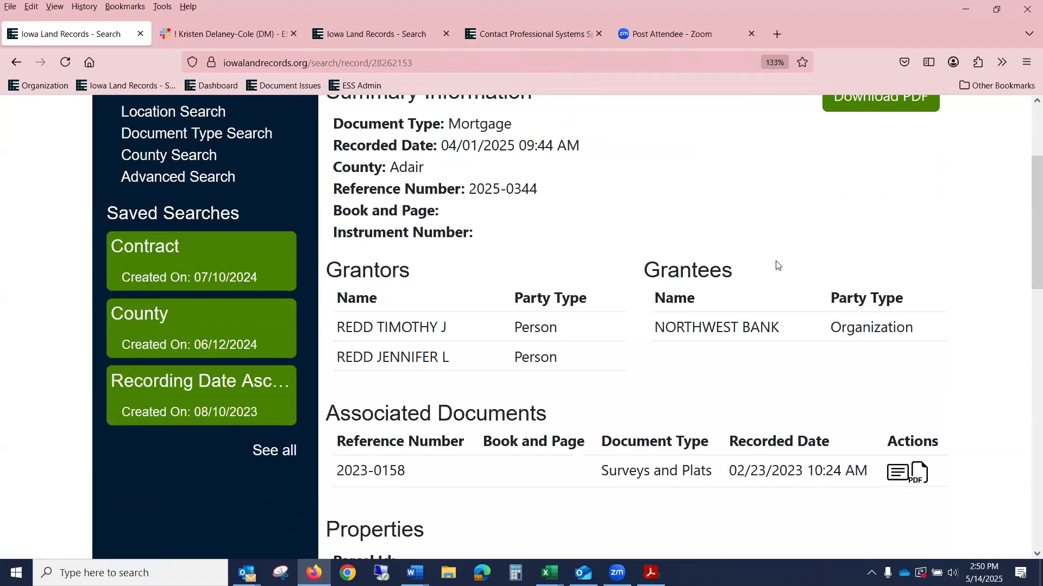
{"action": "scroll", "coordinate": [777, 262], "scroll_direction": "up", "scroll_amount": 5}
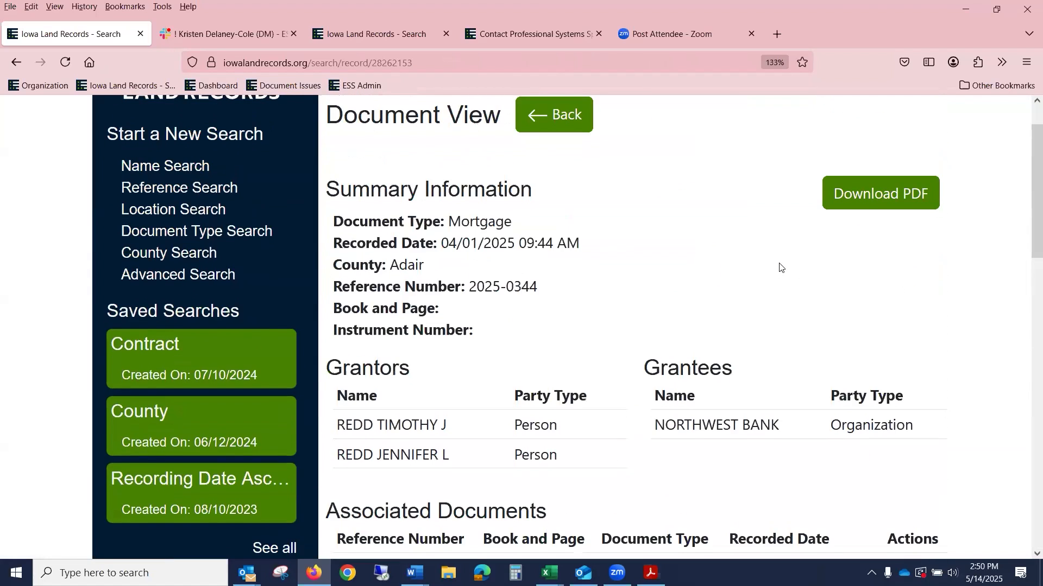
{"action": "scroll", "coordinate": [904, 285], "scroll_direction": "up", "scroll_amount": 1}
{"action": "left_click", "coordinate": [554, 166]}
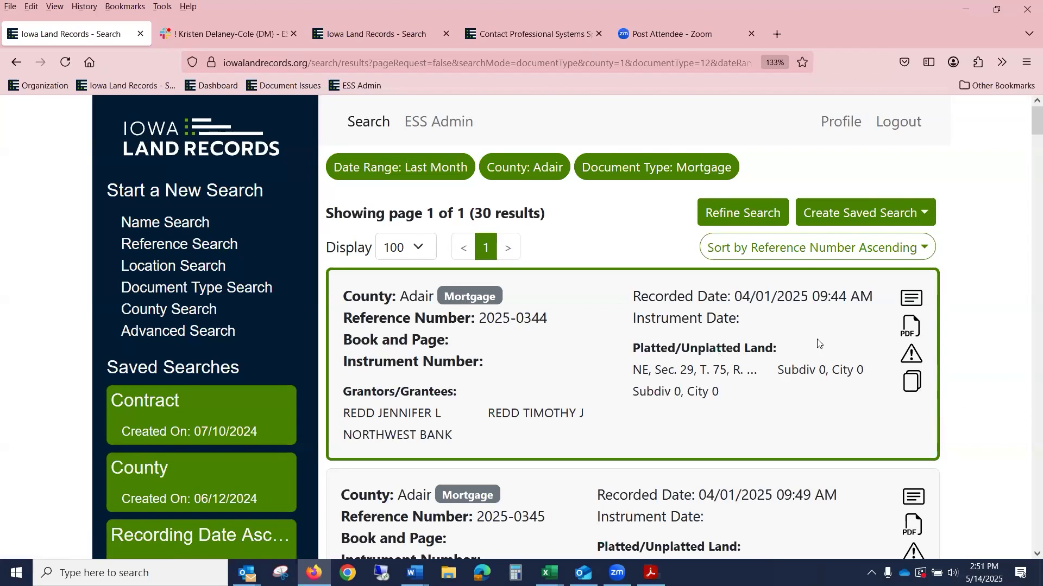
{"action": "left_click", "coordinate": [912, 384]}
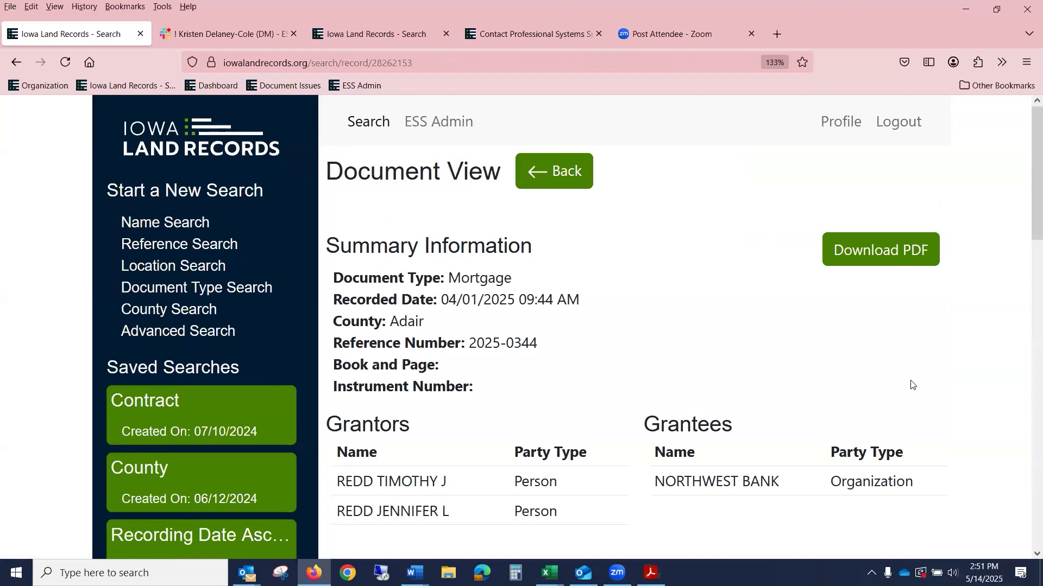
{"action": "scroll", "coordinate": [911, 384], "scroll_direction": "down", "scroll_amount": 5}
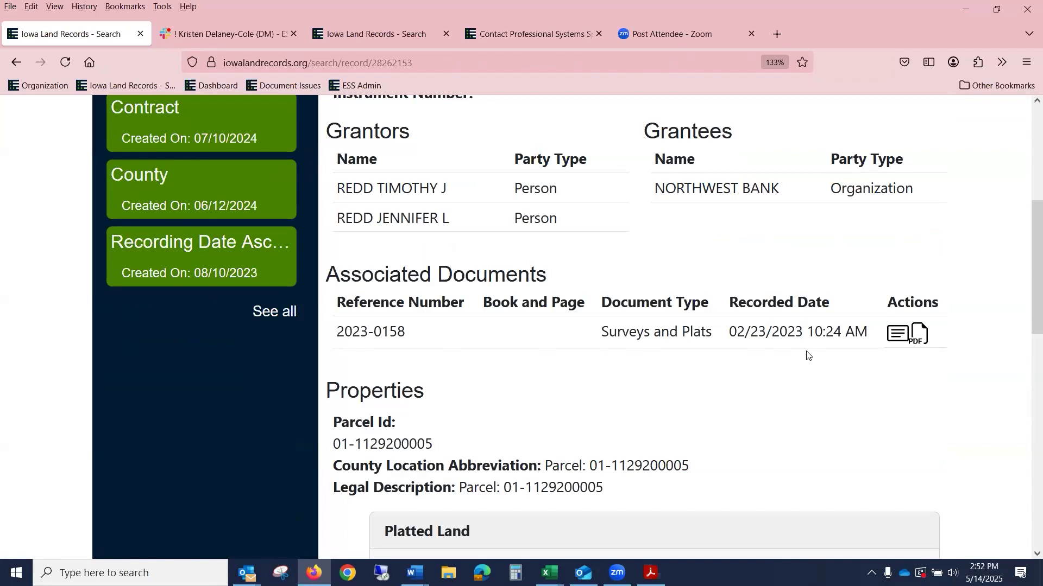
{"action": "scroll", "coordinate": [807, 353], "scroll_direction": "up", "scroll_amount": 1}
{"action": "scroll", "coordinate": [808, 354], "scroll_direction": "up", "scroll_amount": 3}
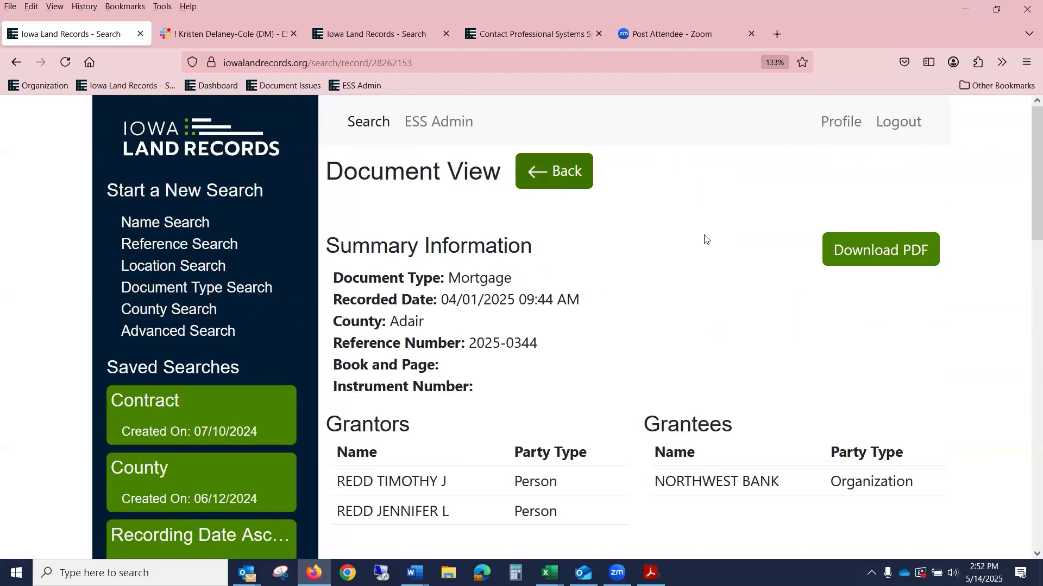
Step: Go back to the Adair mortgage results, then switch to the Contact Professional Systems tab
{"action": "left_click", "coordinate": [562, 176]}
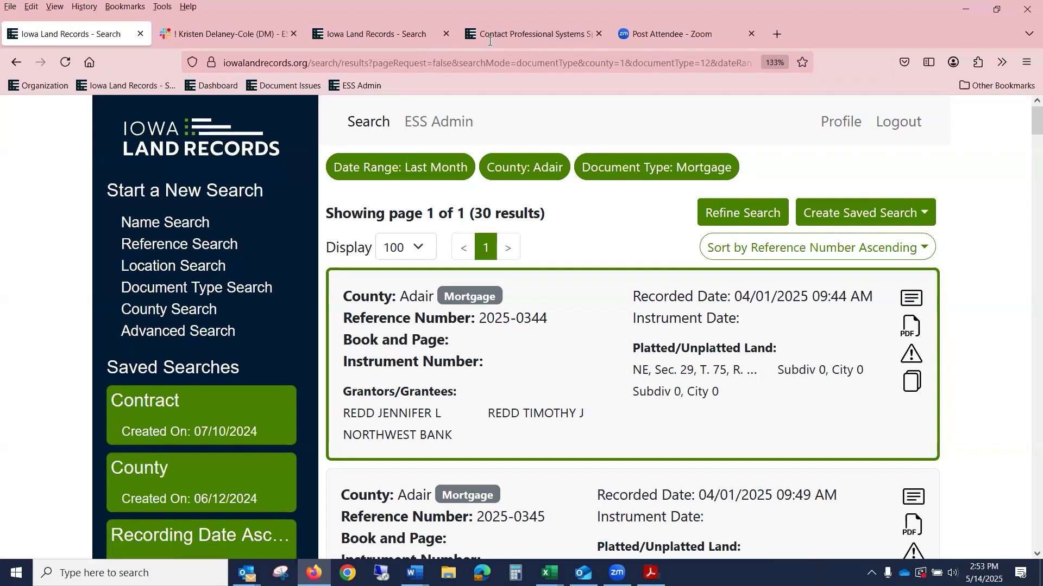
{"action": "left_click", "coordinate": [530, 38]}
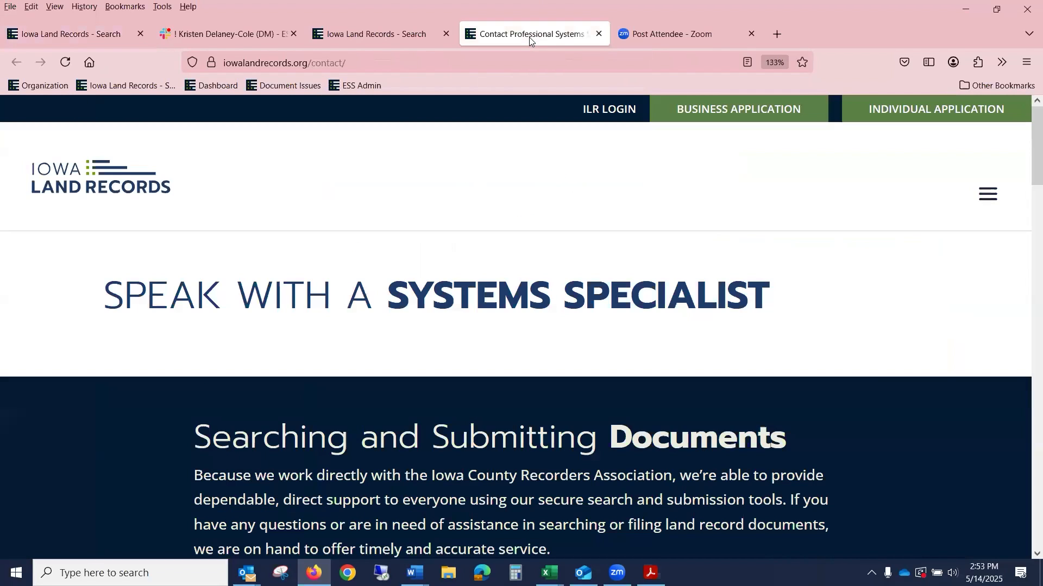